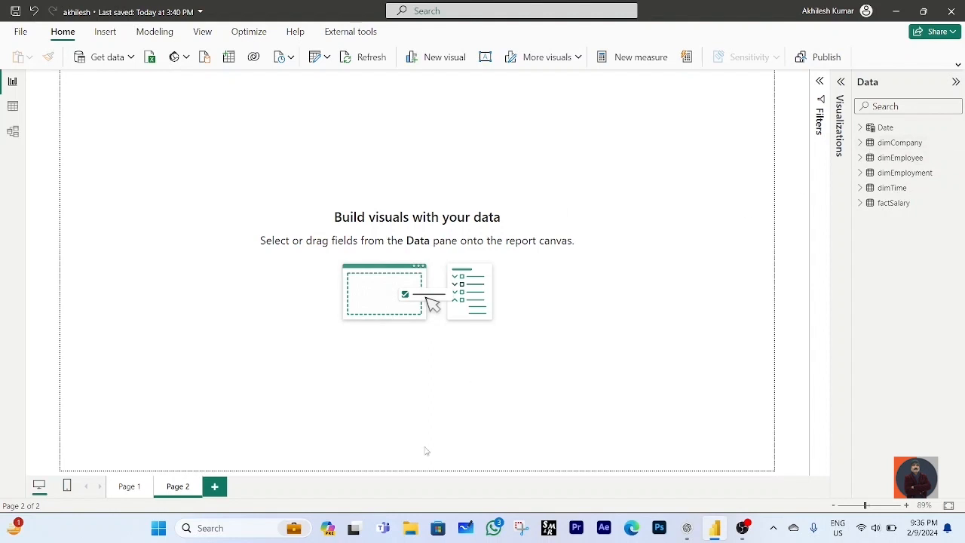
# - Open the jobs_in_data file from the Desktop folder in File Explorer and maximize its Excel window
pyautogui.click(412, 534)
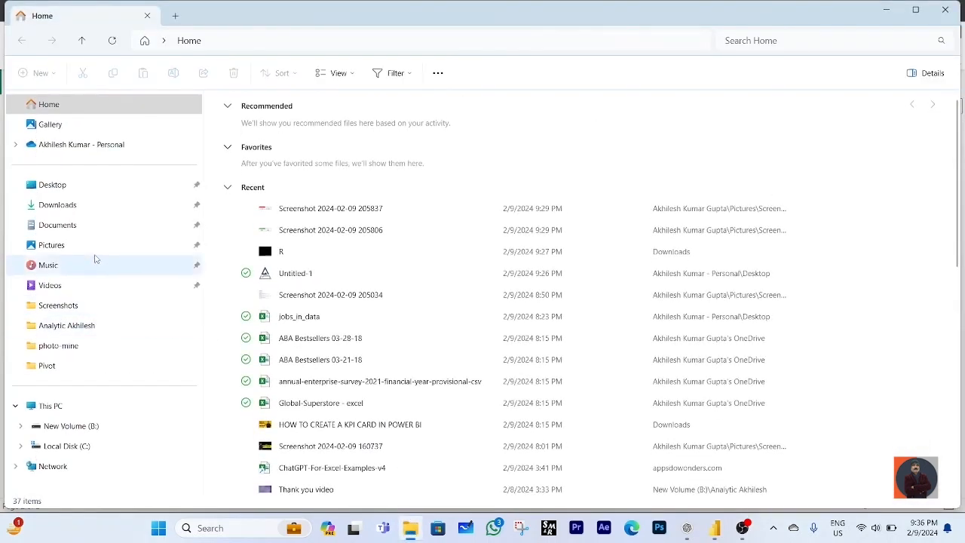
pyautogui.click(57, 204)
pyautogui.click(55, 184)
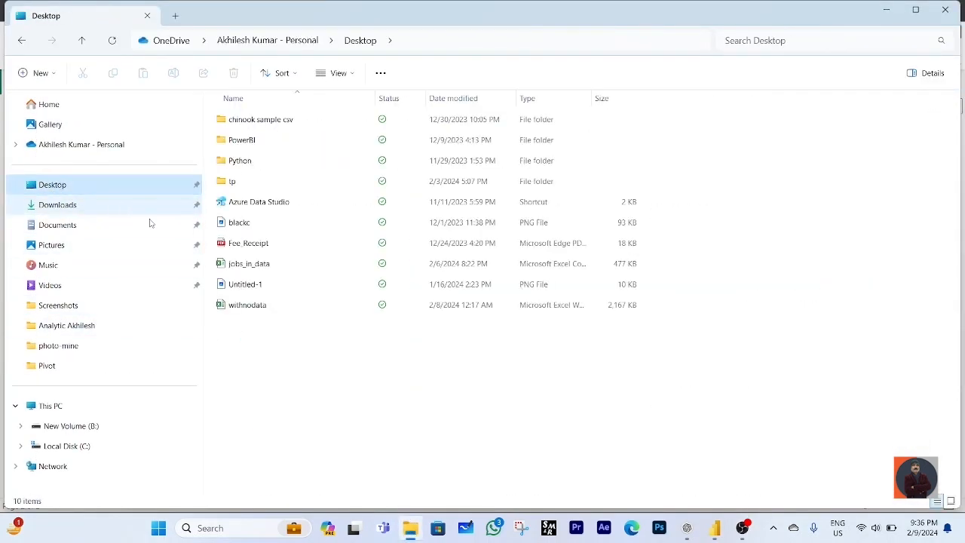
pyautogui.click(241, 272)
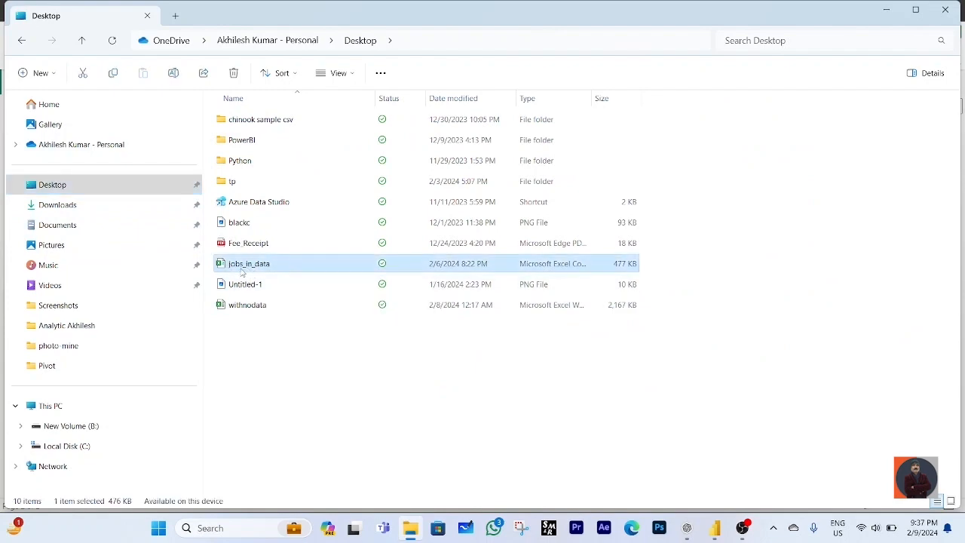
pyautogui.doubleClick(241, 272)
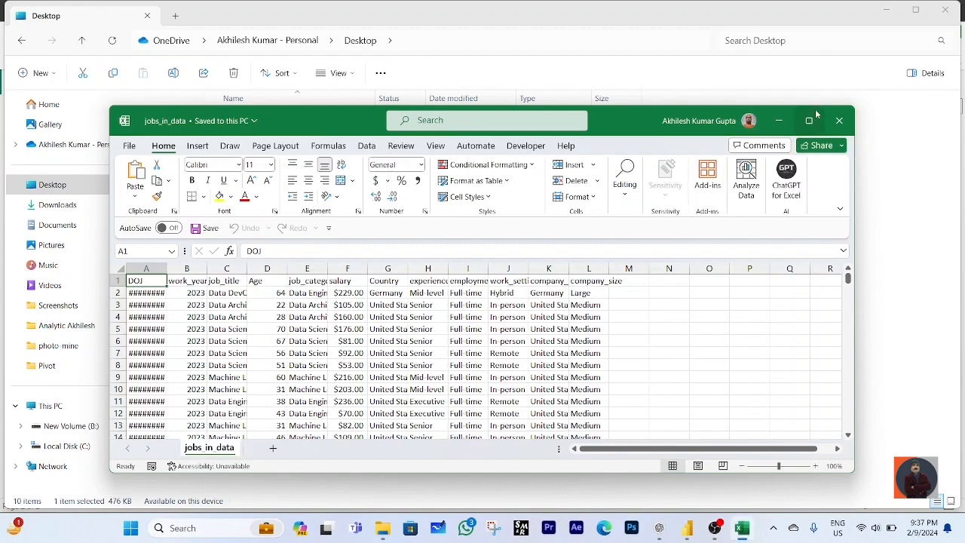
pyautogui.click(809, 121)
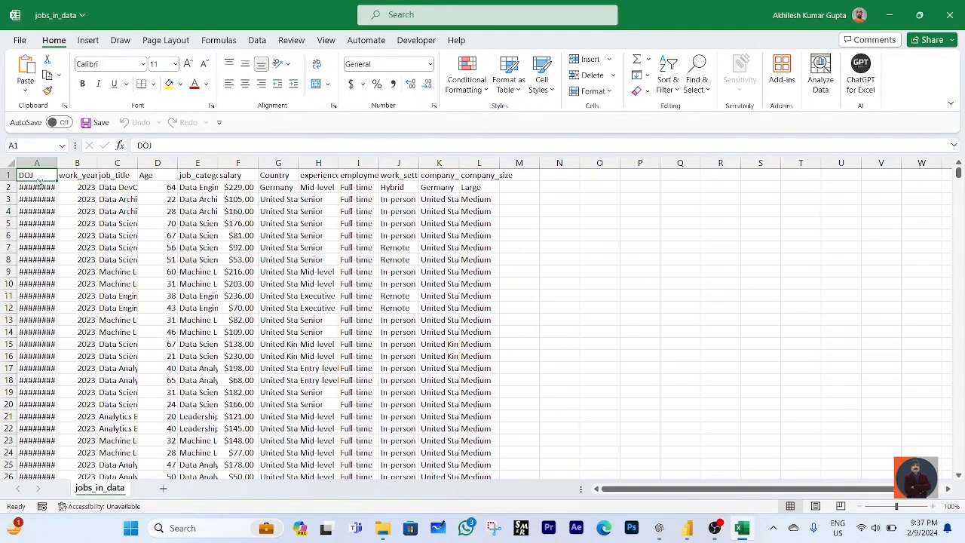
# - Check how far the jobs_in_data records extend from the first row to the last, and close the workbook
pyautogui.hotkey('ctrl', 'Down')
pyautogui.hotkey('ctrl', 'Up')
pyautogui.click(949, 22)
# - Switch to Power BI Desktop and show the data model diagram with the Properties pane collapsed
pyautogui.click(715, 527)
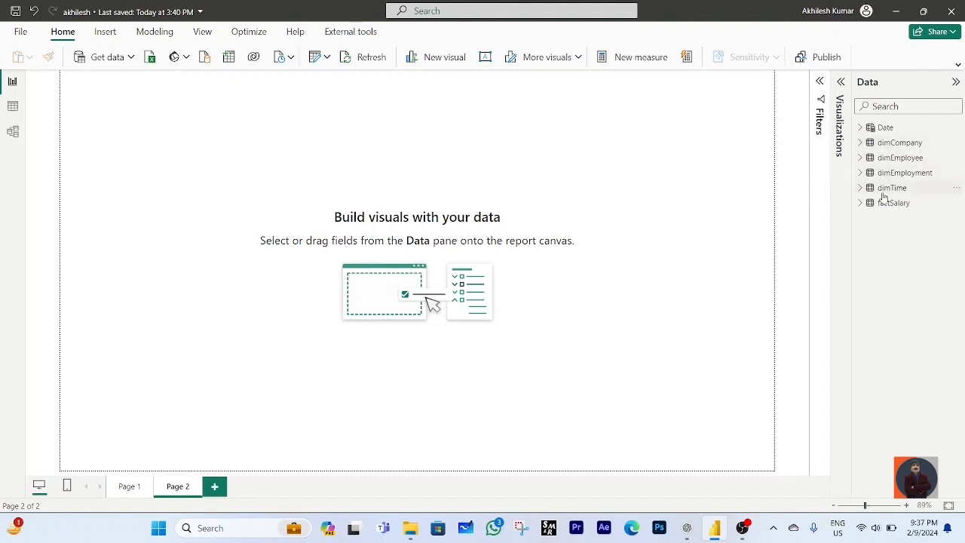
pyautogui.click(12, 131)
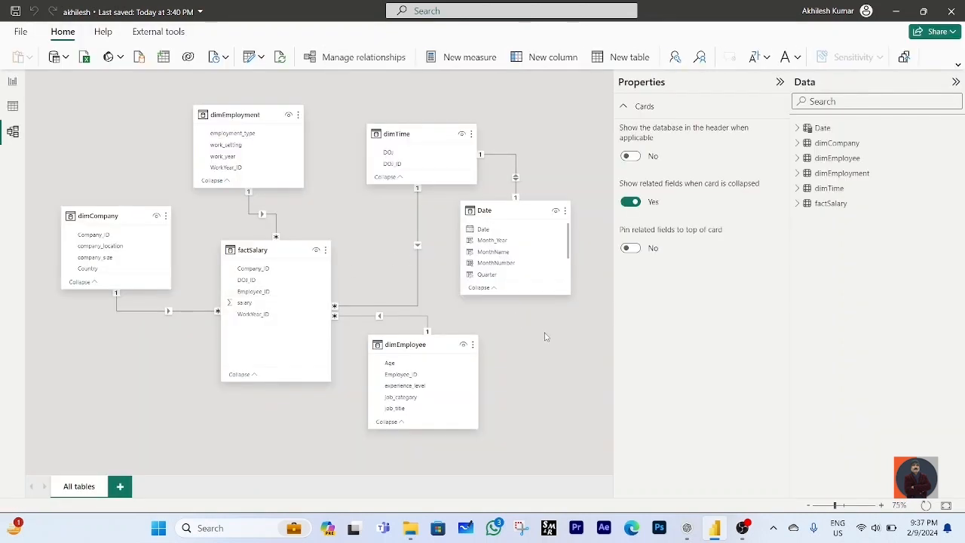
pyautogui.click(780, 83)
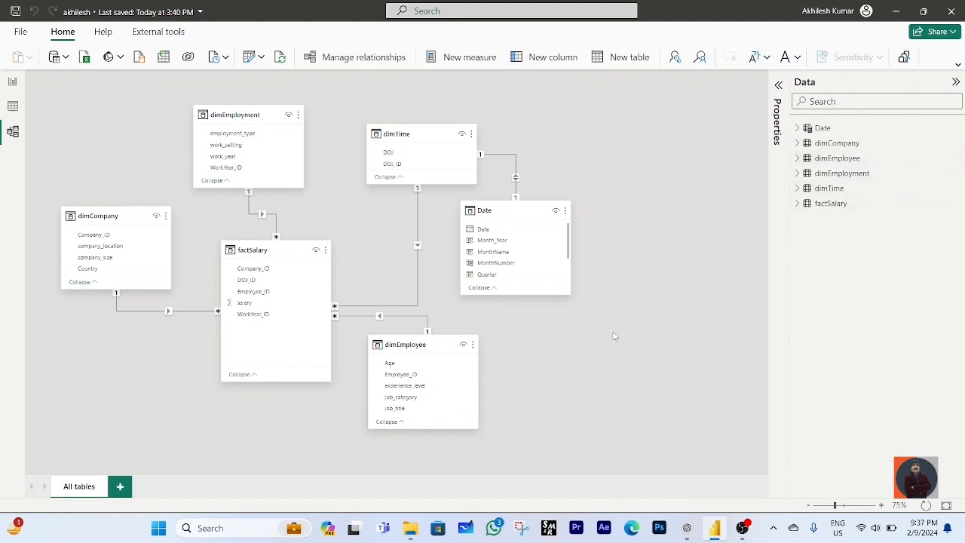
# - Switch to ChatGPT and examine the star schema's dimension and fact table columns, comparing them with the Power BI model
pyautogui.click(687, 534)
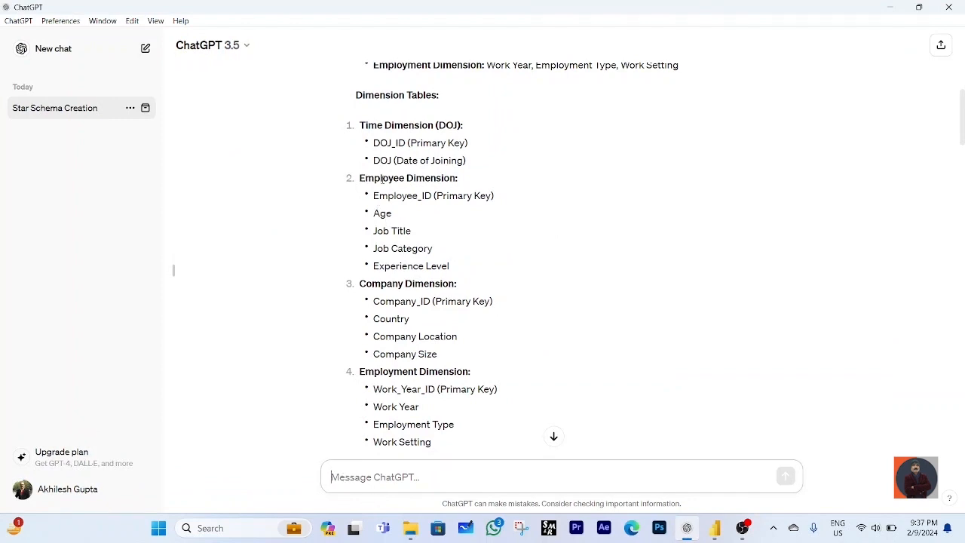
pyautogui.scroll(-3, 429, 347)
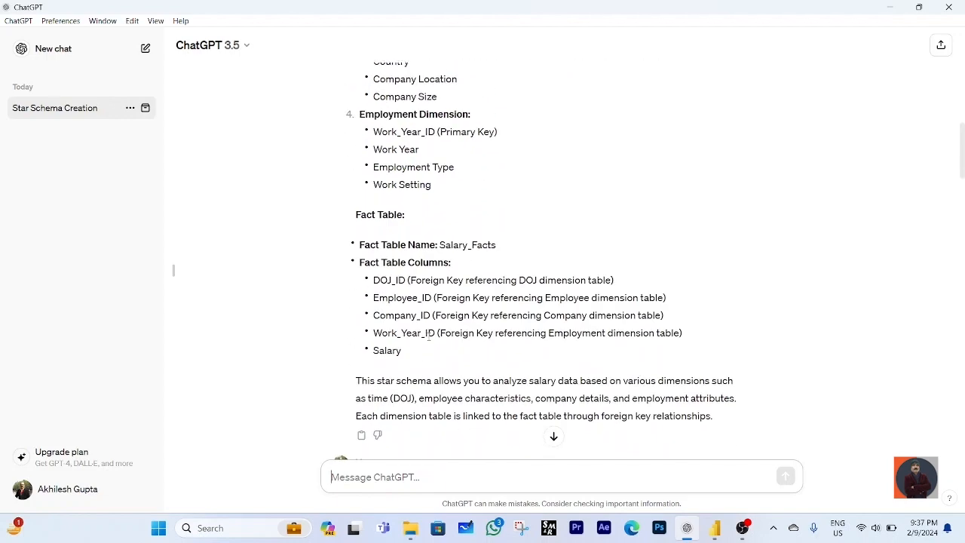
pyautogui.scroll(3, 422, 372)
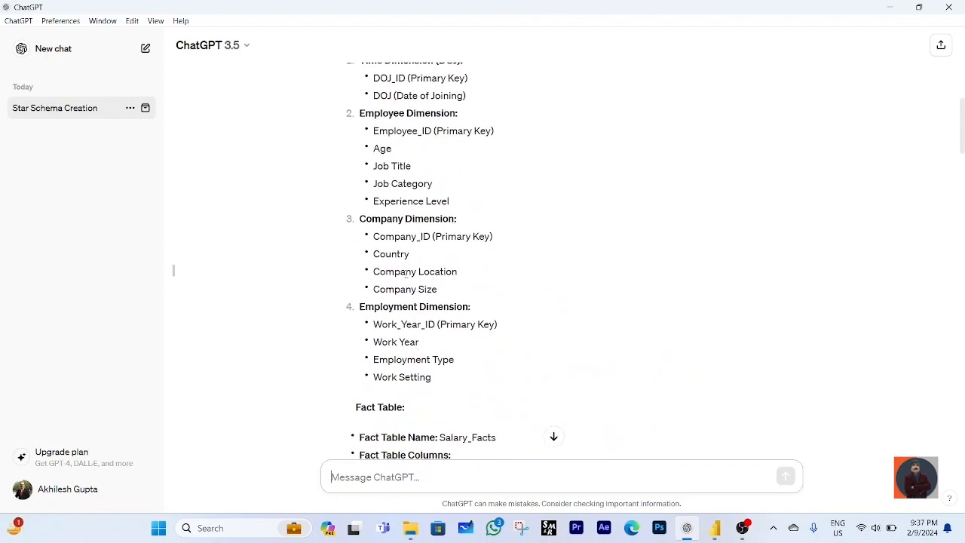
pyautogui.scroll(2, 406, 272)
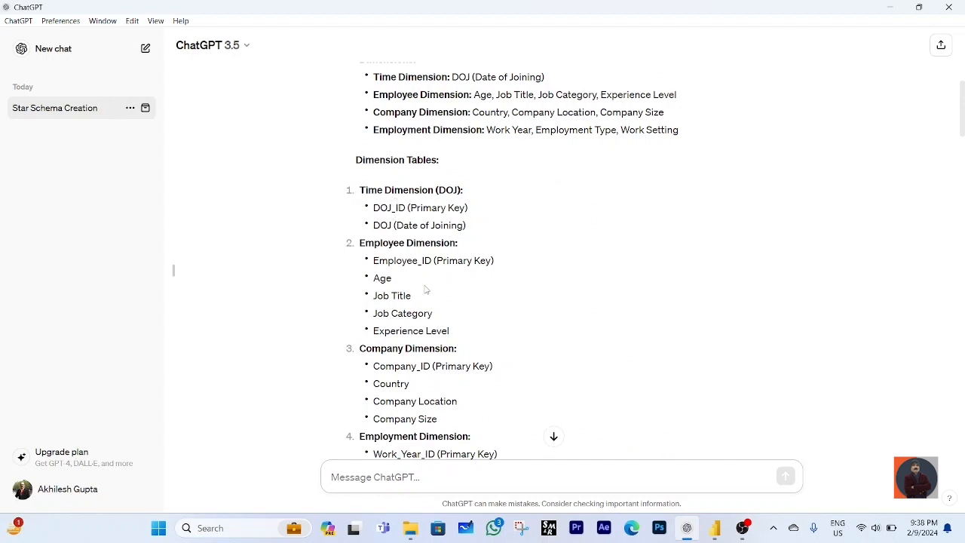
pyautogui.scroll(-3, 426, 289)
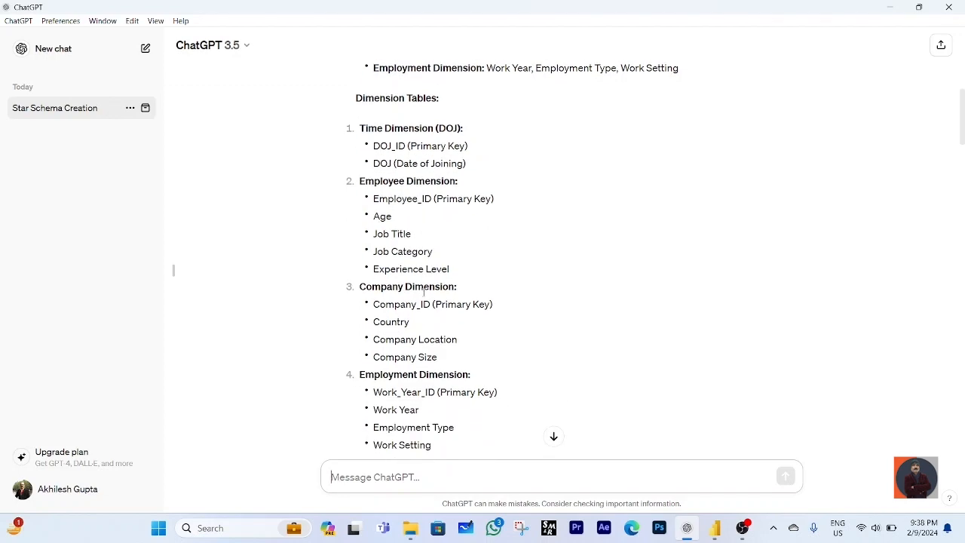
pyautogui.scroll(-2, 375, 386)
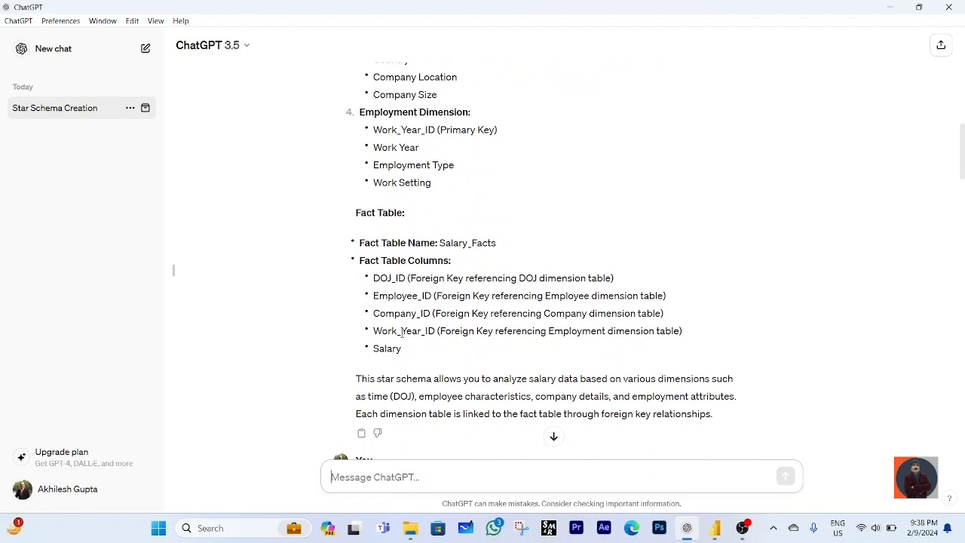
pyautogui.scroll(1, 405, 343)
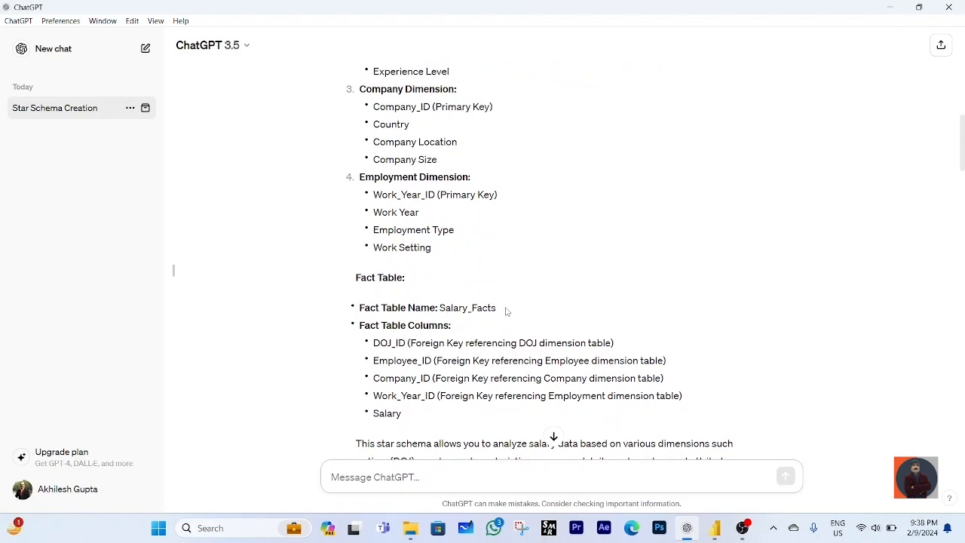
pyautogui.click(714, 528)
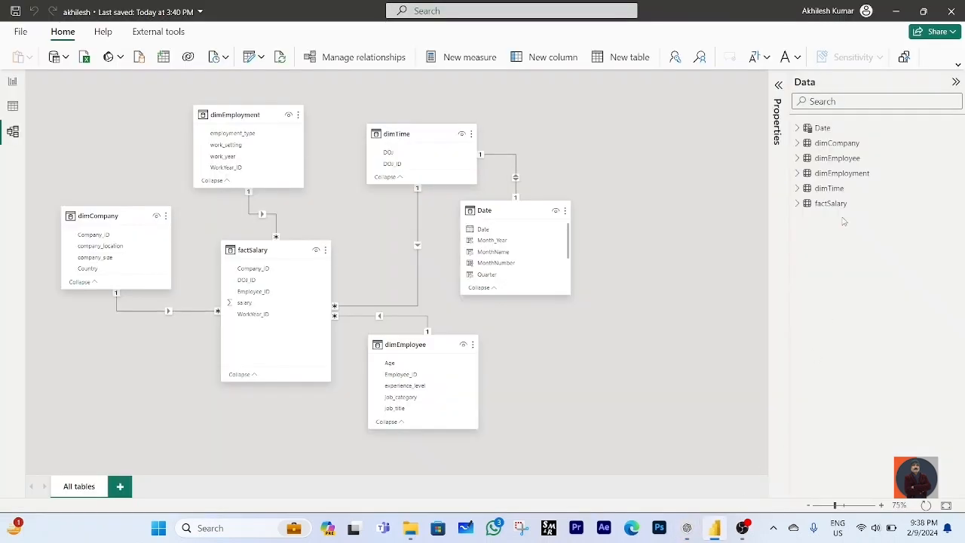
pyautogui.click(686, 528)
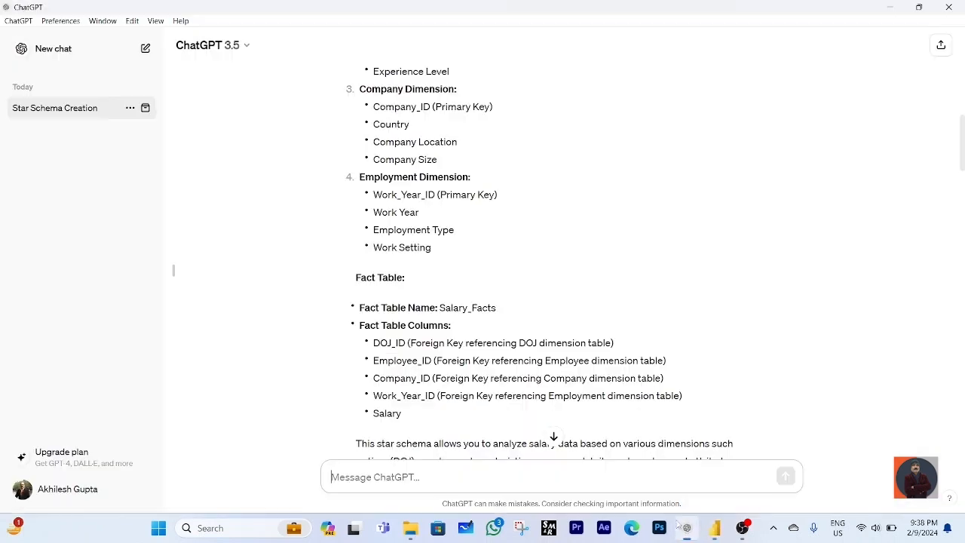
pyautogui.scroll(1, 405, 247)
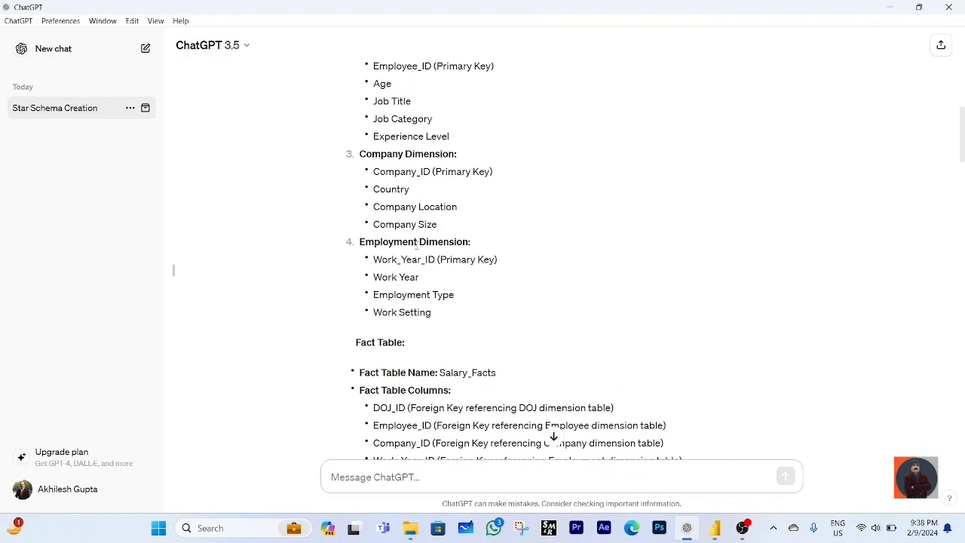
pyautogui.scroll(2, 416, 247)
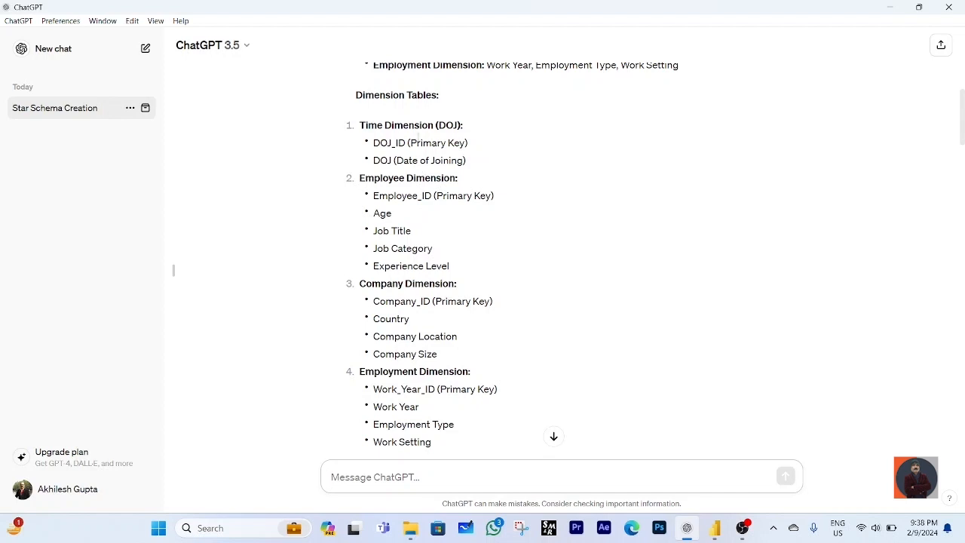
# - Return to Power BI Desktop and enlarge the Date table card in the model diagram to show all its fields
pyautogui.click(714, 527)
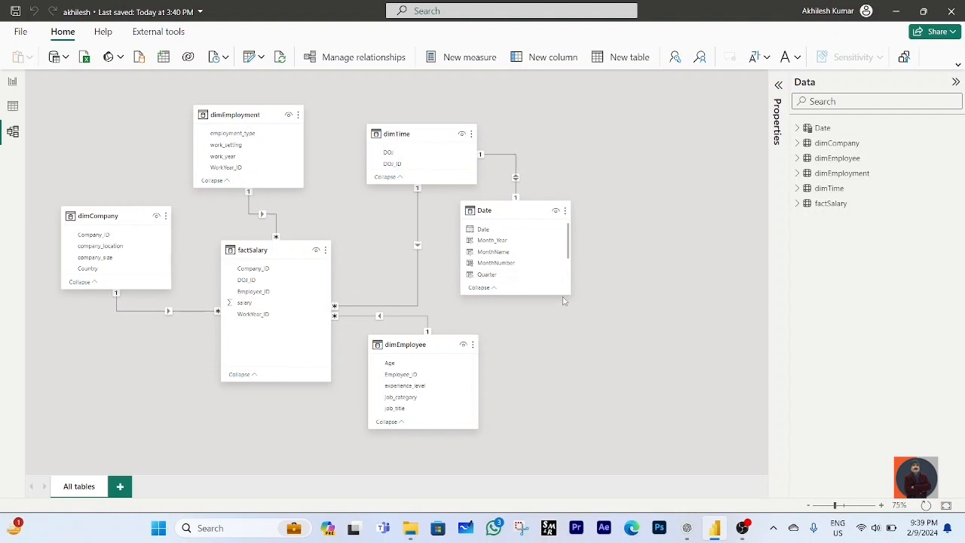
pyautogui.moveTo(567, 294); pyautogui.dragTo(546, 330)
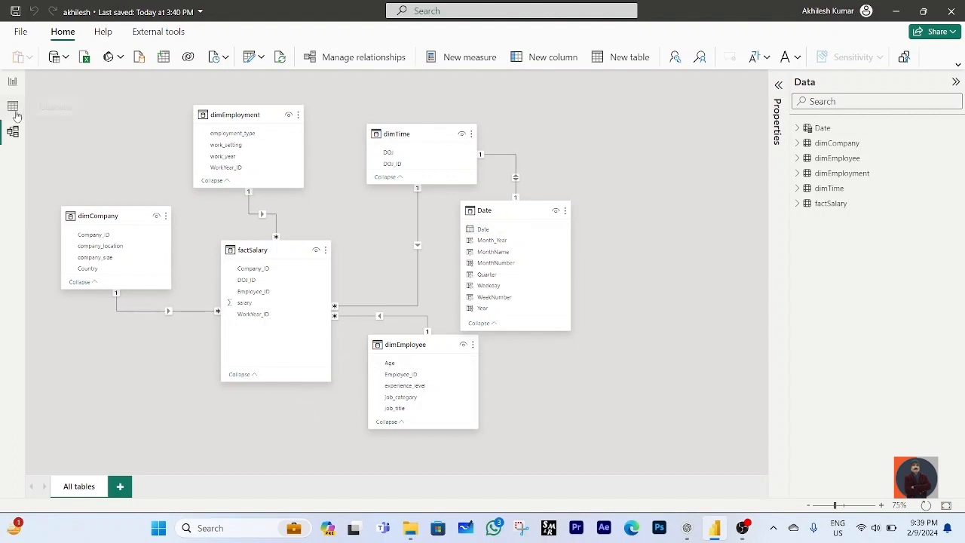
# - Open Page 1 of the report and widen the Requirements text box so each requirement fits on one line
pyautogui.click(13, 83)
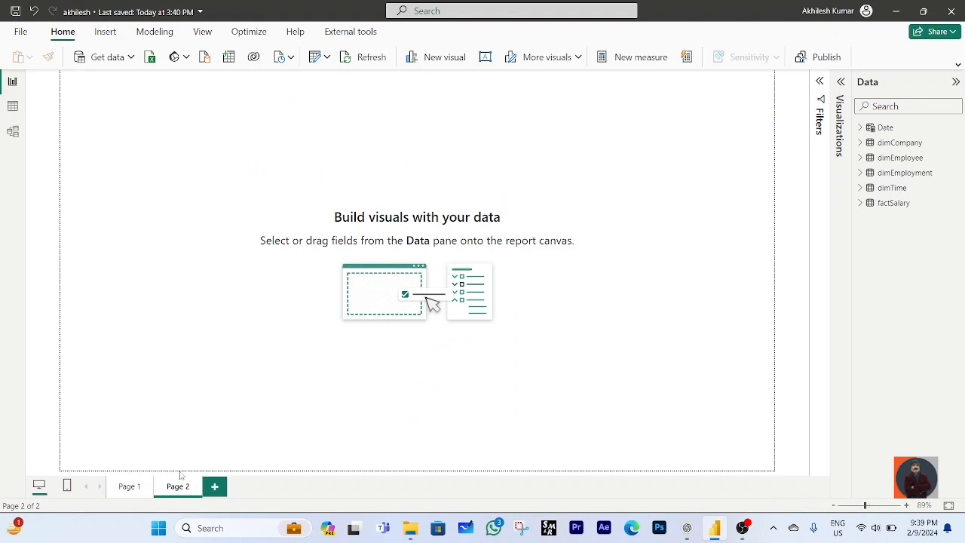
pyautogui.click(129, 489)
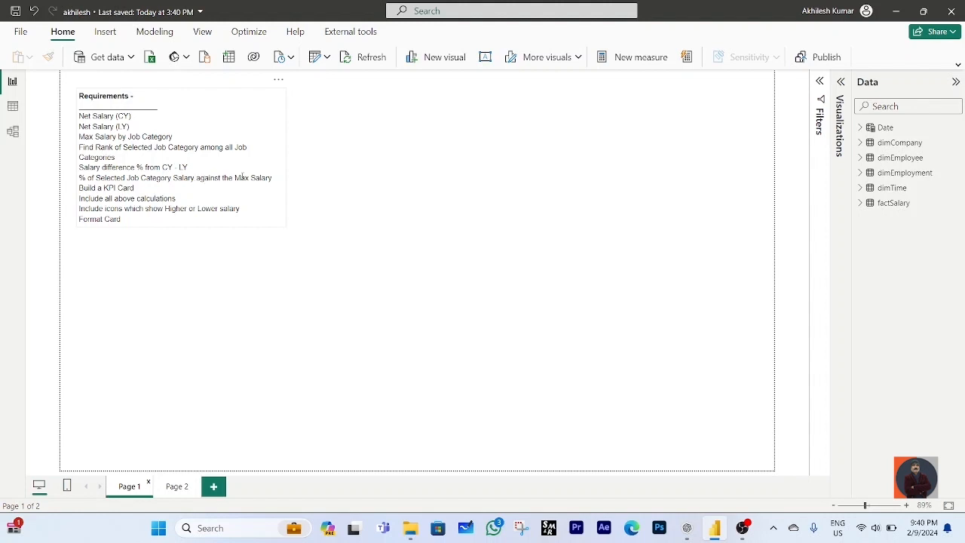
pyautogui.click(284, 225)
pyautogui.moveTo(284, 225); pyautogui.dragTo(299, 234)
pyautogui.click(121, 209)
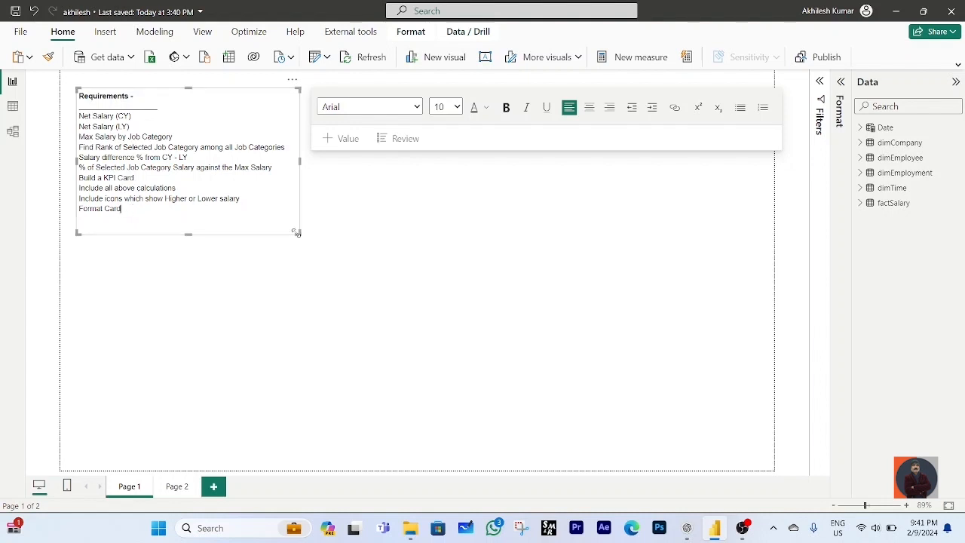
pyautogui.moveTo(298, 233)
pyautogui.mouseDown()
pyautogui.moveTo(276, 231)
pyautogui.moveTo(286, 226)
pyautogui.mouseUp()
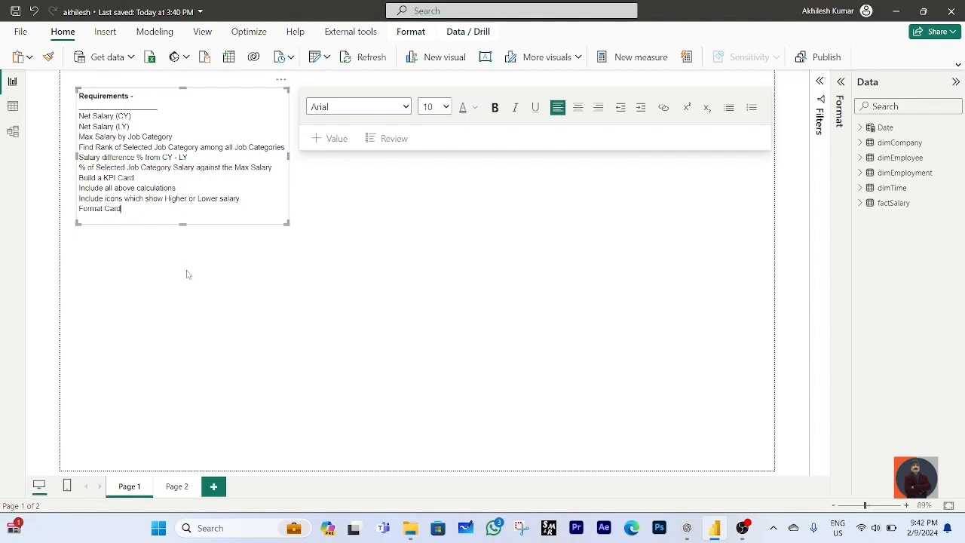
pyautogui.click(174, 237)
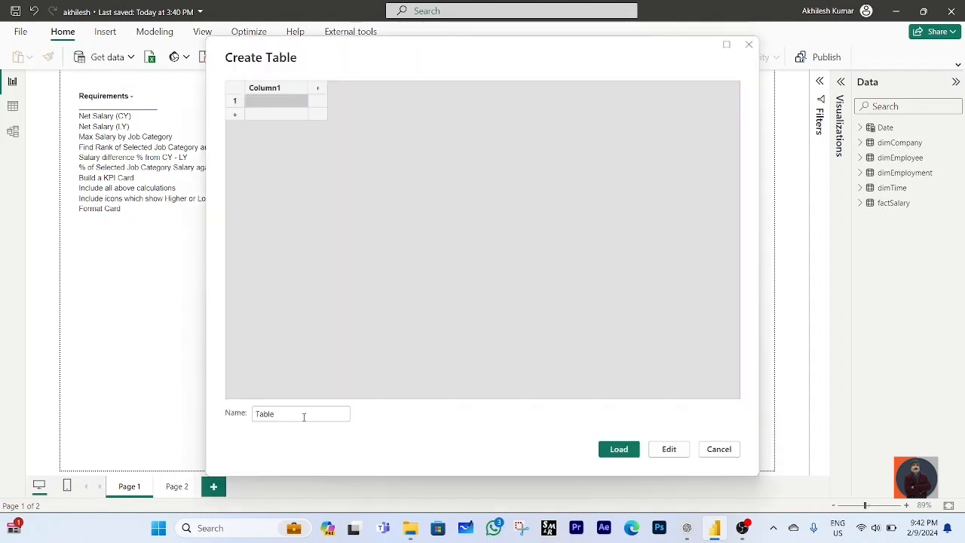
# - Create an empty table named _Measure and load it into the model
pyautogui.click(300, 414)
pyautogui.moveTo(291, 413); pyautogui.dragTo(251, 417)
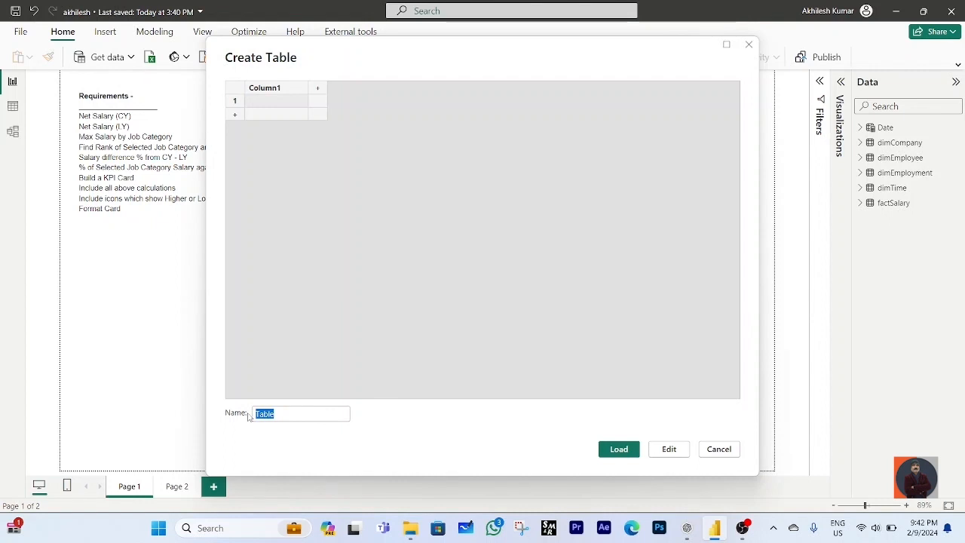
pyautogui.press('BackSpace')
pyautogui.write('_M')
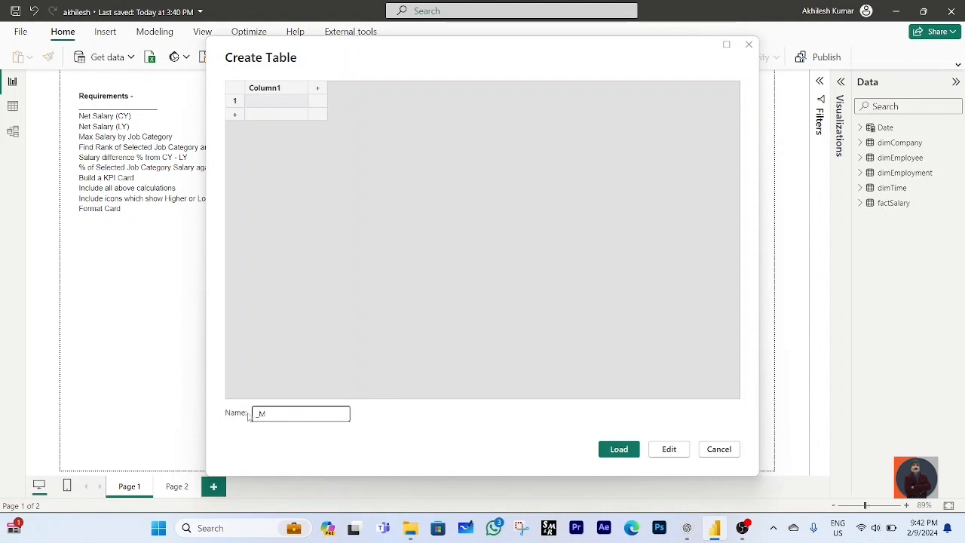
pyautogui.write('easure')
pyautogui.click(620, 449)
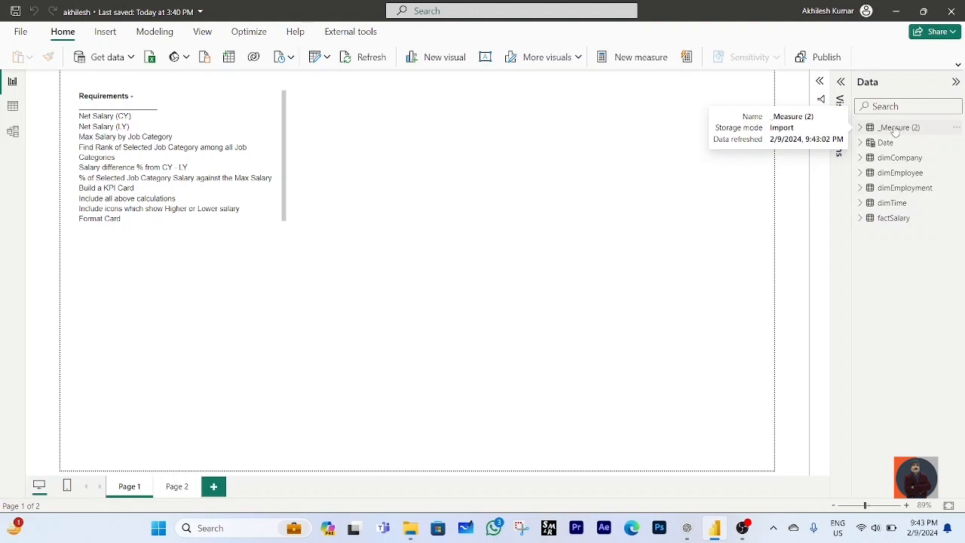
# - Rename the newly loaded measure table as _Measure_
pyautogui.doubleClick(895, 128)
pyautogui.press('End')
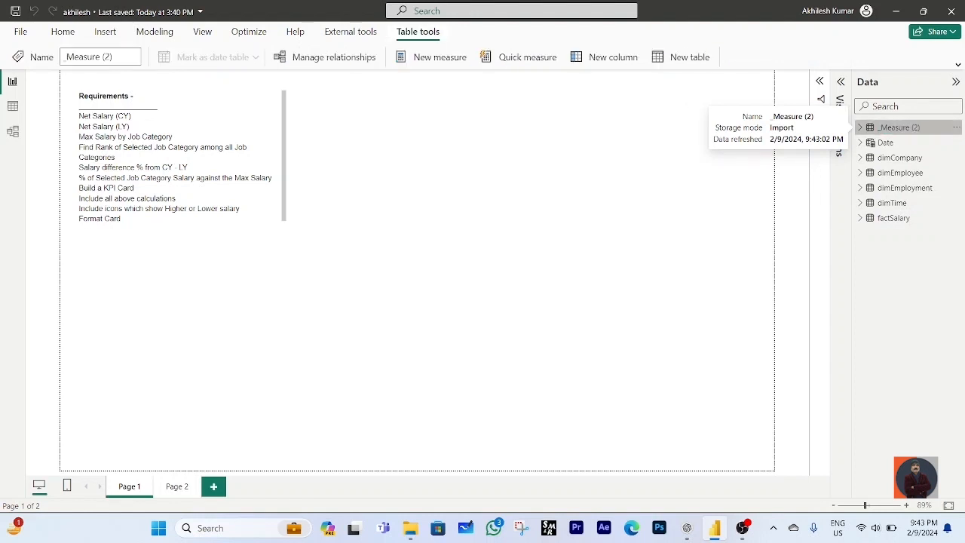
pyautogui.press('BackSpace')
pyautogui.press('Return')
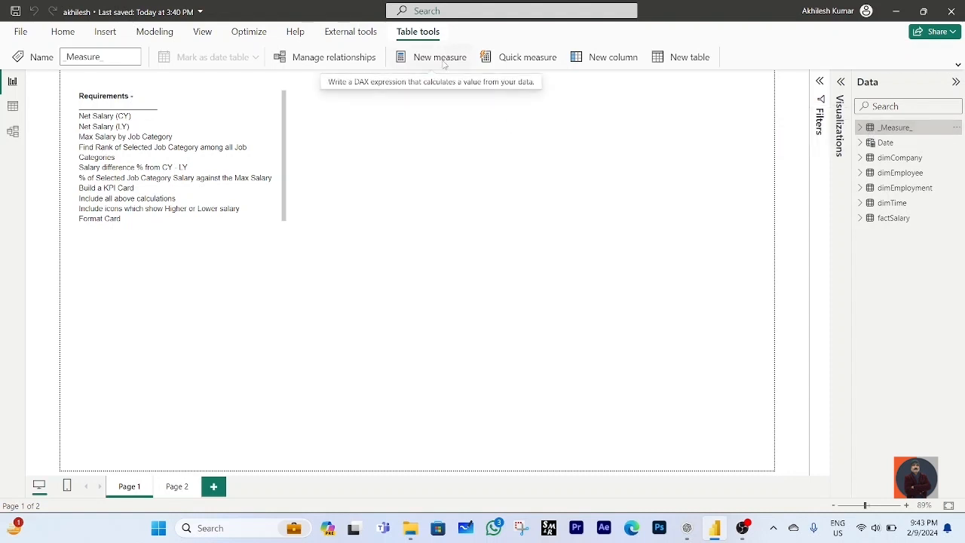
# - Create the measure Net Salary = SUM(factSalary[salary]) in the _Measure_ table
pyautogui.rightClick(871, 133)
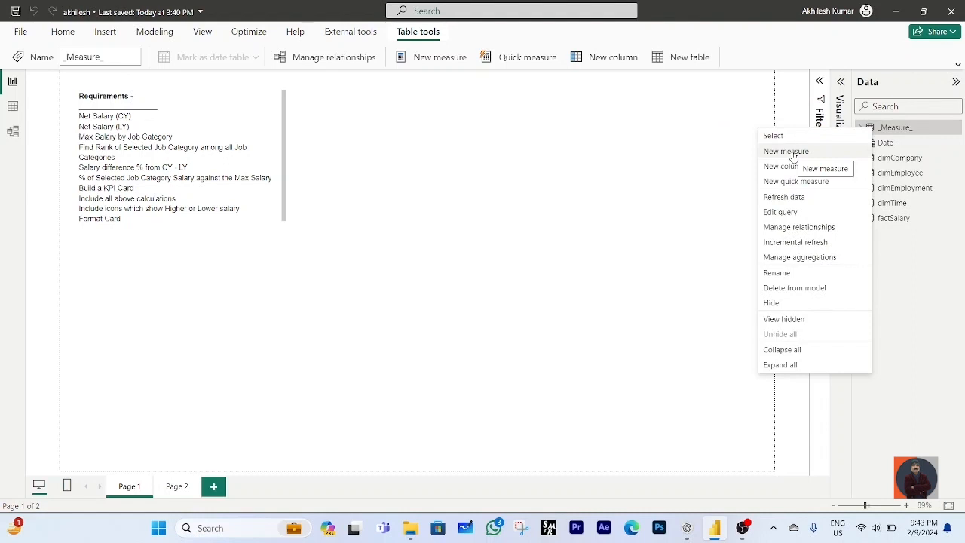
pyautogui.click(794, 156)
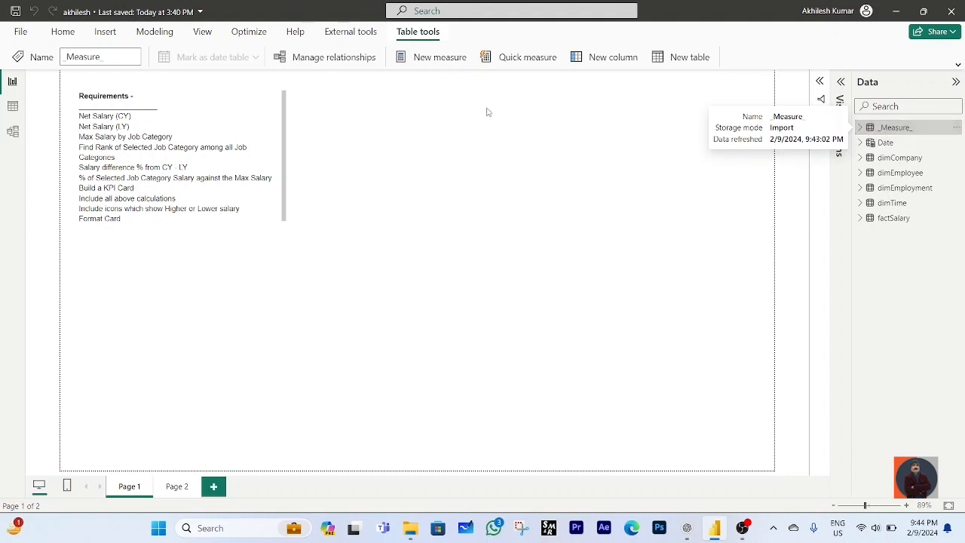
pyautogui.click(444, 60)
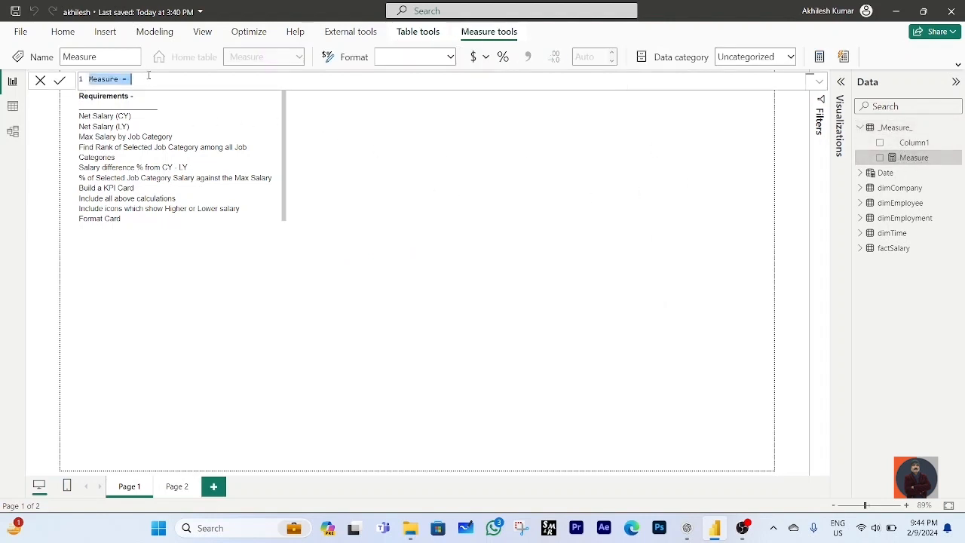
pyautogui.press('BackSpace')
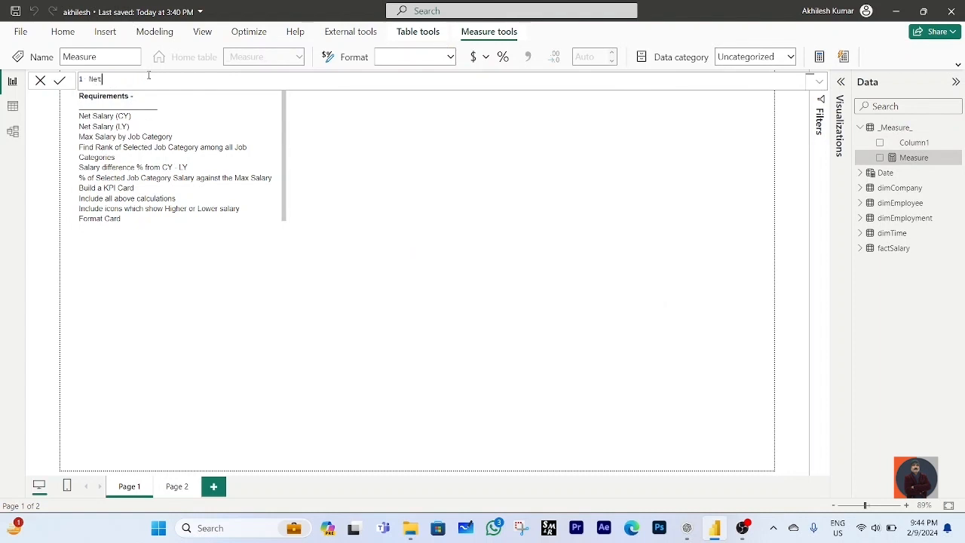
pyautogui.write('Net Salary = SUM(')
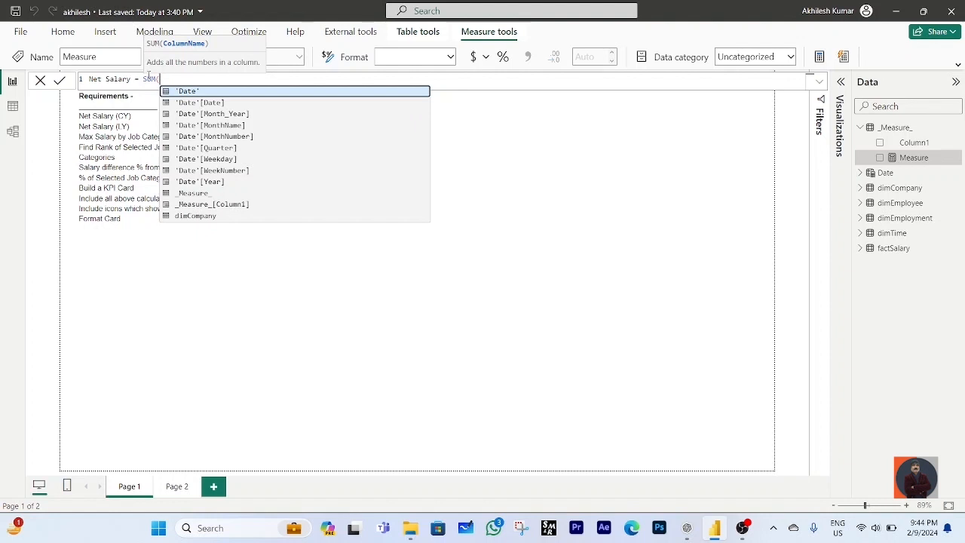
pyautogui.write('fac')
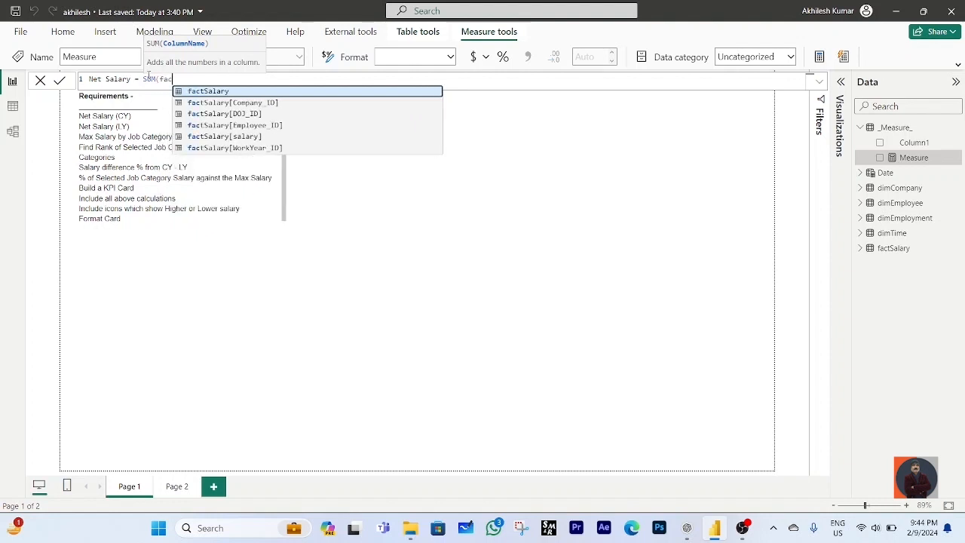
pyautogui.press('Down')
pyautogui.press('Down')
pyautogui.press('Down')
pyautogui.press('Down')
pyautogui.press('Tab')
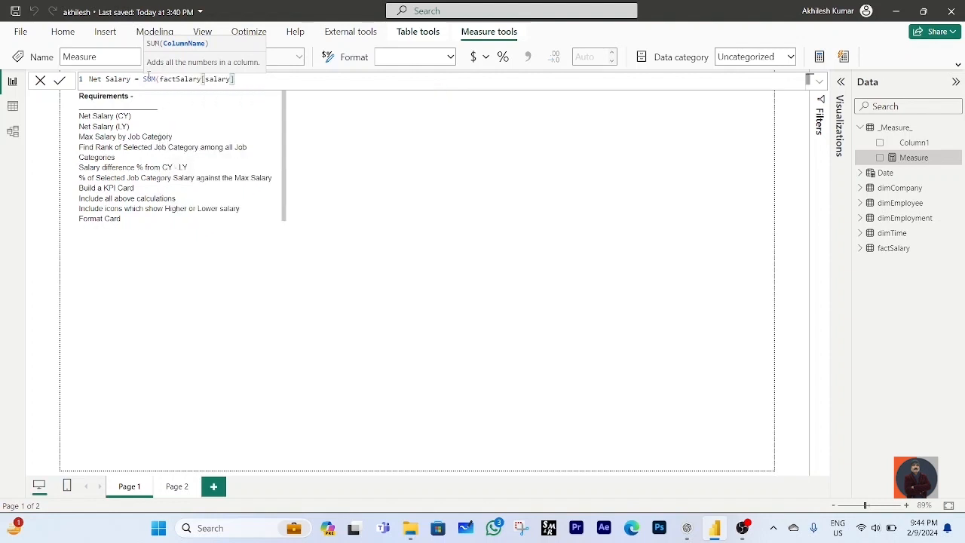
pyautogui.write(')')
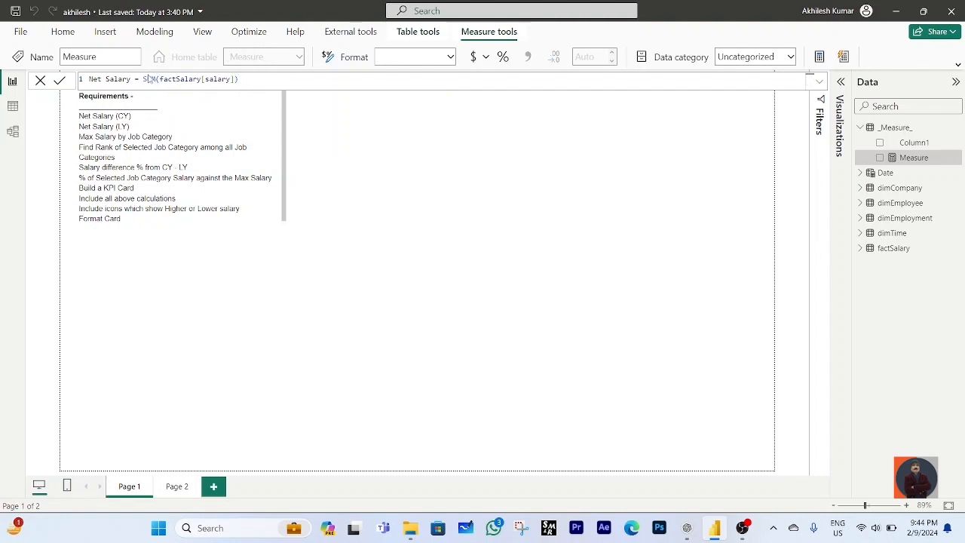
pyautogui.press('Return')
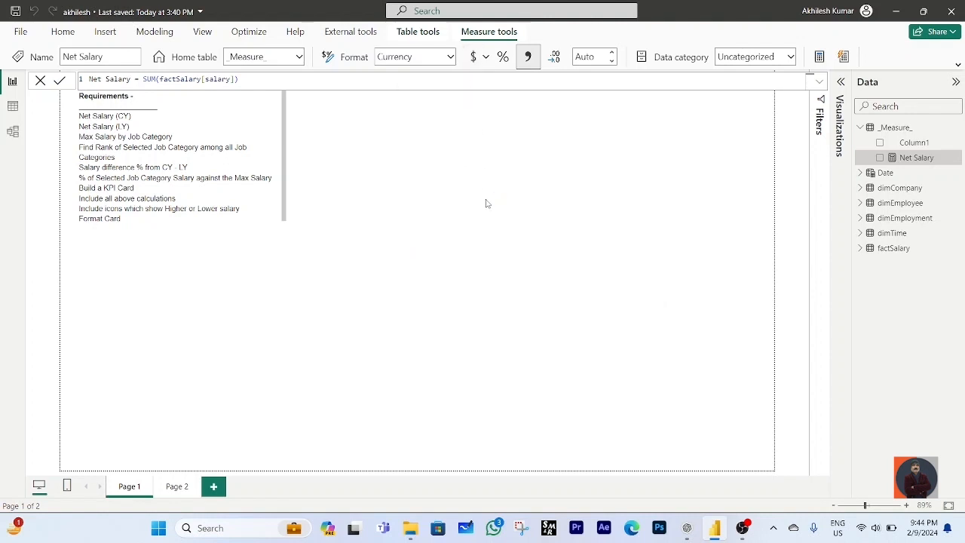
# - Delete the placeholder Column1 from the _Measure_ table
pyautogui.rightClick(908, 145)
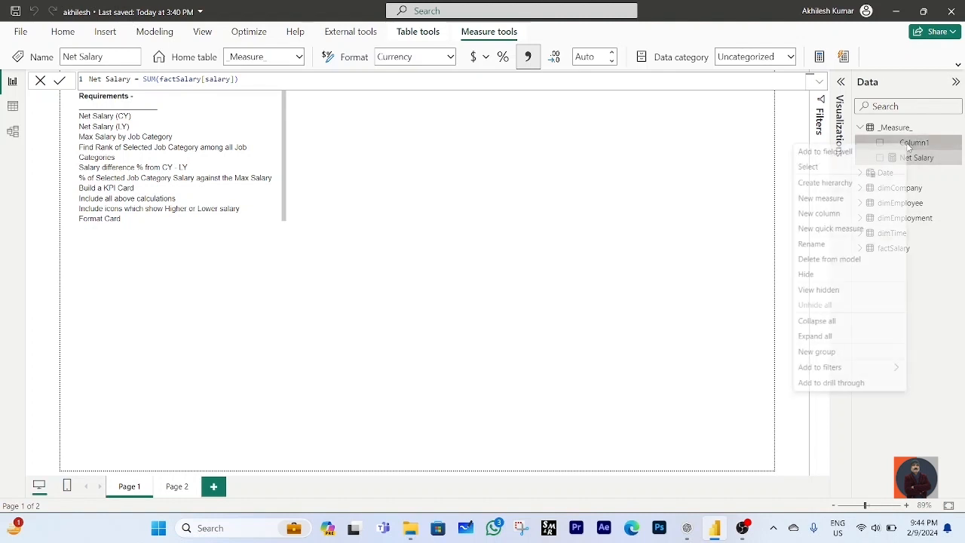
pyautogui.click(843, 260)
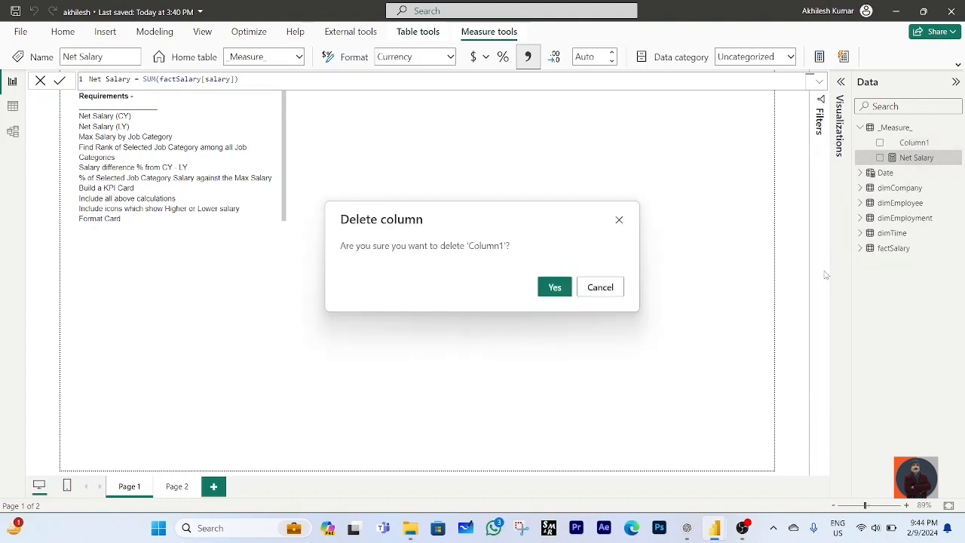
pyautogui.click(549, 290)
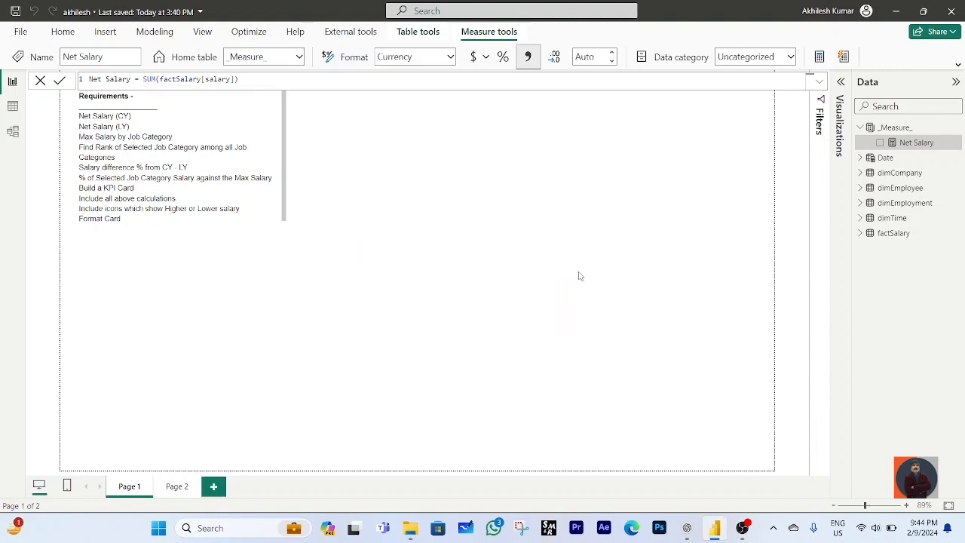
# - Create the measure Salary LY = CALCULATE([Net Salary],SAMEPERIODLASTYEAR('Date'[Date])) in the _Measure_ table, formatted as currency
pyautogui.click(872, 128)
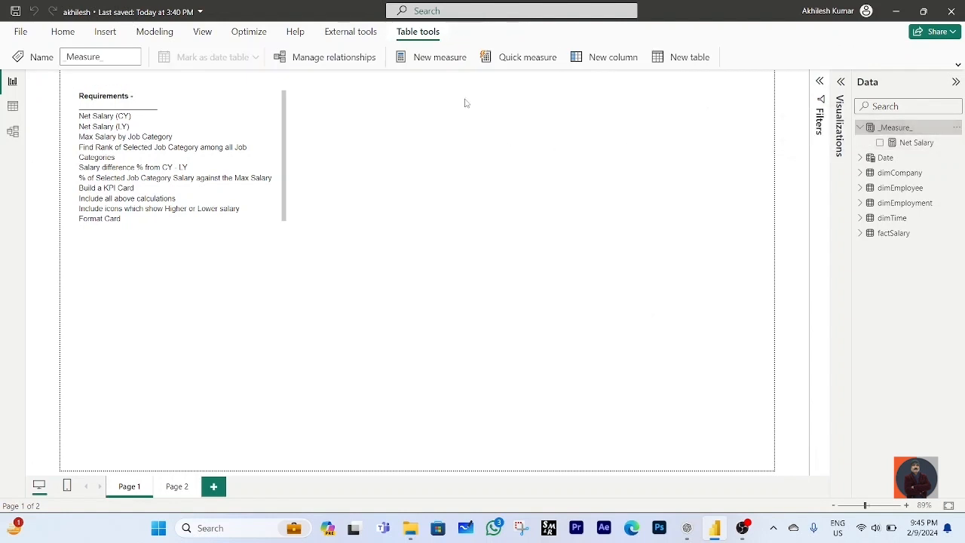
pyautogui.click(444, 60)
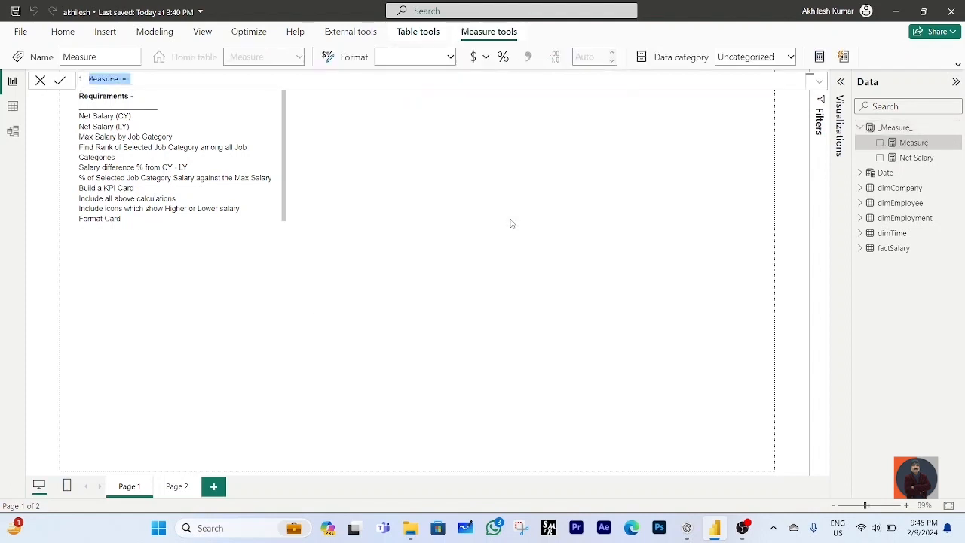
pyautogui.write('Salary LY =')
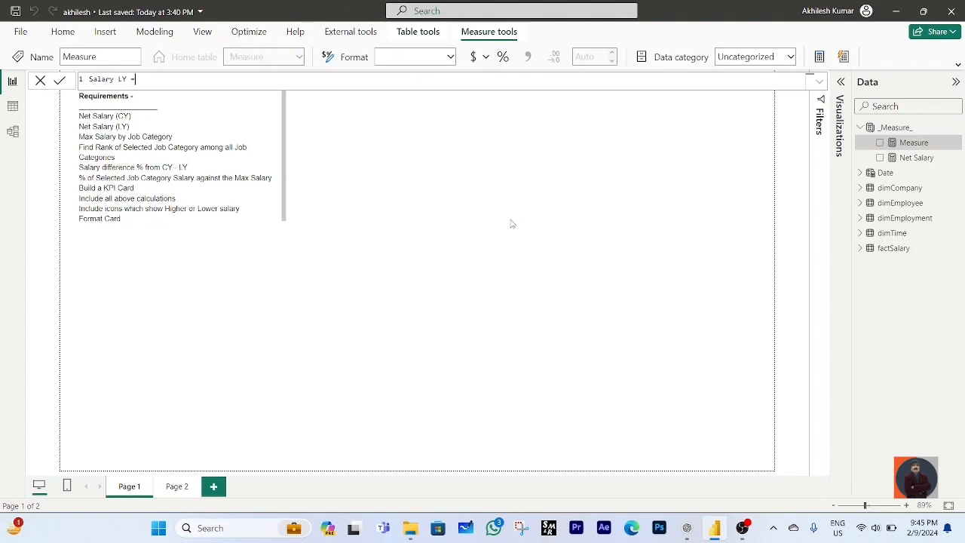
pyautogui.write(' CALCULATE(')
pyautogui.press('Tab')
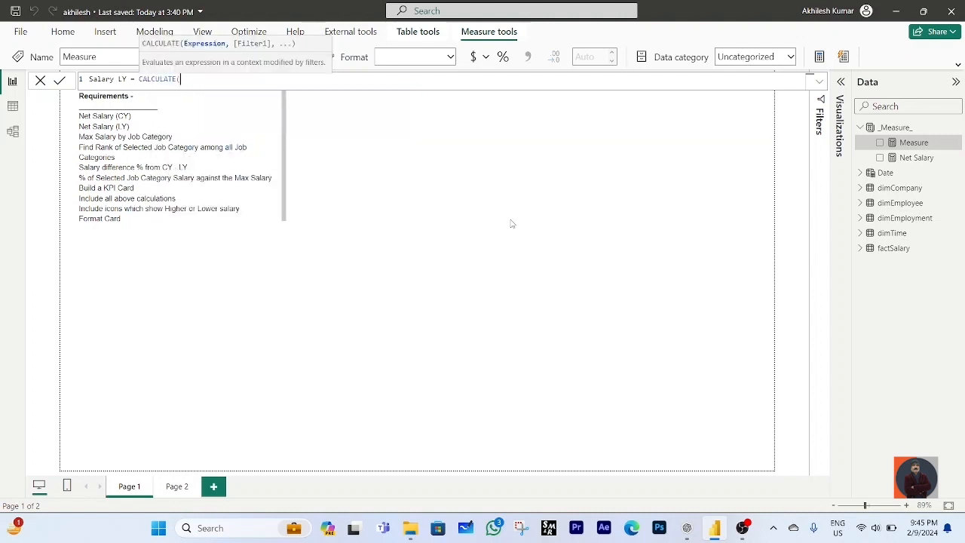
pyautogui.write('[ne')
pyautogui.press('Tab')
pyautogui.write(',sam')
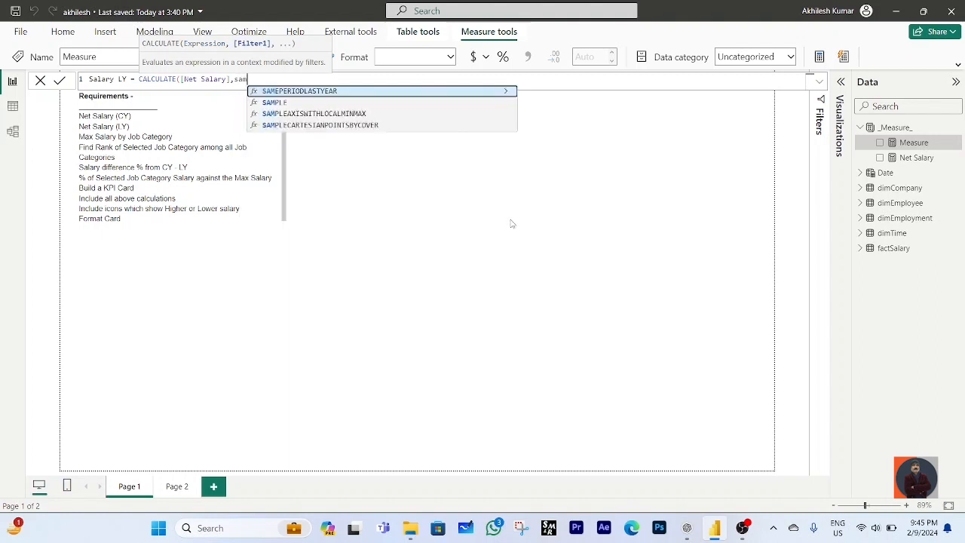
pyautogui.press('Tab')
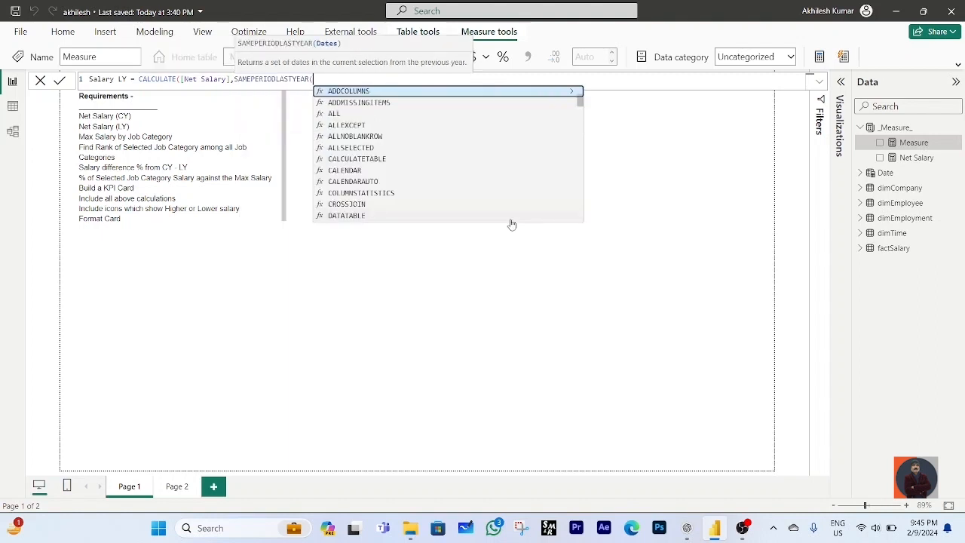
pyautogui.write("'d")
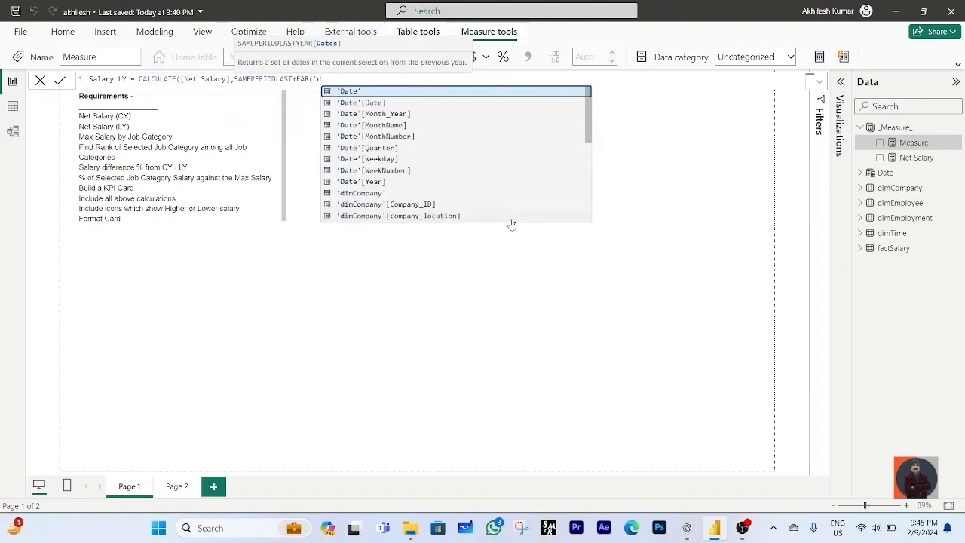
pyautogui.press('Down')
pyautogui.press('Tab')
pyautogui.write(')')
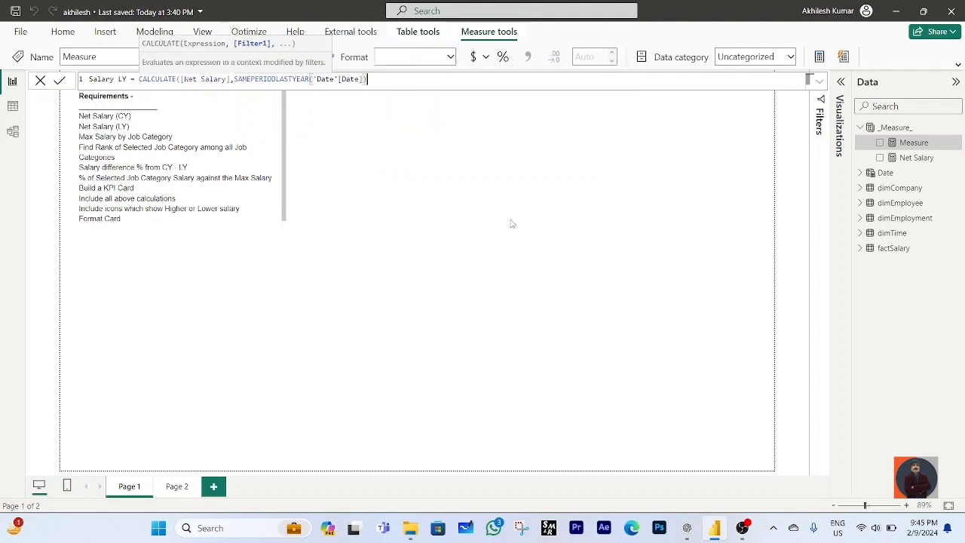
pyautogui.write(')')
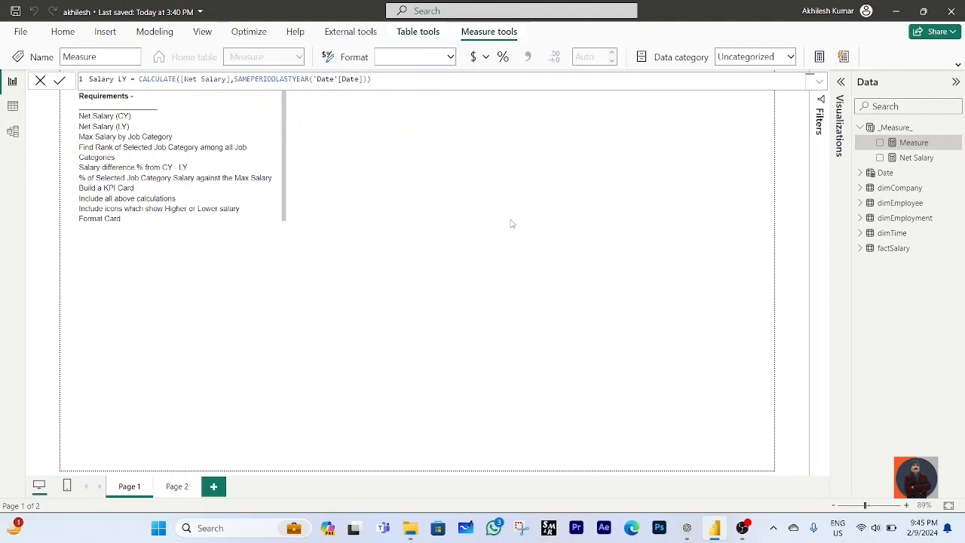
pyautogui.press('Return')
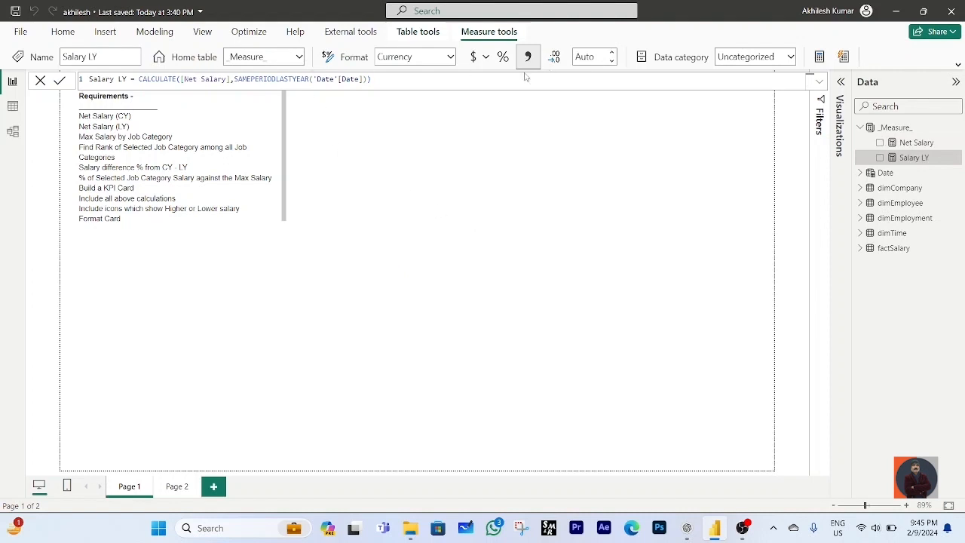
pyautogui.click(474, 60)
pyautogui.click(149, 360)
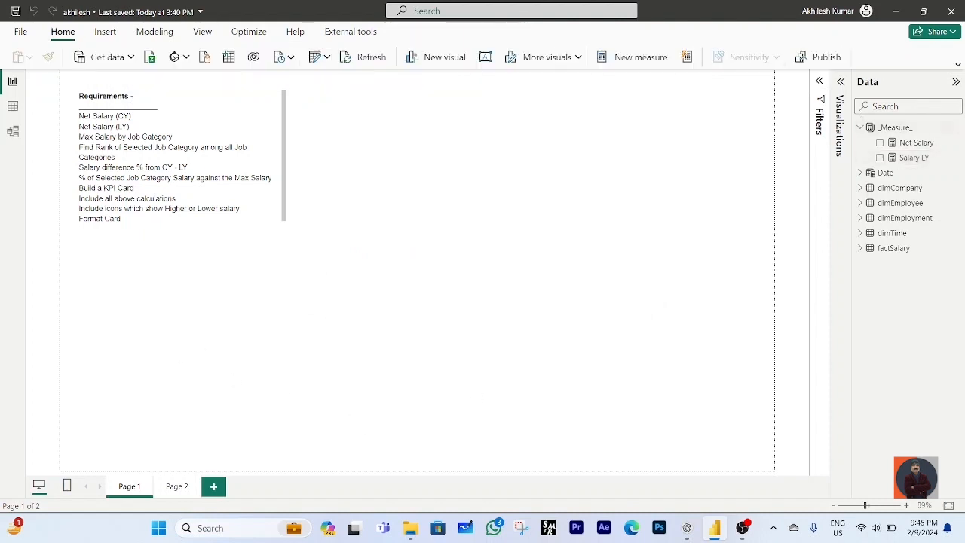
# - Add a table visual below the Requirements text box with job_category from dimEmployee, and widen it to about twice its width
pyautogui.click(841, 81)
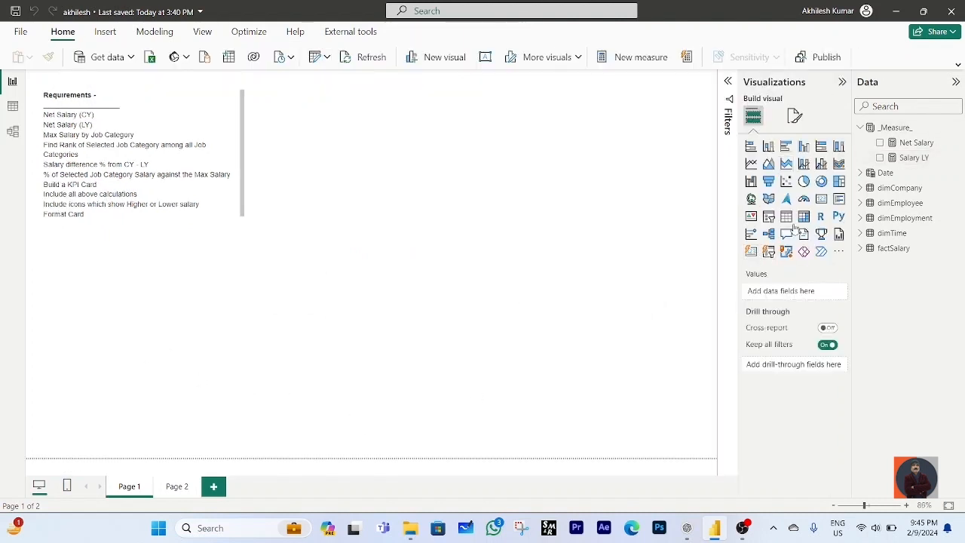
pyautogui.click(787, 216)
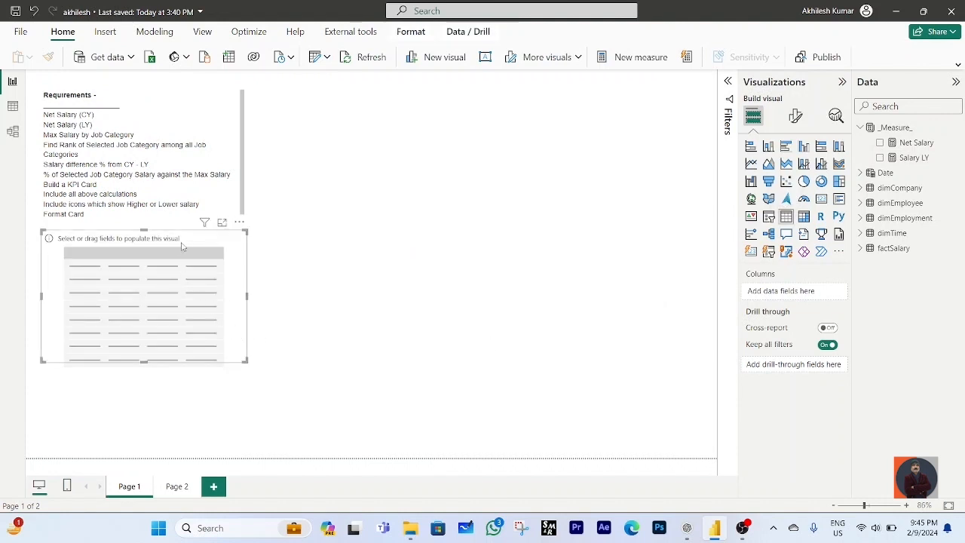
pyautogui.moveTo(181, 241); pyautogui.dragTo(195, 305)
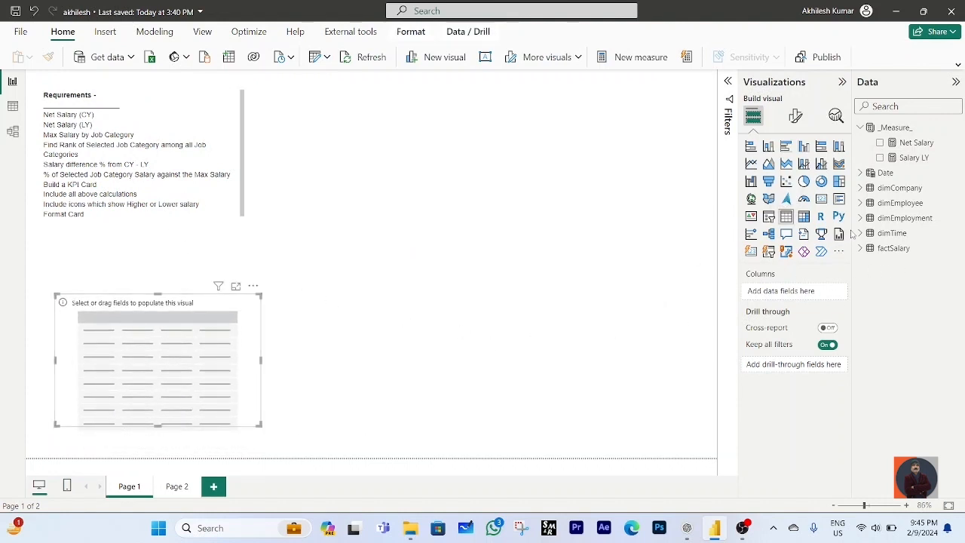
pyautogui.click(862, 205)
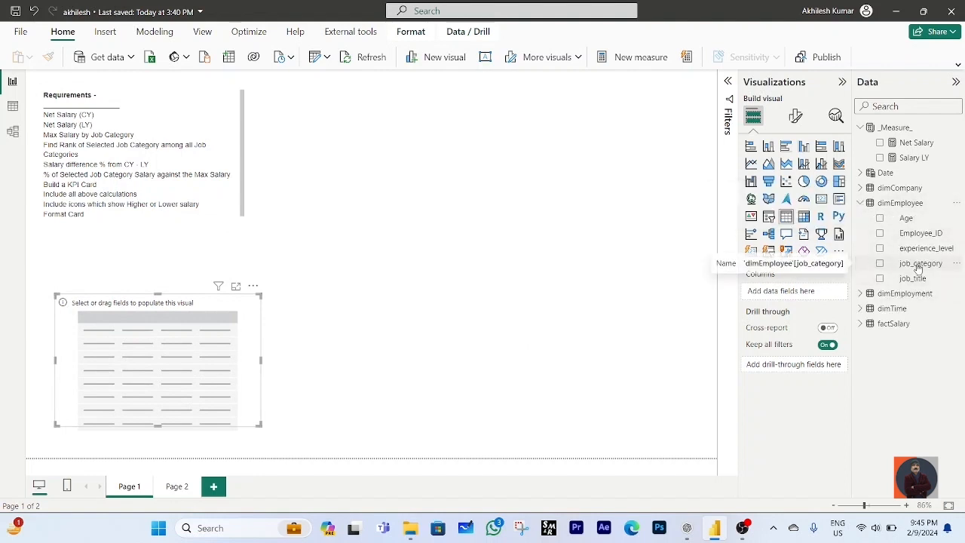
pyautogui.moveTo(919, 265); pyautogui.dragTo(121, 386)
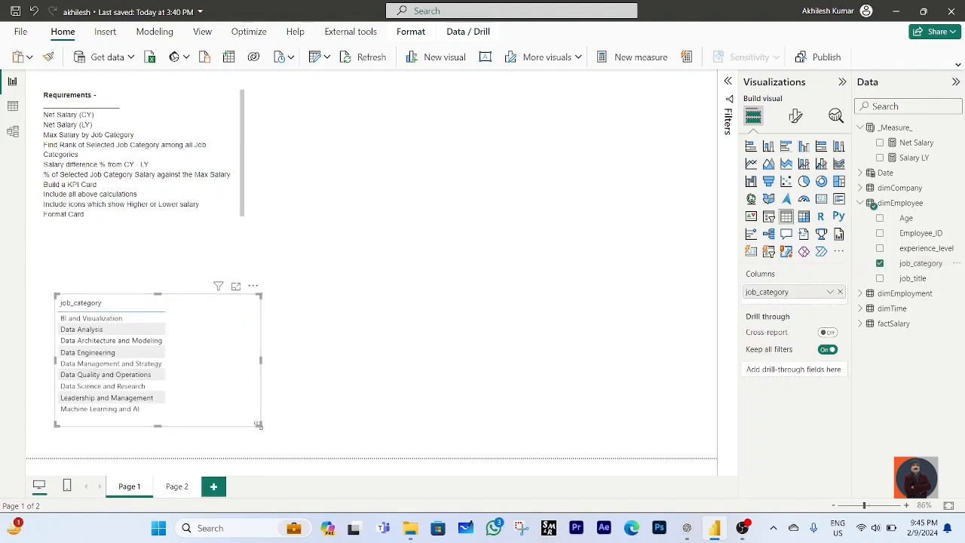
pyautogui.moveTo(259, 425); pyautogui.dragTo(494, 427)
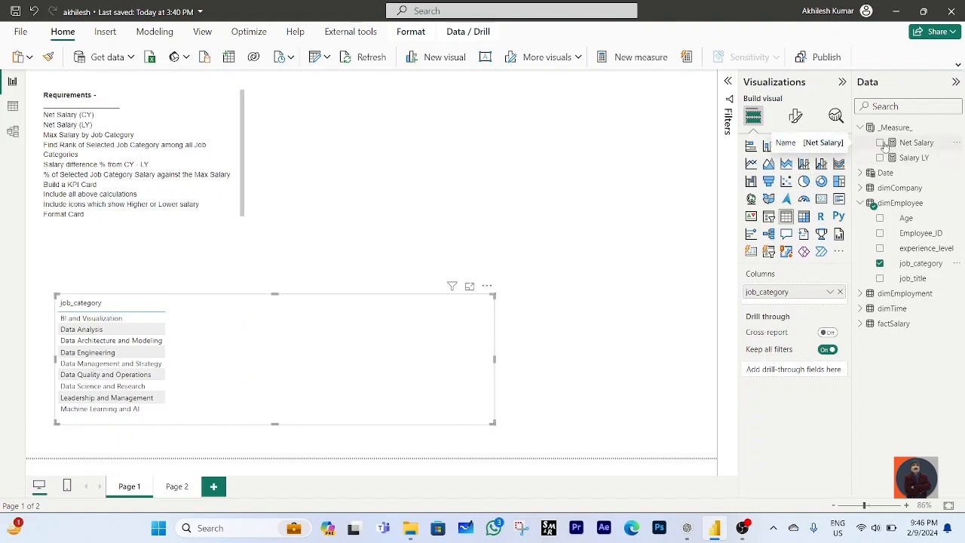
# - Add the Net Salary and Salary LY measures to the job category table and make it taller so all rows fit
pyautogui.moveTo(908, 147); pyautogui.dragTo(797, 306)
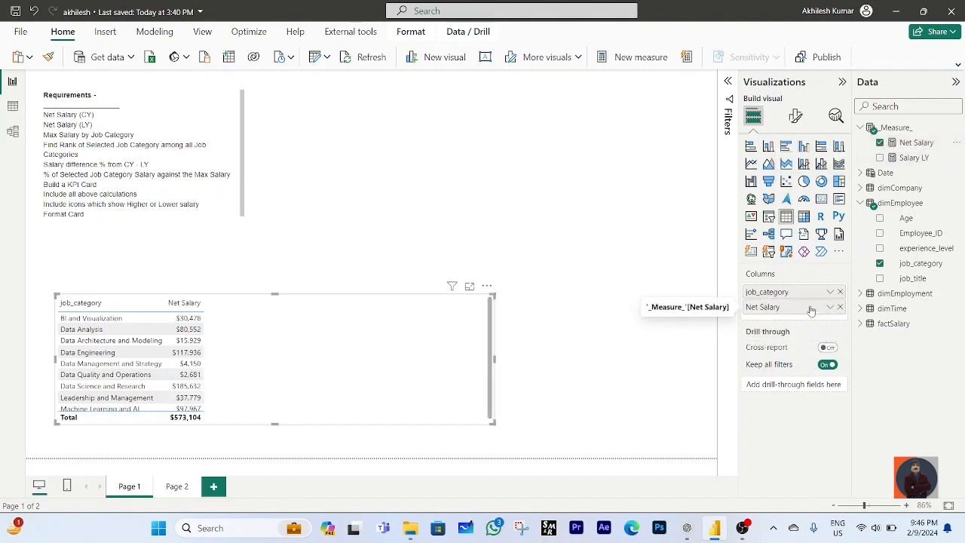
pyautogui.moveTo(915, 160); pyautogui.dragTo(799, 322)
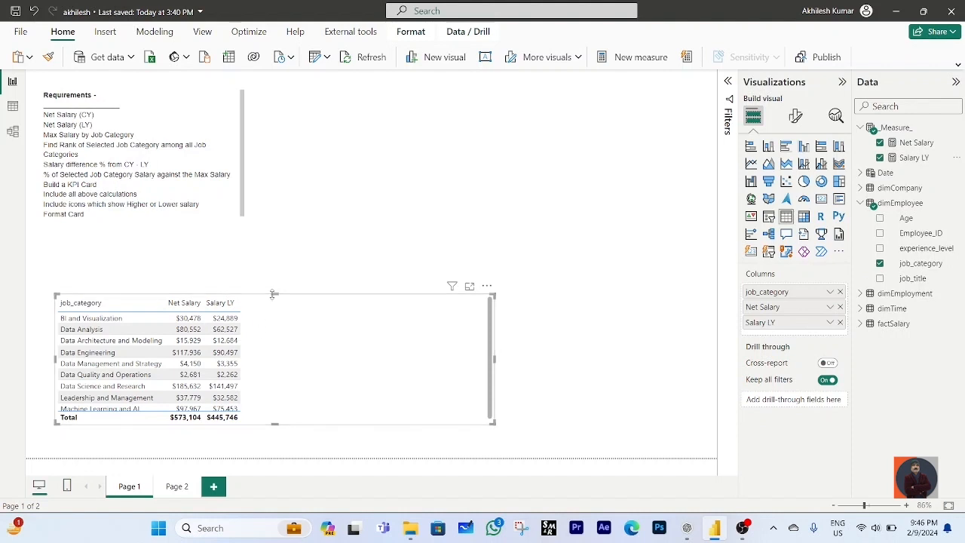
pyautogui.moveTo(274, 295); pyautogui.dragTo(272, 280)
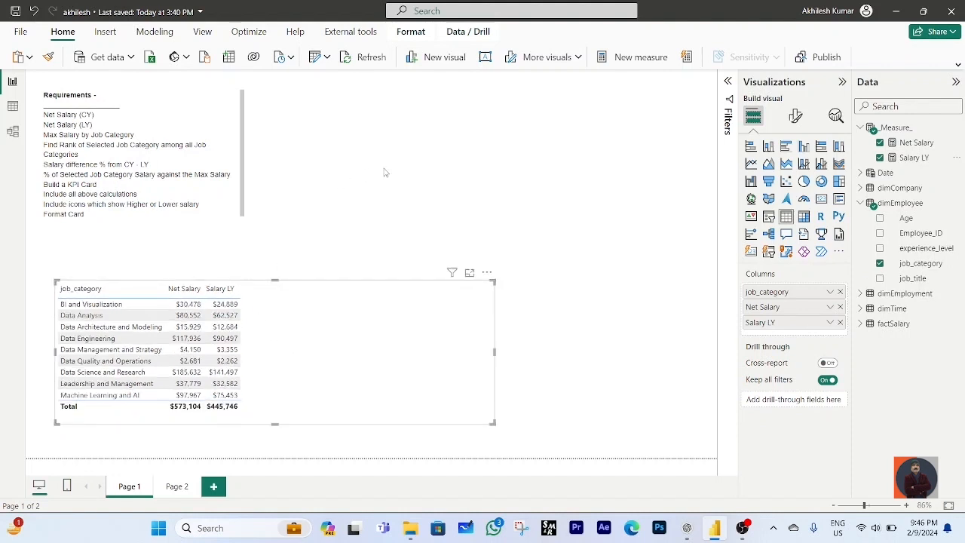
pyautogui.click(603, 277)
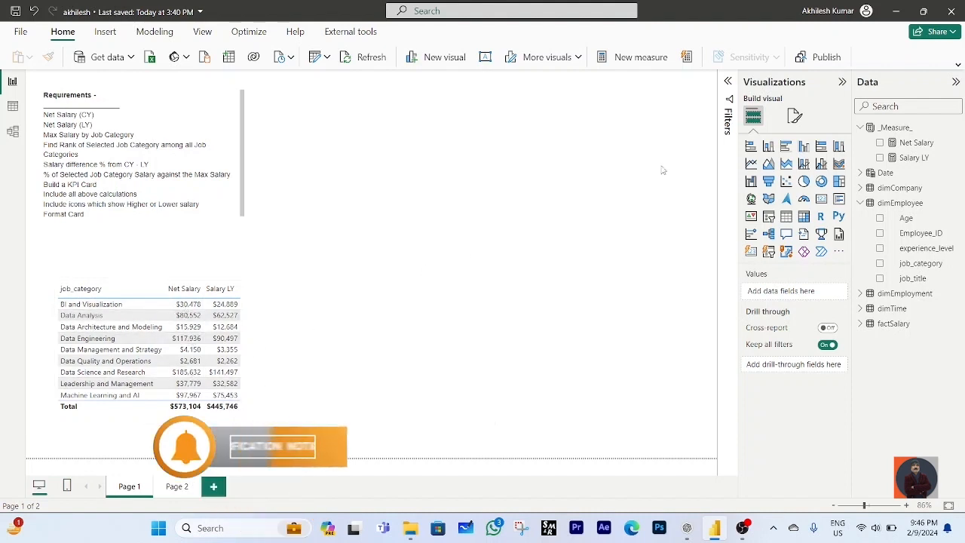
# - Create the measure Max Salary = MAXX(ALL(dimEmployee[job_category]),[Net Salary]) in the _Measure_ table, formatted as currency
pyautogui.click(891, 128)
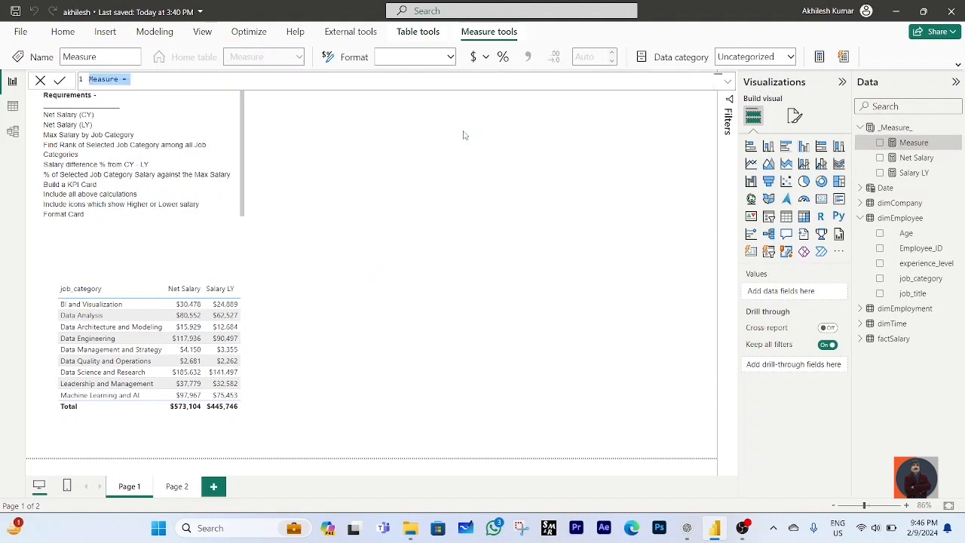
pyautogui.write('Max S')
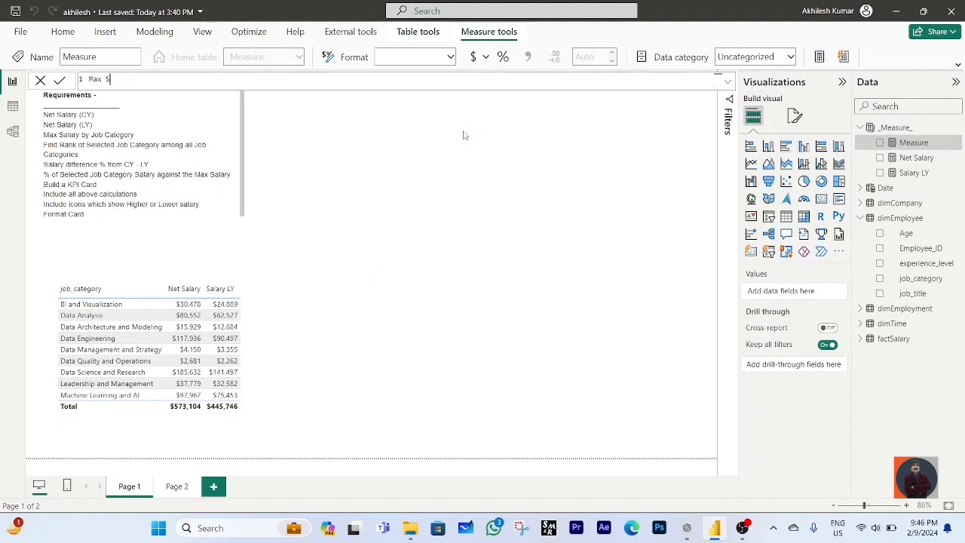
pyautogui.write('alary = maxx')
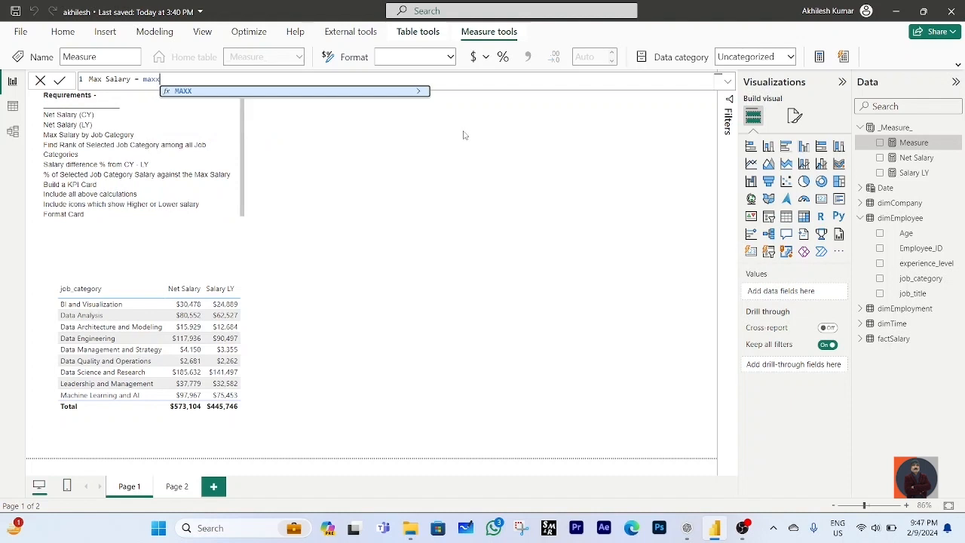
pyautogui.press('Tab')
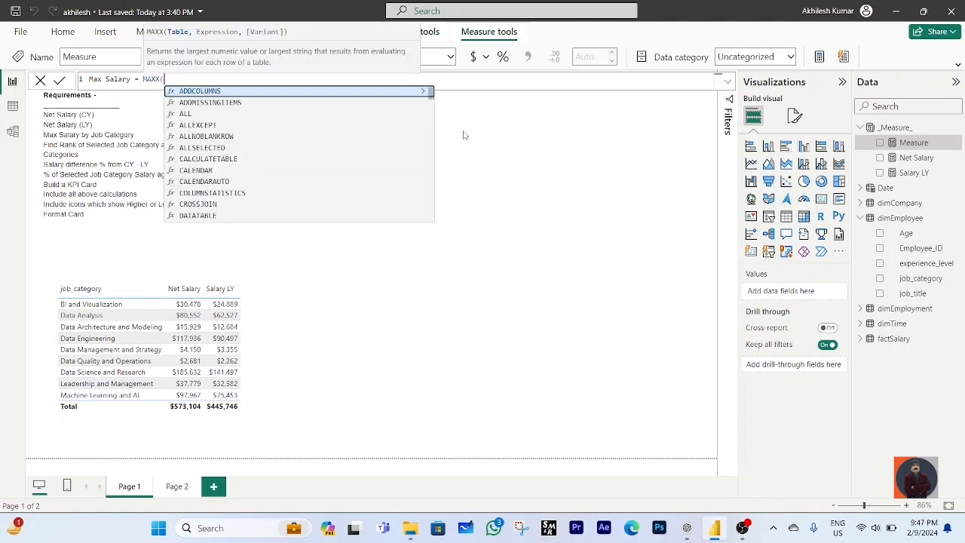
pyautogui.write('all')
pyautogui.press('Tab')
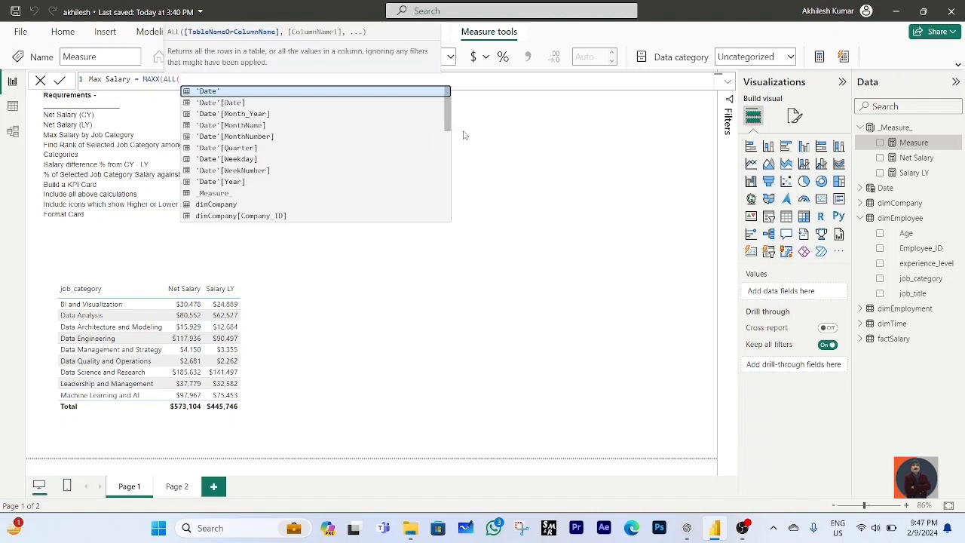
pyautogui.write('job')
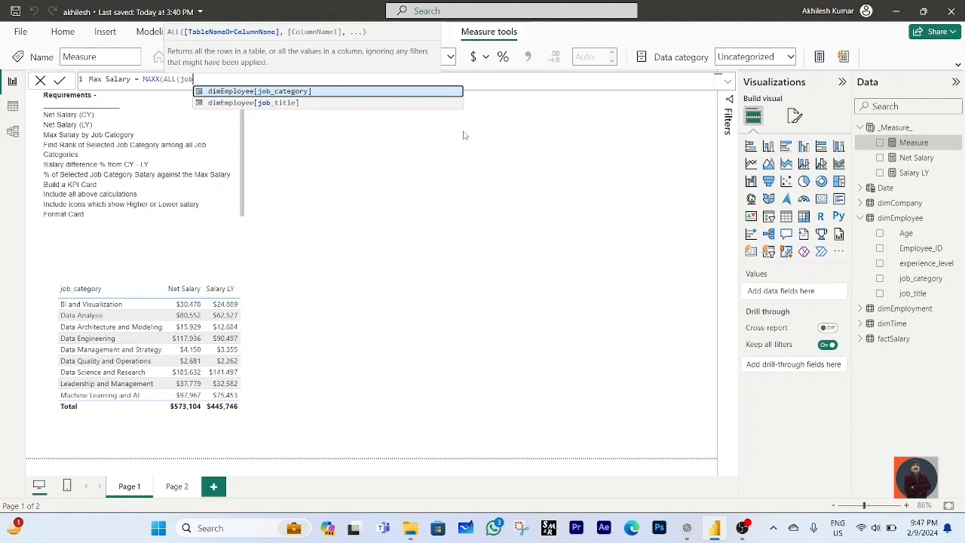
pyautogui.press('Tab')
pyautogui.write('),')
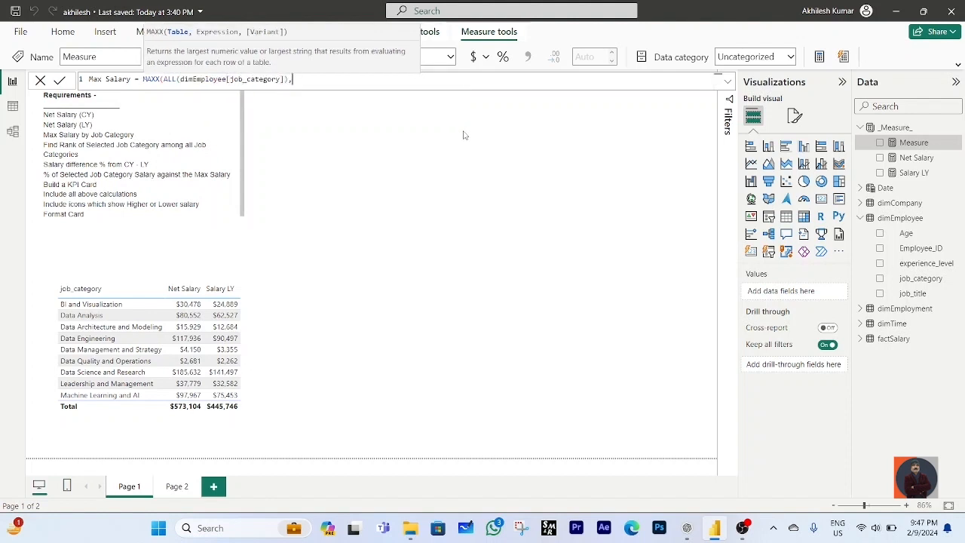
pyautogui.write('net')
pyautogui.press('Tab')
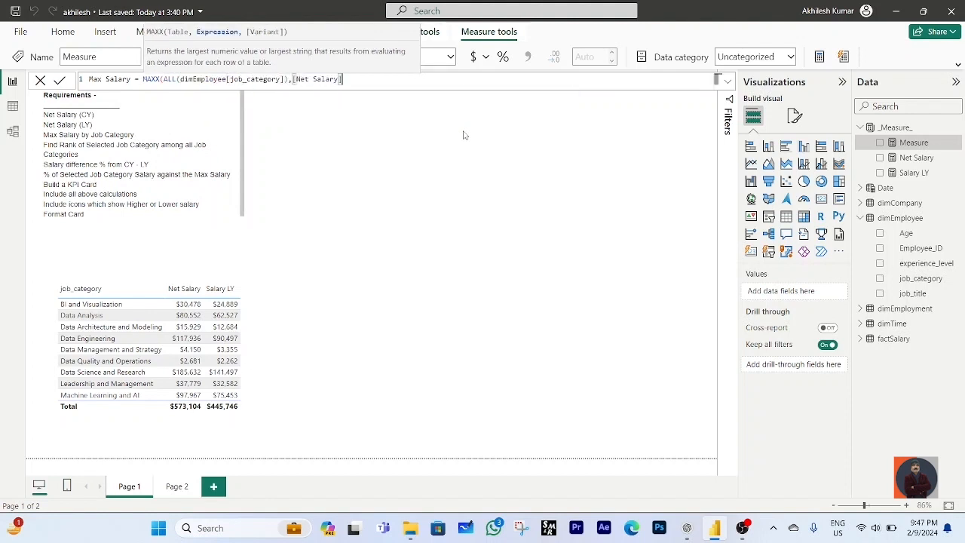
pyautogui.write(')')
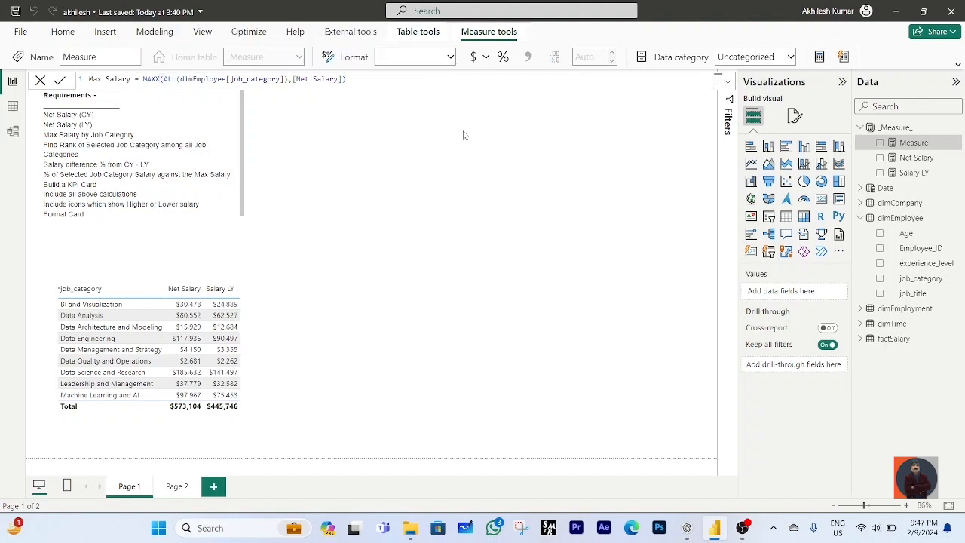
pyautogui.press('Return')
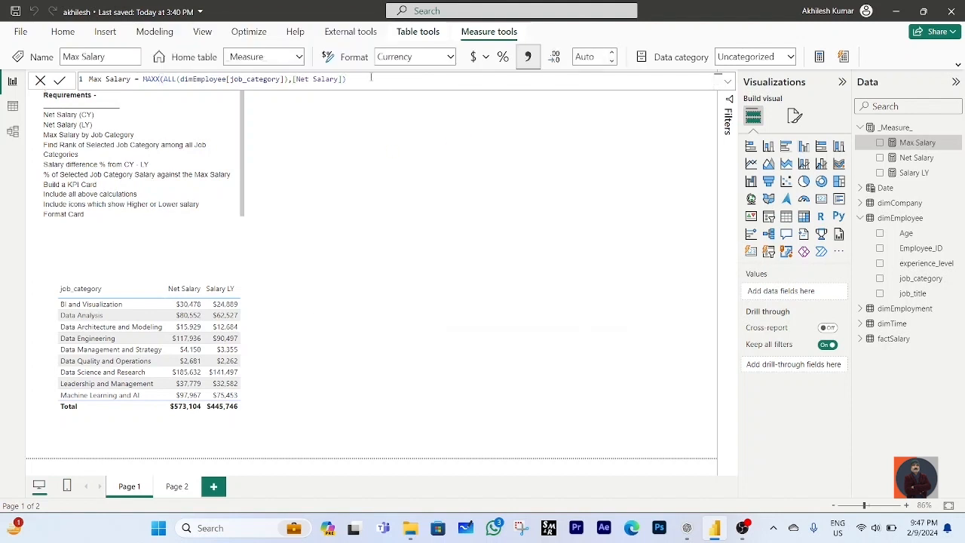
pyautogui.click(472, 60)
# - Add Max Salary to the job category table between Net Salary and Salary LY, and sort the table by Net Salary in descending order
pyautogui.click(286, 369)
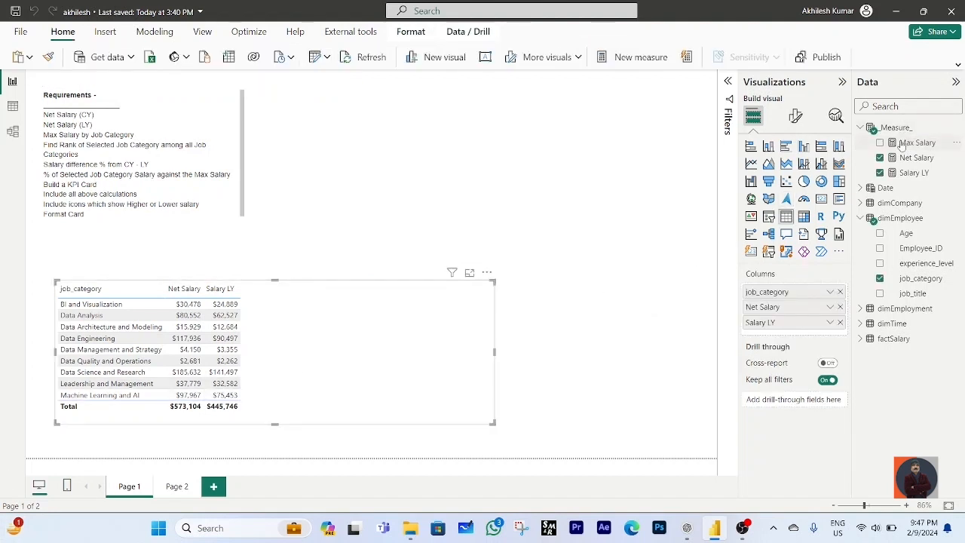
pyautogui.moveTo(902, 143); pyautogui.dragTo(777, 320)
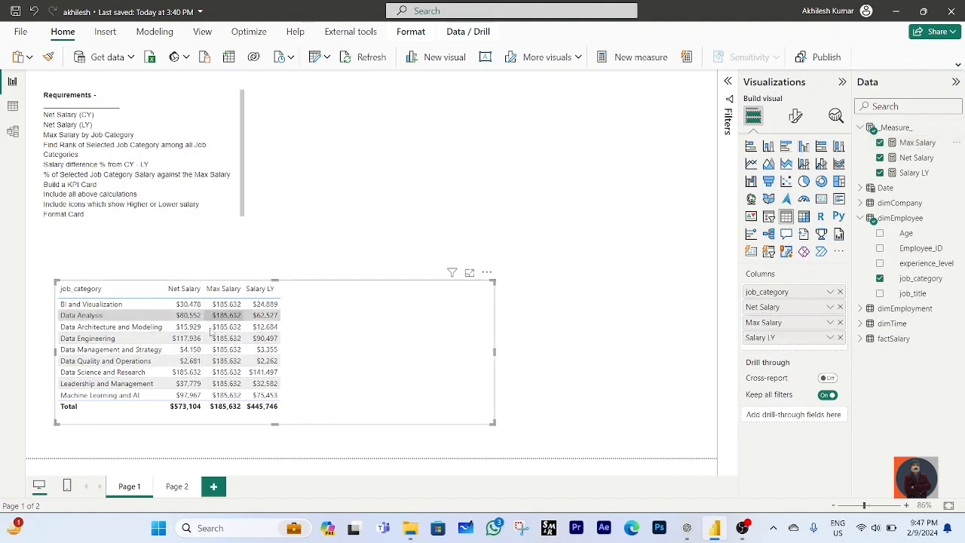
pyautogui.click(171, 293)
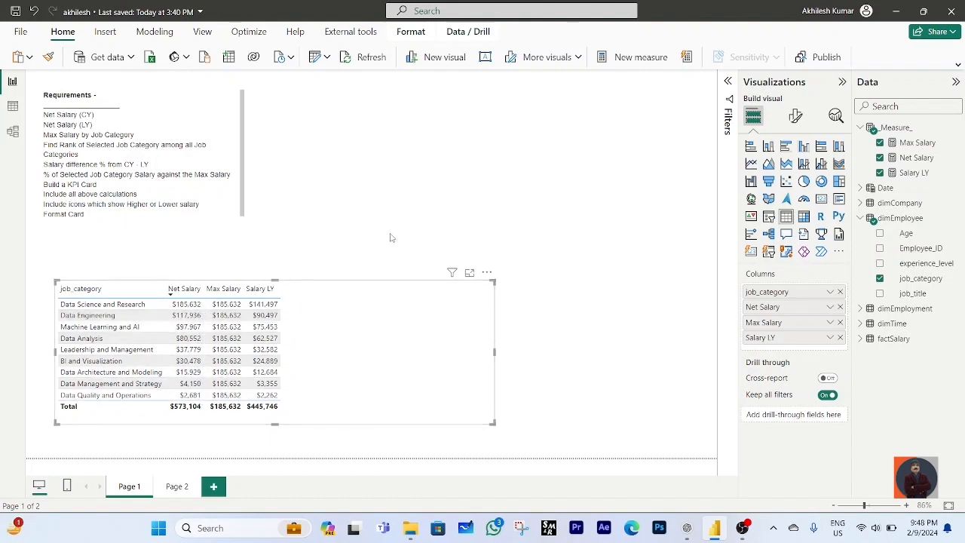
# - Create the measure Rank = RANKX(ALL(dimEmployee[job_category]),[Net Salary]) in the _Measure_ table and add it to the job category table after Net Salary
pyautogui.click(891, 129)
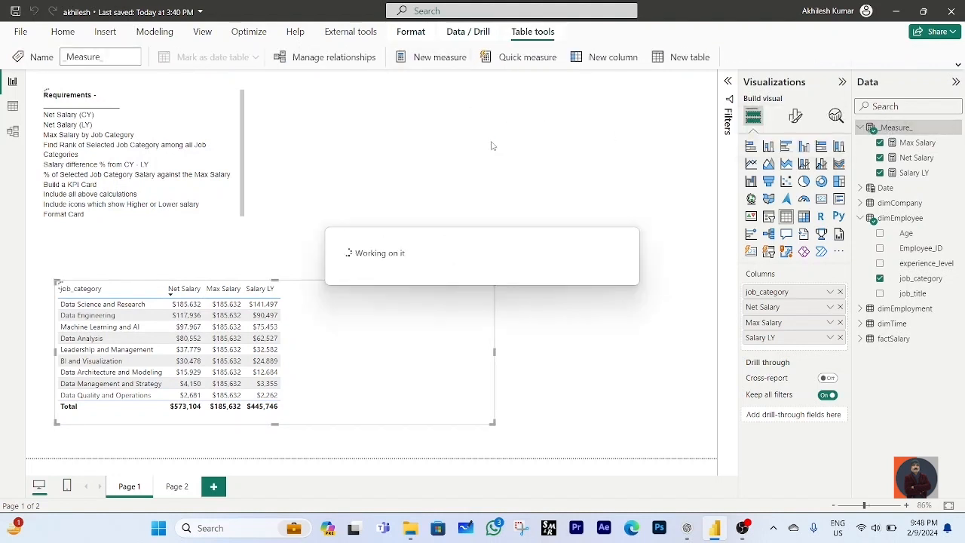
pyautogui.write('Ran')
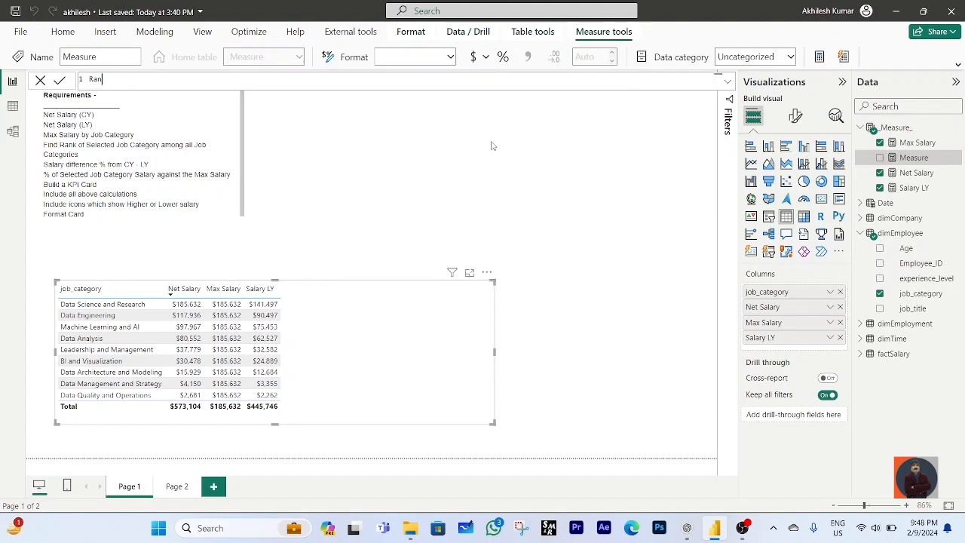
pyautogui.write('k =rankx')
pyautogui.press('Tab')
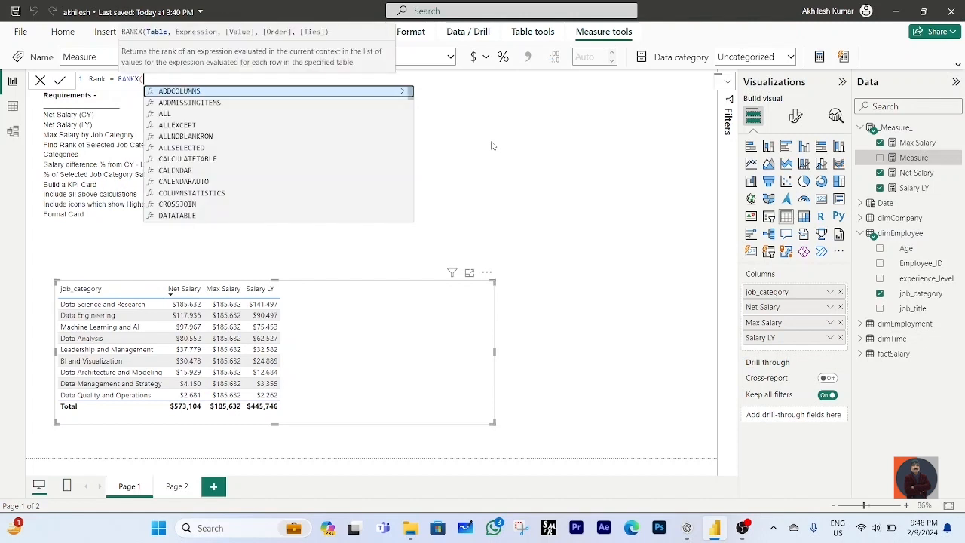
pyautogui.write('all')
pyautogui.press('Tab')
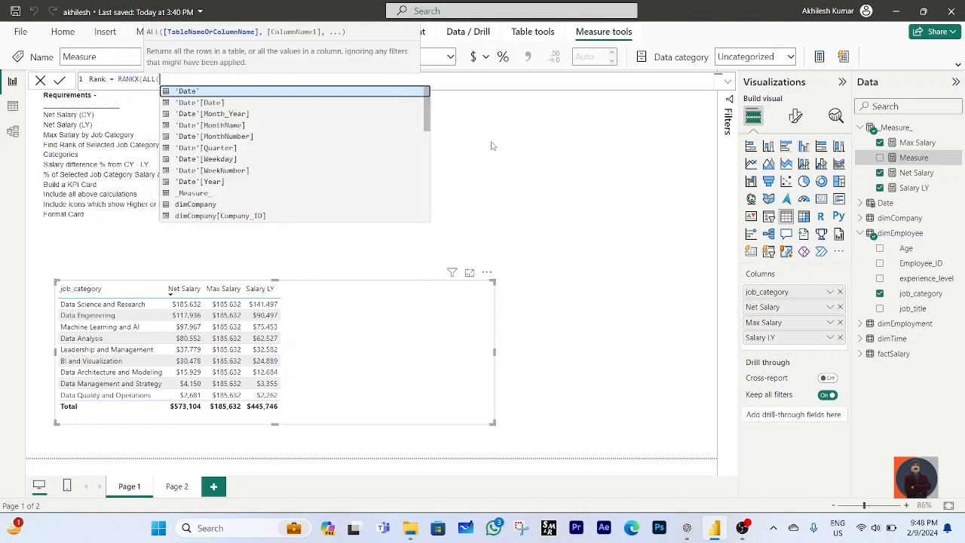
pyautogui.write('job')
pyautogui.press('Tab')
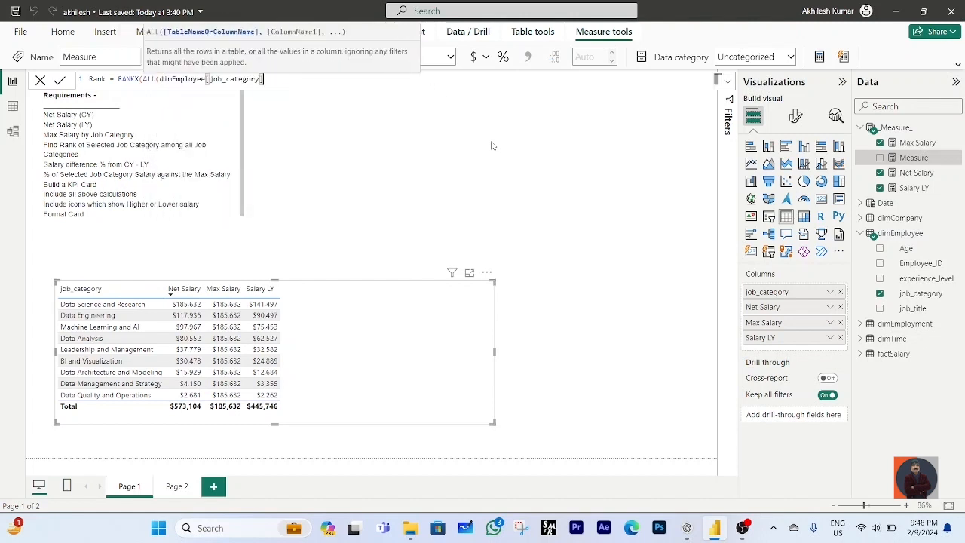
pyautogui.write('),net')
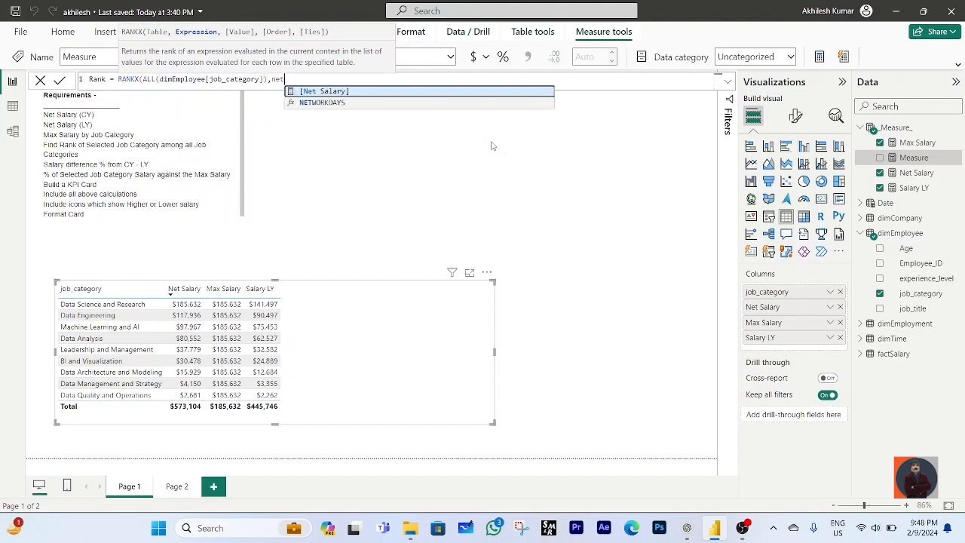
pyautogui.press('Tab')
pyautogui.write(')')
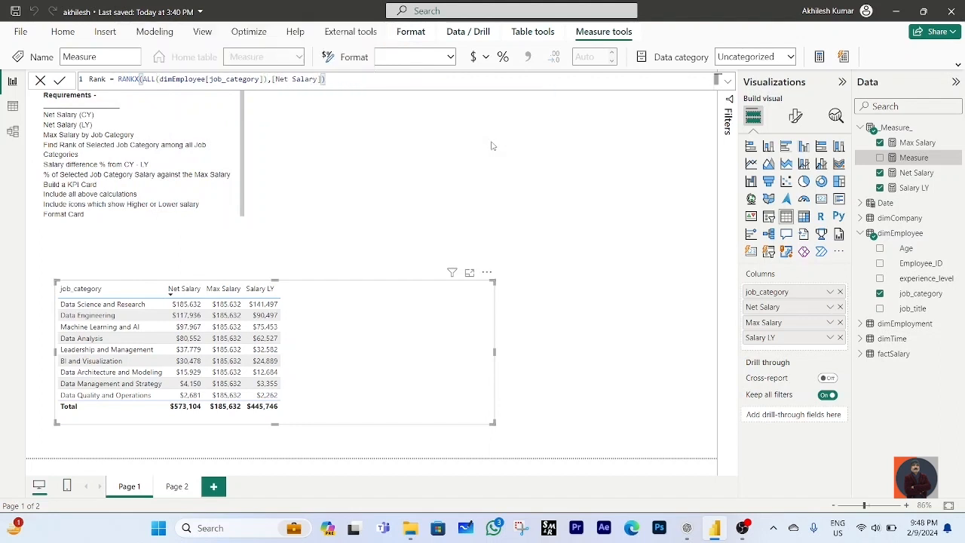
pyautogui.press('Return')
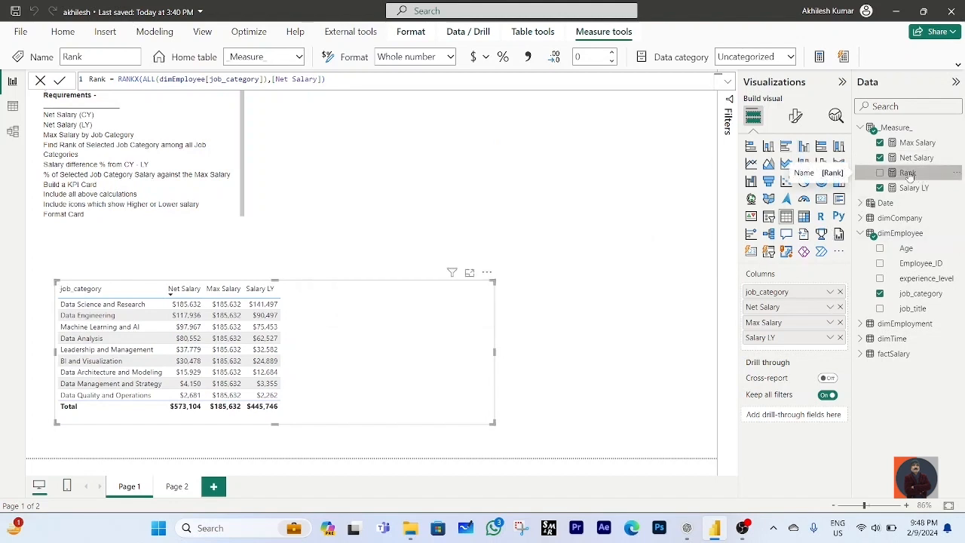
pyautogui.moveTo(909, 175); pyautogui.dragTo(788, 323)
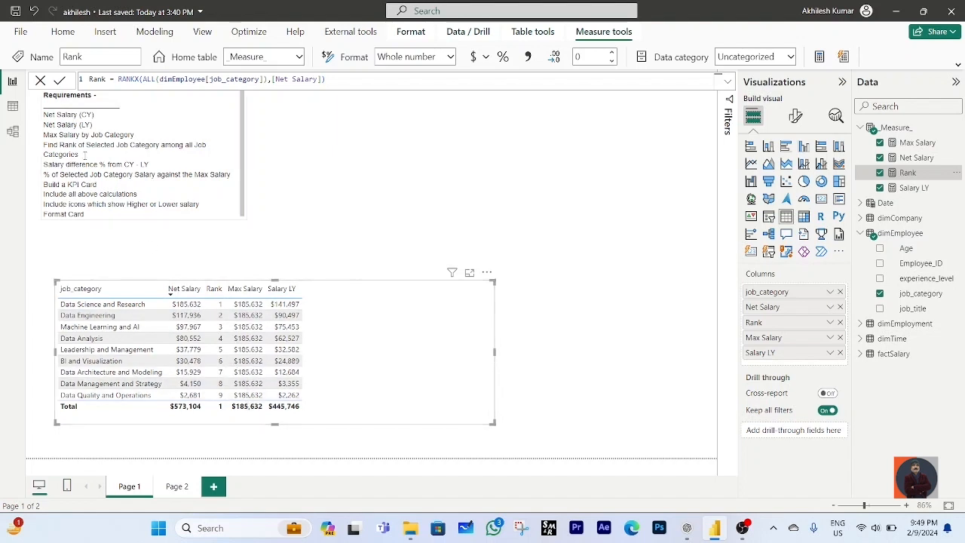
# - Widen the Requirements text box slightly so that the line about ranking job categories fits on one line
pyautogui.click(236, 154)
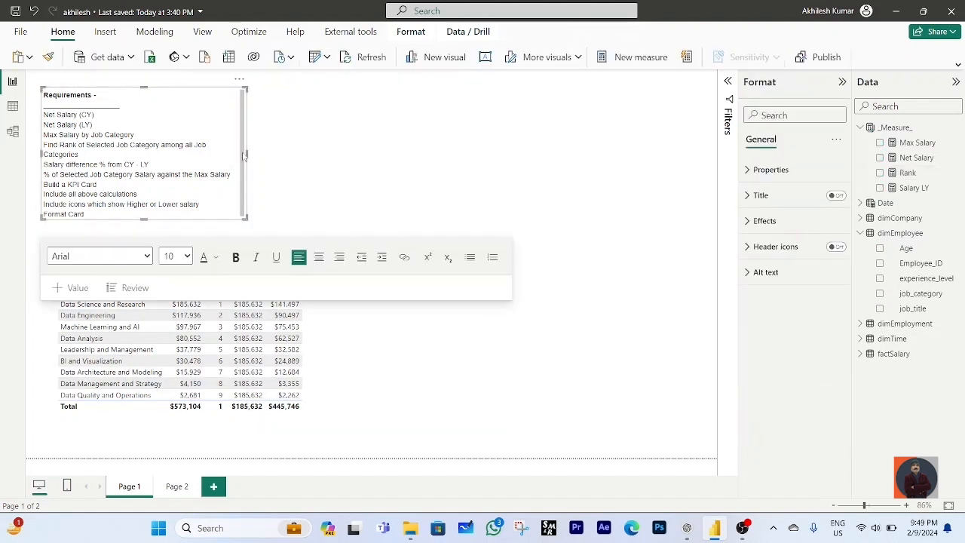
pyautogui.moveTo(243, 155); pyautogui.dragTo(263, 156)
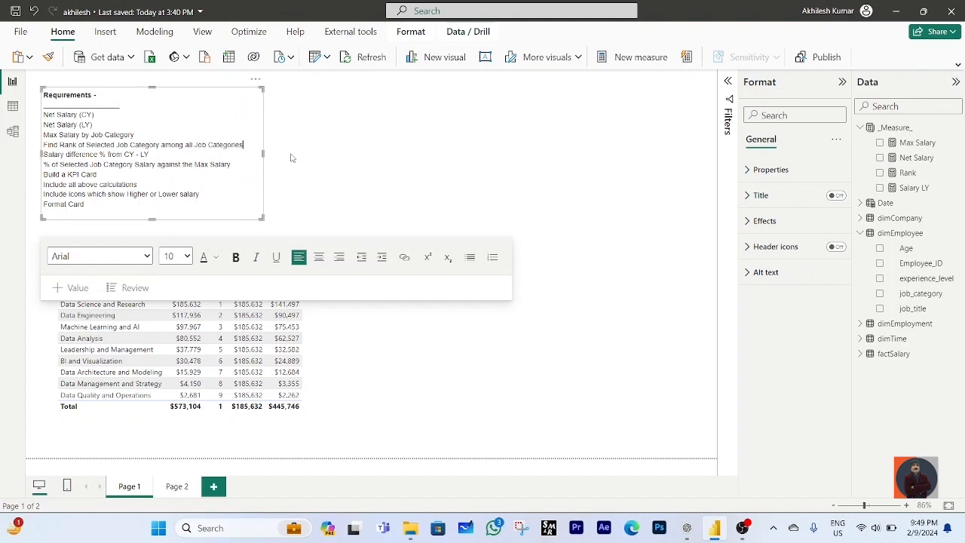
pyautogui.click(262, 293)
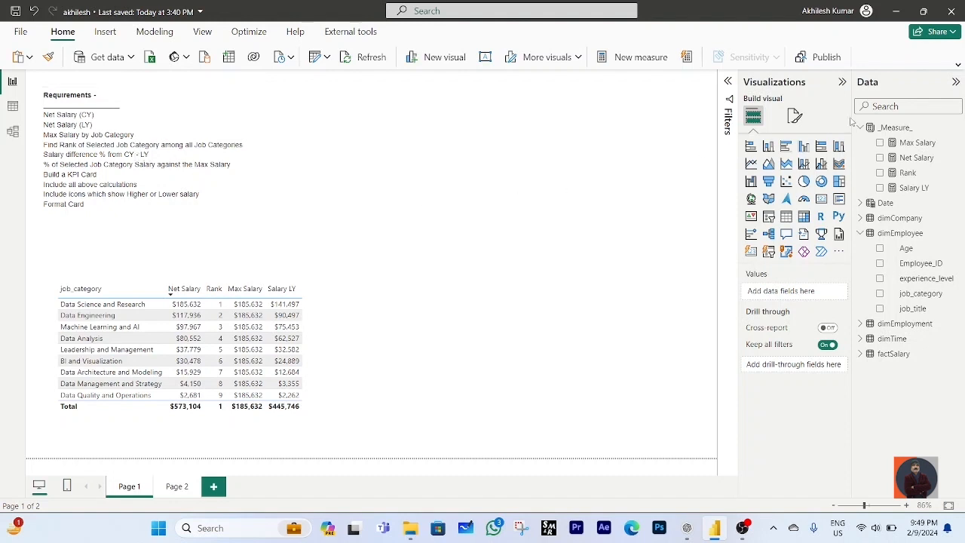
# - Create the measure Diff_Salary_pct = DIVIDE(([Net Salary]-[Salary LY]),[Salary LY]) in the _Measure_ table, formatted as a percentage
pyautogui.click(890, 130)
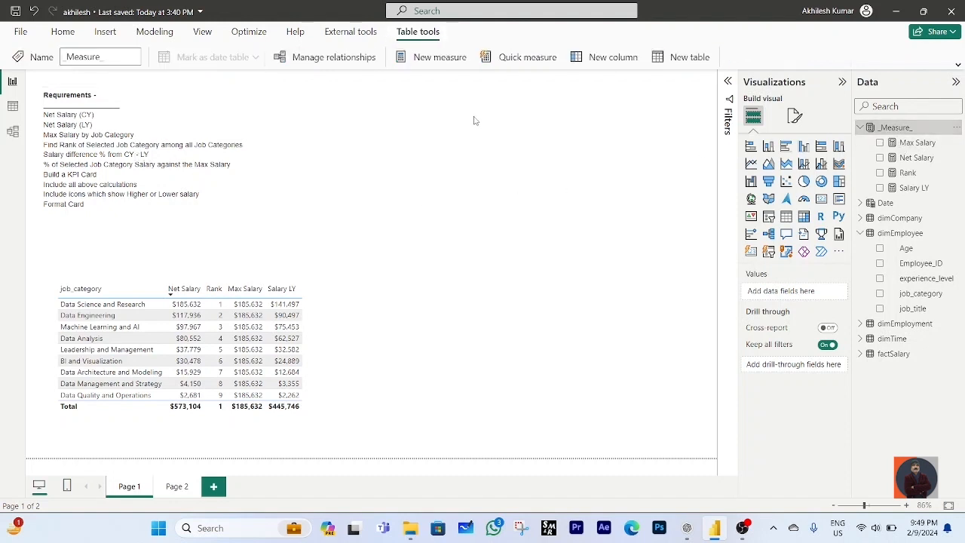
pyautogui.click(445, 64)
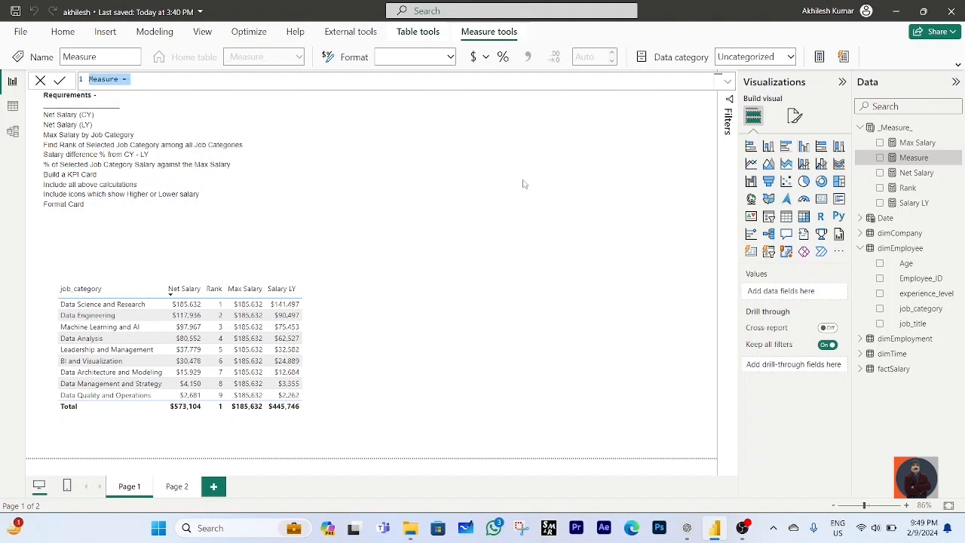
pyautogui.write('S')
pyautogui.press('BackSpace')
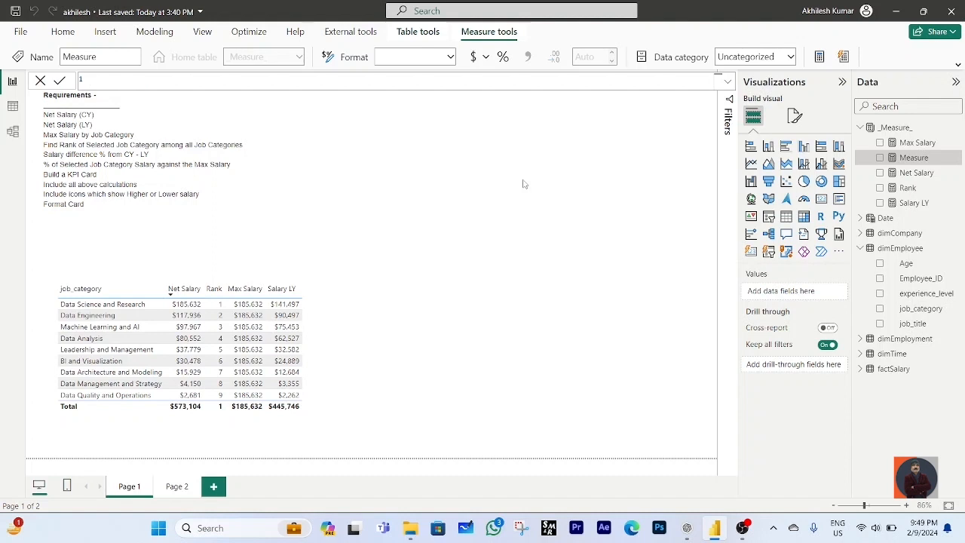
pyautogui.write('Diff_Salary_pct = DIVIDE(')
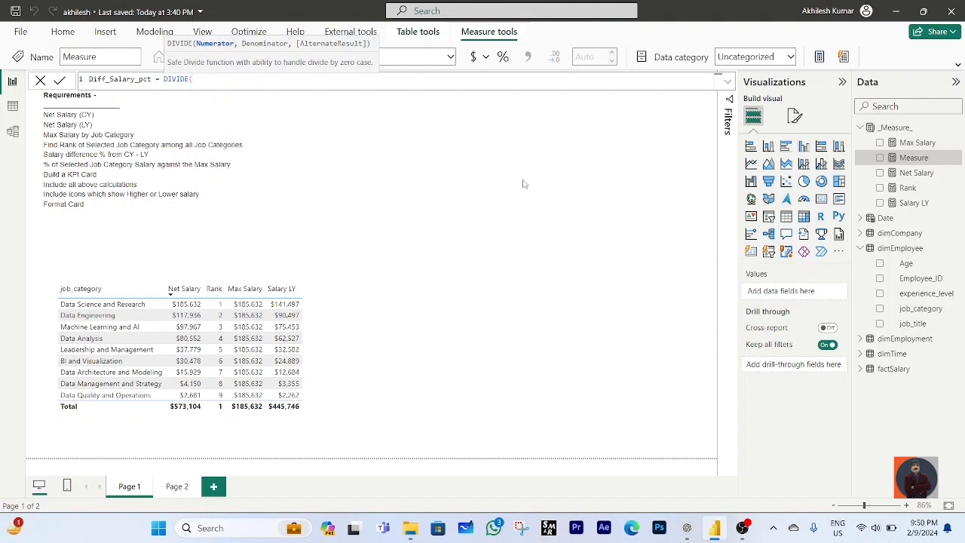
pyautogui.write('([Net Salary]-sal')
pyautogui.press('Tab')
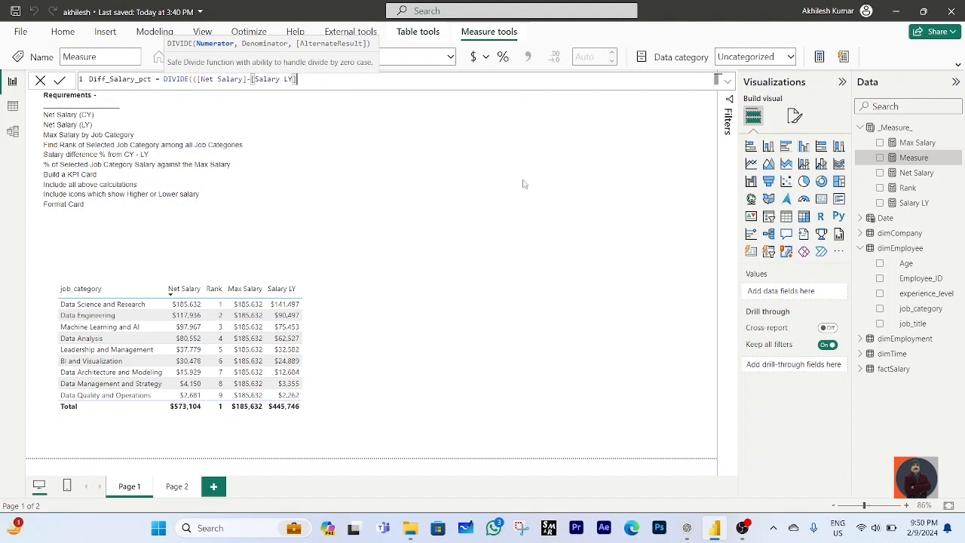
pyautogui.write('),sal')
pyautogui.press('Tab')
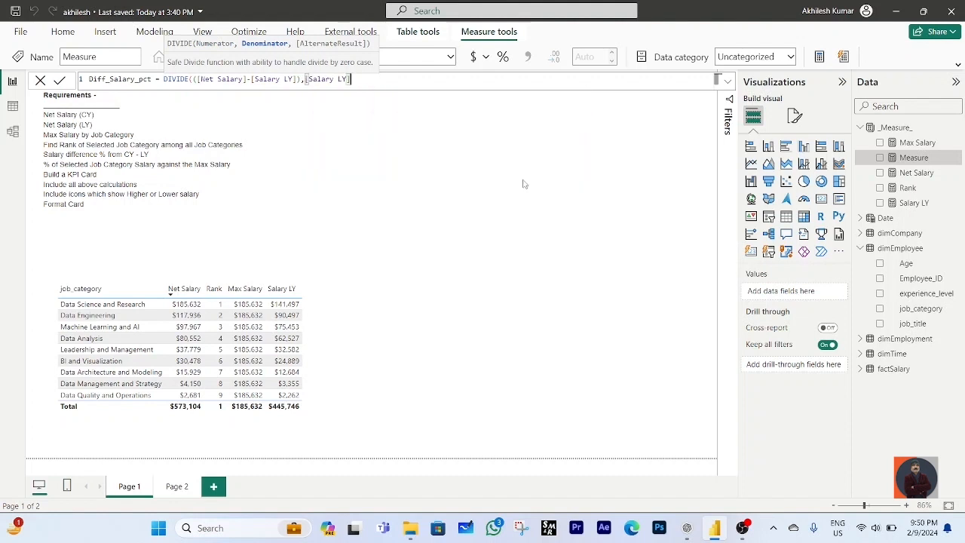
pyautogui.write(')')
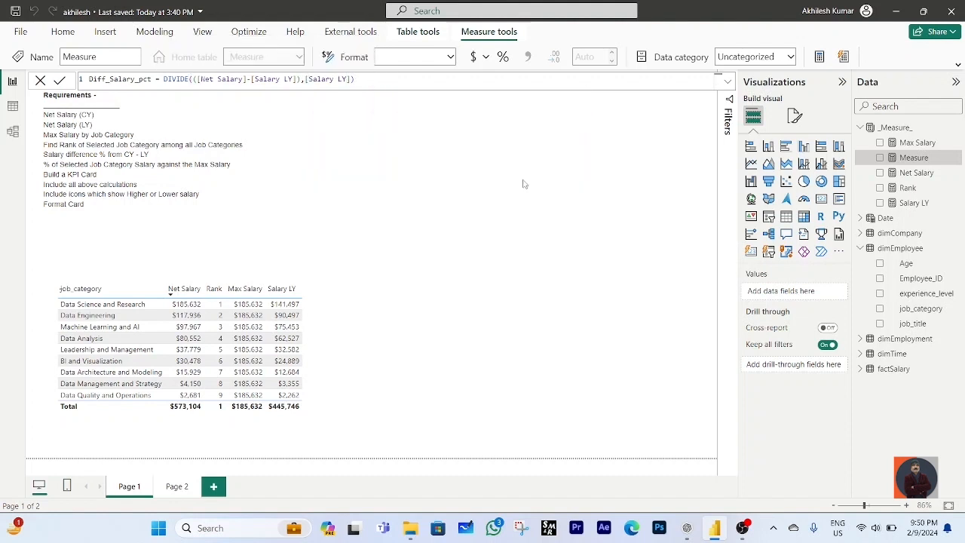
pyautogui.press('Return')
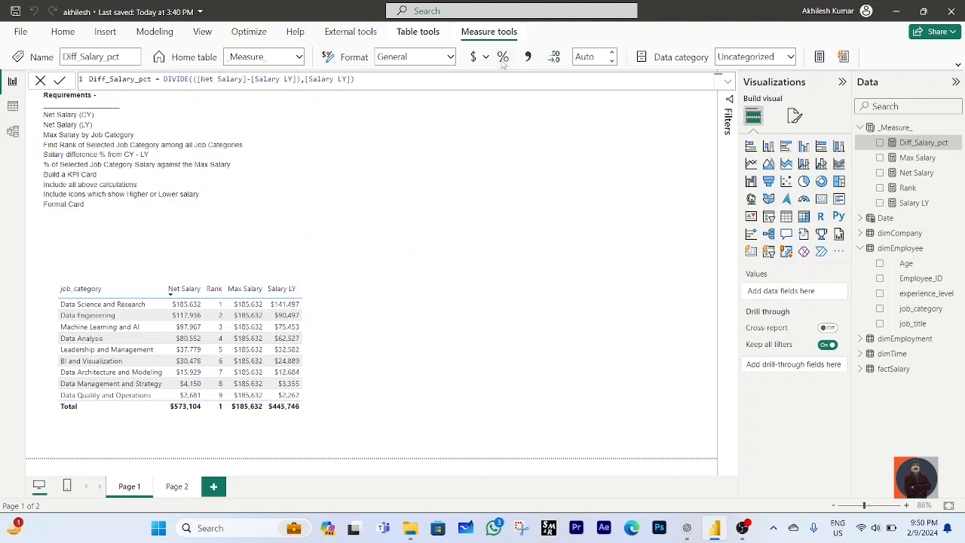
pyautogui.click(503, 58)
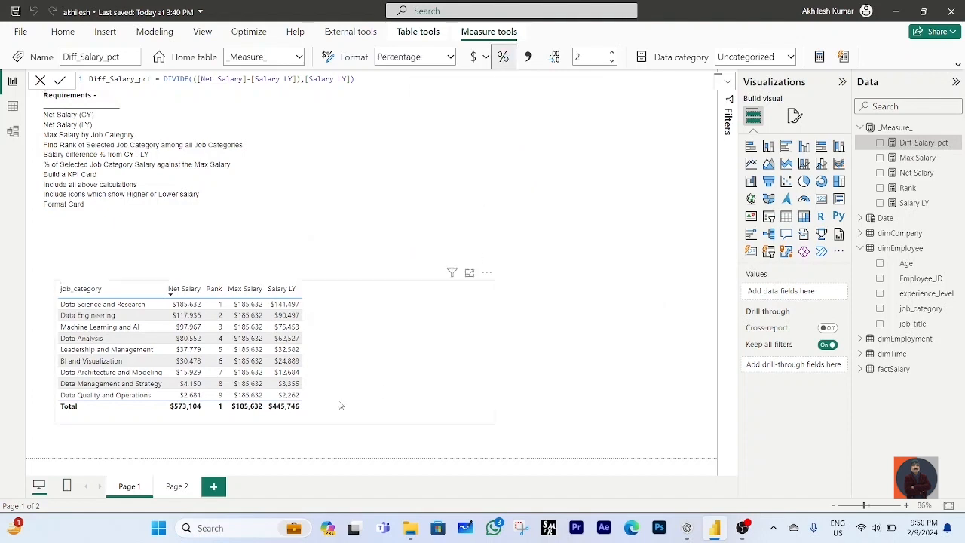
# - Add Diff_Salary_pct to the job category table as the last column after Salary LY
pyautogui.click(359, 374)
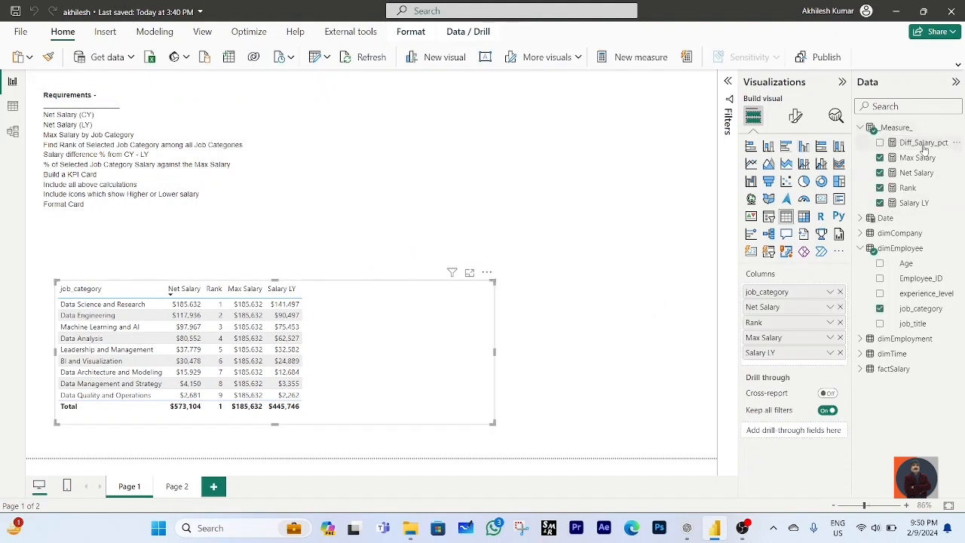
pyautogui.moveTo(925, 142); pyautogui.dragTo(806, 367)
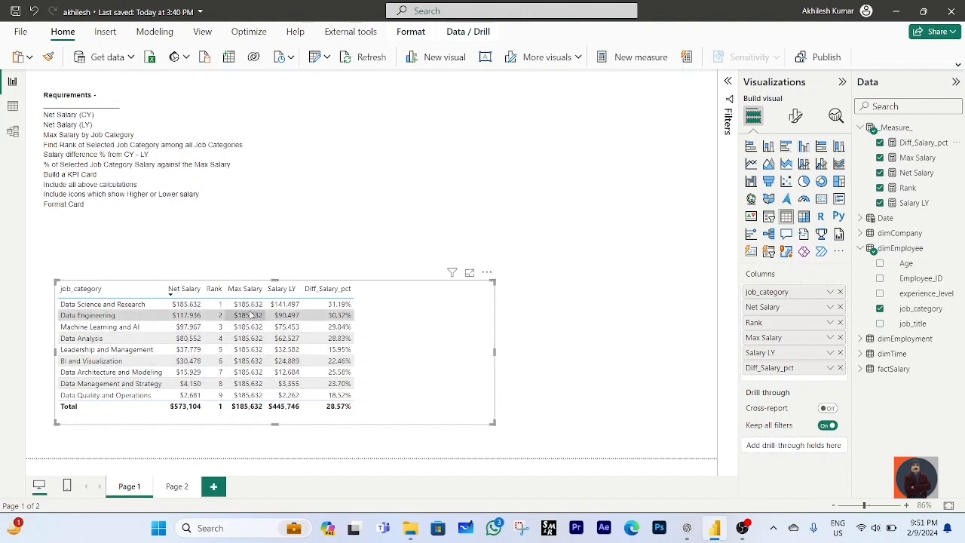
# - Create the measure Sal% against Max Salary = DIVIDE([Net Salary],[Max Salary]) in the _Measure_ table, formatted as a percentage
pyautogui.click(898, 128)
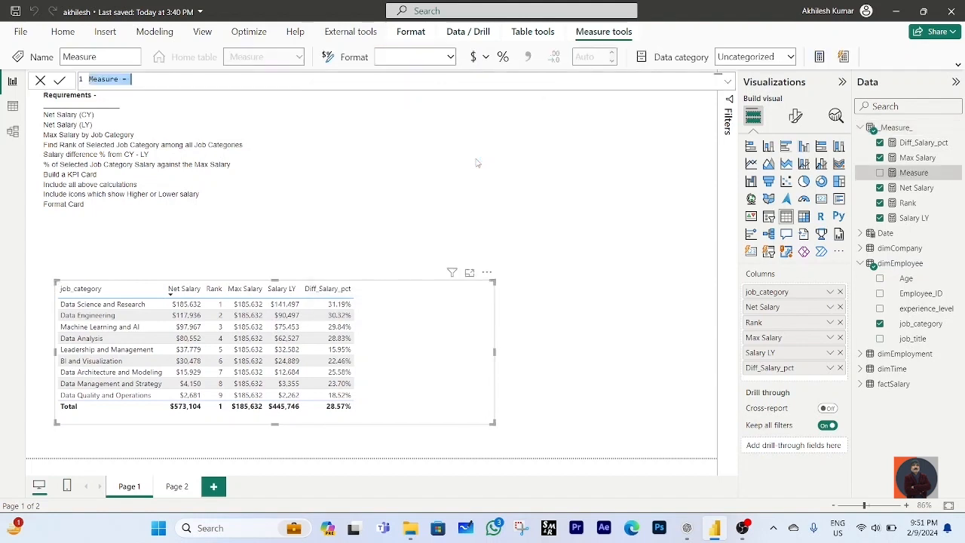
pyautogui.write('Sal')
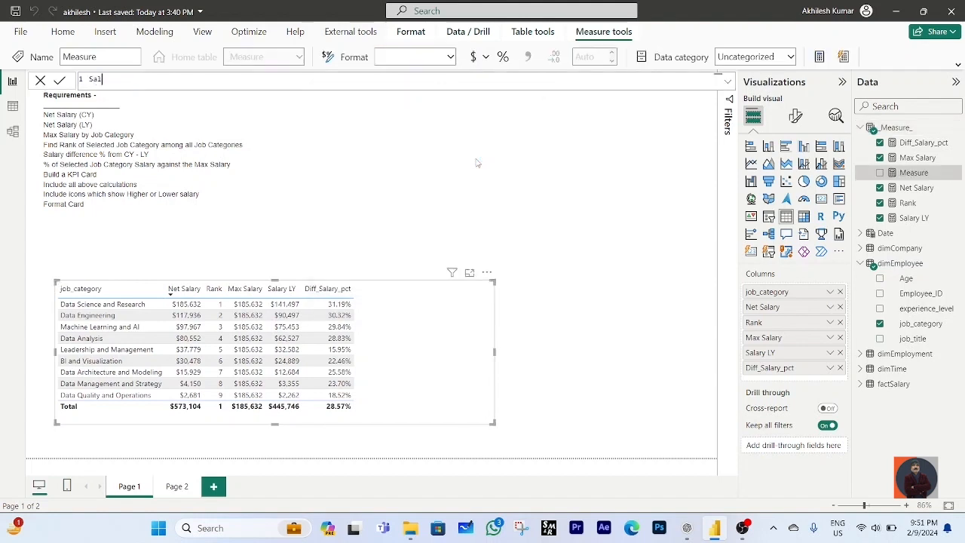
pyautogui.write('% against Max Salary = DIVIDE(')
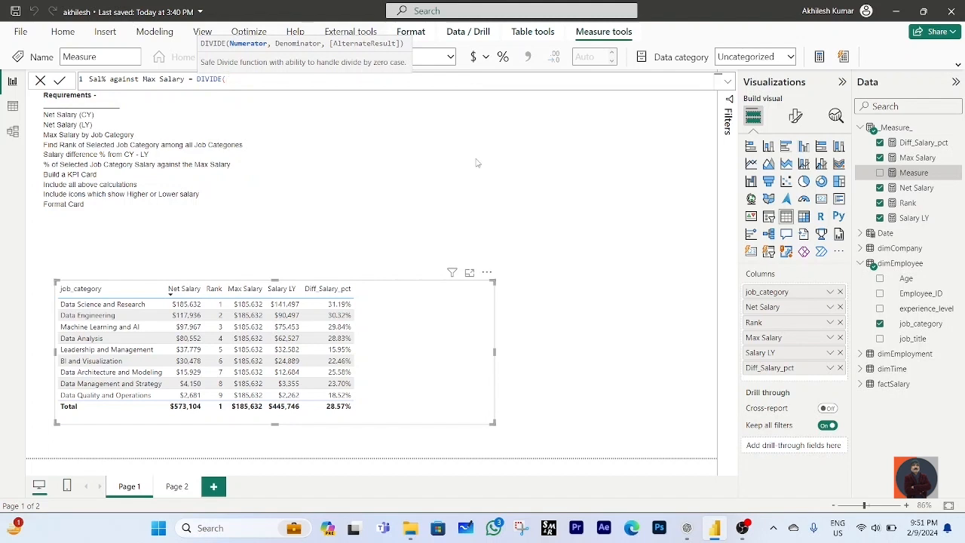
pyautogui.write('[Net Salary],ma')
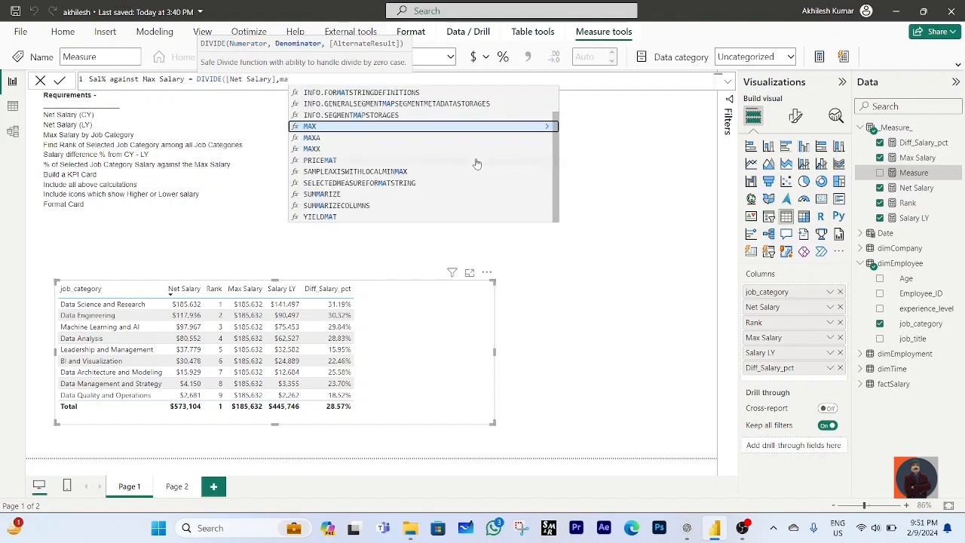
pyautogui.write('x')
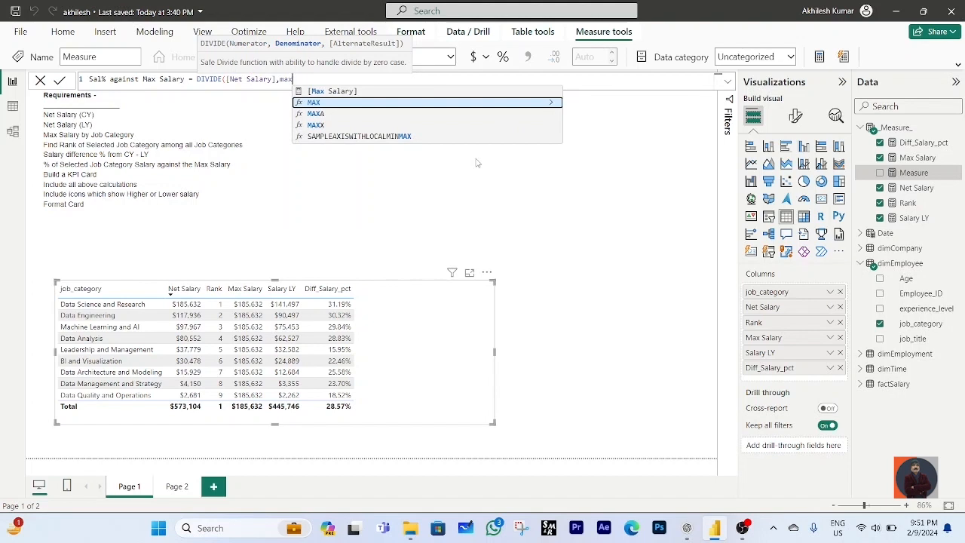
pyautogui.press('Up')
pyautogui.press('Tab')
pyautogui.write(')')
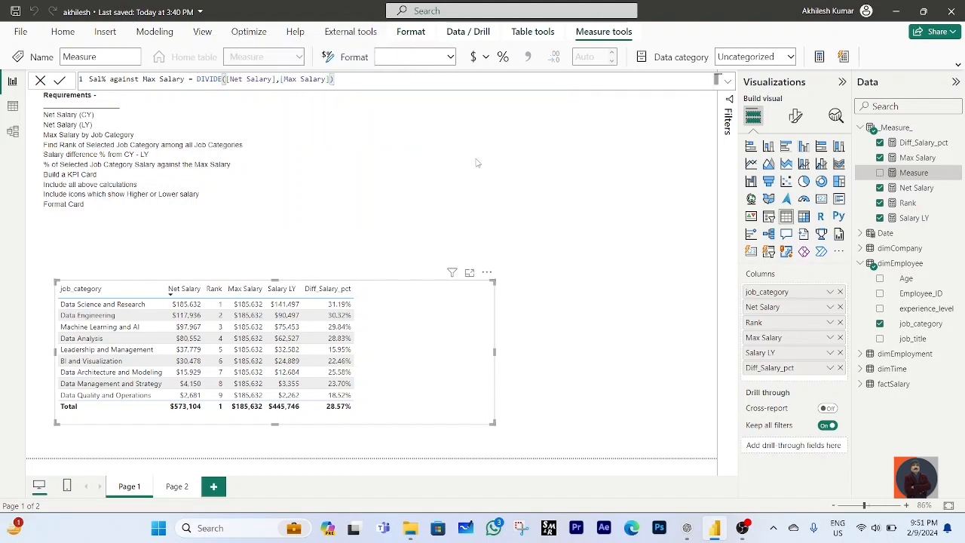
pyautogui.press('Return')
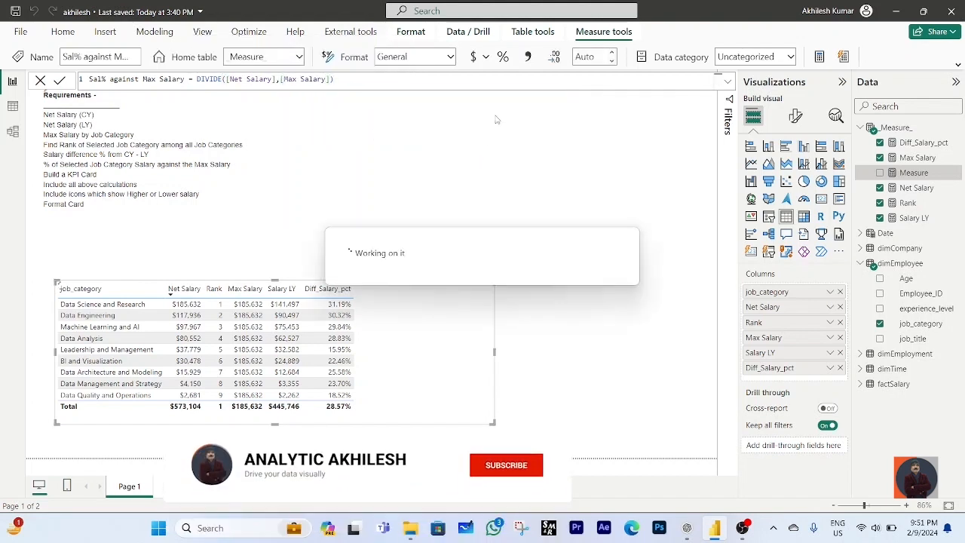
pyautogui.click(503, 62)
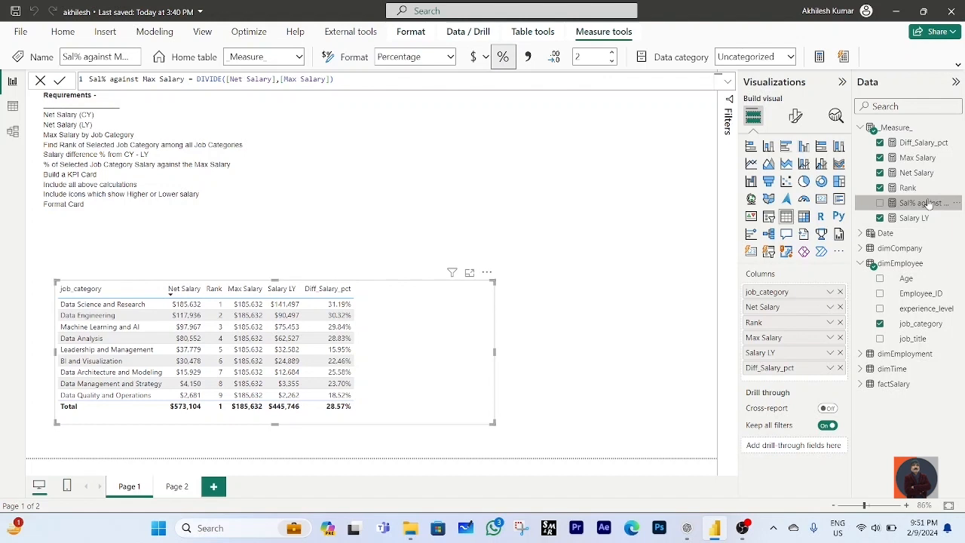
# - Add Sal% against Max Salary as the job category table's last column, wrapping its header by narrowing the column and fitting the visual's width to the columns
pyautogui.moveTo(929, 204); pyautogui.dragTo(804, 379)
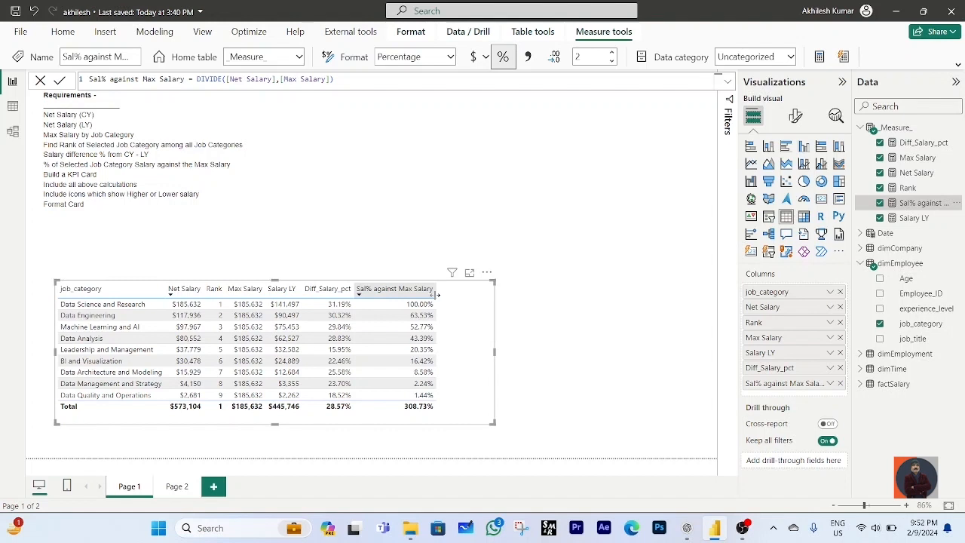
pyautogui.moveTo(436, 294); pyautogui.dragTo(393, 295)
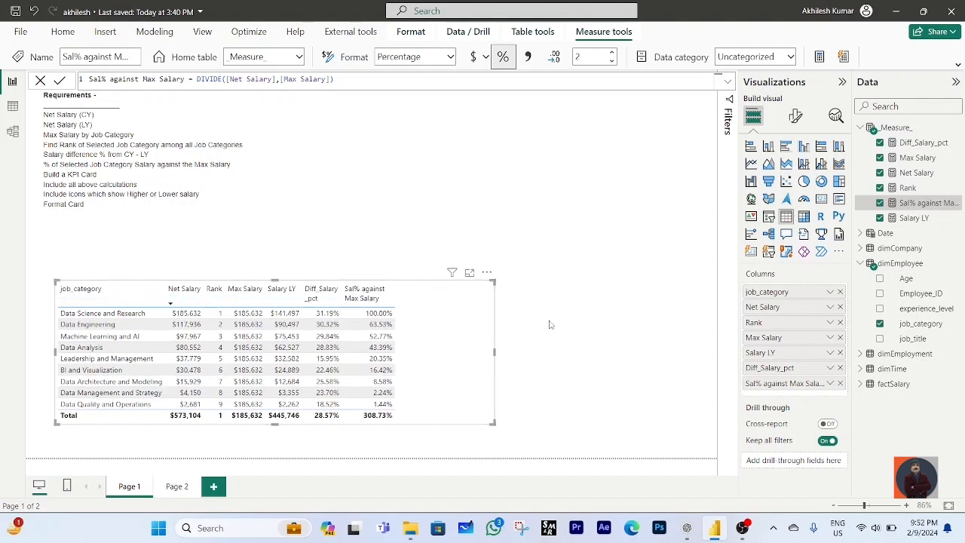
pyautogui.click(550, 324)
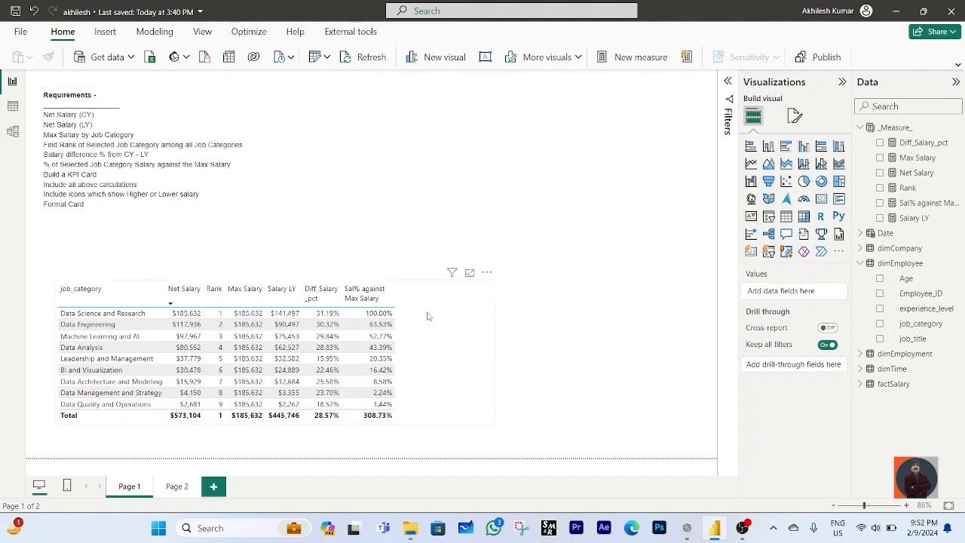
pyautogui.click(423, 360)
pyautogui.moveTo(494, 354); pyautogui.dragTo(410, 361)
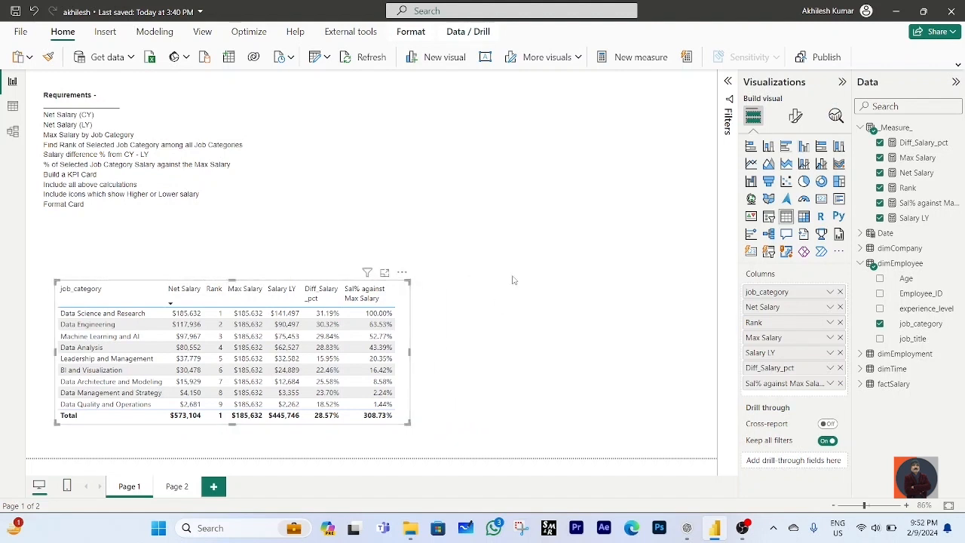
pyautogui.click(486, 227)
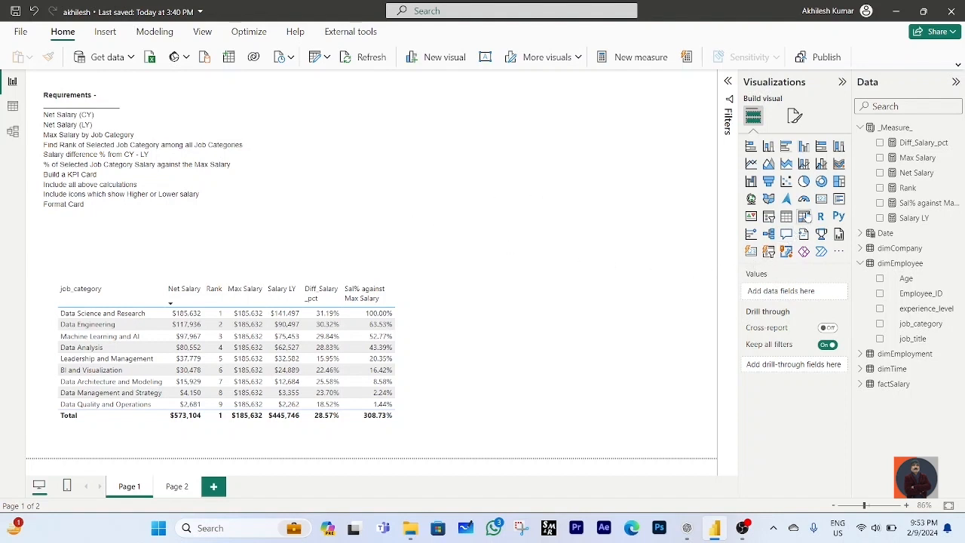
# - Insert a new card visual above the job category table beside the Requirements text, showing Net Salary, and shrink it to a compact size
pyautogui.click(755, 256)
pyautogui.moveTo(507, 202); pyautogui.dragTo(518, 226)
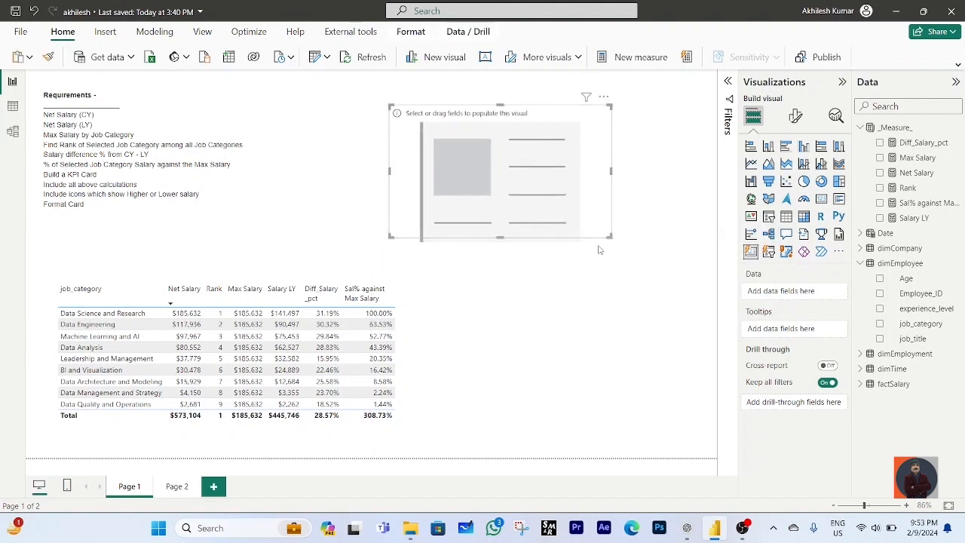
pyautogui.moveTo(608, 237); pyautogui.dragTo(581, 236)
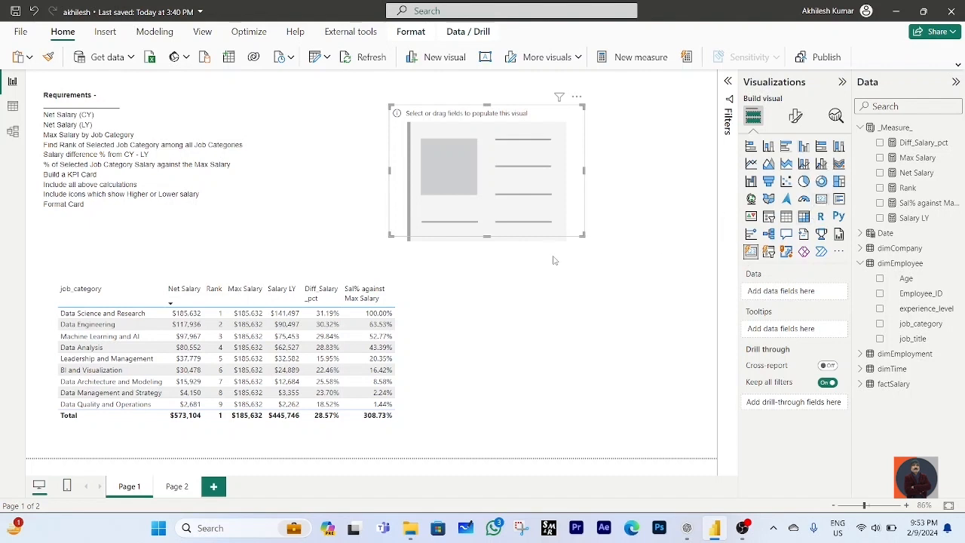
pyautogui.moveTo(580, 240); pyautogui.dragTo(558, 219)
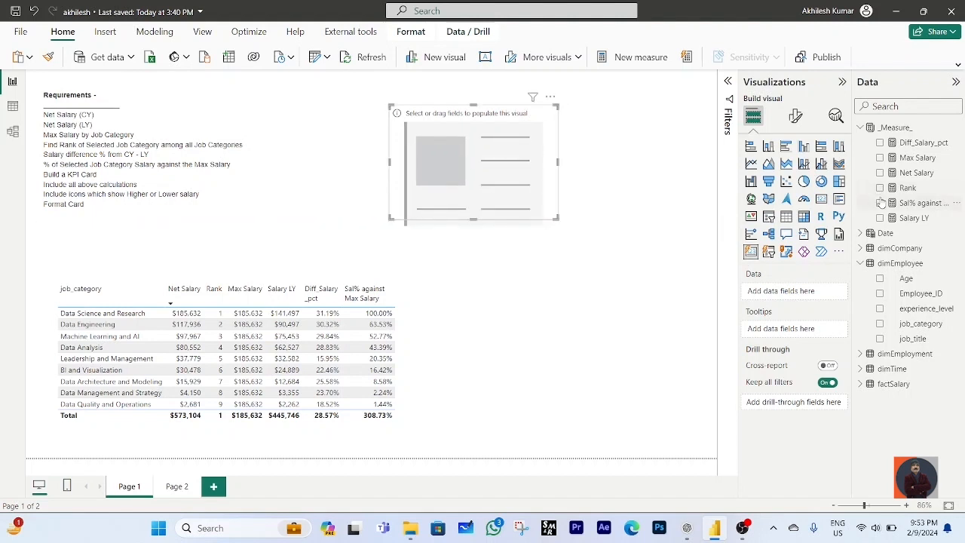
pyautogui.moveTo(882, 179); pyautogui.dragTo(488, 187)
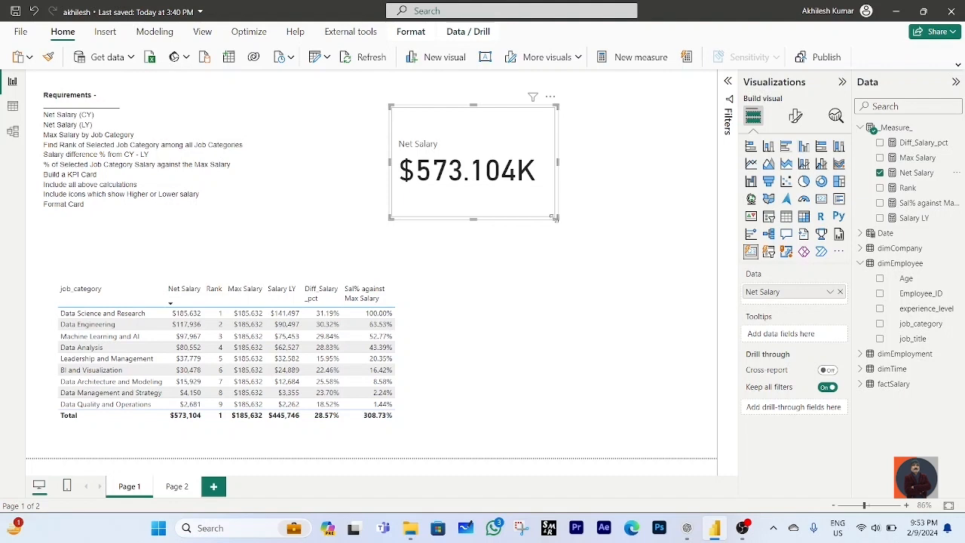
pyautogui.moveTo(555, 216)
pyautogui.mouseDown()
pyautogui.moveTo(535, 216)
pyautogui.moveTo(548, 203)
pyautogui.mouseUp()
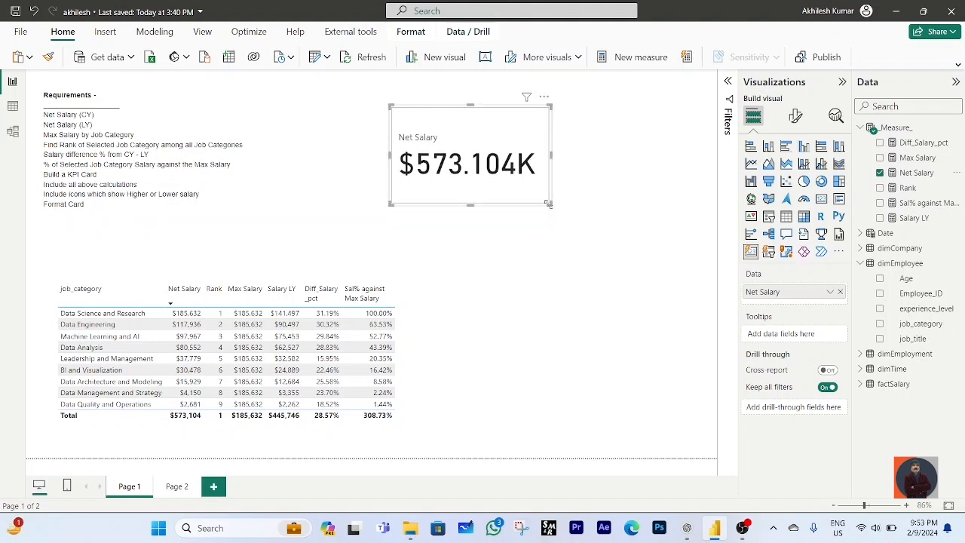
# - Set the Net Salary measure's decimal places to 0
pyautogui.click(907, 174)
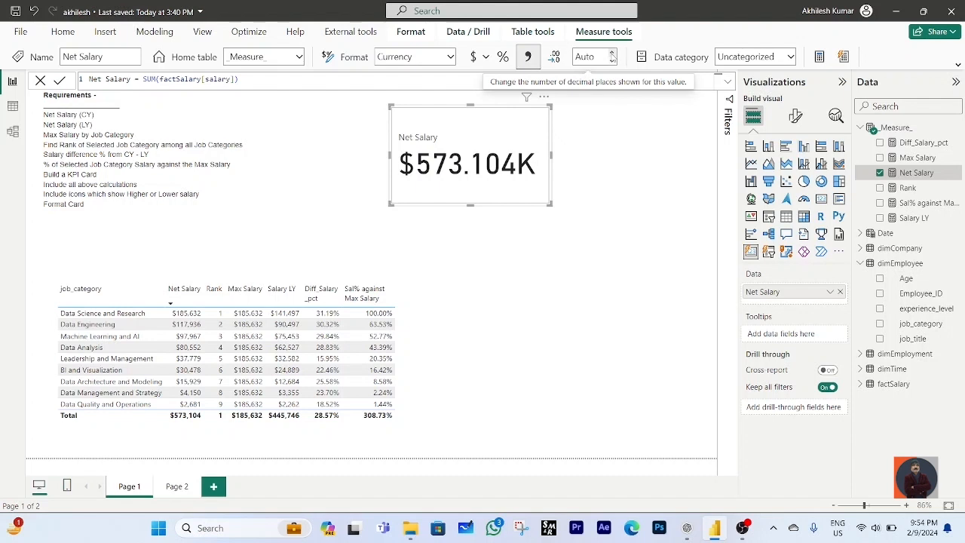
pyautogui.click(612, 53)
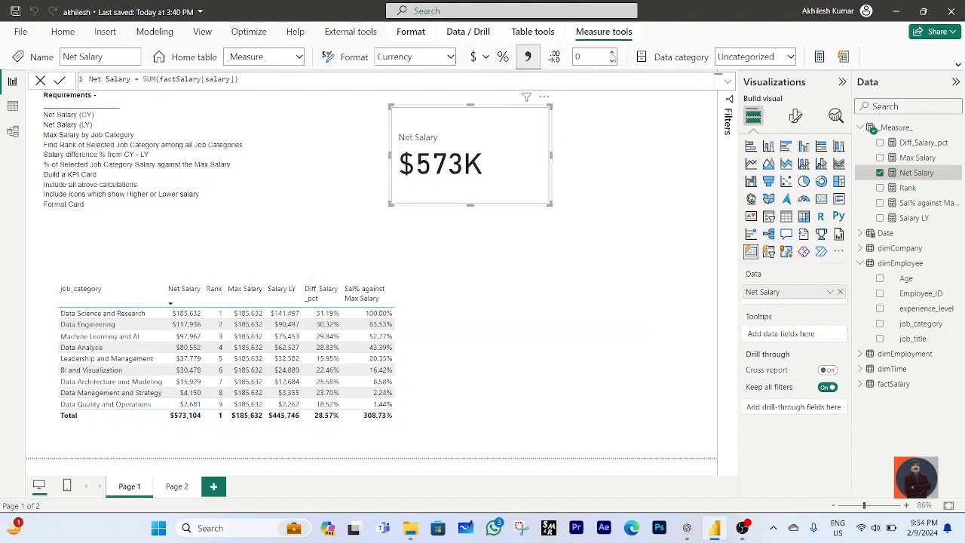
pyautogui.click(613, 54)
# - Center the Net Salary card's callout value horizontally and reduce the card's height slightly
pyautogui.click(795, 120)
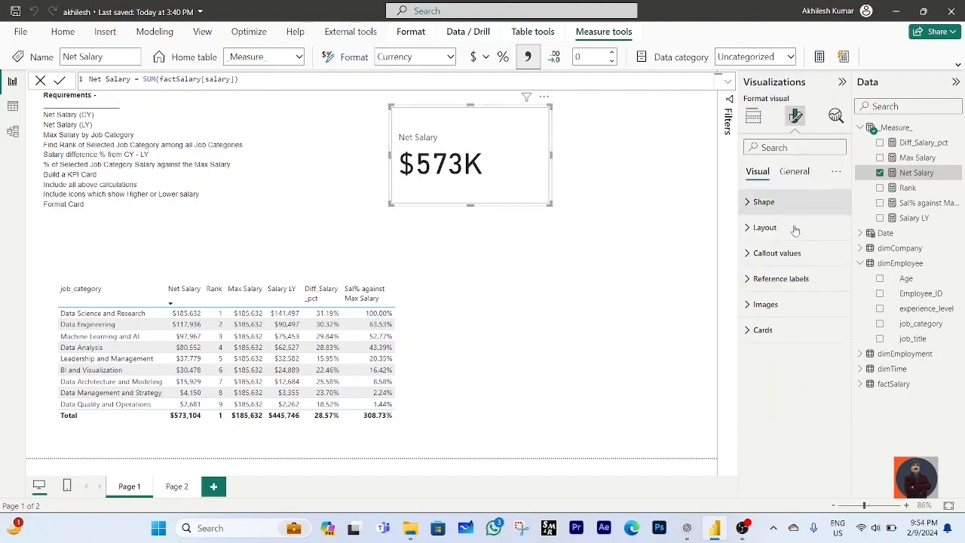
pyautogui.click(747, 255)
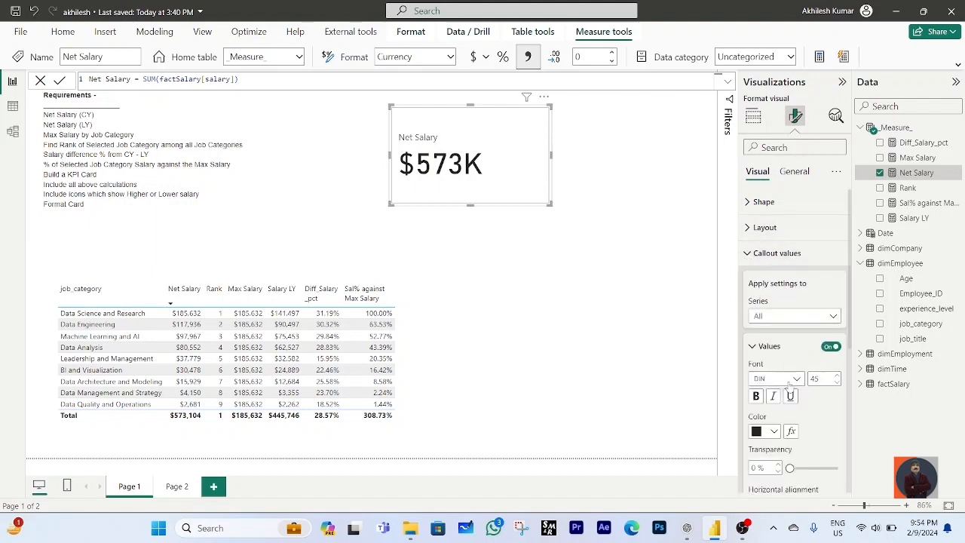
pyautogui.scroll(-3, 802, 421)
pyautogui.click(773, 417)
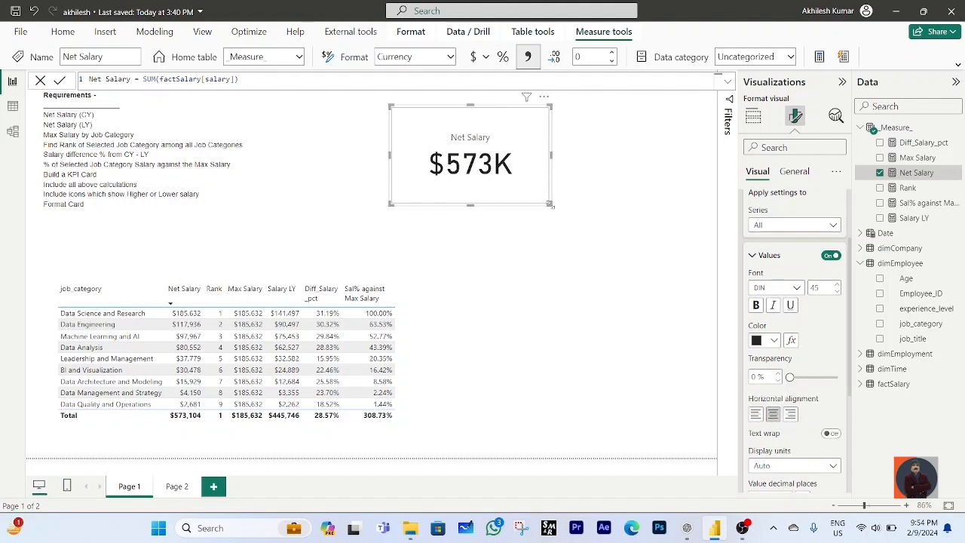
pyautogui.moveTo(550, 203); pyautogui.dragTo(552, 205)
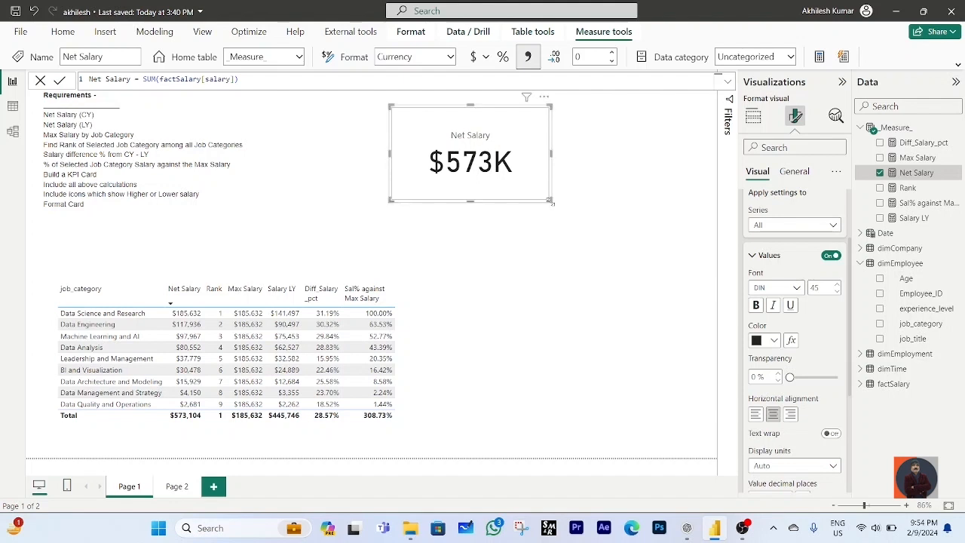
pyautogui.click(581, 277)
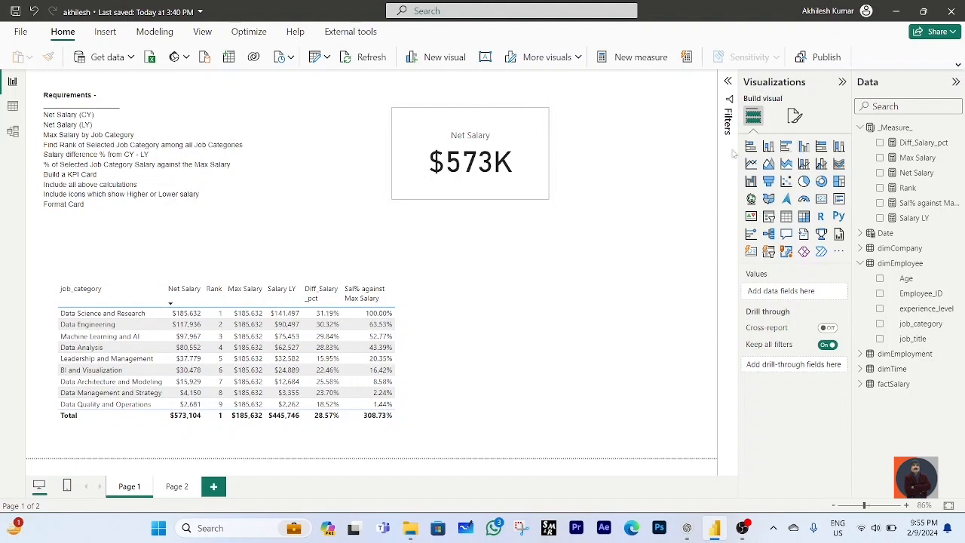
# - Start a new measure in the _Measure_ table with Title = "Job Category: " & SELECTEDVALUE(dimEmployee[job_category])
pyautogui.click(892, 130)
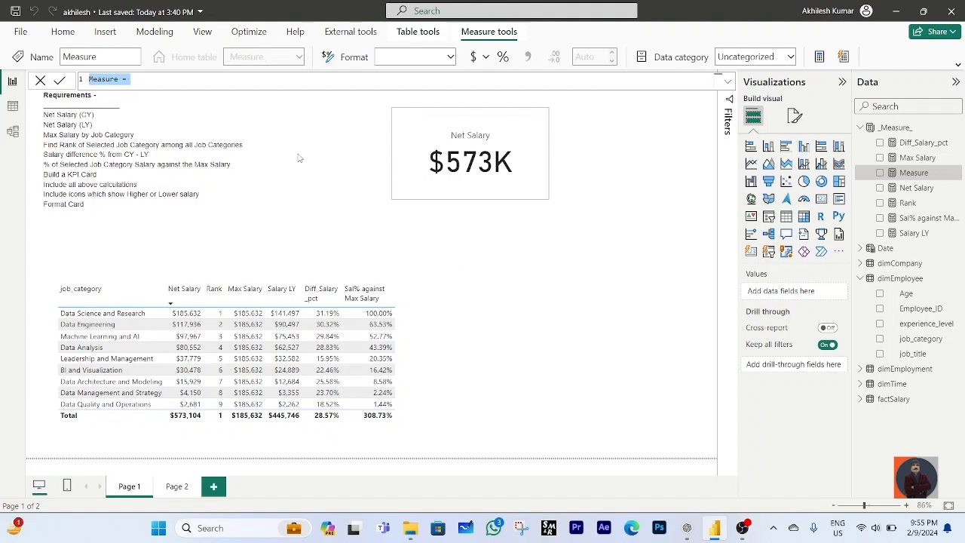
pyautogui.write('Title ')
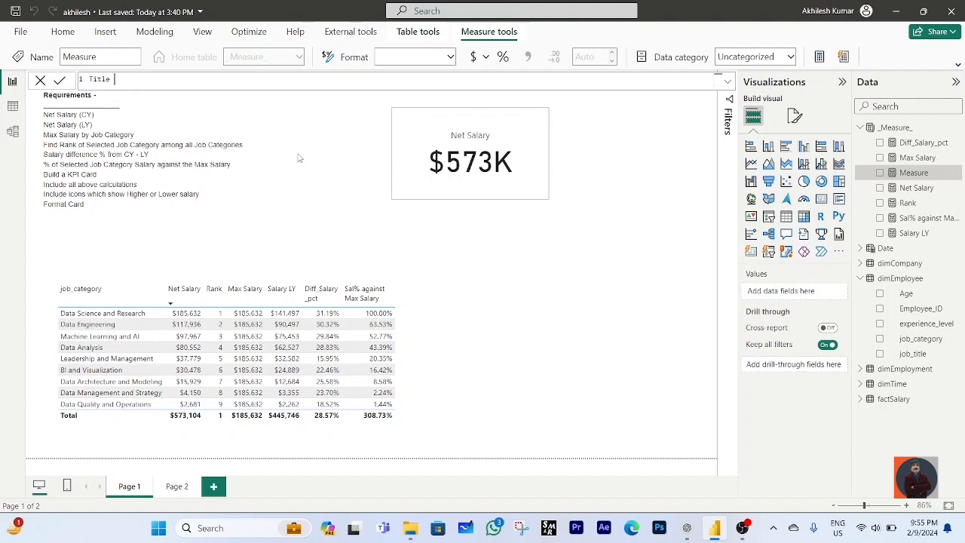
pyautogui.write('=')
pyautogui.write('job')
pyautogui.press('BackSpace')
pyautogui.press('BackSpace')
pyautogui.press('BackSpace')
pyautogui.write('"Job Category: " & sel')
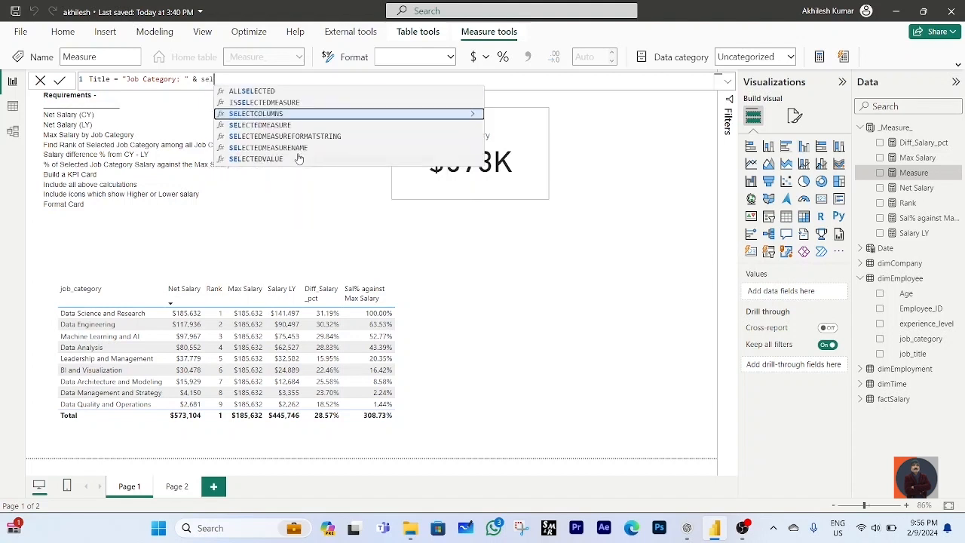
pyautogui.press('Down')
pyautogui.press('Down')
pyautogui.press('Down')
pyautogui.press('Down')
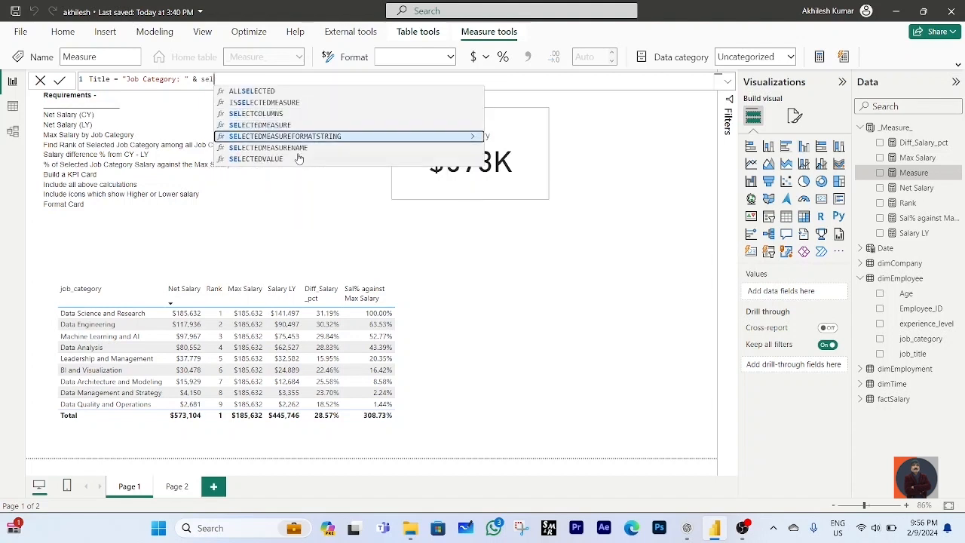
pyautogui.press('Tab')
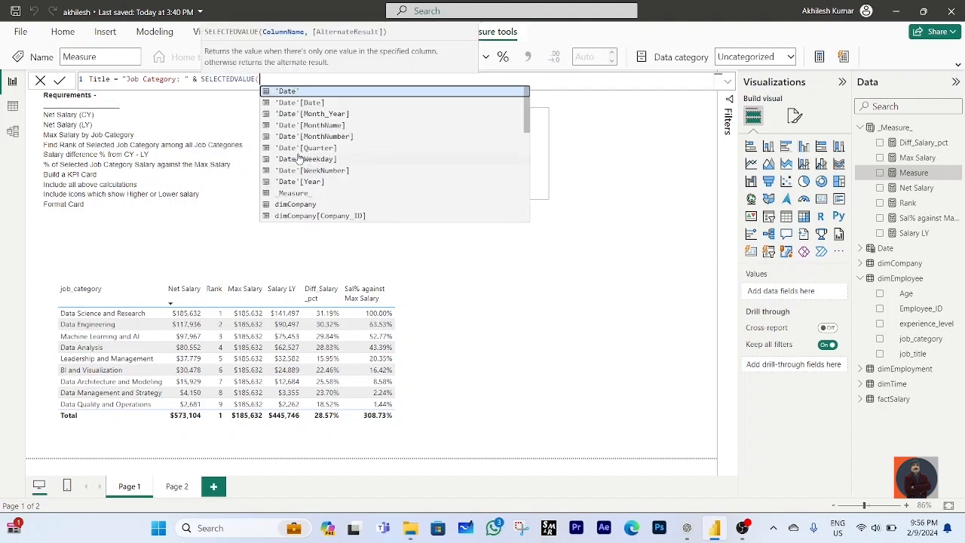
pyautogui.write('job')
pyautogui.press('Tab')
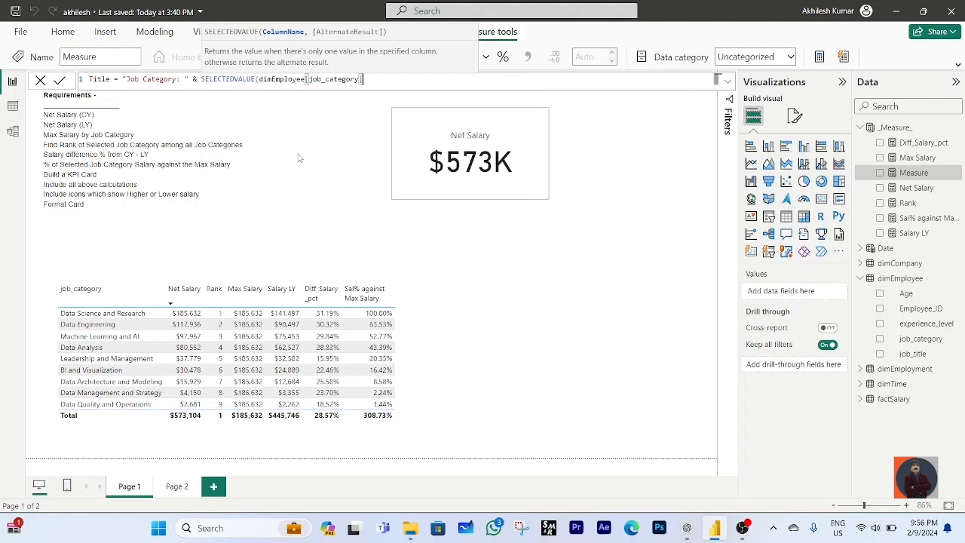
pyautogui.write(')')
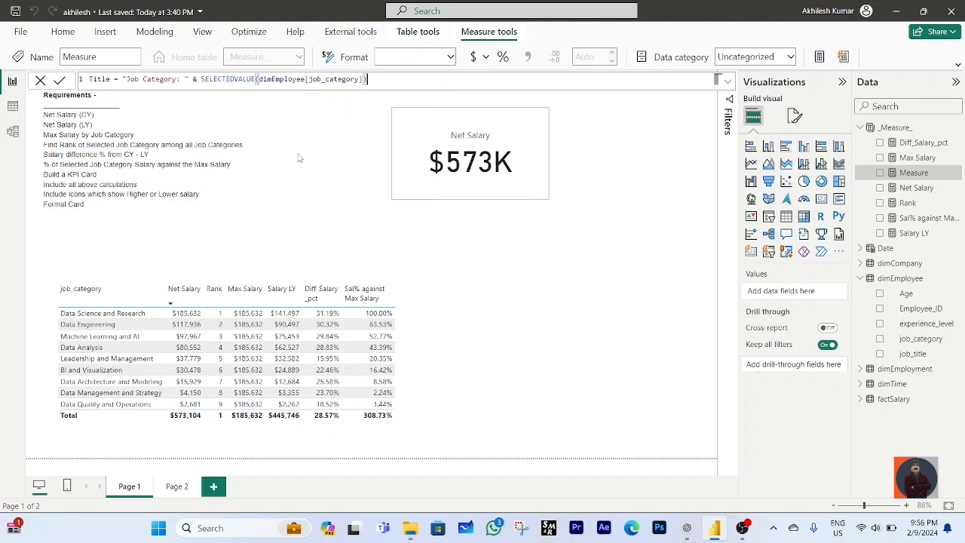
# - Complete the Title measure by appending & " | " & "Rank : #" & [Rank] to its formula and commit it
pyautogui.write('& " | " &')
pyautogui.write('"Rank :')
pyautogui.write('#" & ran')
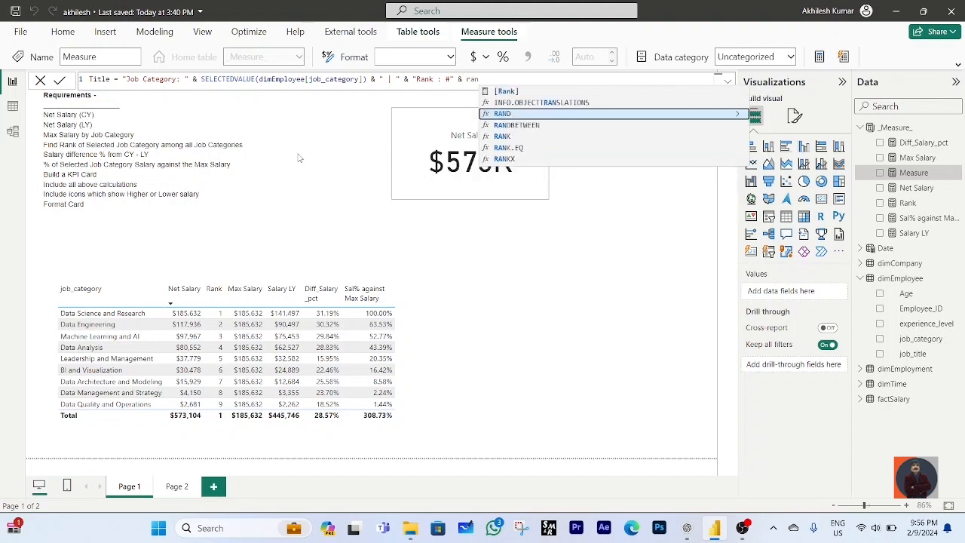
pyautogui.press('Up')
pyautogui.press('Up')
pyautogui.press('Tab')
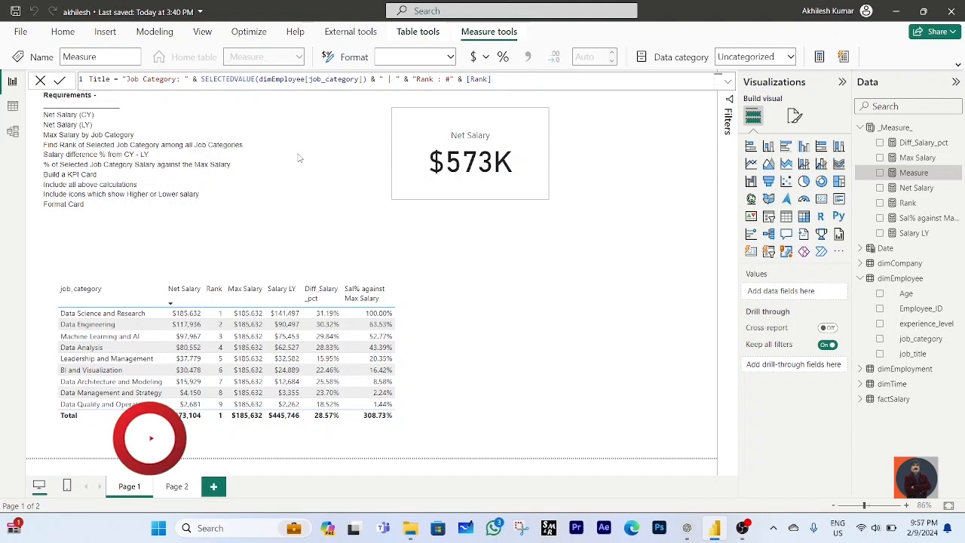
pyautogui.press('Return')
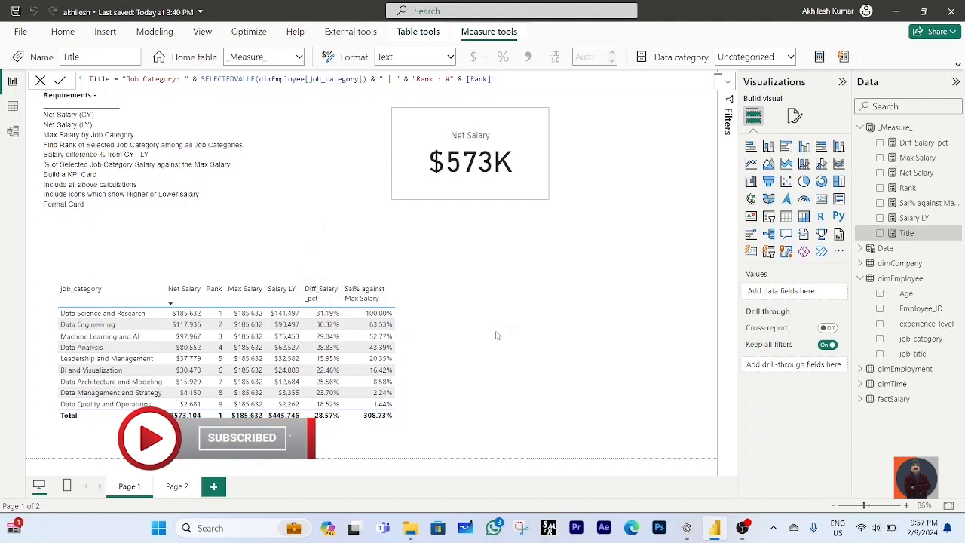
# - Enable the Net Salary card's title and base its text on the Title measure as a field value
pyautogui.click(540, 194)
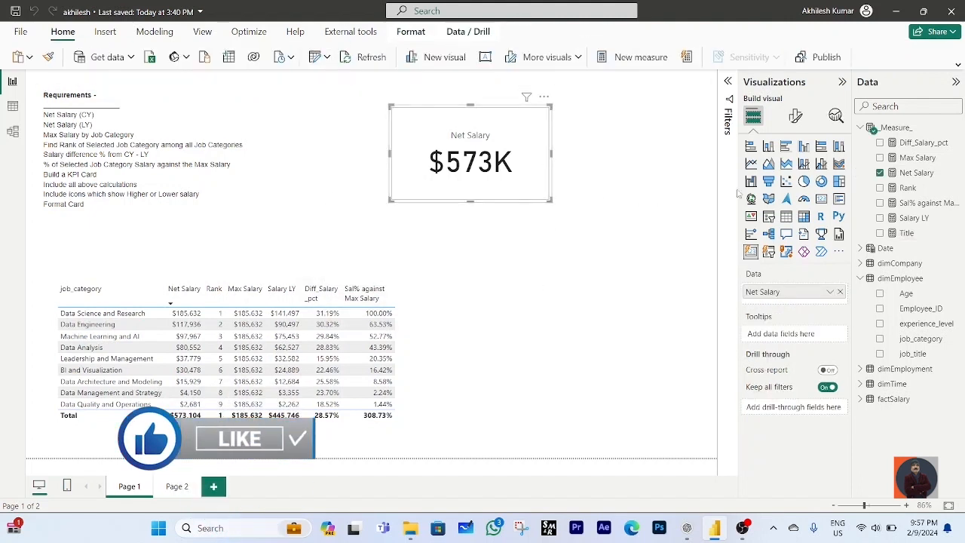
pyautogui.click(796, 115)
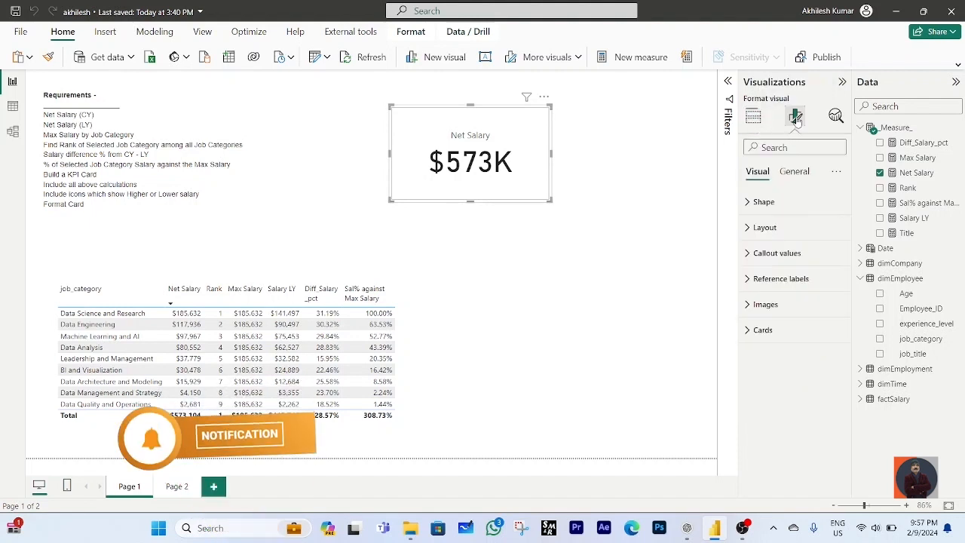
pyautogui.click(794, 172)
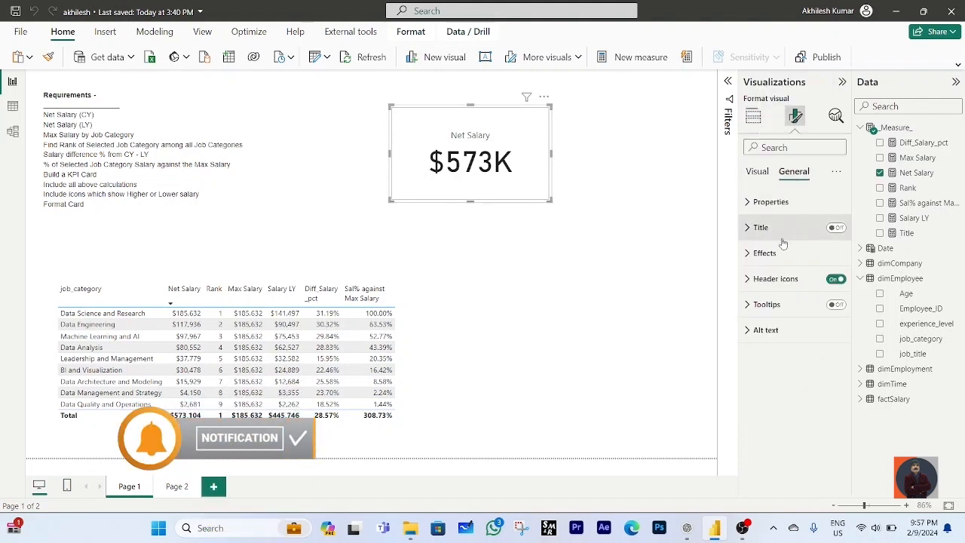
pyautogui.click(835, 227)
pyautogui.click(748, 228)
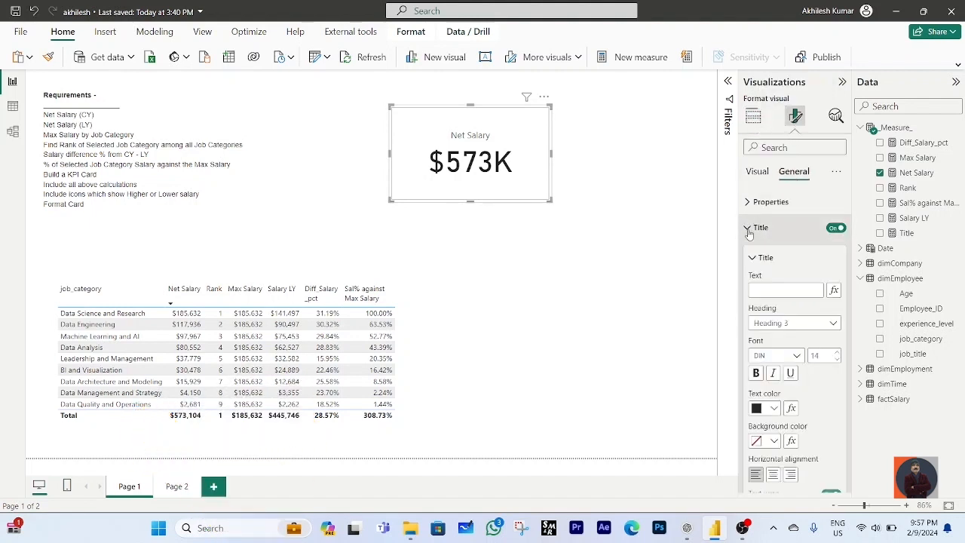
pyautogui.click(834, 291)
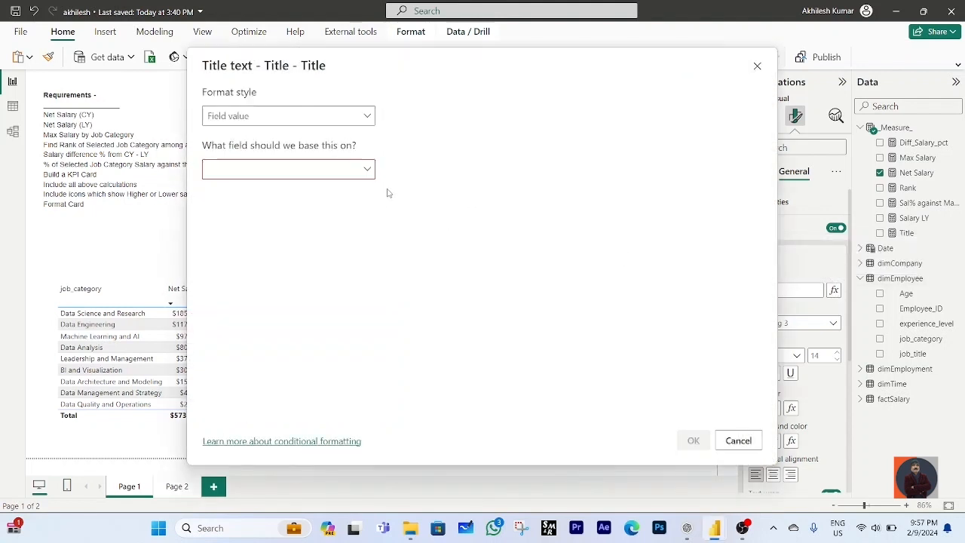
pyautogui.click(370, 171)
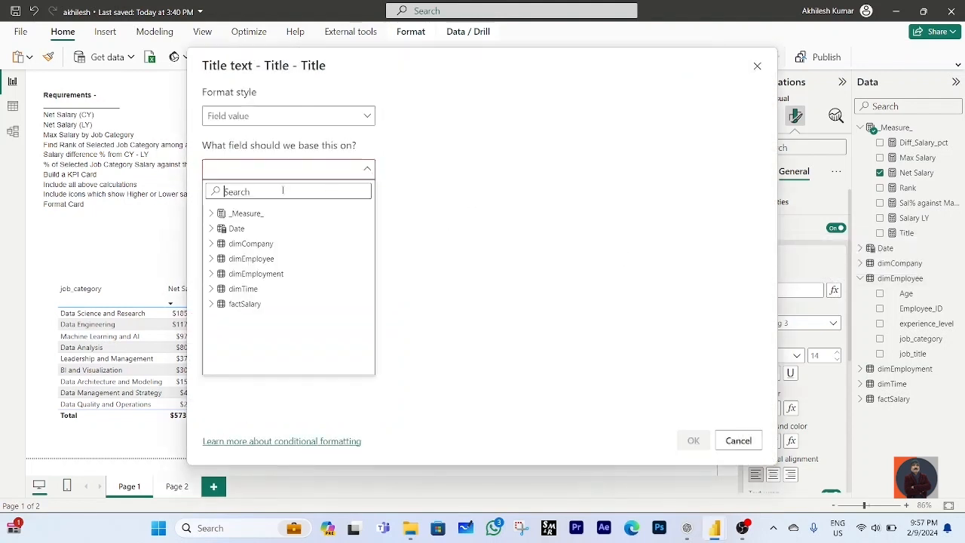
pyautogui.write('tit')
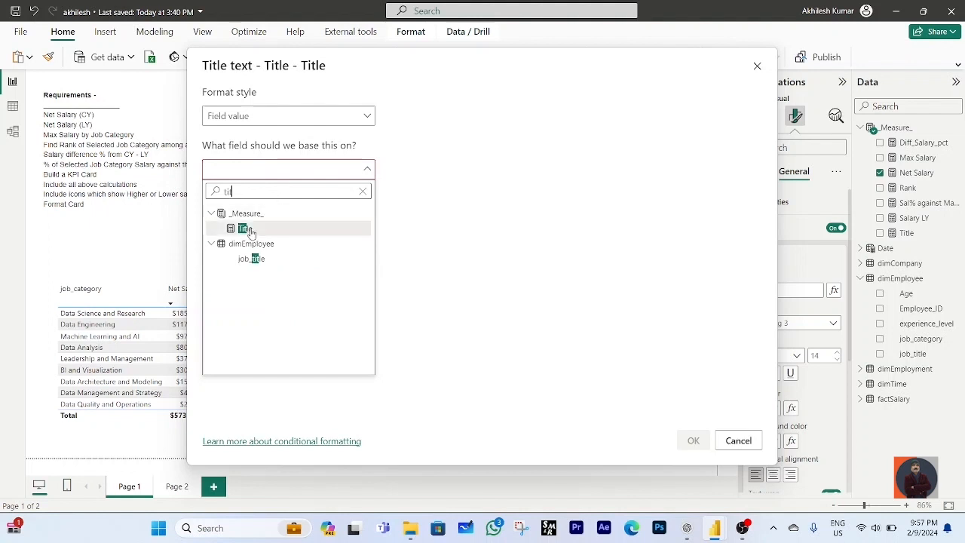
pyautogui.click(245, 229)
pyautogui.click(685, 444)
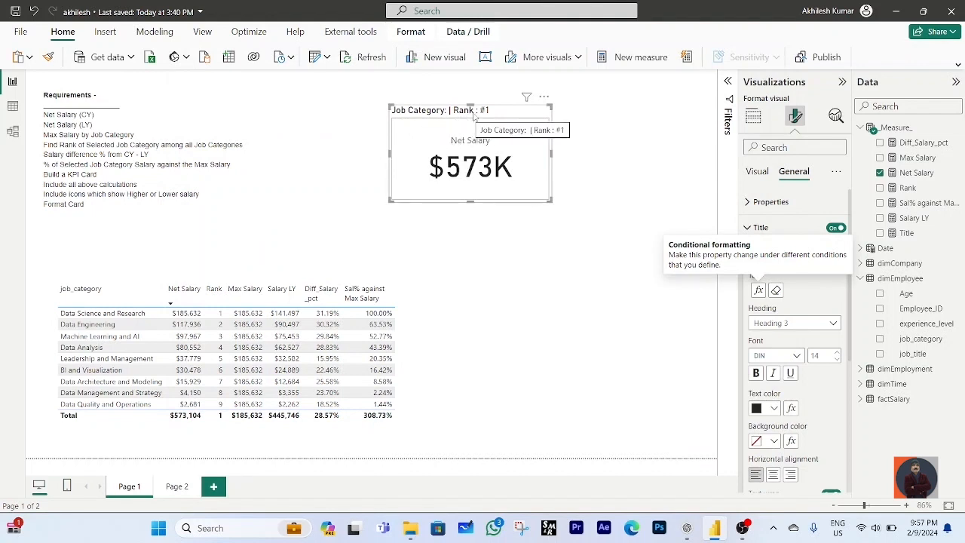
# - Review the Title measure's formula and filter the card by the Data Analysis row of the job category table to test the title
pyautogui.click(908, 234)
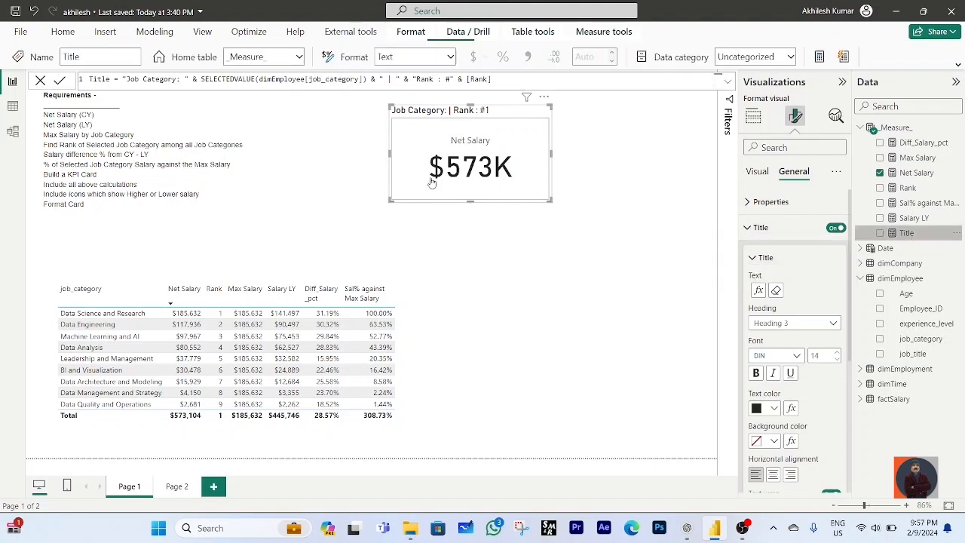
pyautogui.click(626, 207)
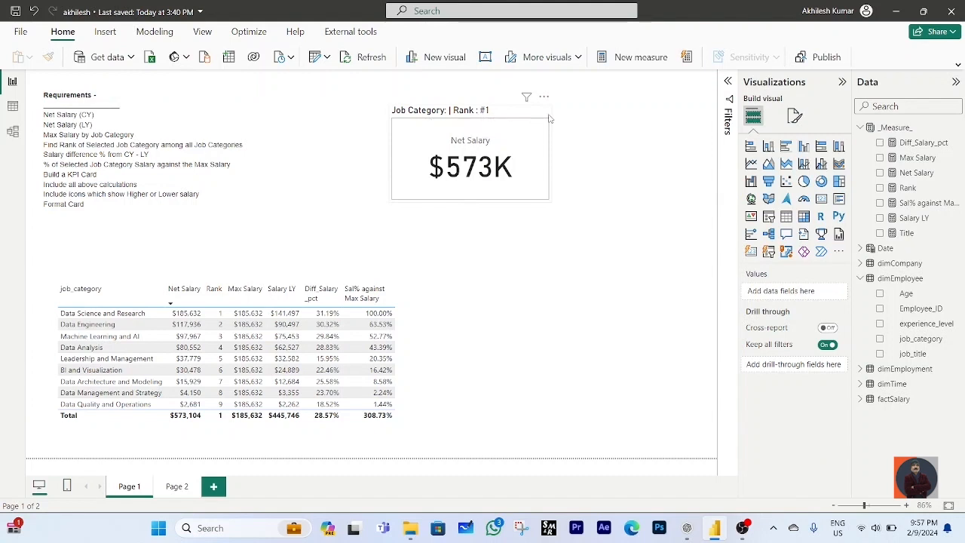
pyautogui.click(82, 348)
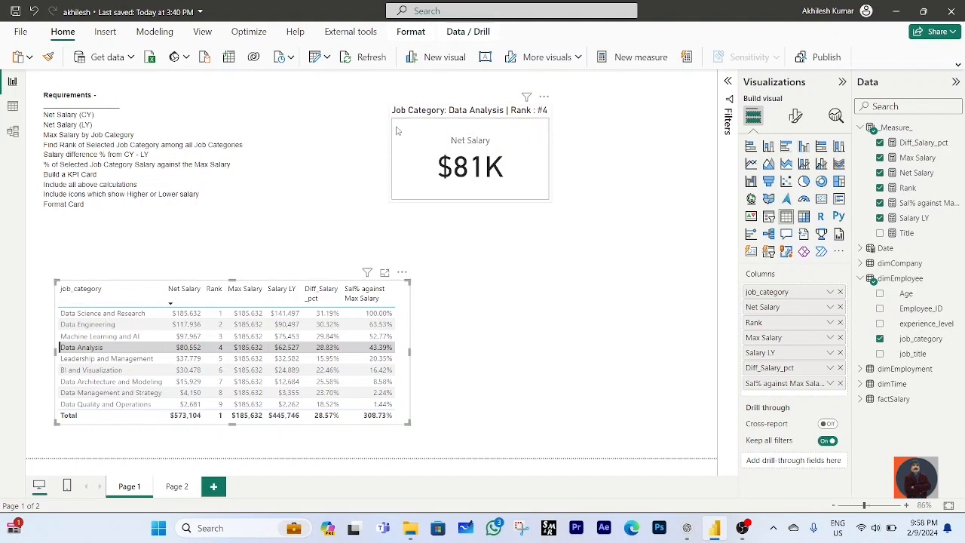
pyautogui.click(594, 263)
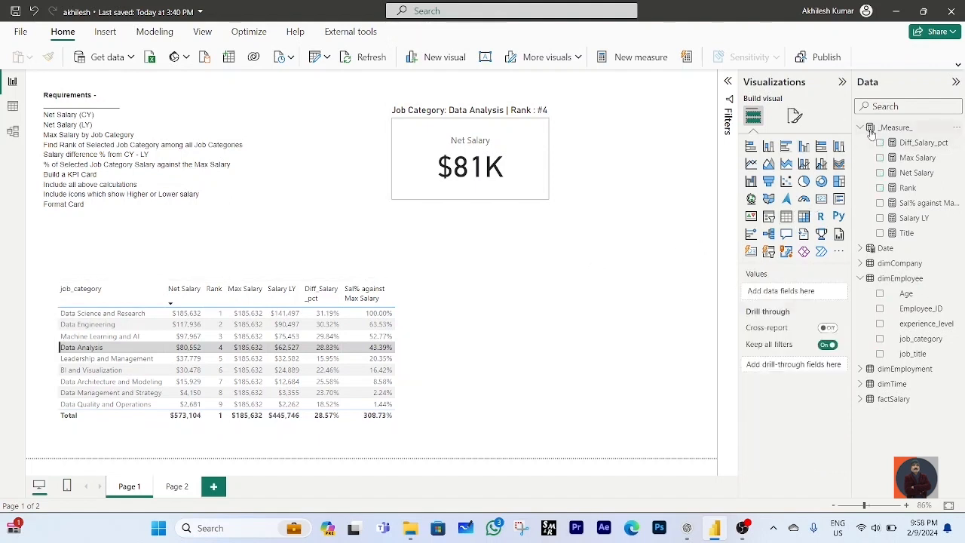
# - Start a new measure named SubTitle in the _Measure_ table, declaring VAR _cySal = [Net Salary]
pyautogui.click(895, 128)
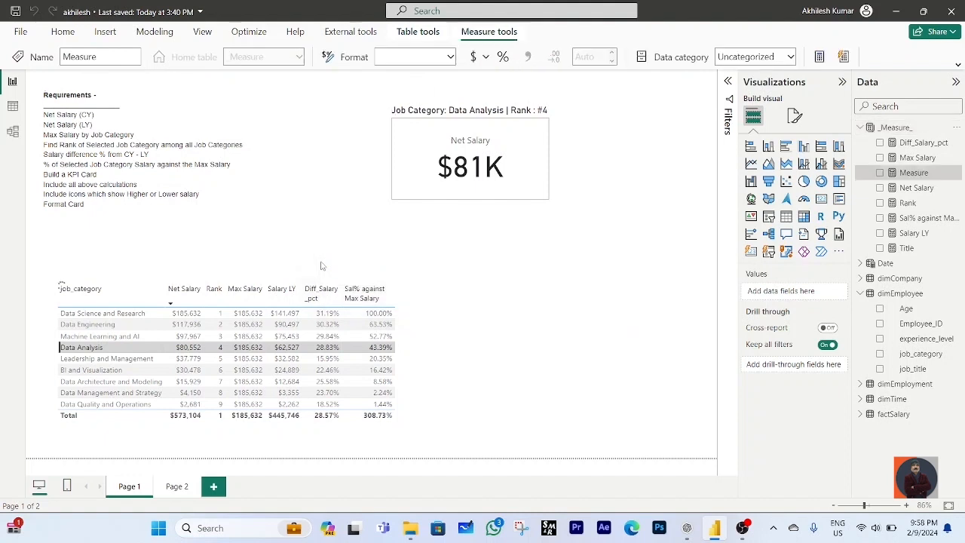
pyautogui.write('S')
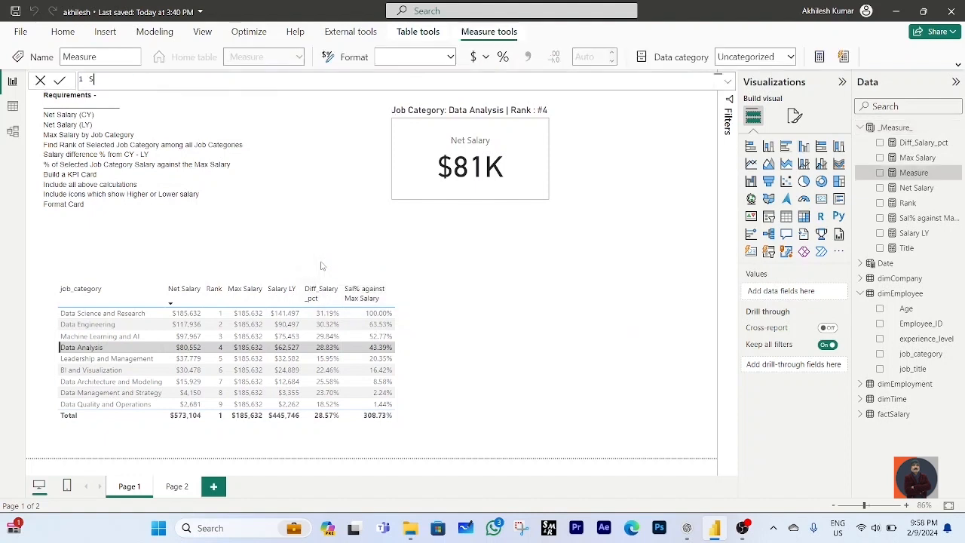
pyautogui.write('ubTitle =')
pyautogui.hotkey('shift', 'Return')
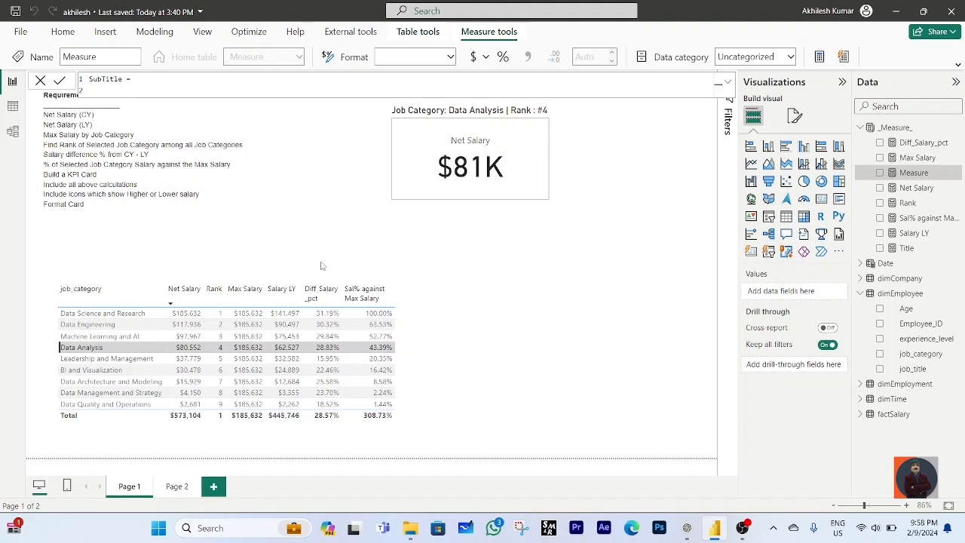
pyautogui.write('var')
pyautogui.press('Tab')
pyautogui.write('_cySal = [Net Salary]')
pyautogui.hotkey('shift', 'Return')
# - Add the variable VAR _lySal = [Salary LY] to the SubTitle measure
pyautogui.write('VAR')
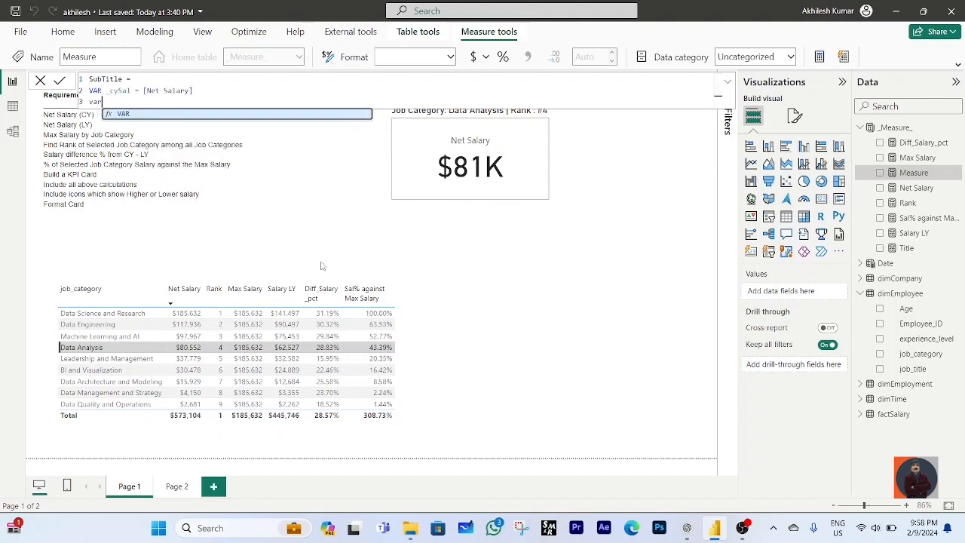
pyautogui.write(' _')
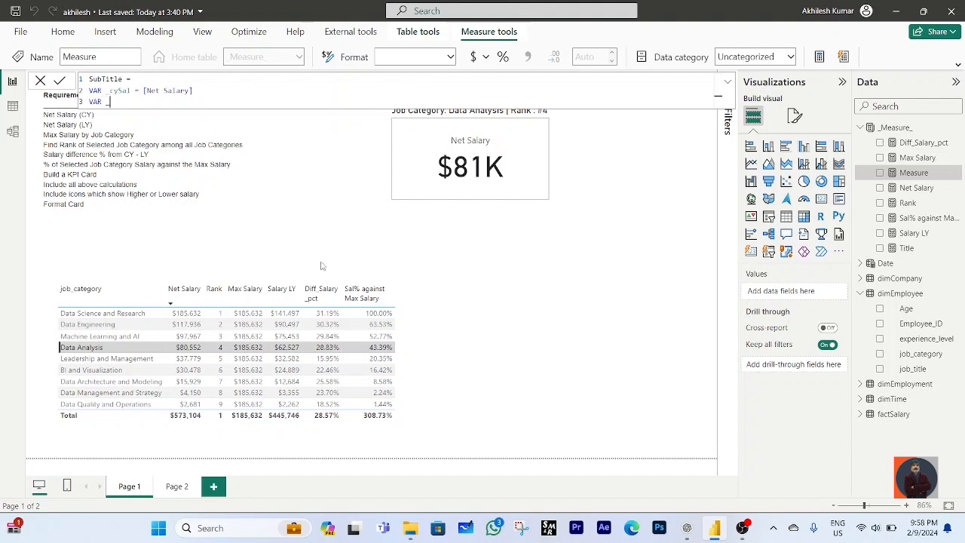
pyautogui.write('lySal = [sal')
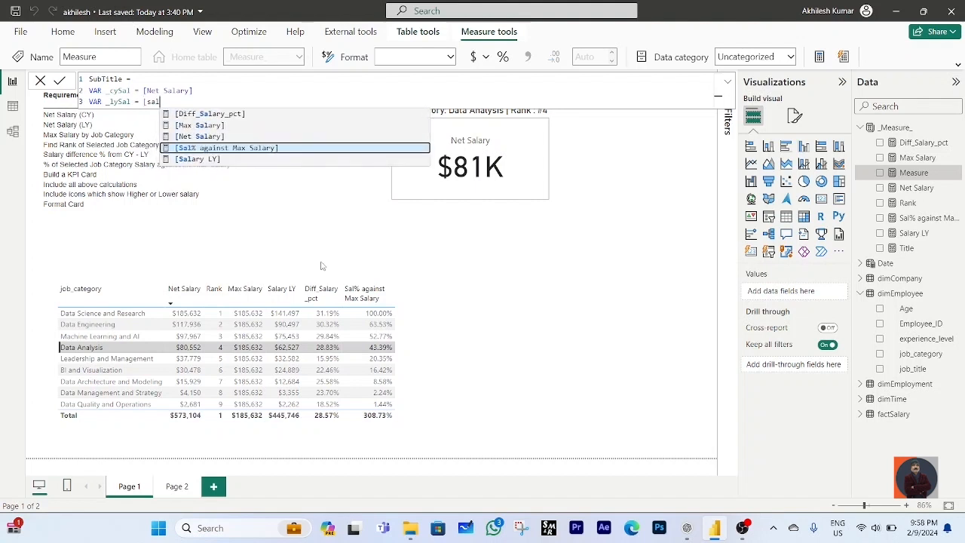
pyautogui.press('Down')
pyautogui.press('Tab')
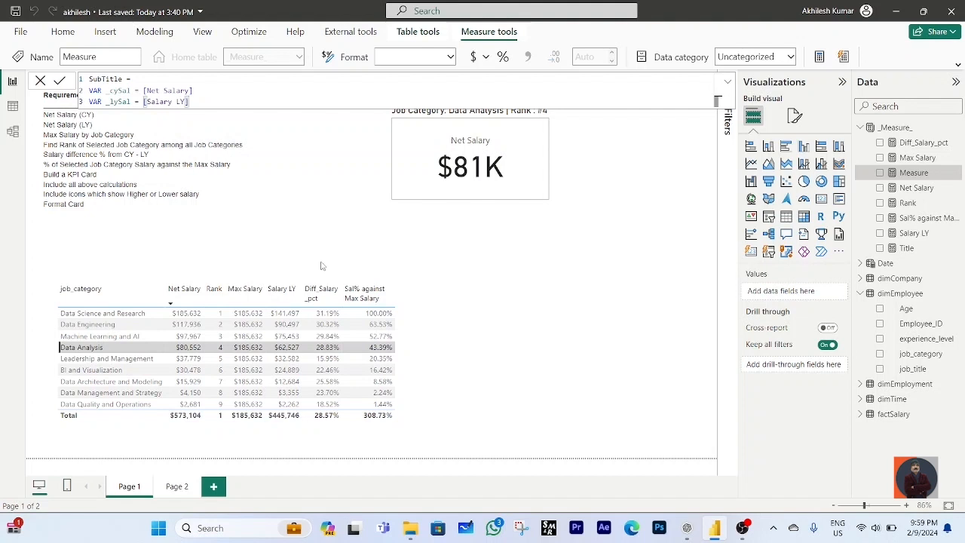
pyautogui.hotkey('shift', 'Return')
# - Add the variable VAR _SalPct = [Diff_Salary_pct] to the SubTitle measure
pyautogui.write('var')
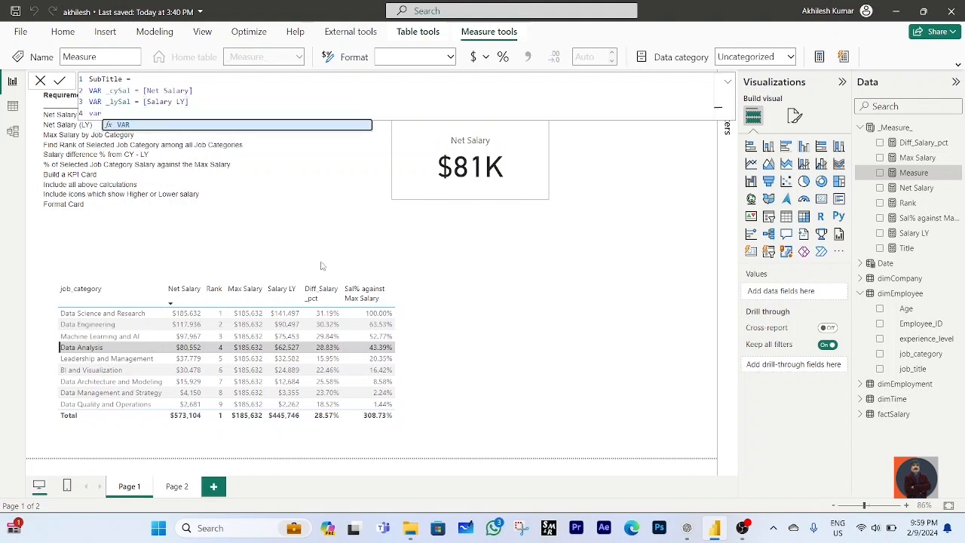
pyautogui.press('Tab')
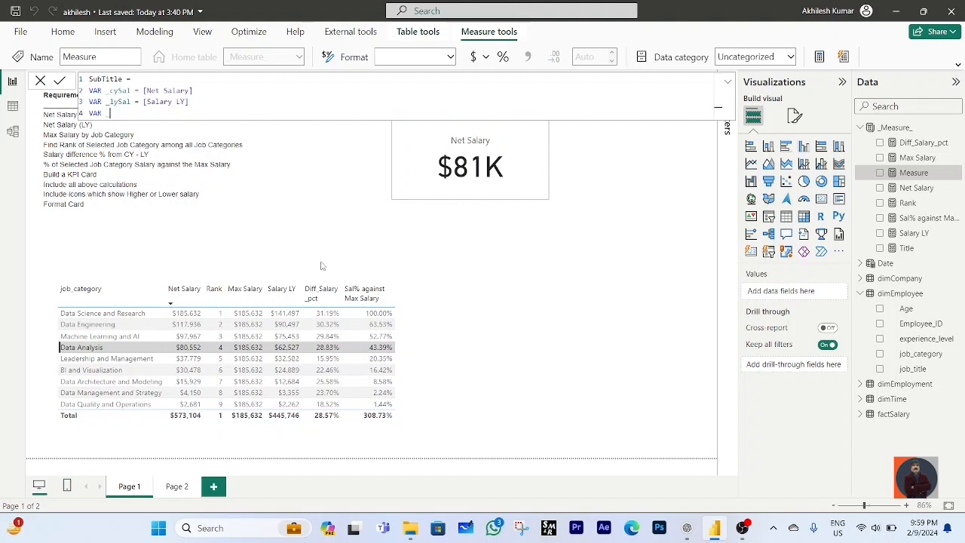
pyautogui.write('_SalPct = [sa')
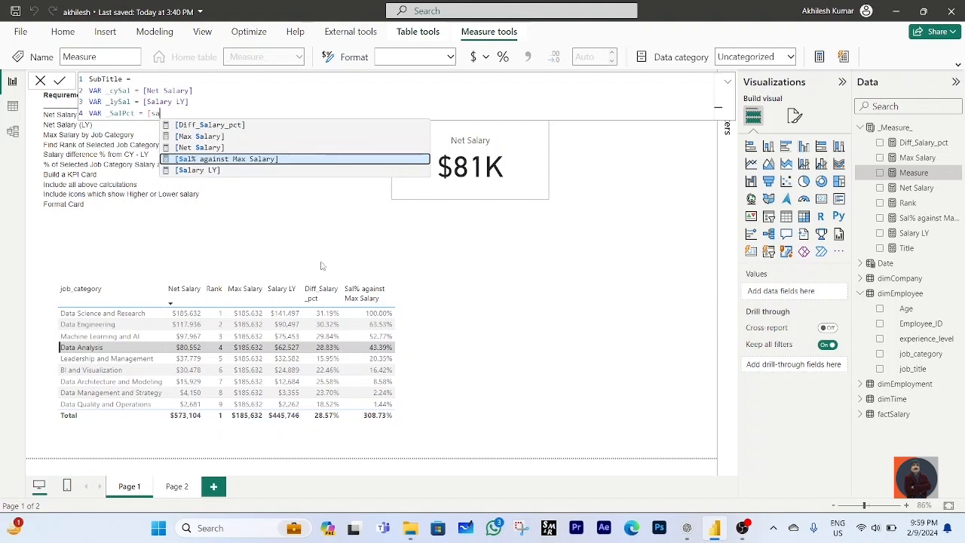
pyautogui.press('Up')
pyautogui.press('Up')
pyautogui.press('Up')
pyautogui.press('Tab')
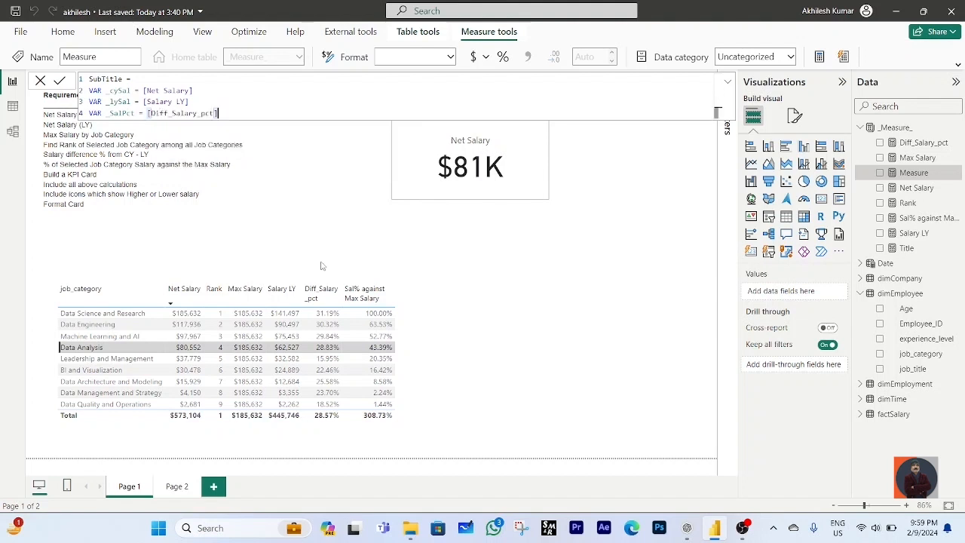
pyautogui.hotkey('shift', 'Return')
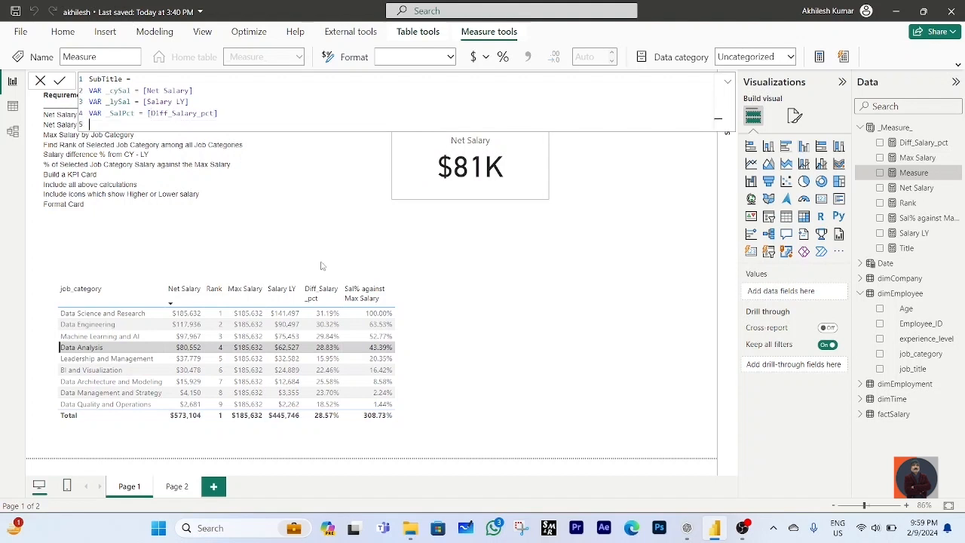
# - Add the variable VAR _maxSalPct = [Sal% against Max Salary] to the SubTitle measure
pyautogui.write('VAR _maxSalPct = max')
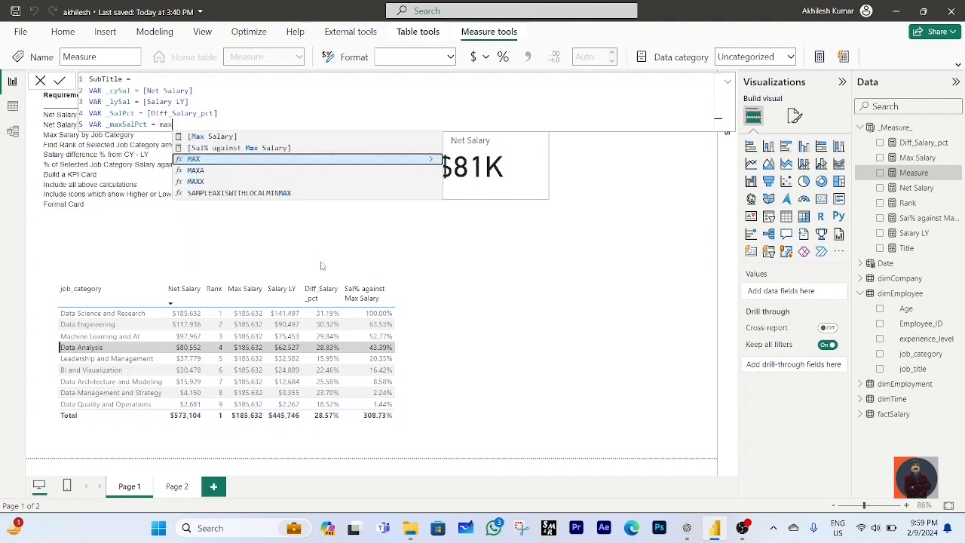
pyautogui.press('Up')
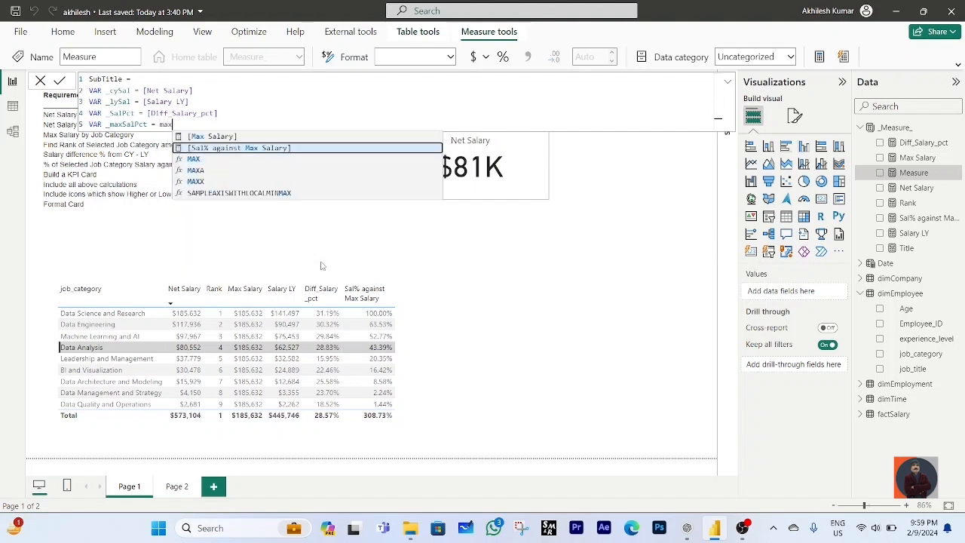
pyautogui.press('Tab')
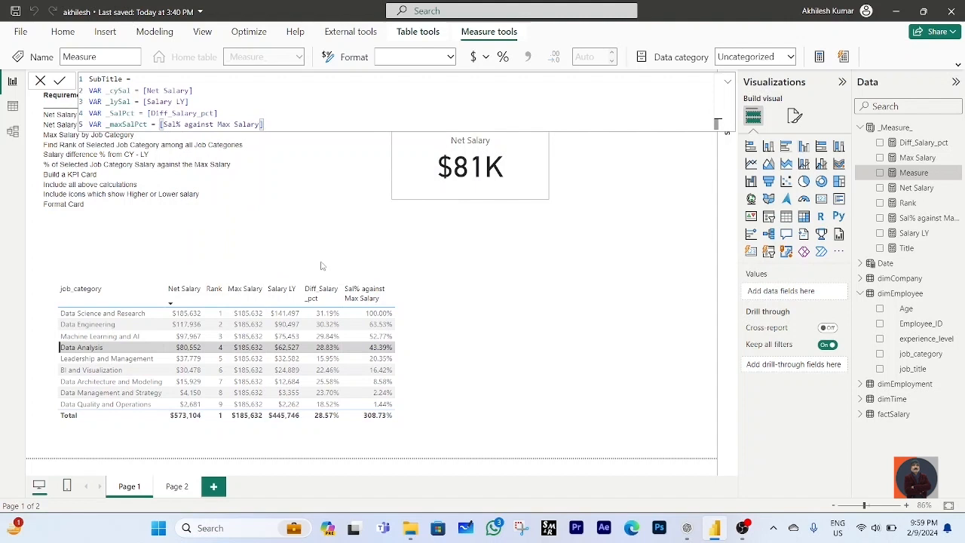
pyautogui.hotkey('shift', 'Return')
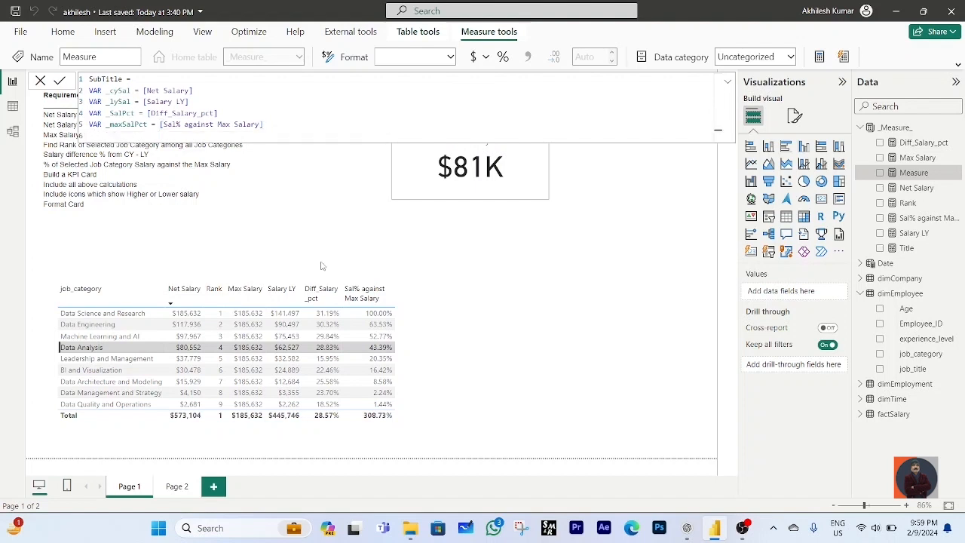
# - Add RETURN to the SubTitle measure and start an IF expression with the condition _cySal > _lySal
pyautogui.write('RETURN')
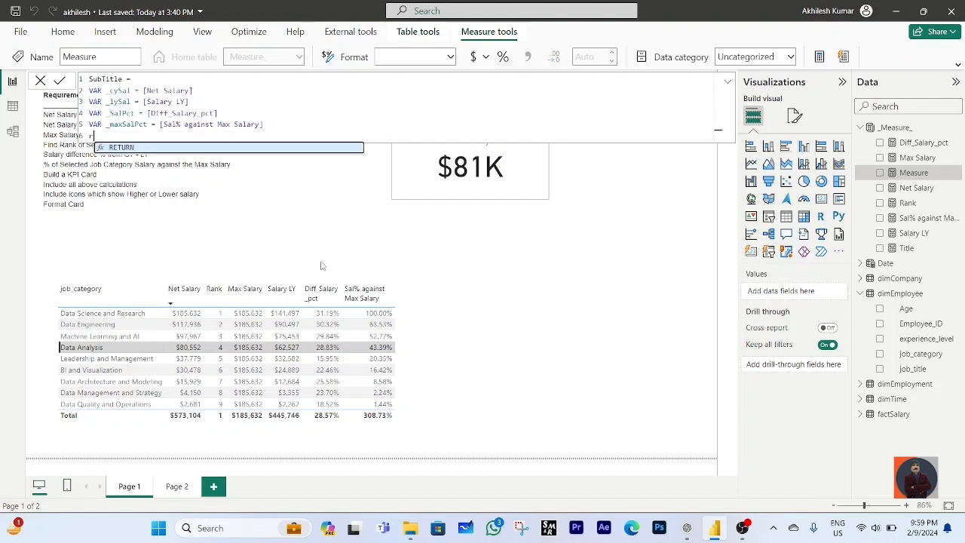
pyautogui.hotkey('shift', 'Return')
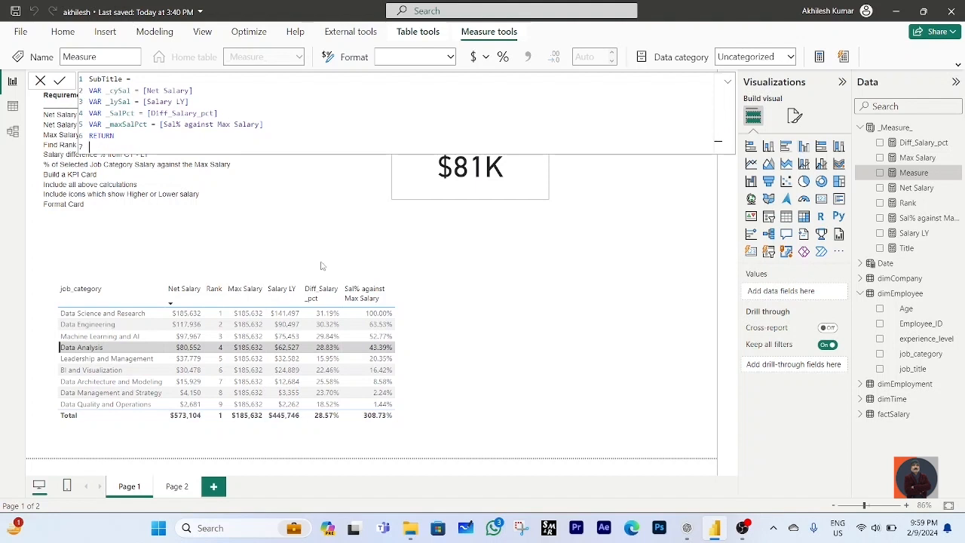
pyautogui.write('if')
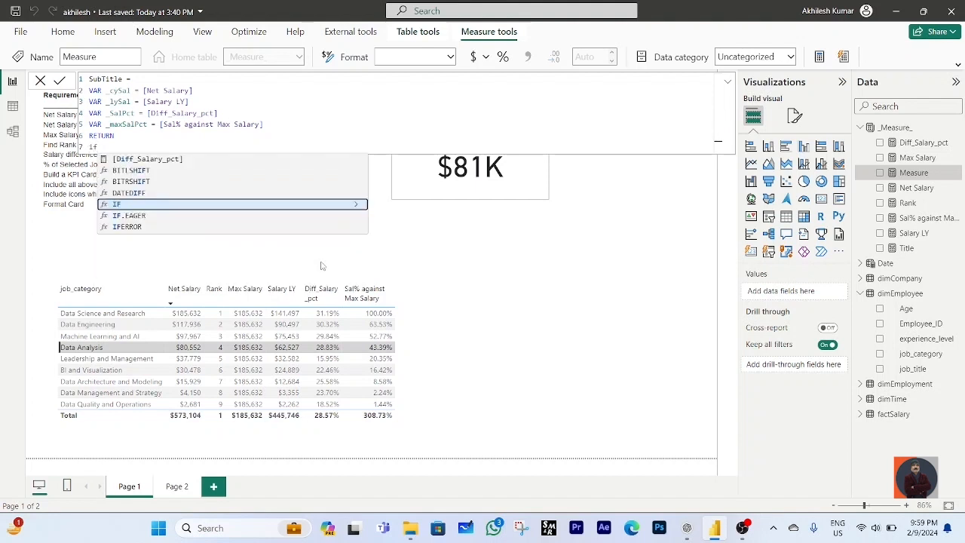
pyautogui.press('Tab')
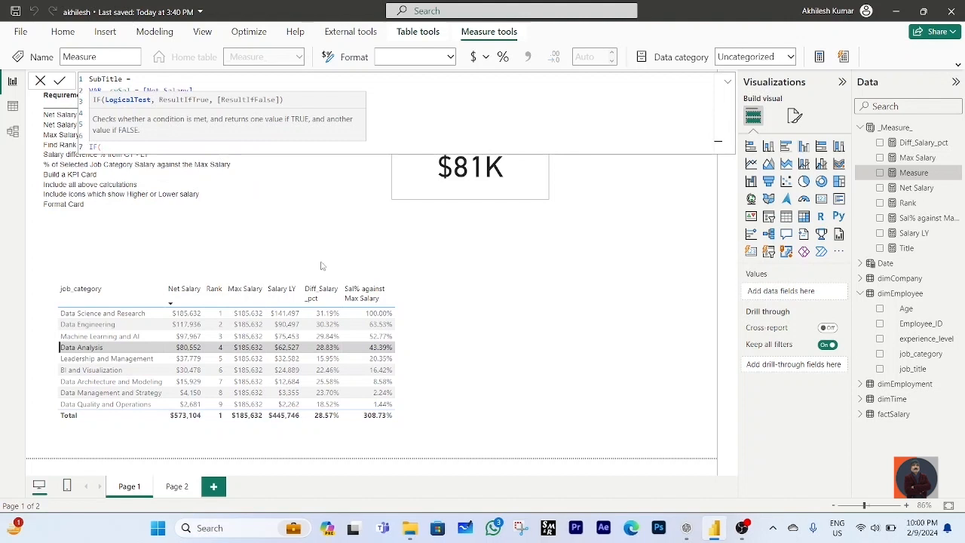
pyautogui.write('cy')
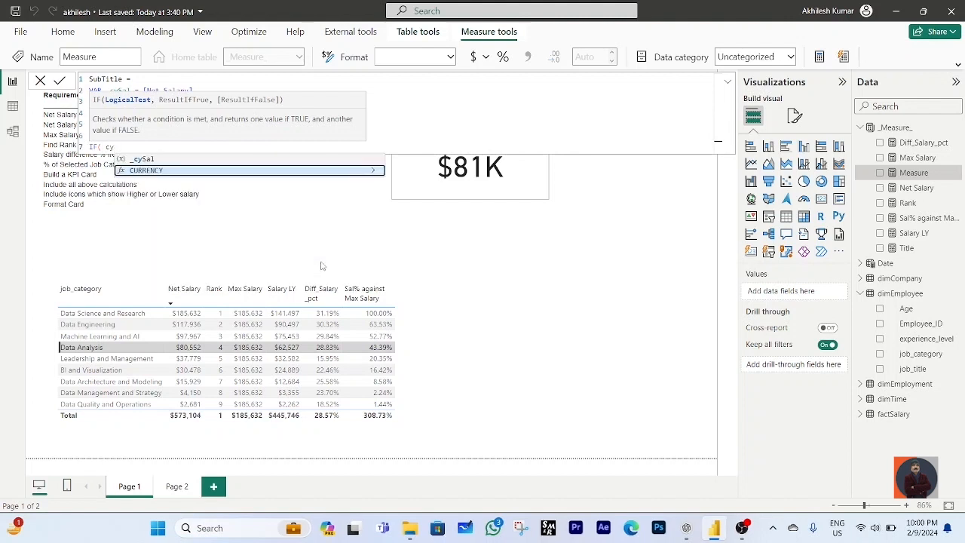
pyautogui.press('Down')
pyautogui.press('Tab')
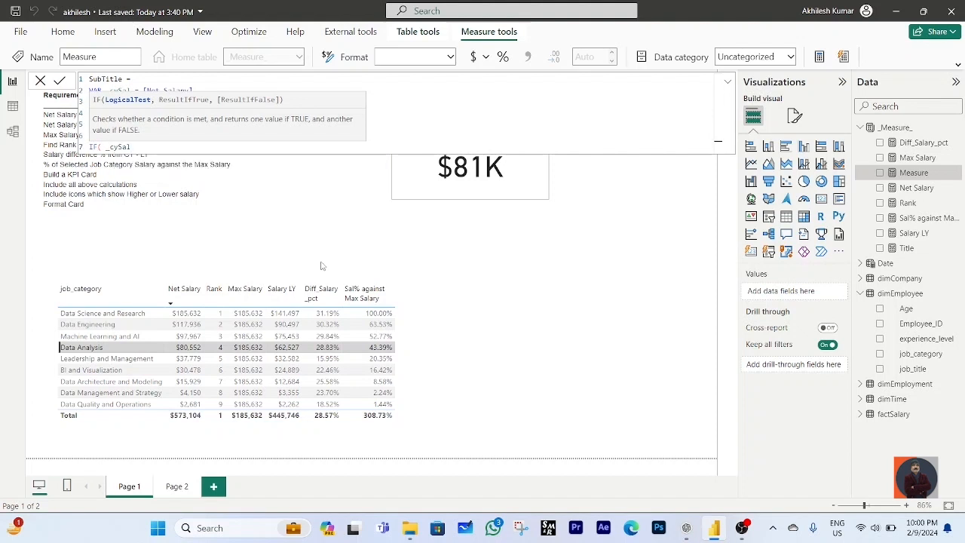
pyautogui.write('> ly')
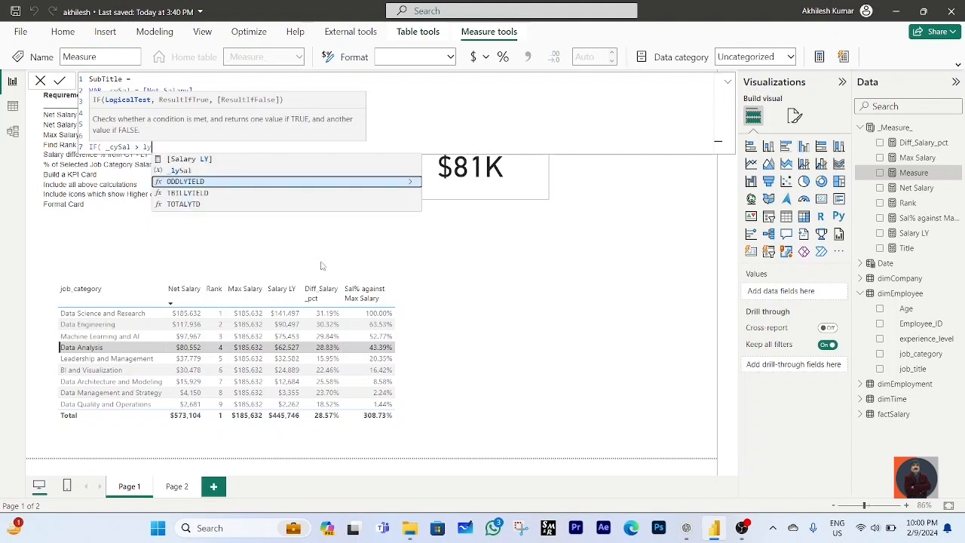
pyautogui.press('Up')
pyautogui.press('Tab')
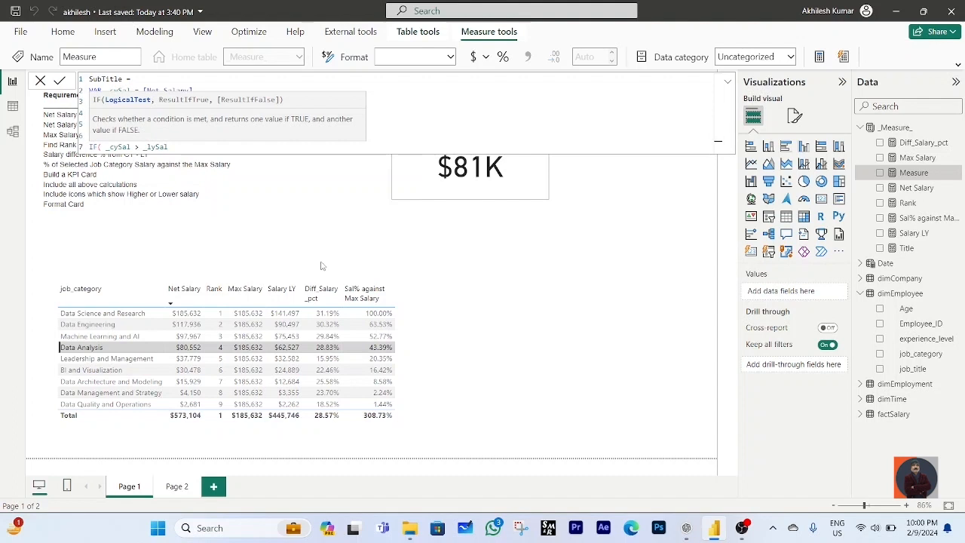
# - Begin the IF's true result with a text string containing the upper-left corner arrow symbol ⇱
pyautogui.write(',')
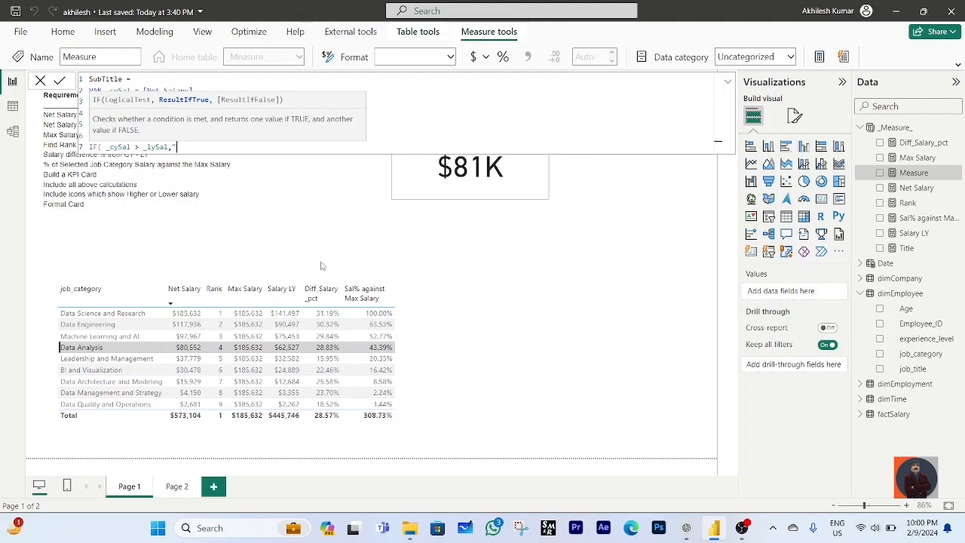
pyautogui.press('super+period')
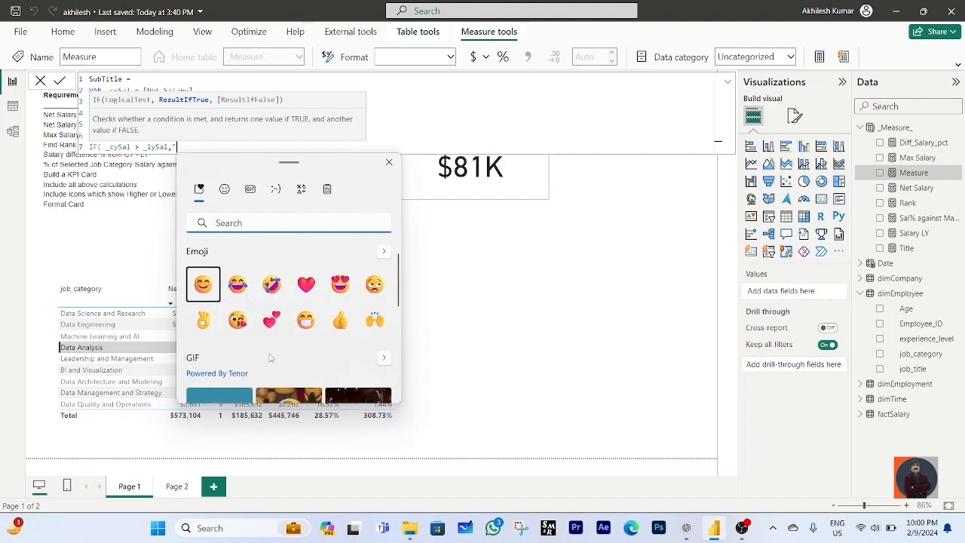
pyautogui.scroll(-2, 270, 355)
pyautogui.scroll(-5, 270, 361)
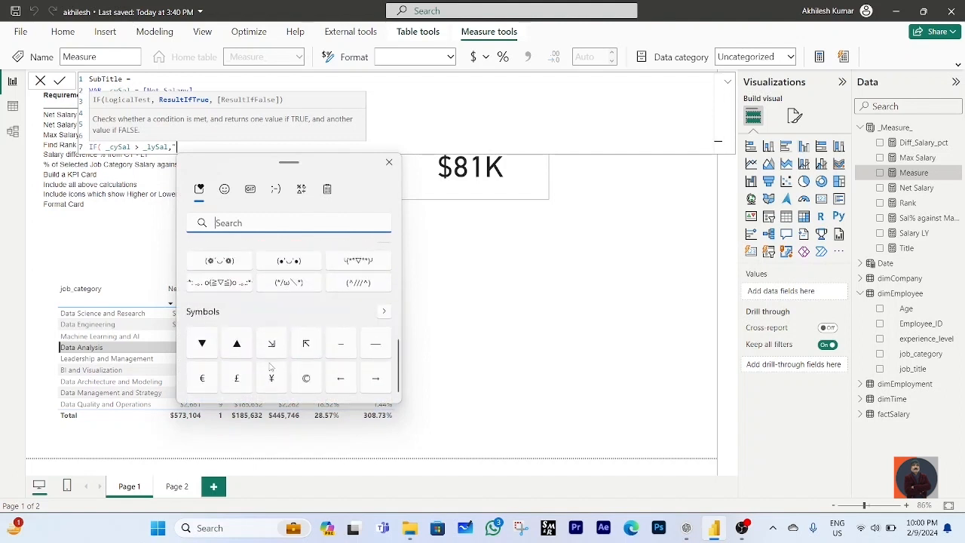
pyautogui.click(306, 344)
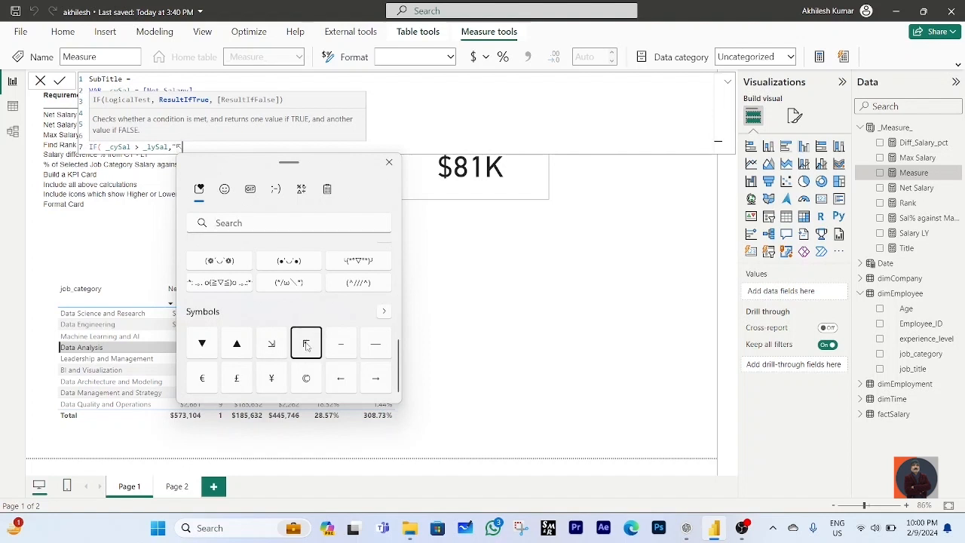
pyautogui.press('Escape')
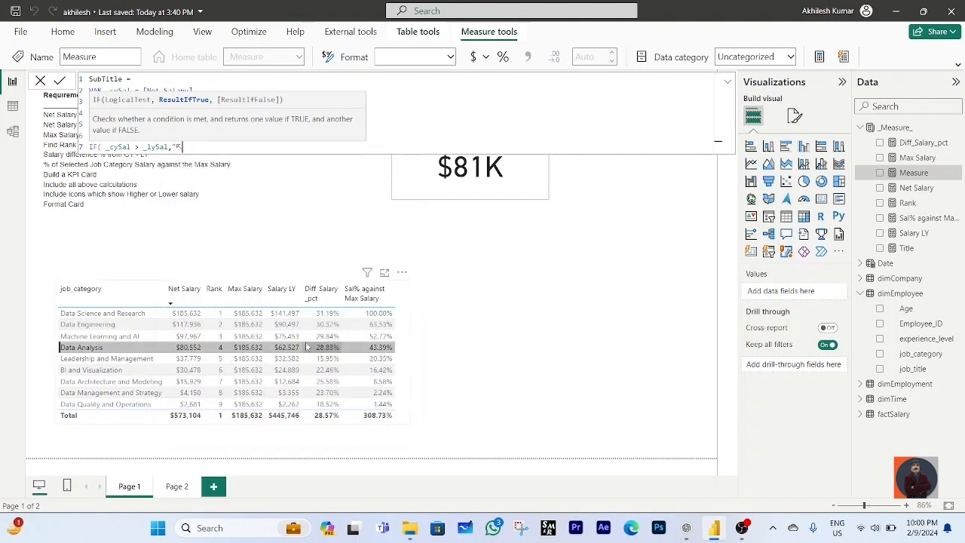
# - Close the arrow string and append FORMAT([Diff_Salary_pct],"0.0%") to the true result
pyautogui.write('" & FORMAT(')
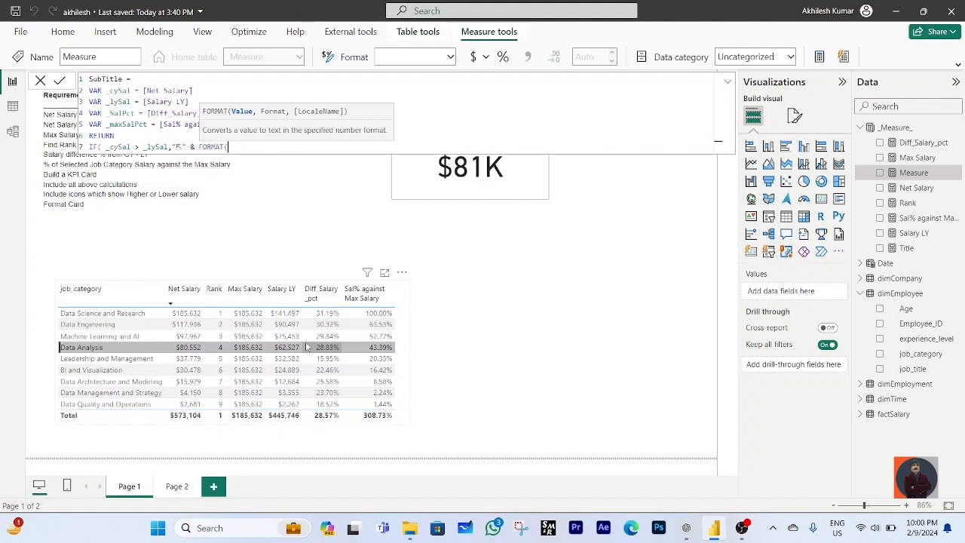
pyautogui.write('dif')
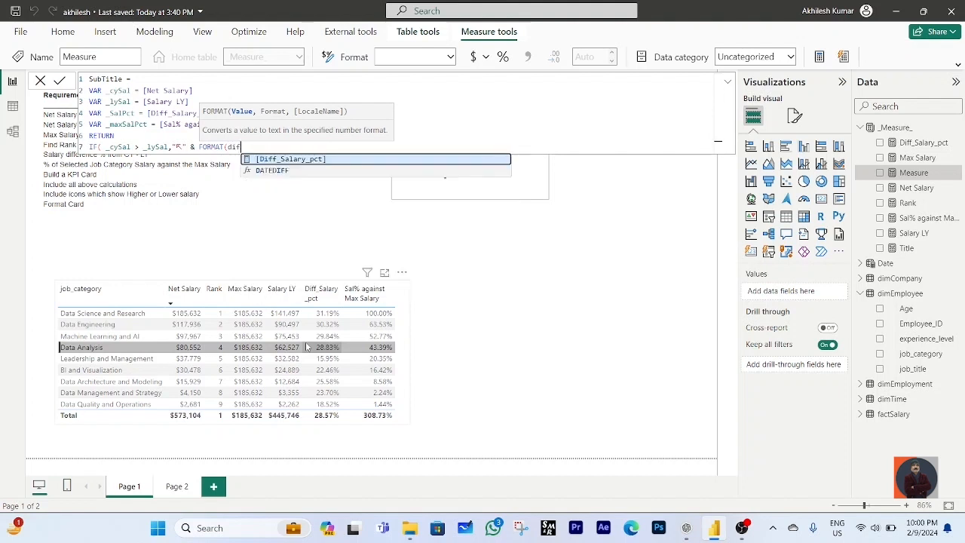
pyautogui.press('Tab')
pyautogui.write(',')
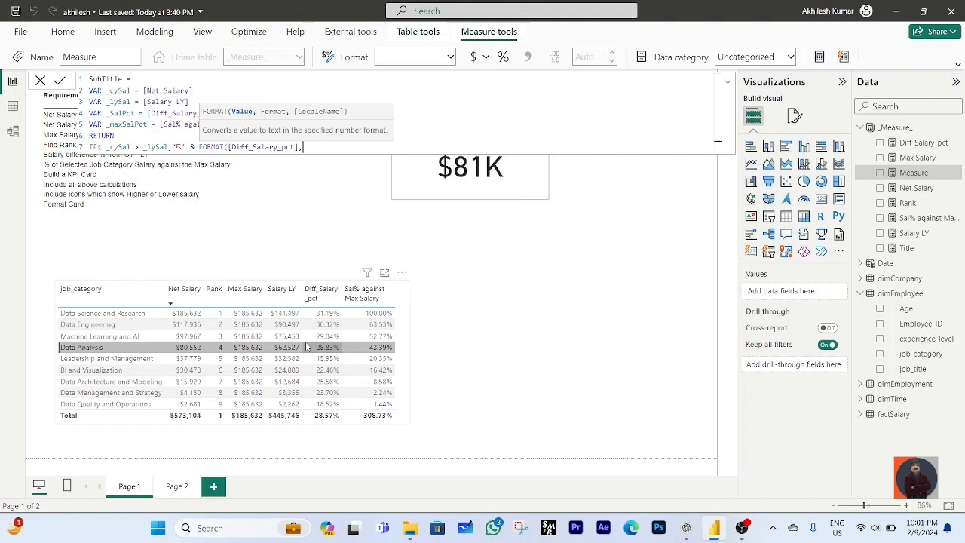
pyautogui.write('"0.0%")')
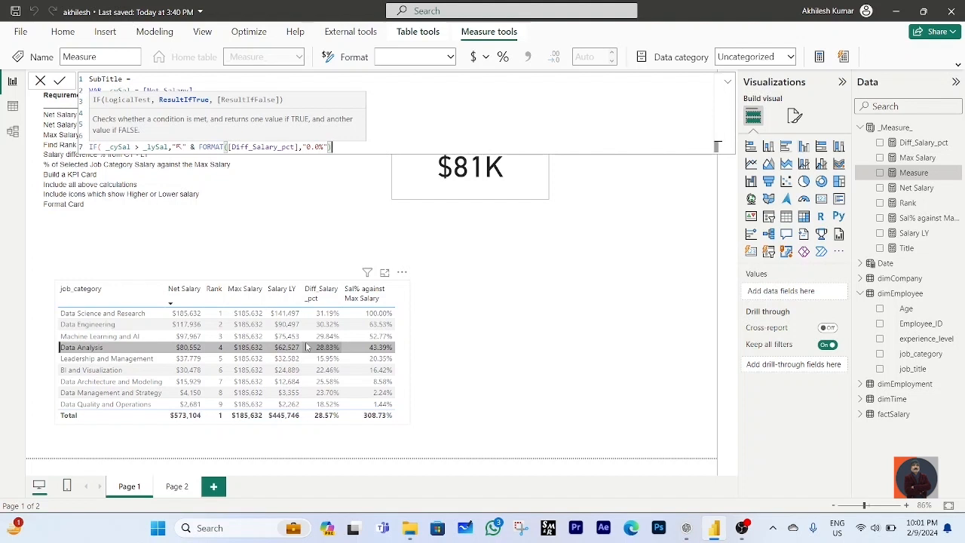
# - Append a " | " separator and a string with the up triangle symbol "▲ " to the true result
pyautogui.write('& " | " &')
pyautogui.write('"')
pyautogui.press('super+period')
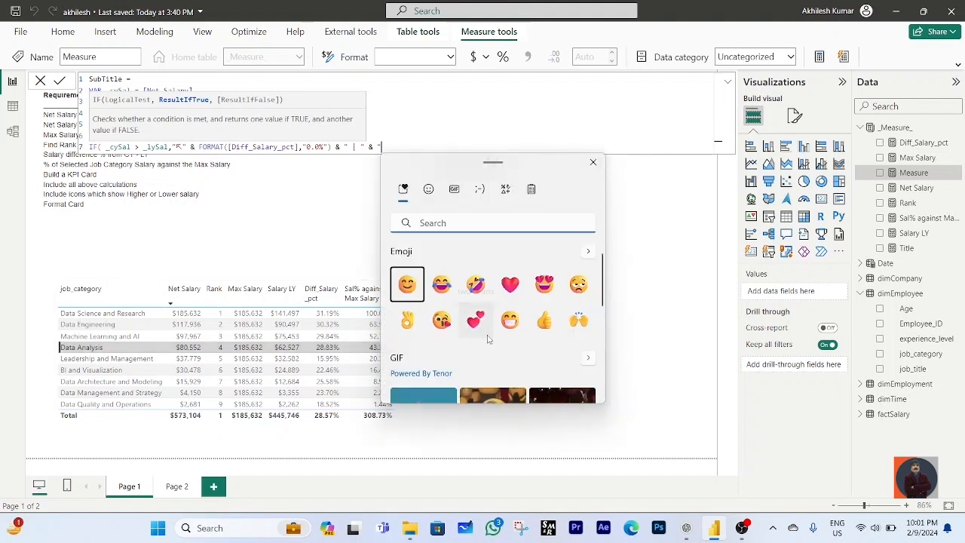
pyautogui.scroll(-5, 487, 343)
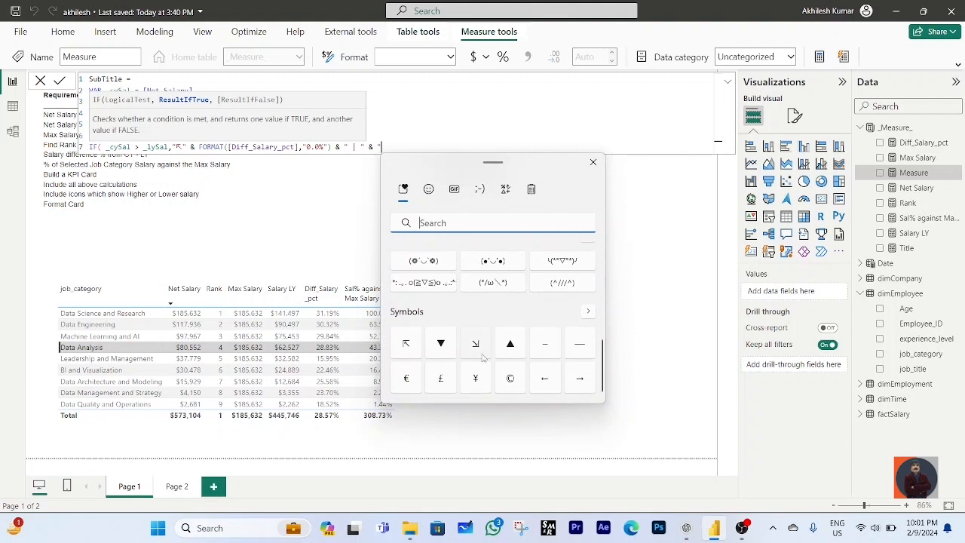
pyautogui.click(511, 346)
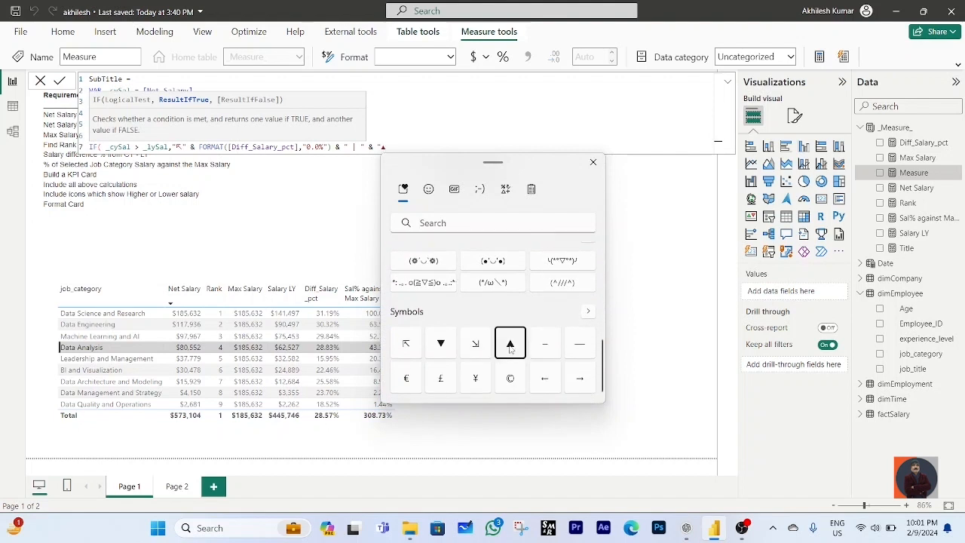
pyautogui.press('Escape')
pyautogui.write('"')
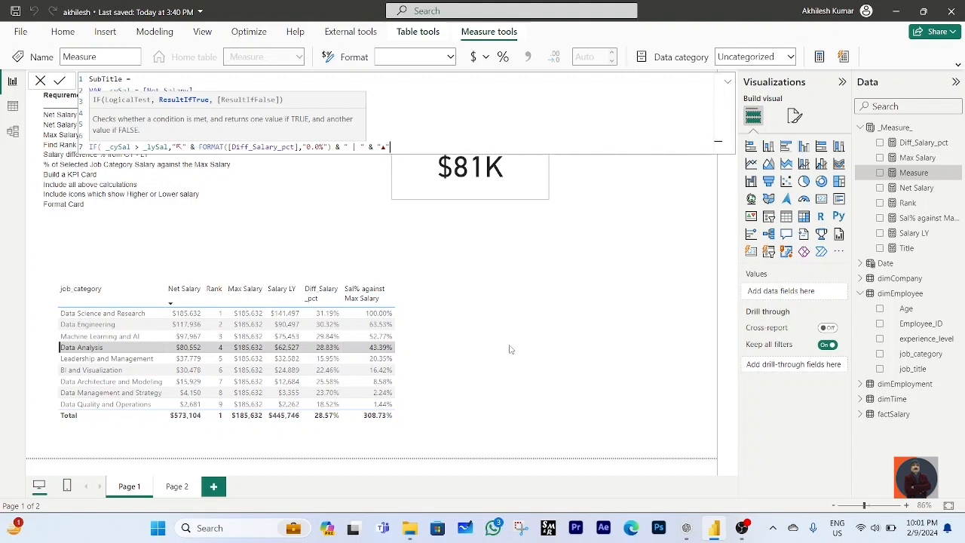
pyautogui.press('Left')
# - Append the salary difference to the true result as FORMAT((_cySal-_lySal),"$#,K")
pyautogui.write('"& for')
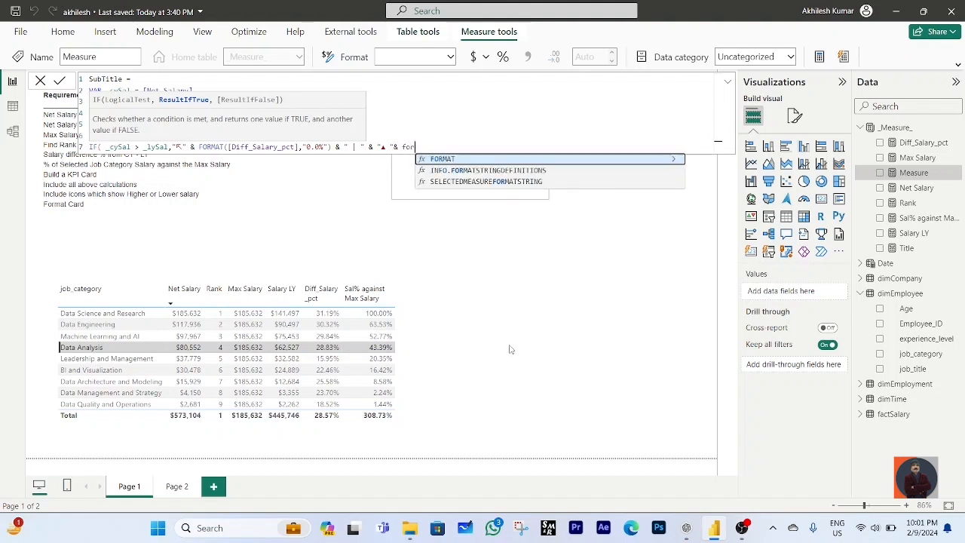
pyautogui.press('Tab')
pyautogui.write('(')
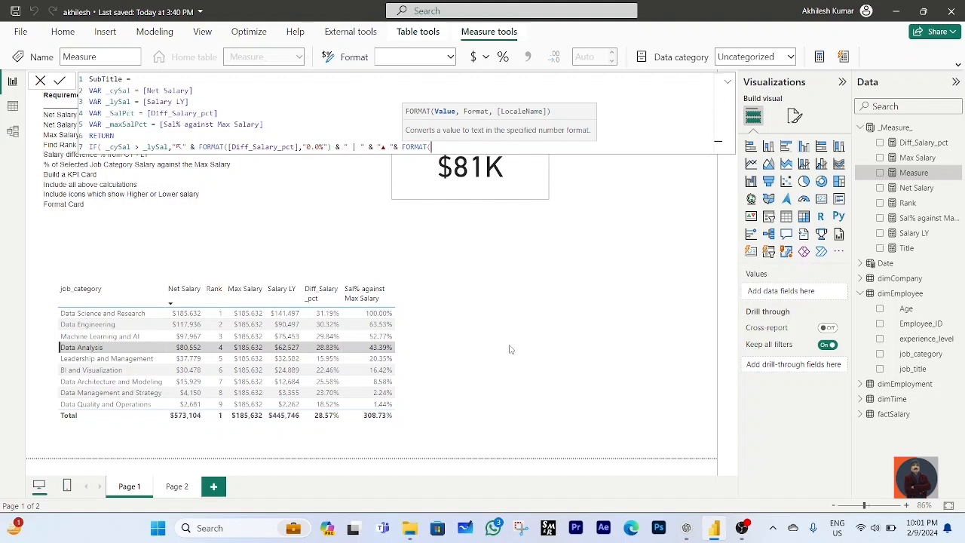
pyautogui.write('(cy')
pyautogui.press('Up')
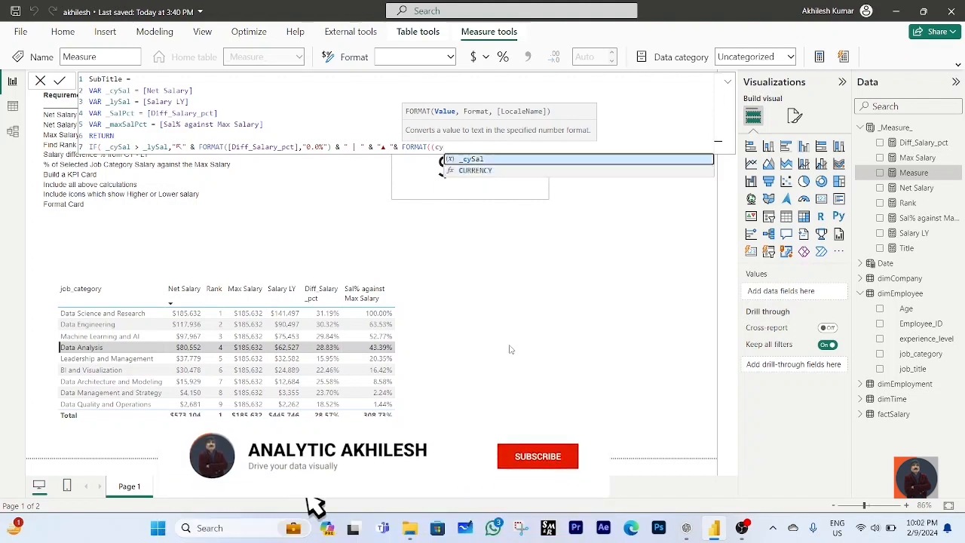
pyautogui.press('Tab')
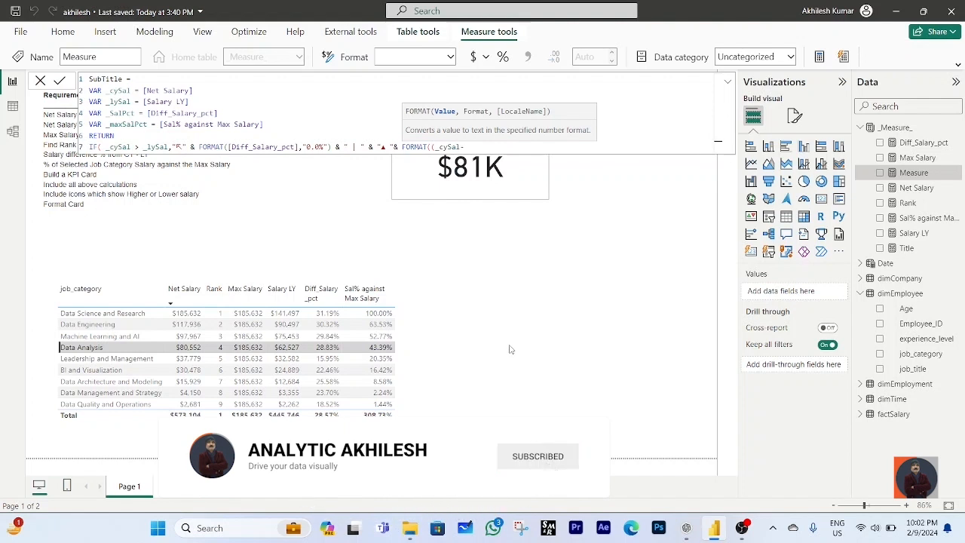
pyautogui.write('-ly')
pyautogui.press('Up')
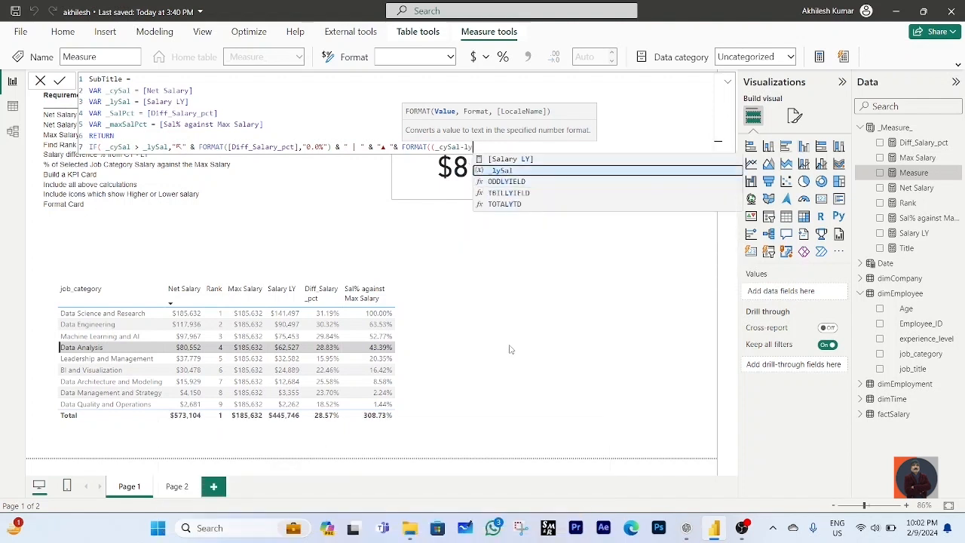
pyautogui.press('Tab')
pyautogui.write('),"')
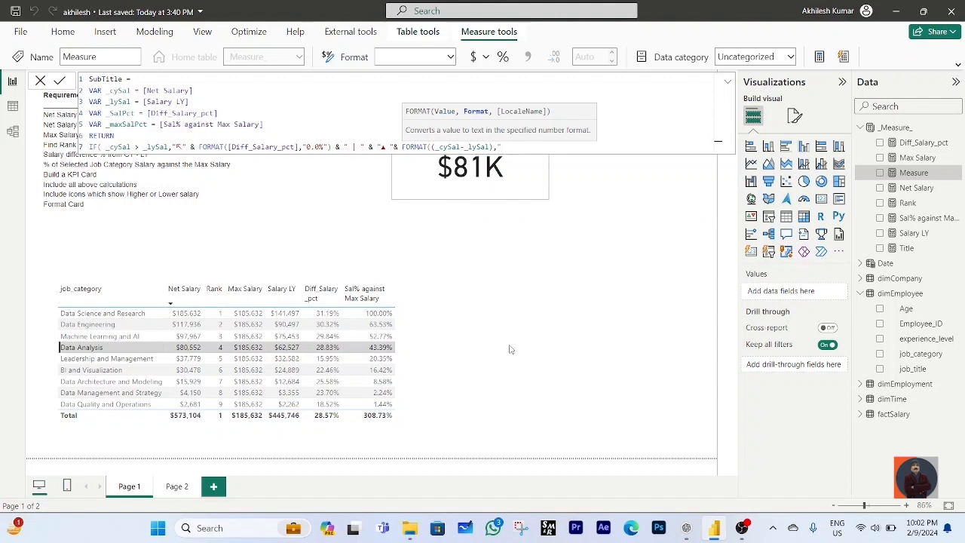
pyautogui.write('$#,K")')
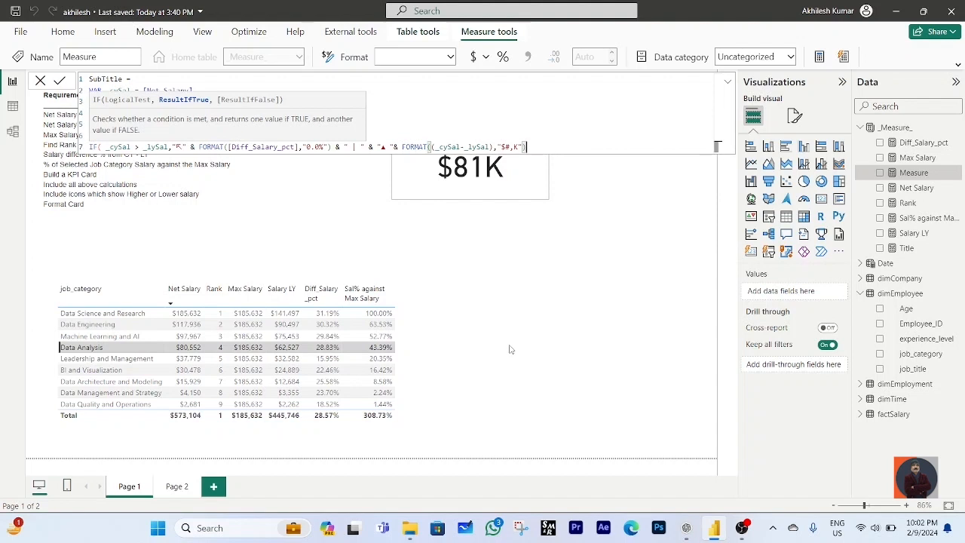
# - Append another " | " separator and the label "Against Max Salary: " to the true result
pyautogui.write('& " | " &')
pyautogui.write('"Against MaxSal')
pyautogui.press('BackSpace')
pyautogui.press('BackSpace')
pyautogui.press('BackSpace')
pyautogui.write('Salary')
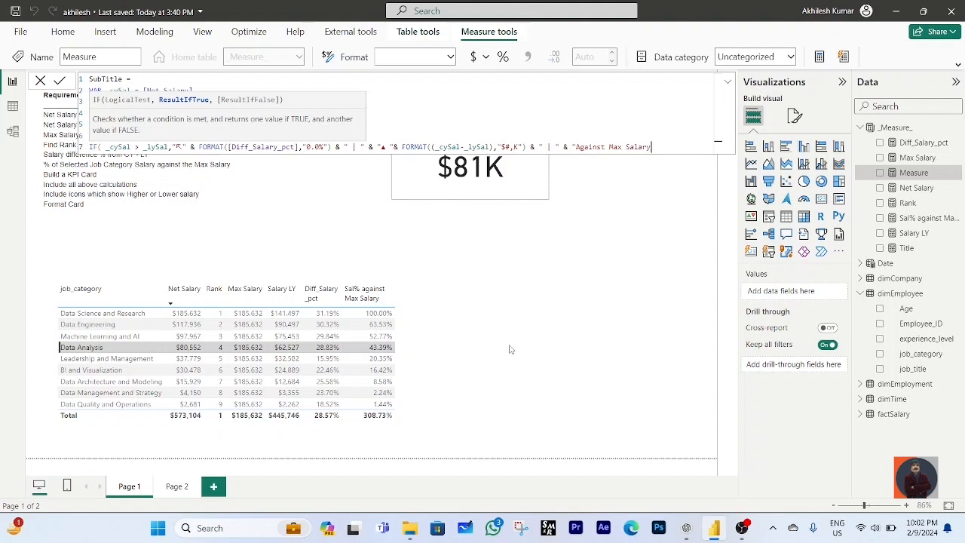
pyautogui.write(': "&FORMAT(max')
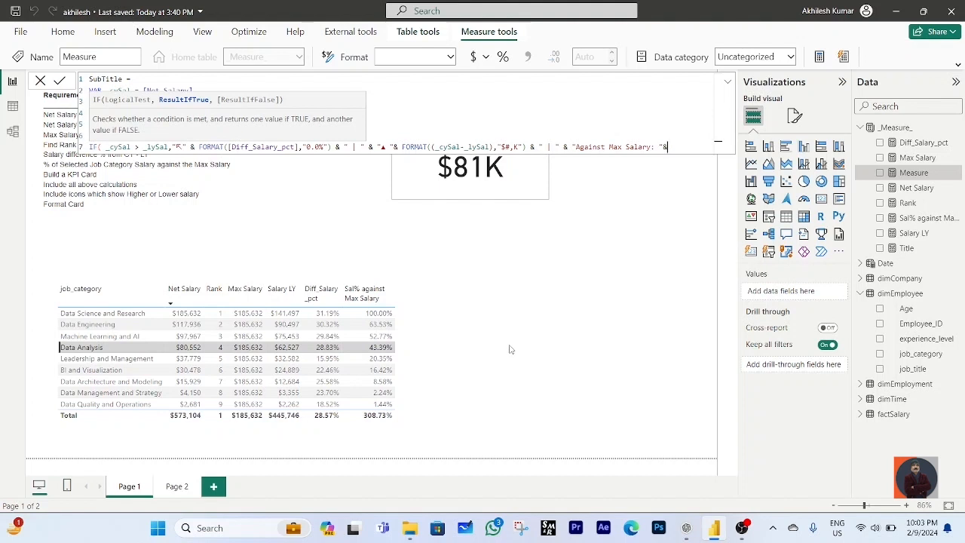
# - Complete the true result with FORMAT([Sal% against Max Salary],"0.0%") after the label
pyautogui.write('FORMAT(')
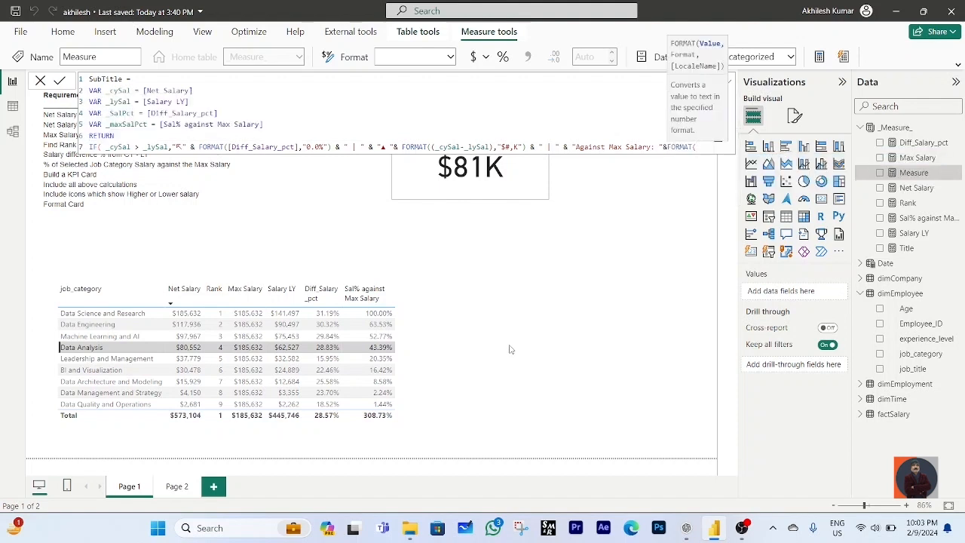
pyautogui.write('max')
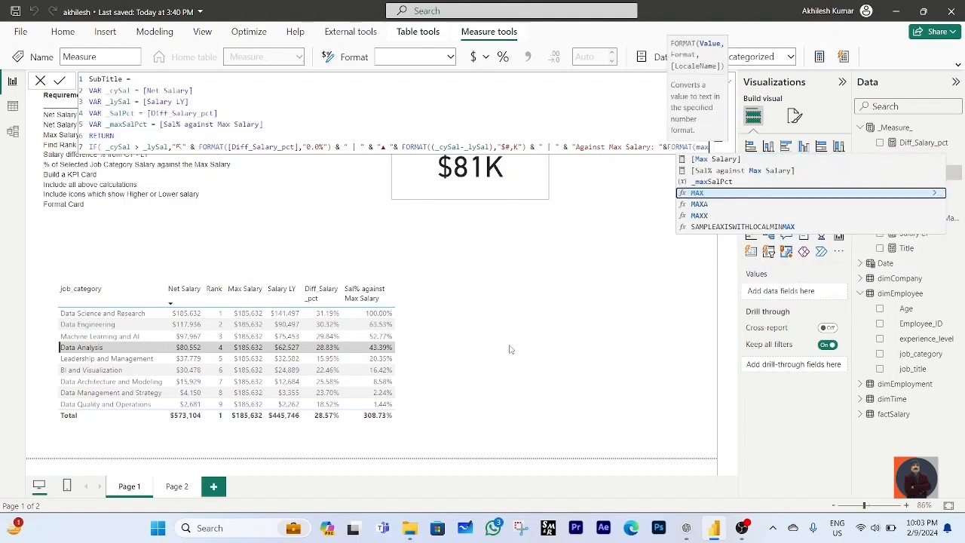
pyautogui.press('Up')
pyautogui.press('Up')
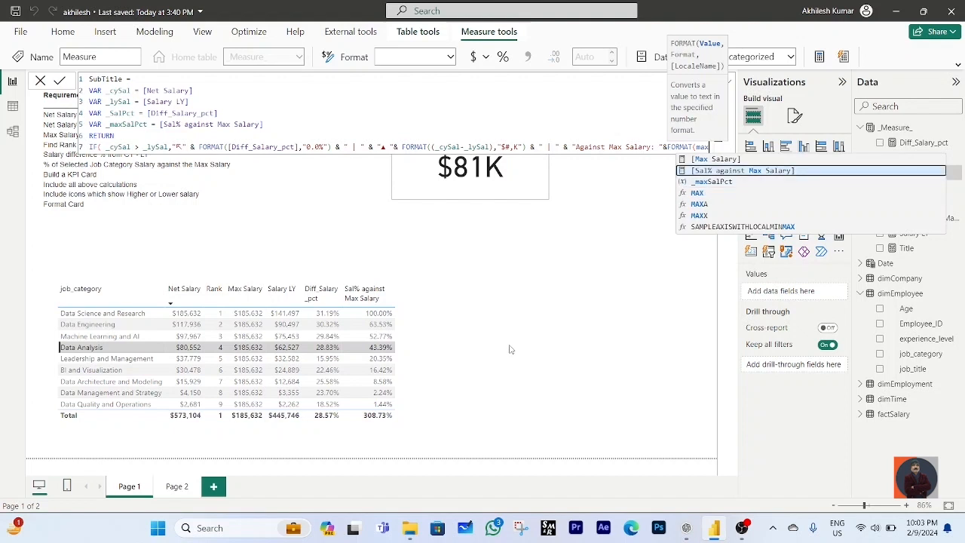
pyautogui.press('Tab')
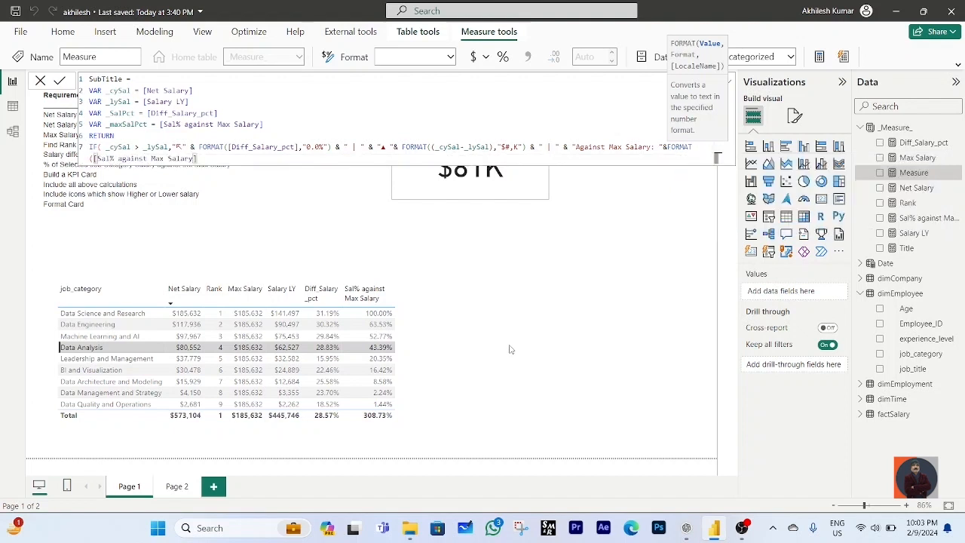
pyautogui.write(',"0.0%")')
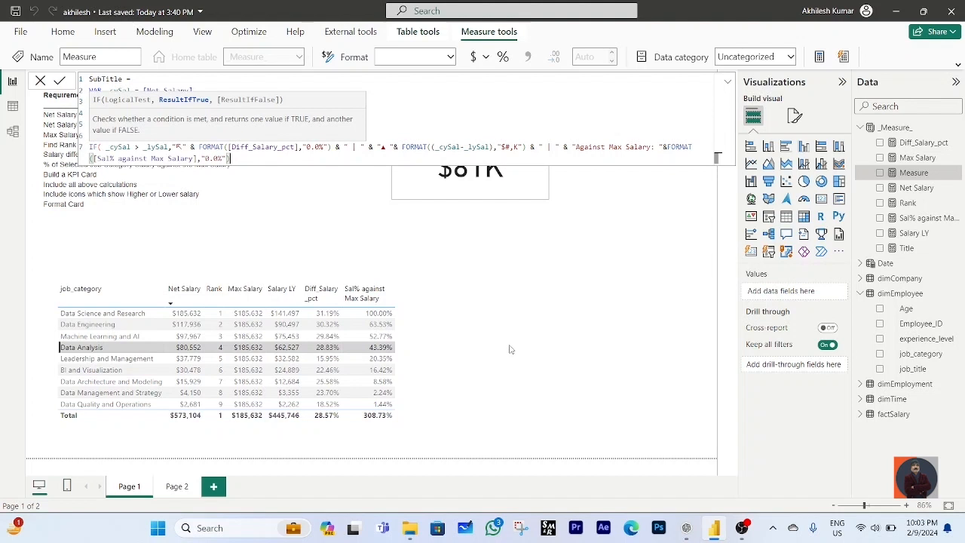
# - Duplicate the IF function's entire true result as its false result, separated by a comma
pyautogui.write(')')
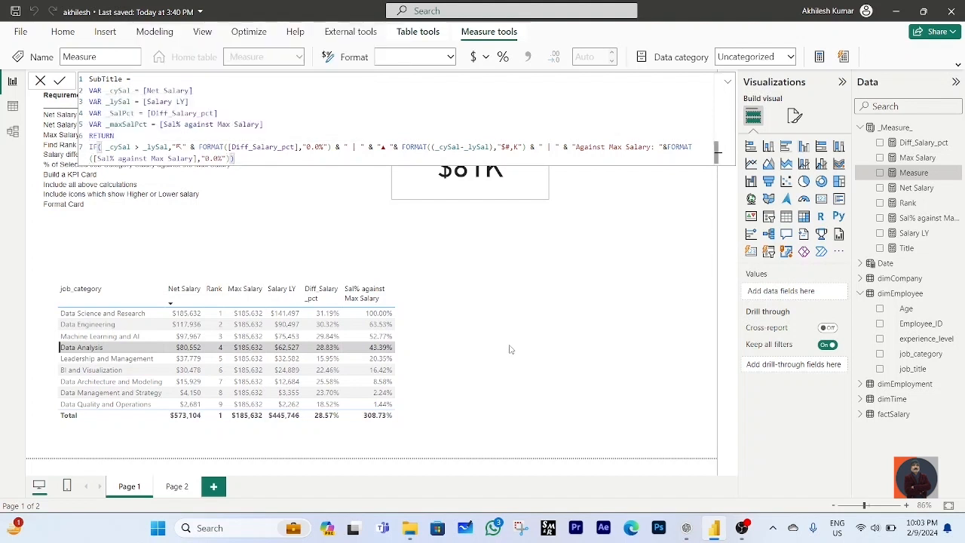
pyautogui.press('BackSpace')
pyautogui.write(',')
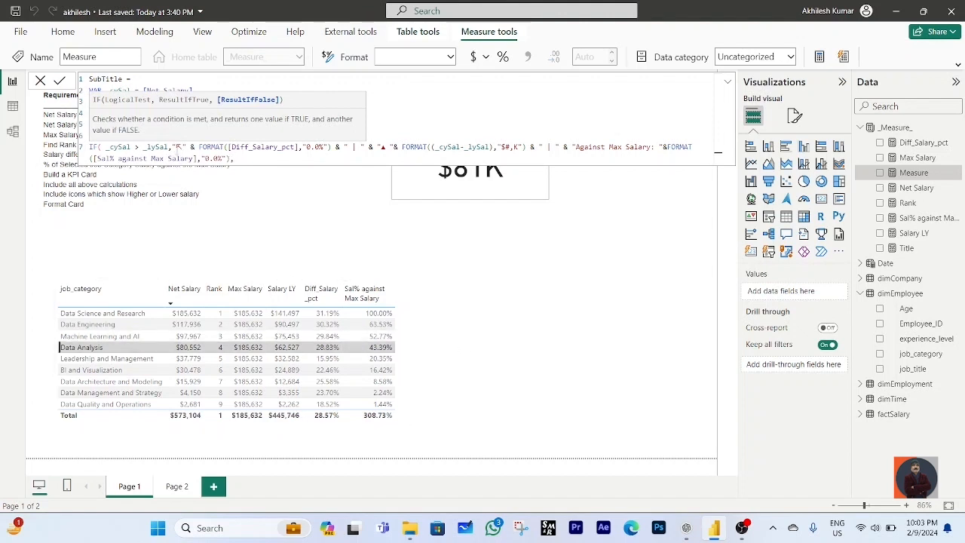
pyautogui.click(174, 149)
pyautogui.moveTo(173, 147); pyautogui.dragTo(231, 159)
pyautogui.hotkey('ctrl', 'c')
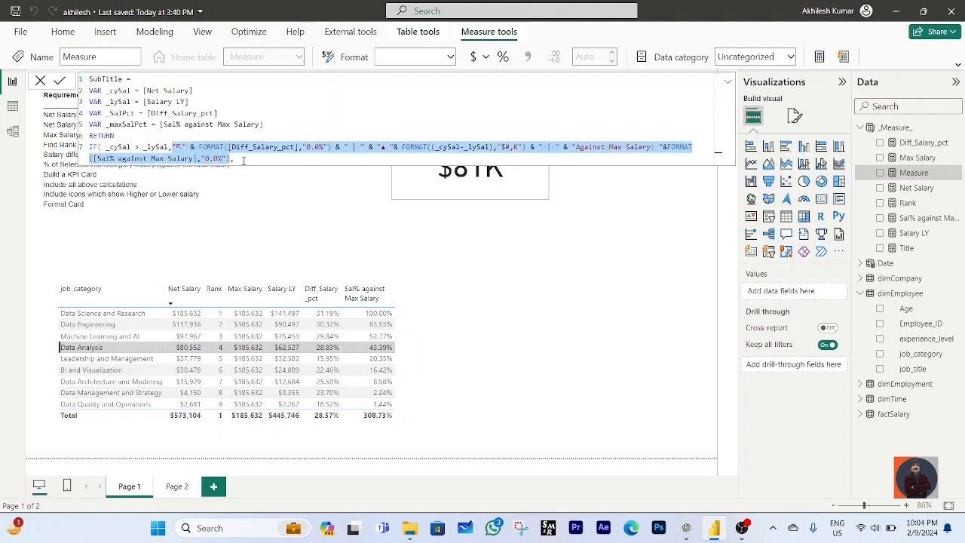
pyautogui.click(243, 160)
pyautogui.write(',')
pyautogui.hotkey('ctrl', 'v')
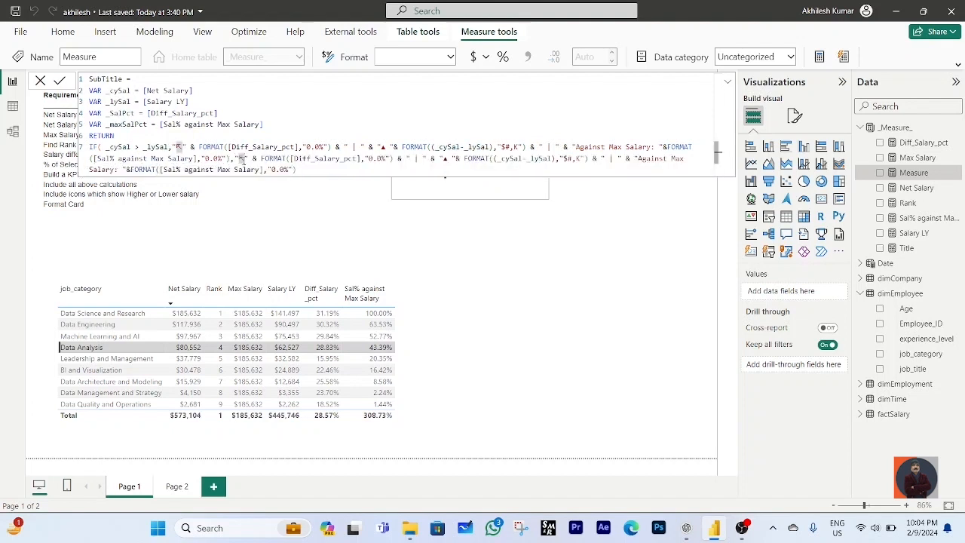
# - Replace the diagonal up arrow at the start of the false result with the diagonal down arrow symbol
pyautogui.press('BackSpace')
pyautogui.press('BackSpace')
pyautogui.press('super+period')
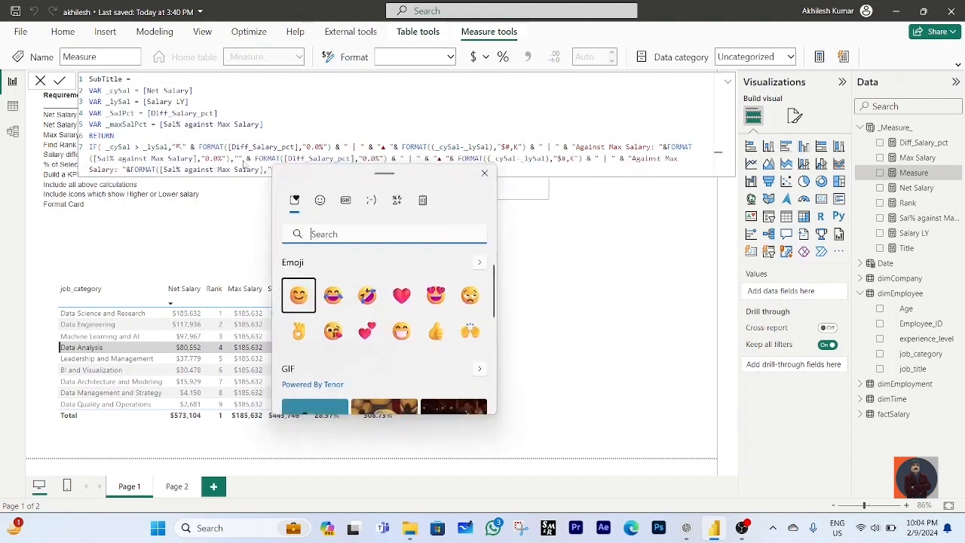
pyautogui.scroll(-3, 414, 347)
pyautogui.scroll(-5, 414, 348)
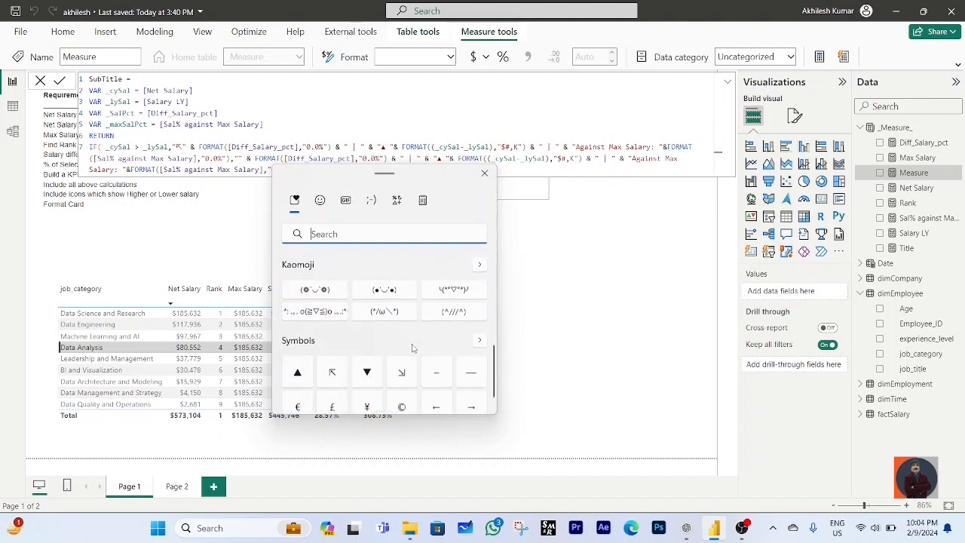
pyautogui.click(403, 361)
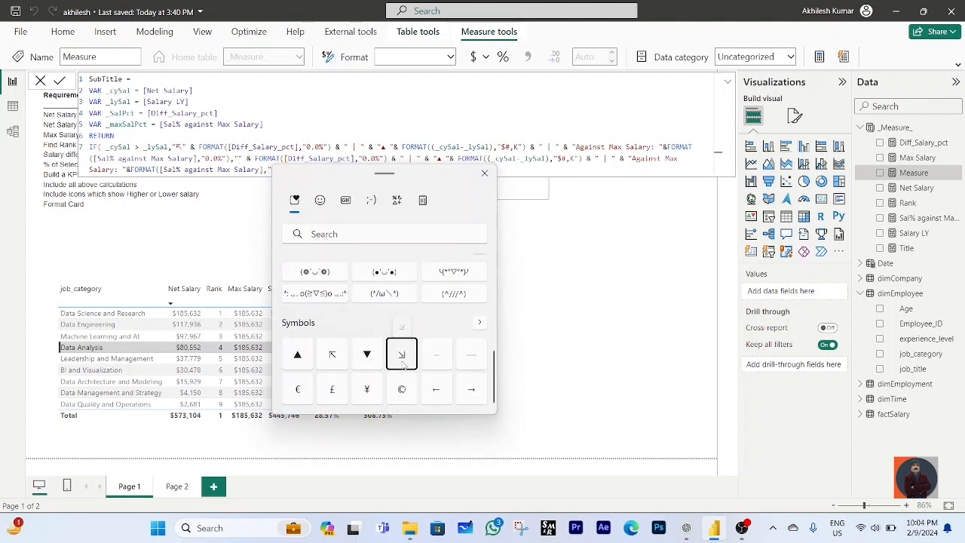
pyautogui.press('Escape')
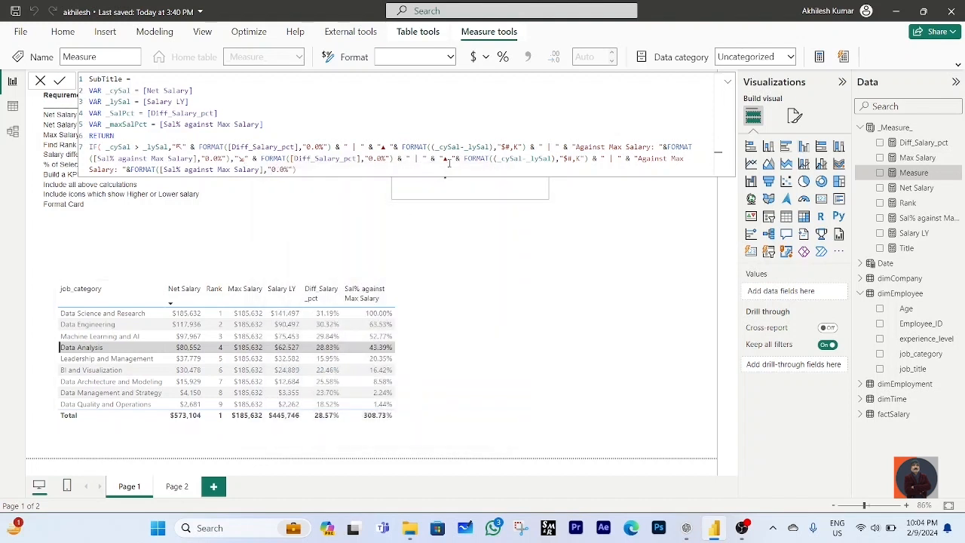
# - Replace the up triangle in the false result with the down triangle symbol "▼"
pyautogui.press('BackSpace')
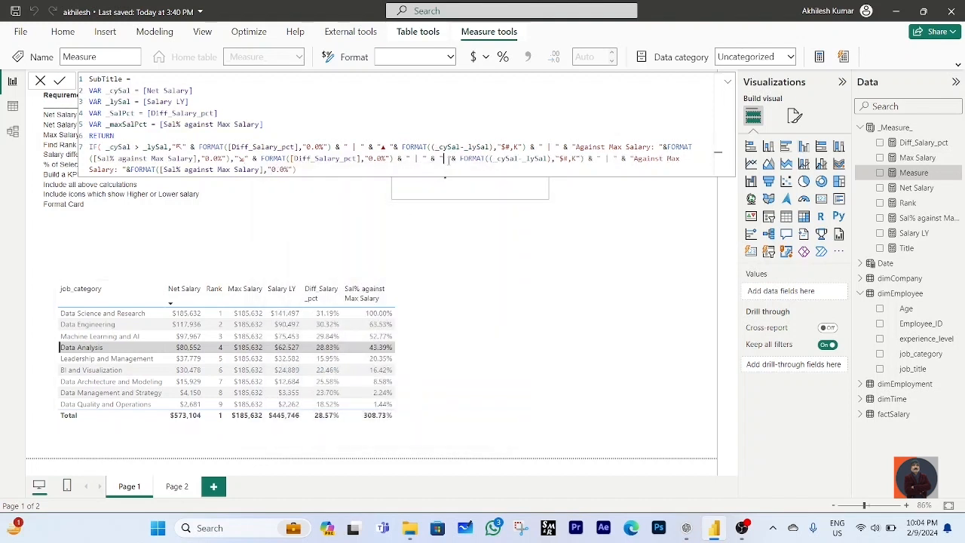
pyautogui.press('super+period')
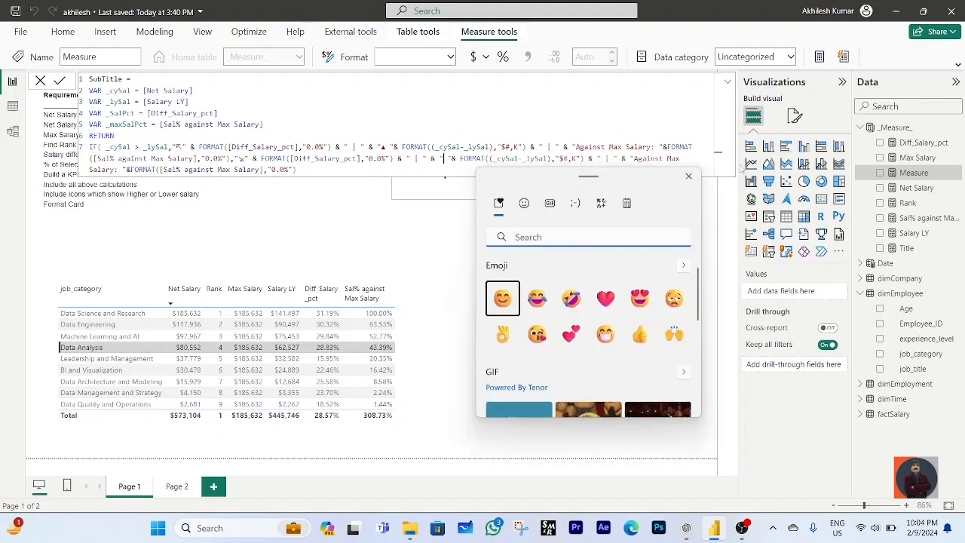
pyautogui.scroll(-1, 610, 352)
pyautogui.scroll(-3, 610, 352)
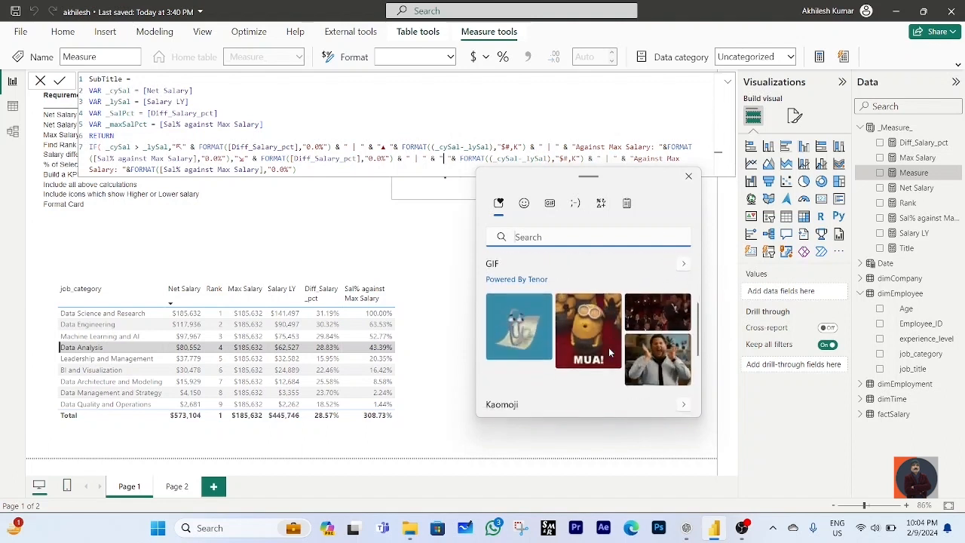
pyautogui.click(613, 407)
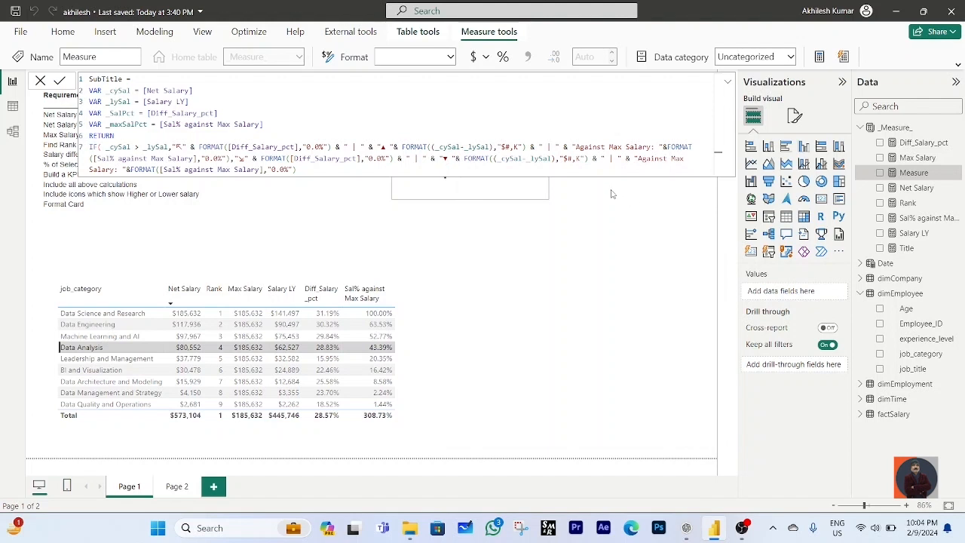
# - Close the IF expression with a final parenthesis and commit the SubTitle measure
pyautogui.click(316, 175)
pyautogui.write(')')
pyautogui.press('Return')
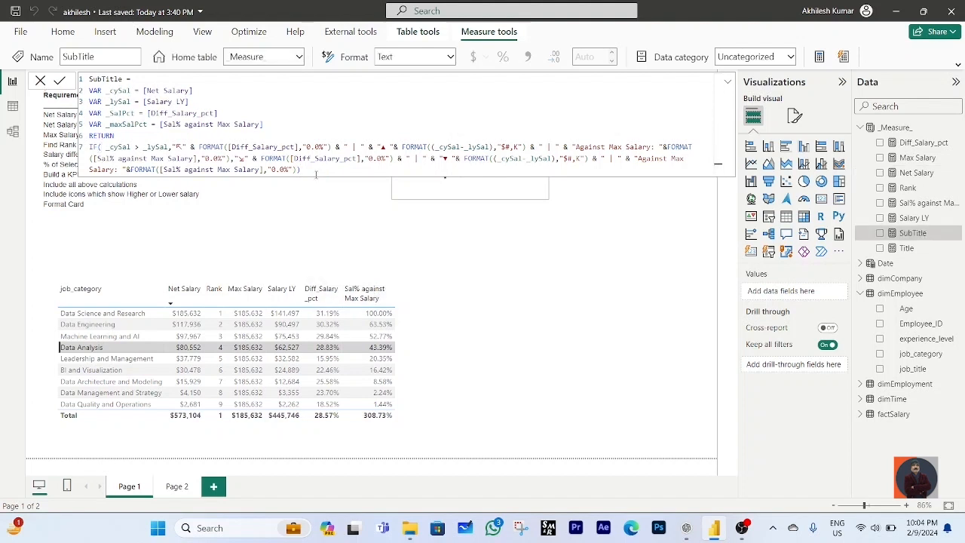
pyautogui.click(484, 300)
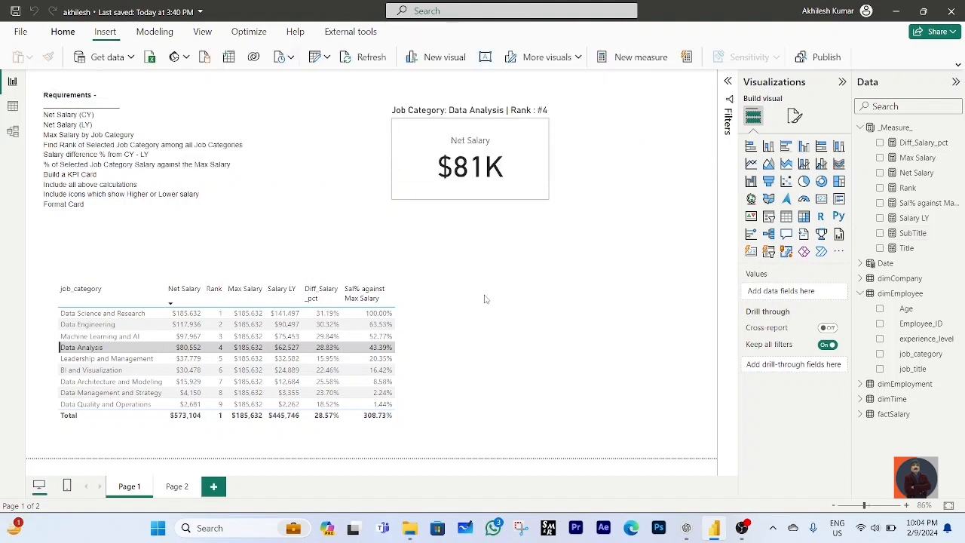
# - Turn on the subtitle for the Net Salary card and expand its subtitle settings
pyautogui.click(530, 189)
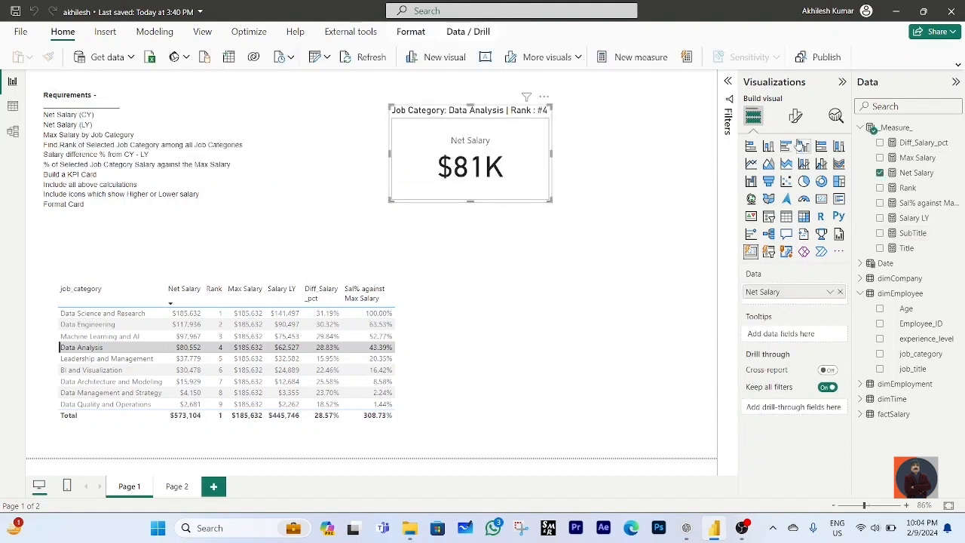
pyautogui.click(795, 115)
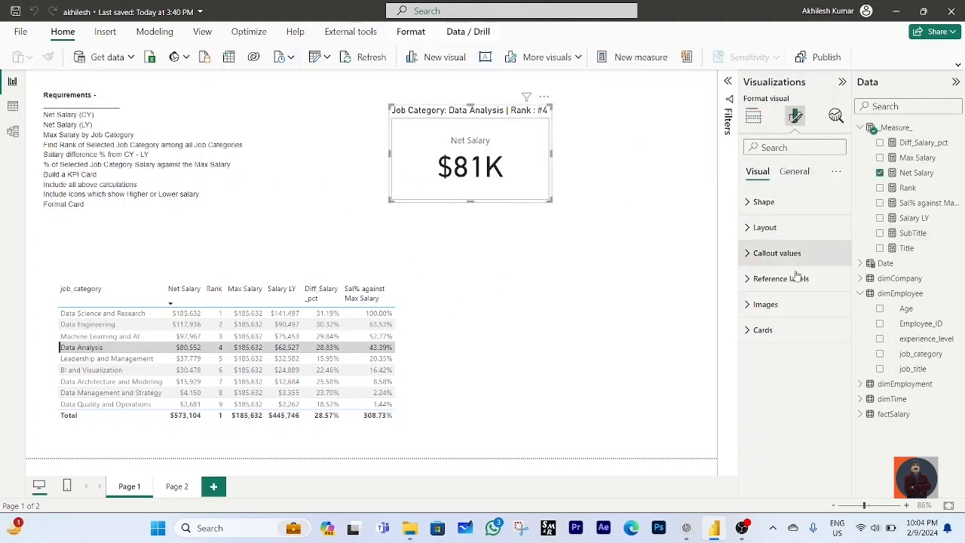
pyautogui.click(795, 172)
pyautogui.click(749, 227)
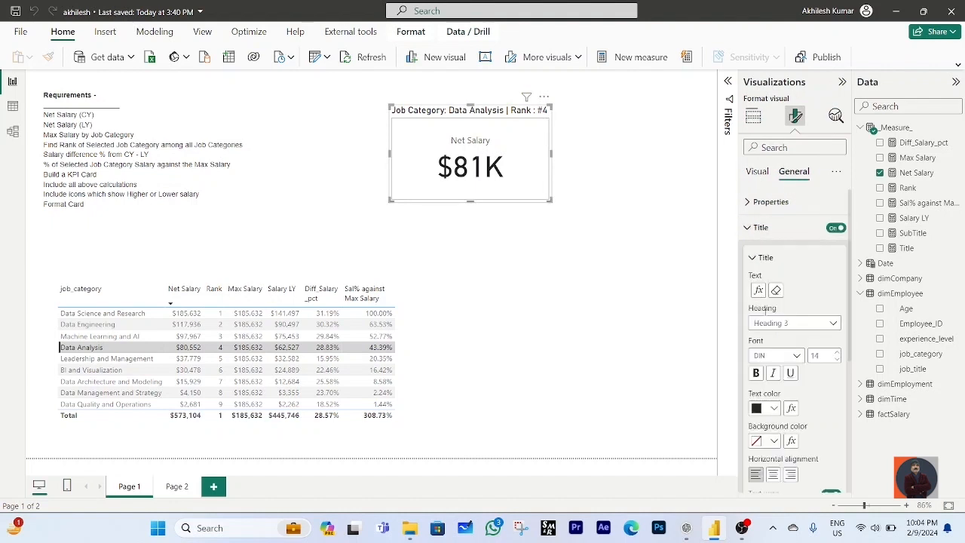
pyautogui.scroll(-3, 773, 332)
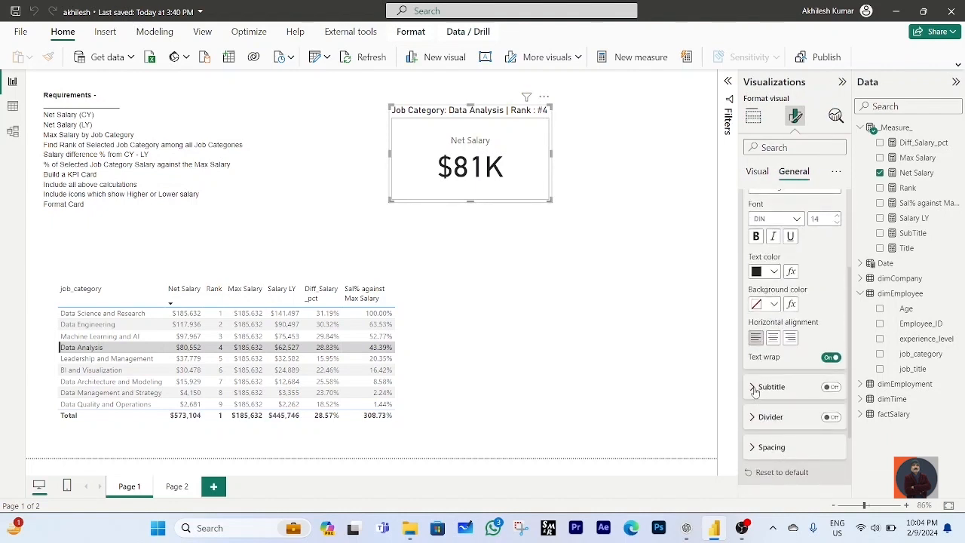
pyautogui.click(831, 387)
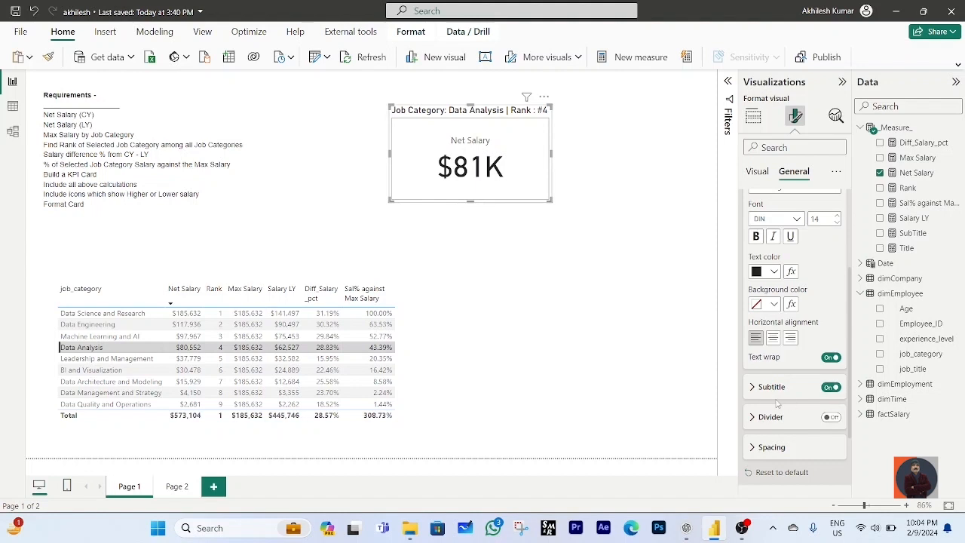
pyautogui.click(762, 392)
pyautogui.scroll(-3, 806, 372)
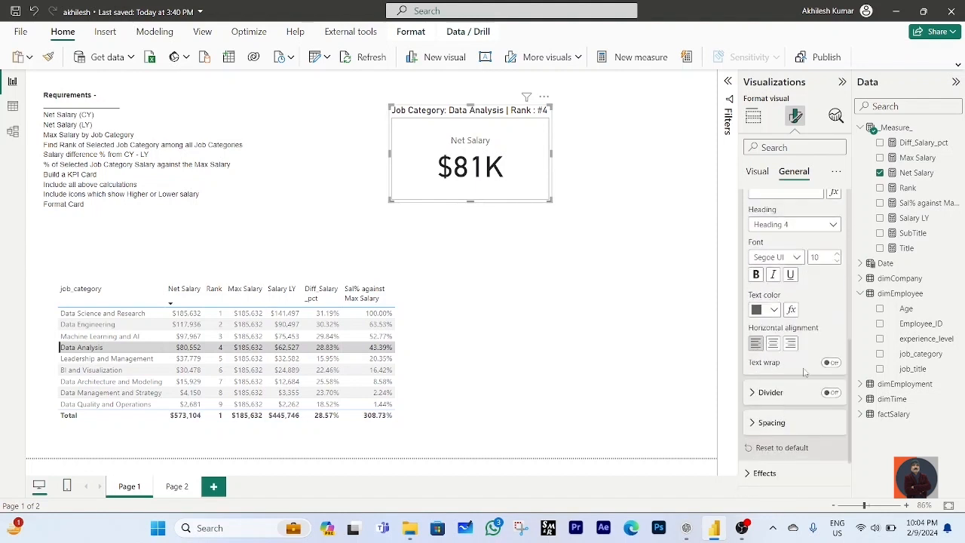
pyautogui.scroll(1, 802, 340)
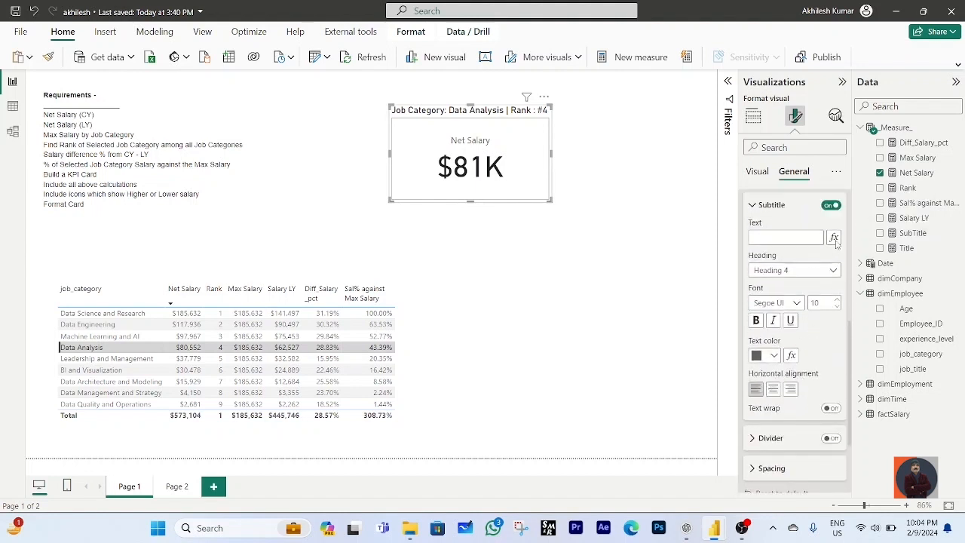
# - Set the card's subtitle text by conditional formatting to the field value of the SubTitle measure
pyautogui.click(835, 238)
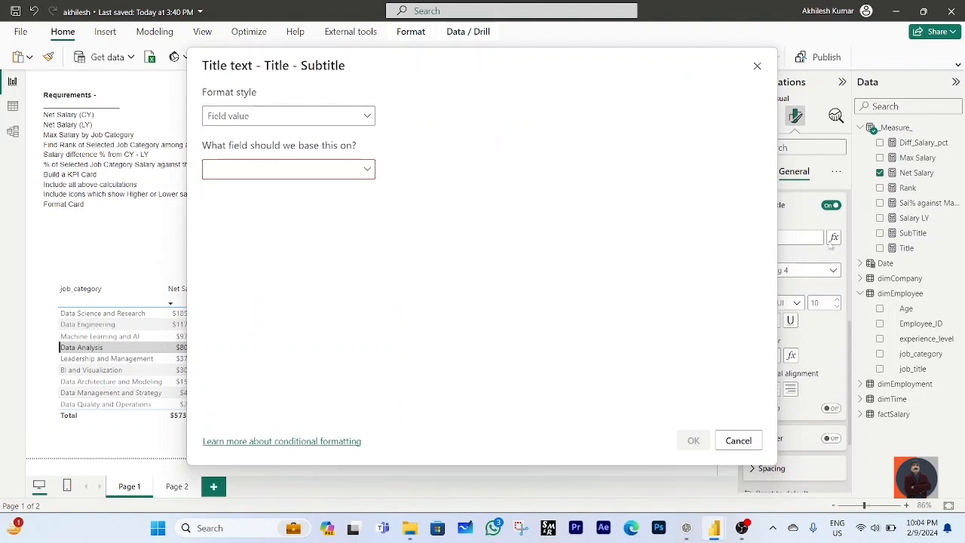
pyautogui.click(368, 119)
pyautogui.click(336, 137)
pyautogui.click(368, 171)
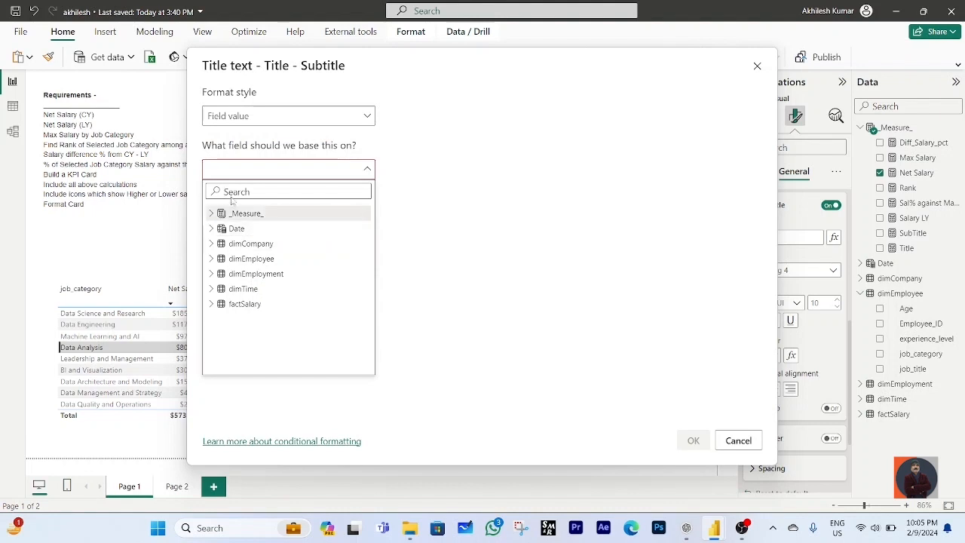
pyautogui.click(238, 190)
pyautogui.write('sub')
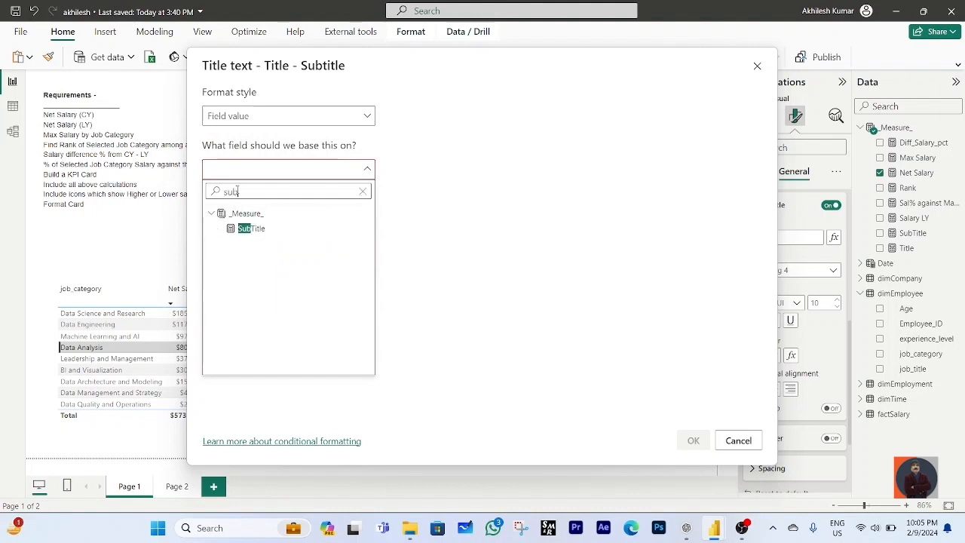
pyautogui.click(243, 230)
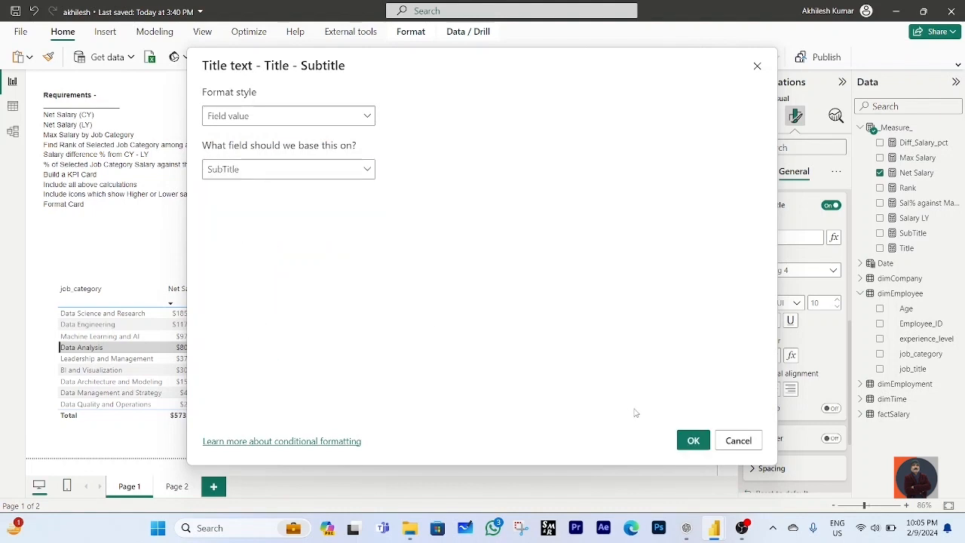
pyautogui.click(688, 441)
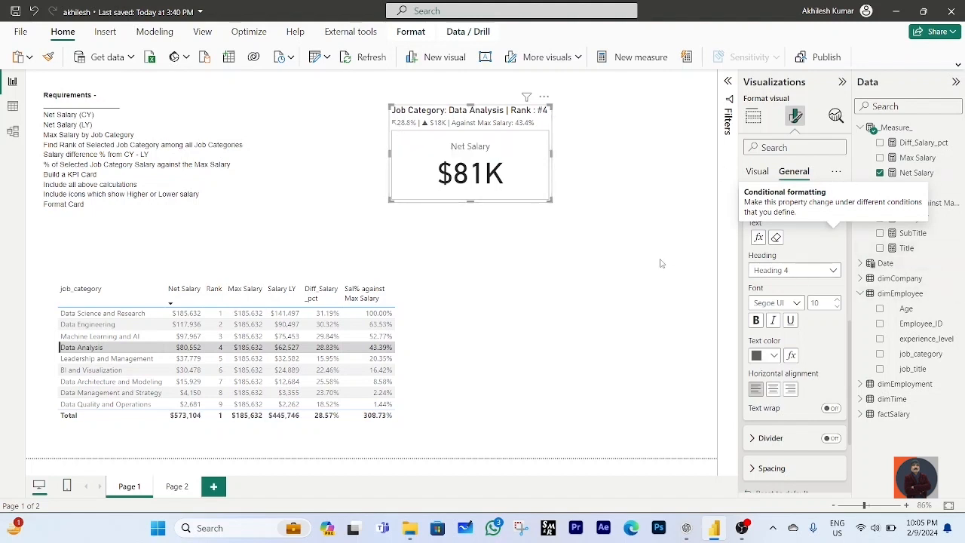
# - Add a space after the diagonal arrow symbol in both results of the SubTitle measure and commit it
pyautogui.click(699, 259)
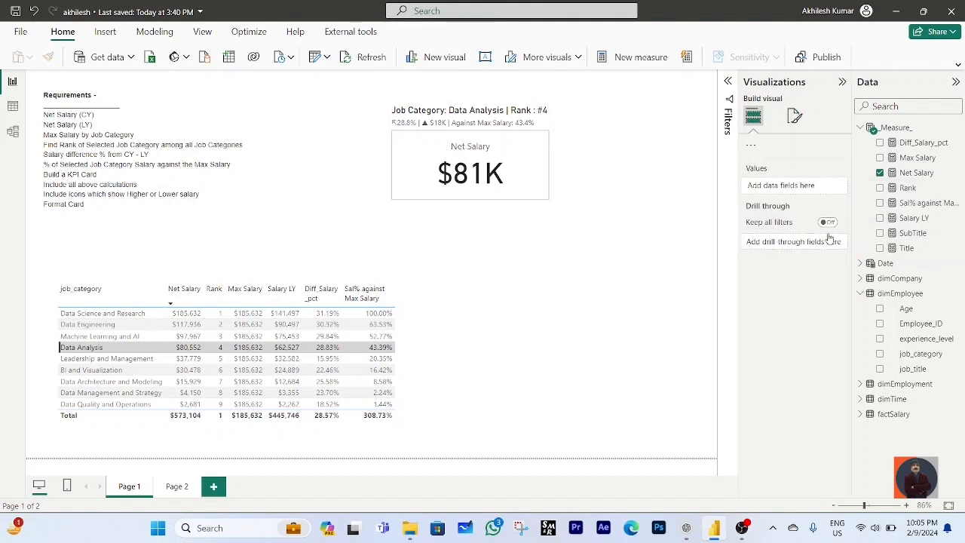
pyautogui.click(912, 233)
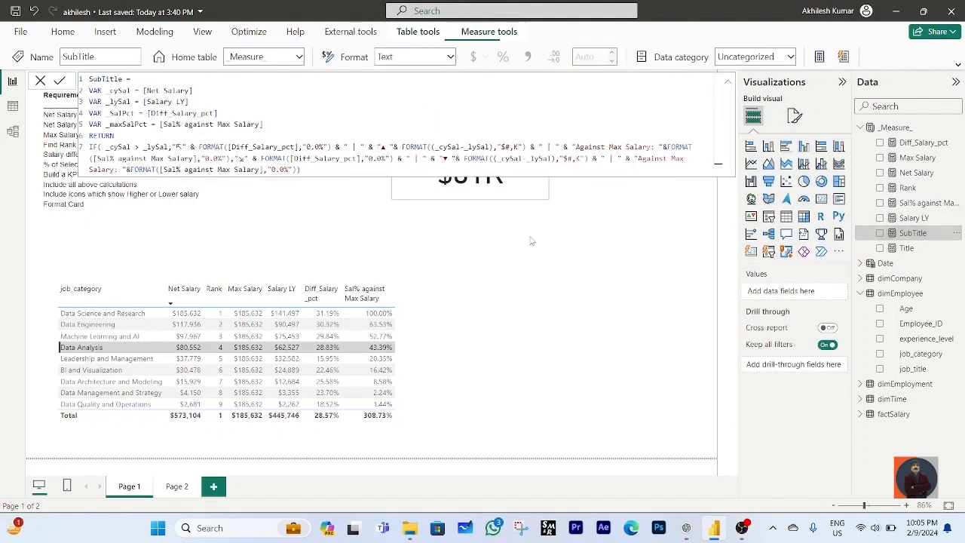
pyautogui.click(182, 148)
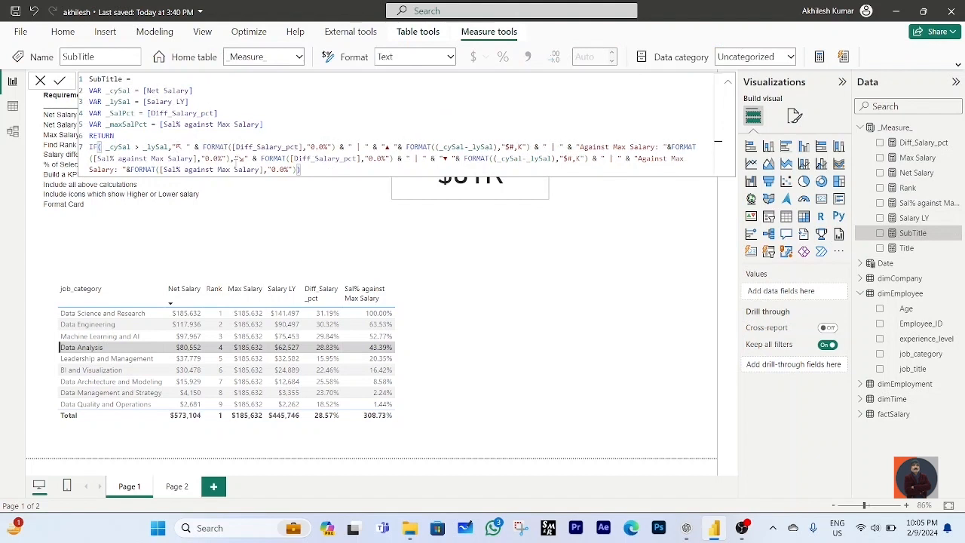
pyautogui.click(245, 159)
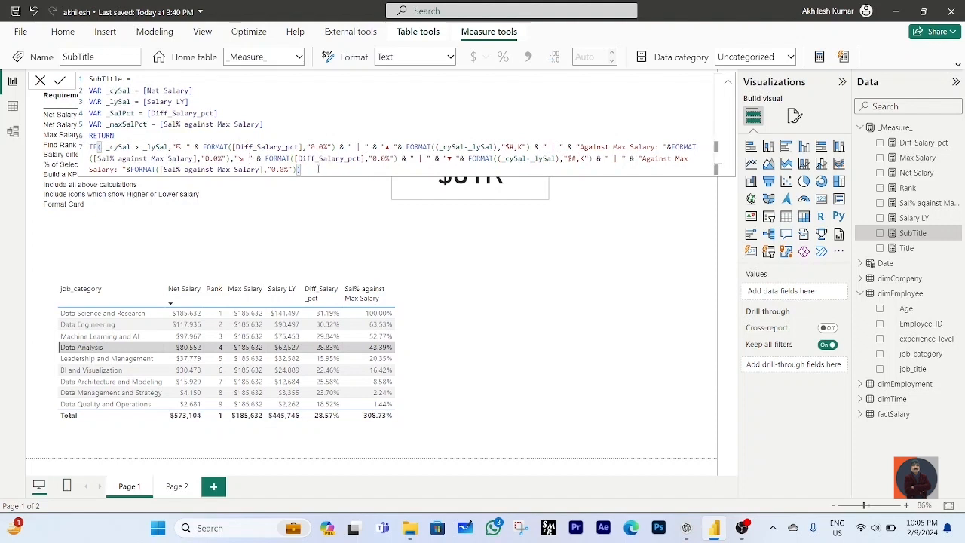
pyautogui.click(470, 370)
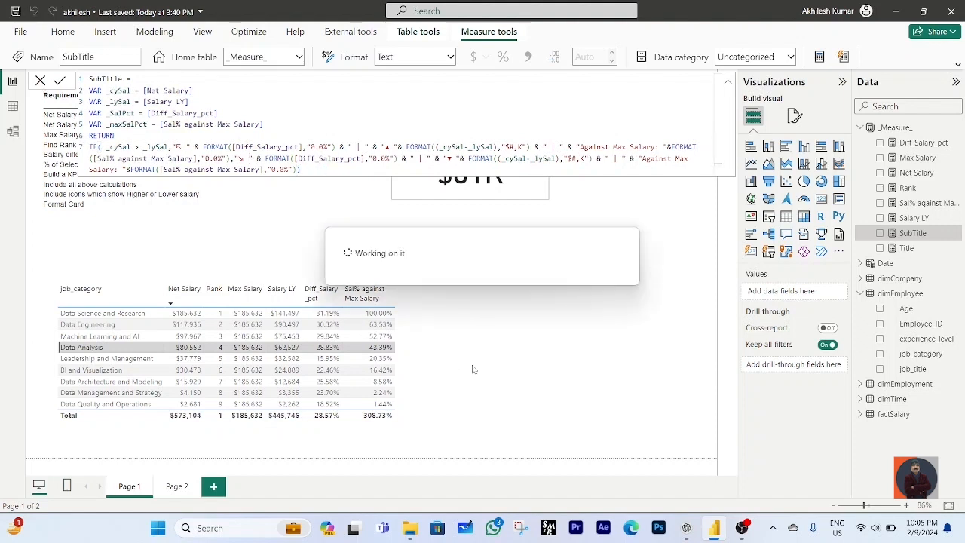
pyautogui.click(538, 300)
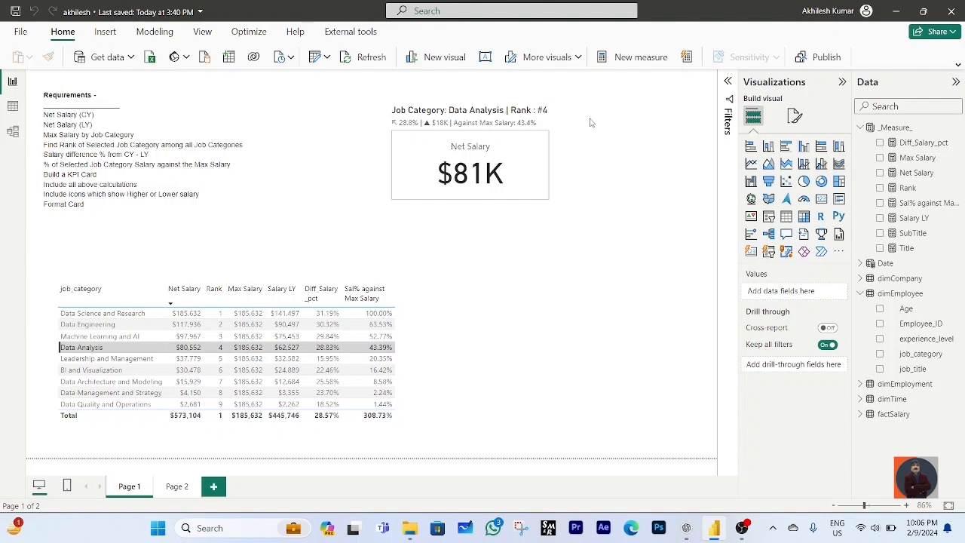
# - Filter the KPI card to the BI and Visualization job category through the table, and select the card
pyautogui.click(103, 373)
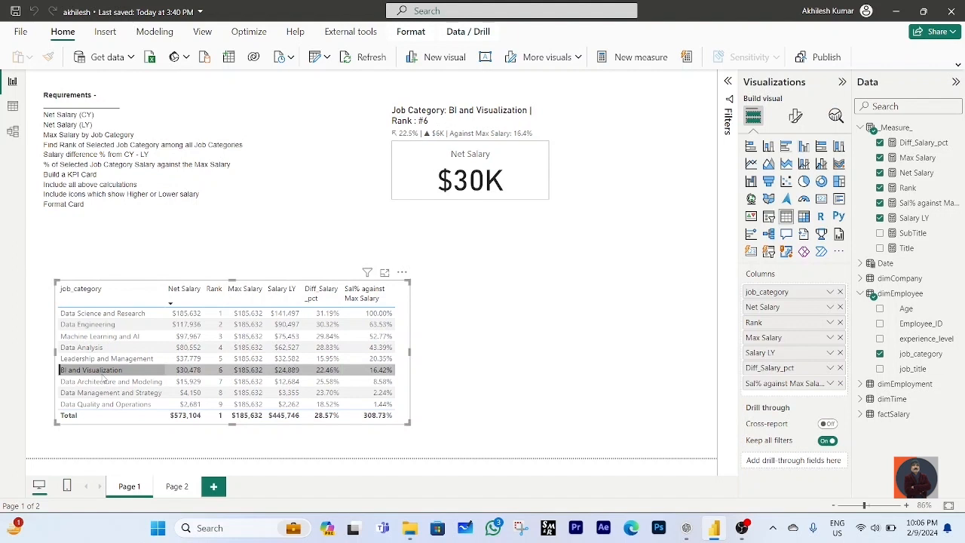
pyautogui.click(556, 133)
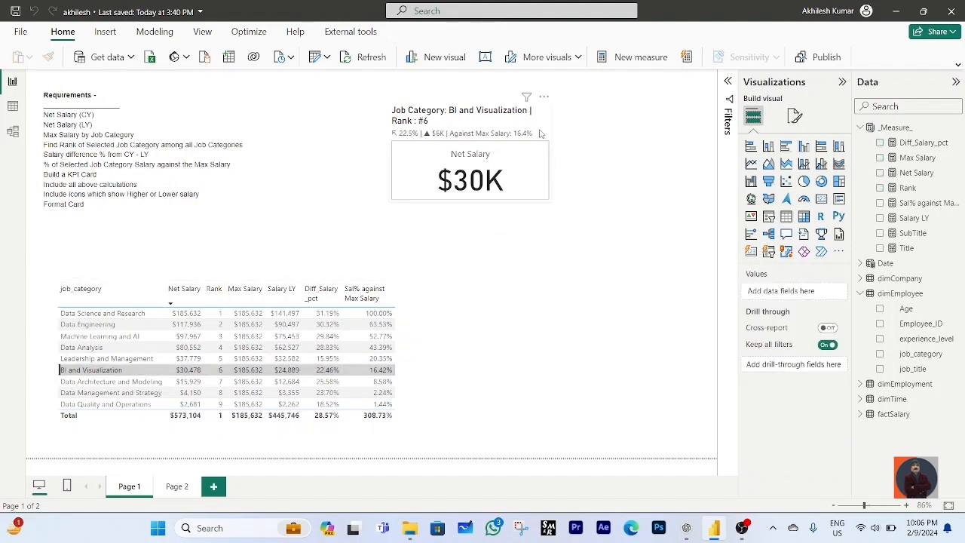
pyautogui.click(541, 129)
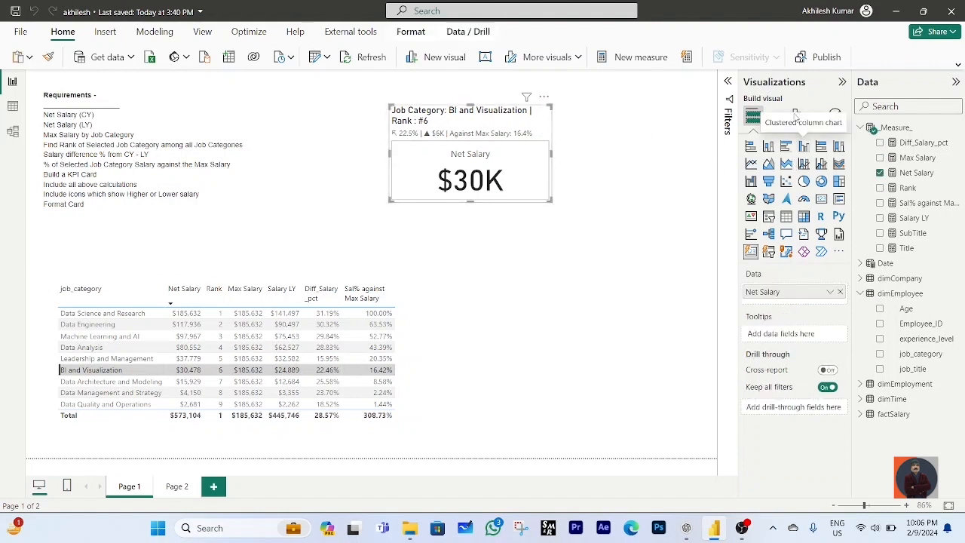
# - Set the Net Salary card's title font size to 10 and make the title bold
pyautogui.click(796, 115)
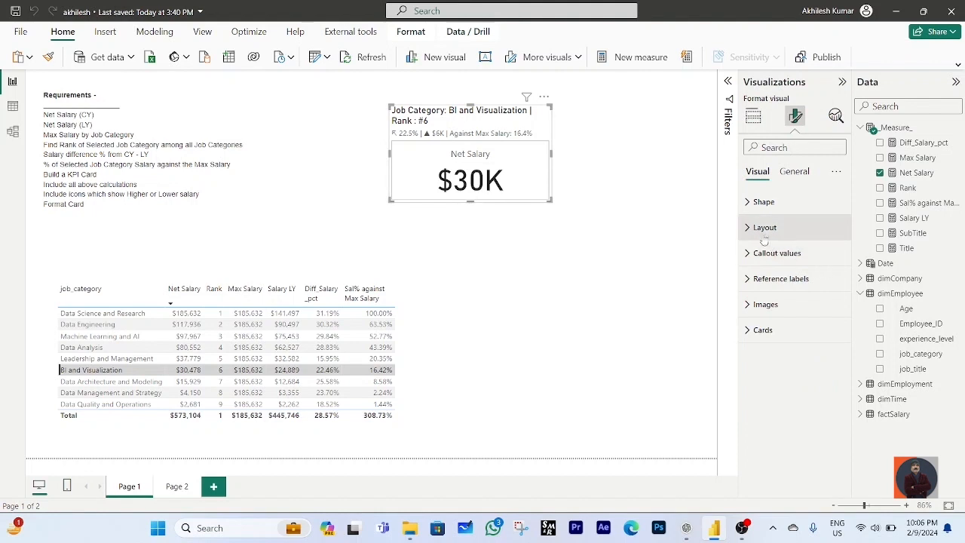
pyautogui.click(791, 173)
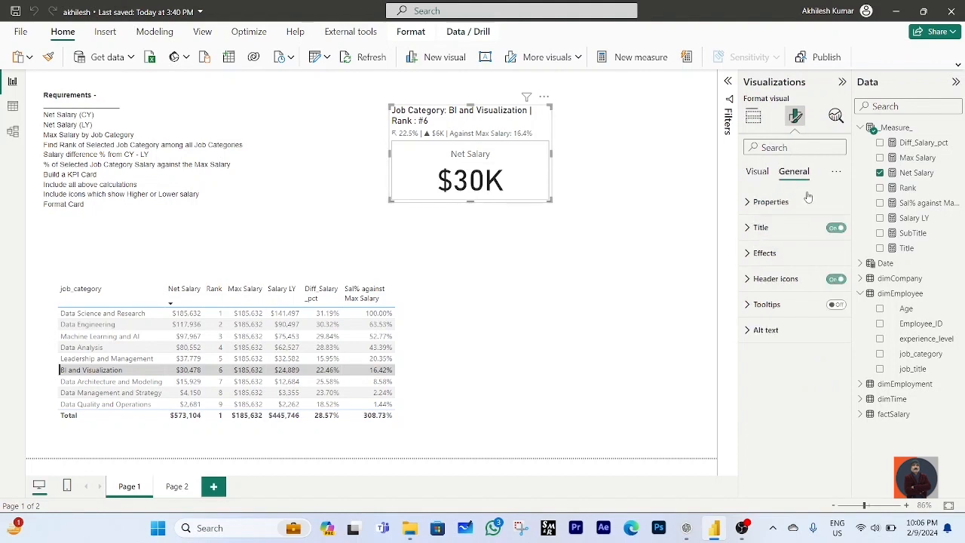
pyautogui.click(748, 231)
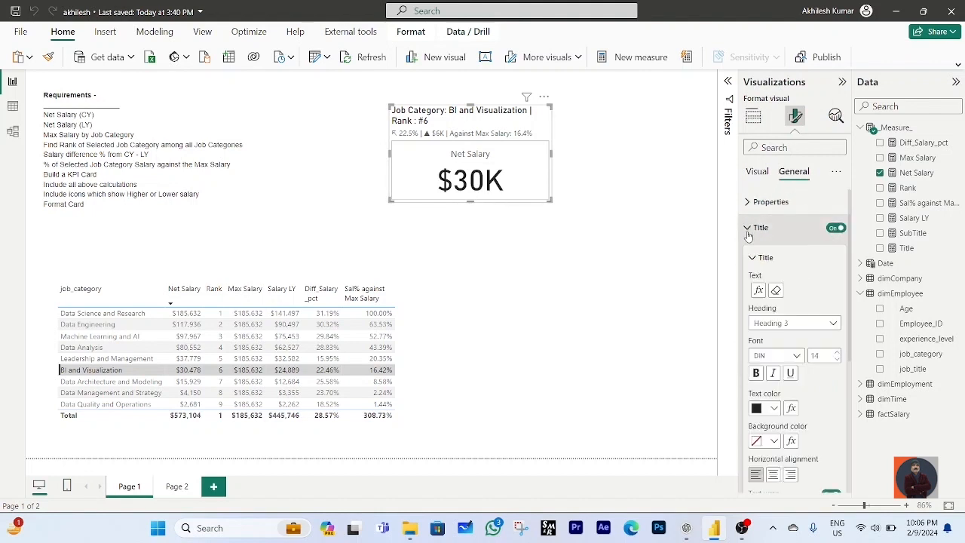
pyautogui.doubleClick(817, 356)
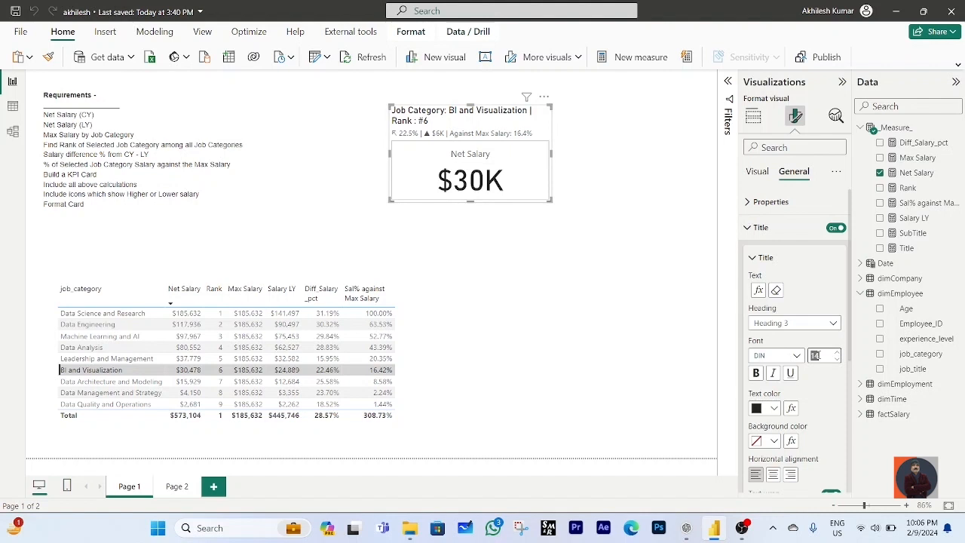
pyautogui.write('10')
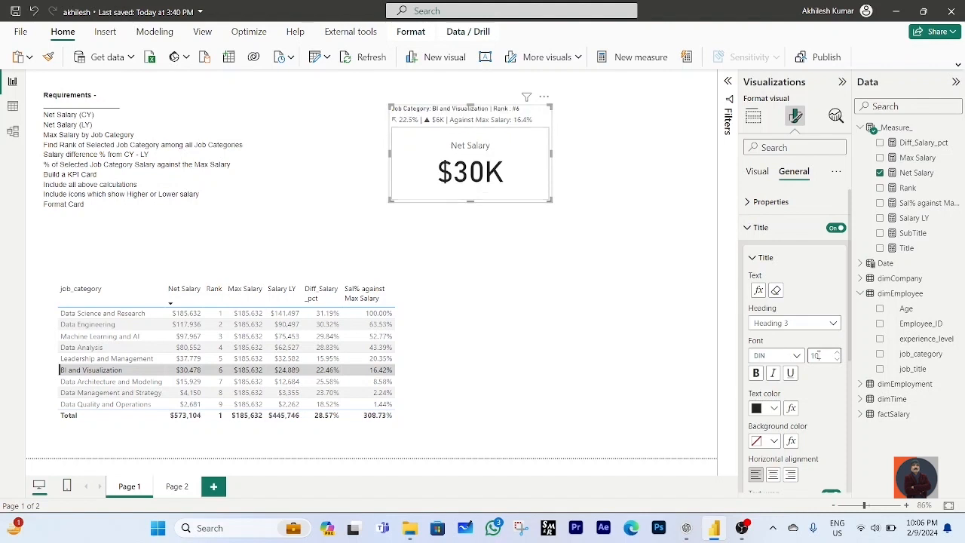
pyautogui.click(757, 374)
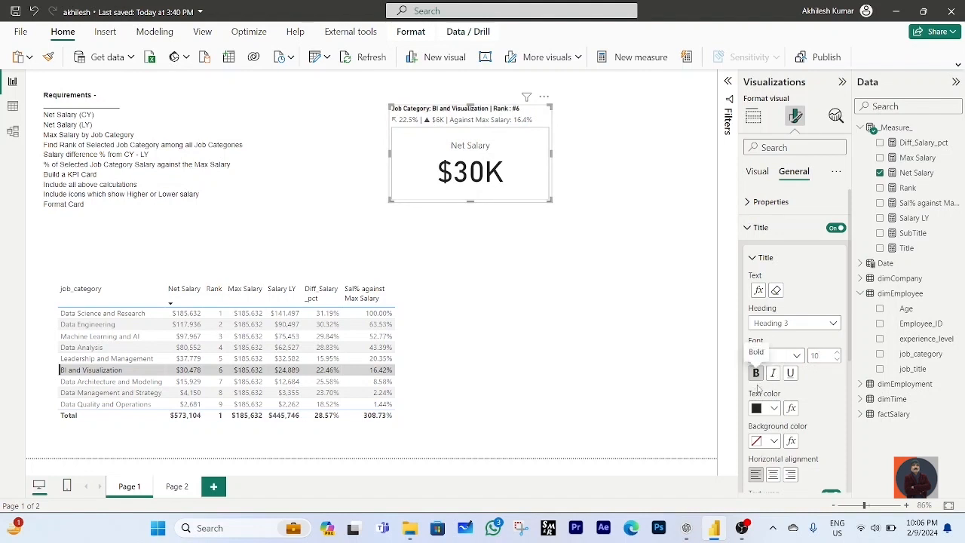
# - Make the Net Salary card's subtitle bold and deselect the card
pyautogui.scroll(-3, 796, 441)
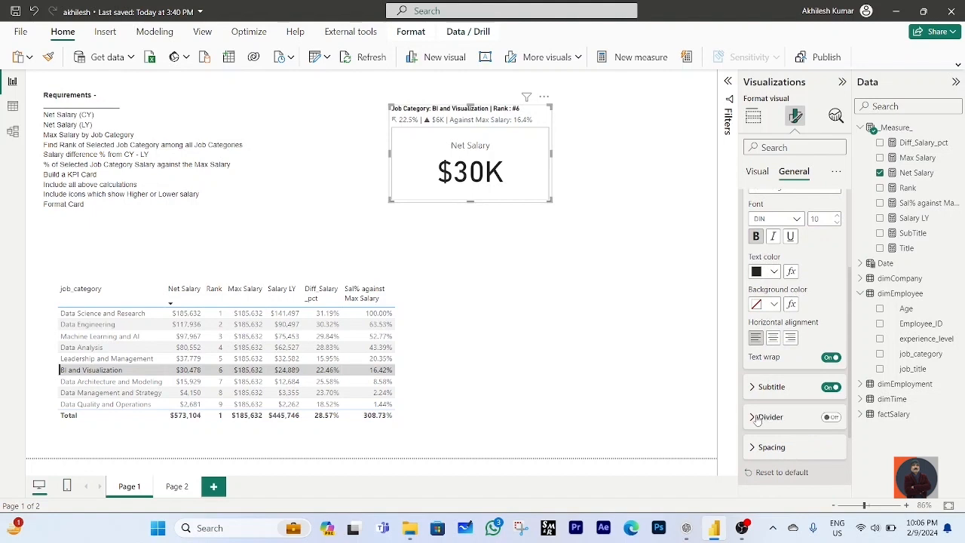
pyautogui.click(750, 389)
pyautogui.scroll(-3, 763, 405)
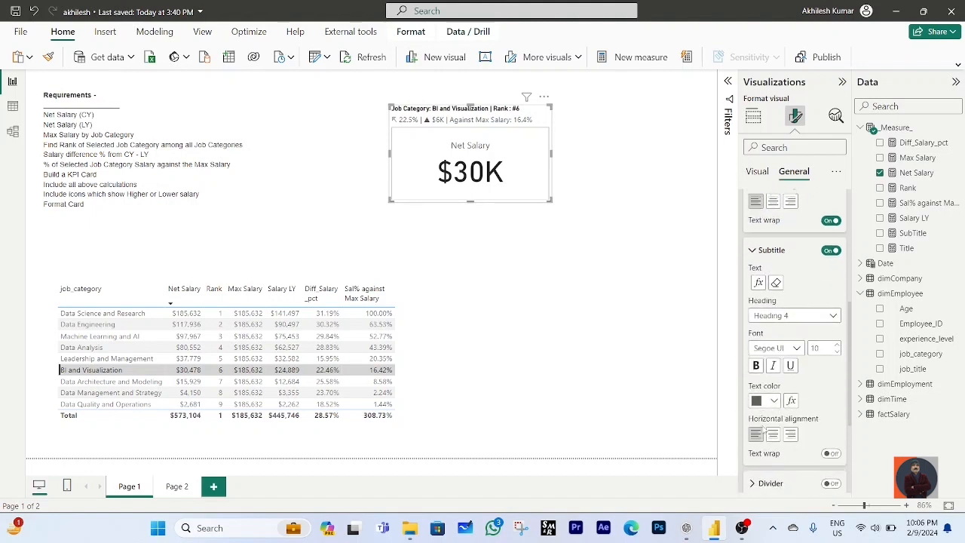
pyautogui.click(756, 366)
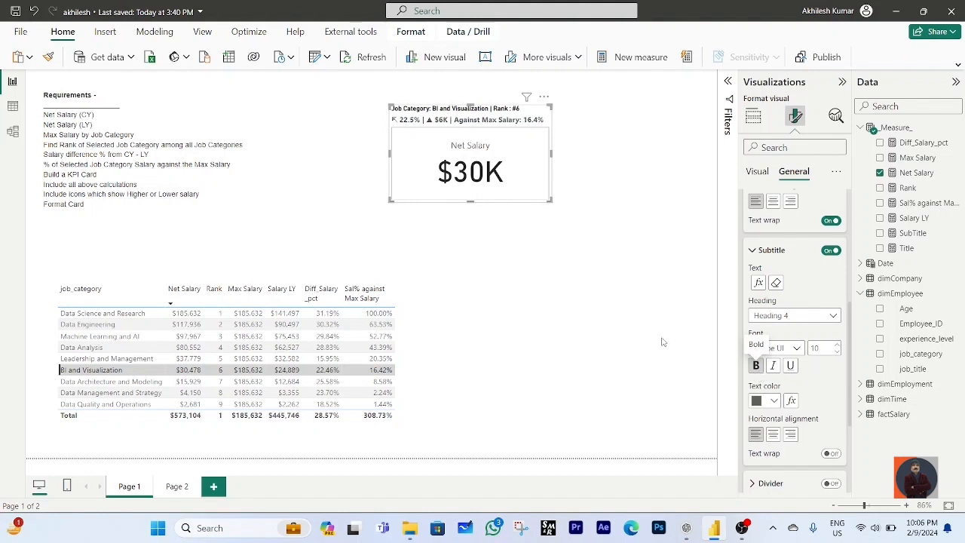
pyautogui.click(542, 270)
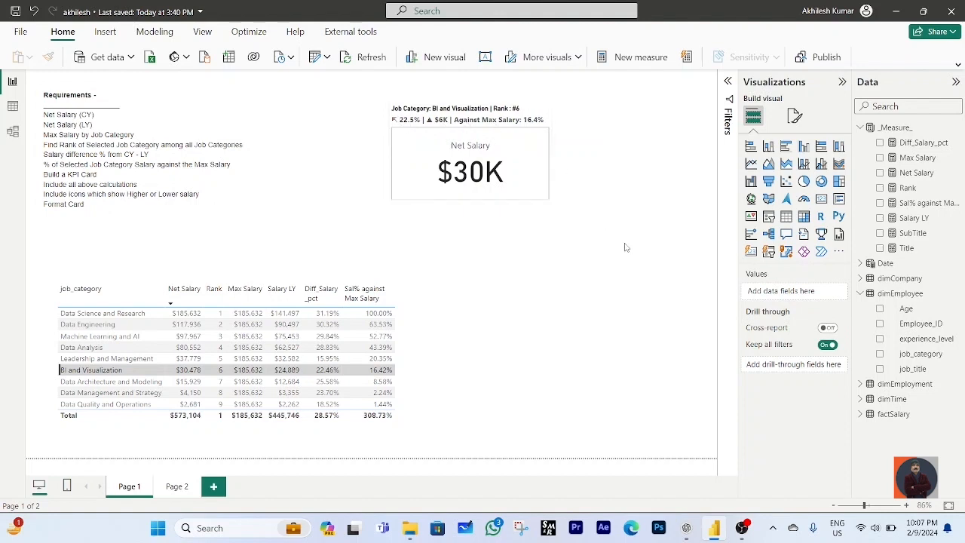
# - Create a new measure named Color Format in the _Measure_ table
pyautogui.click(894, 128)
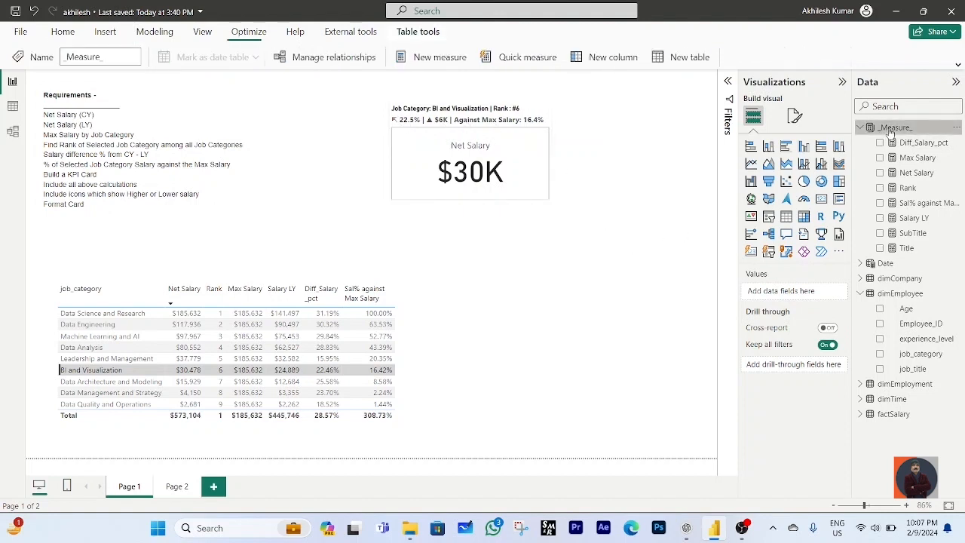
pyautogui.click(440, 57)
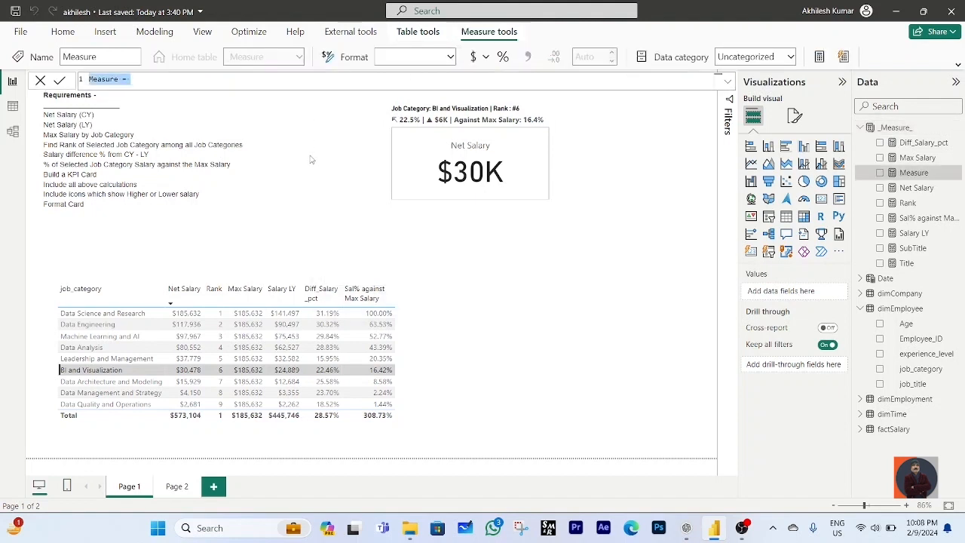
pyautogui.write('Con')
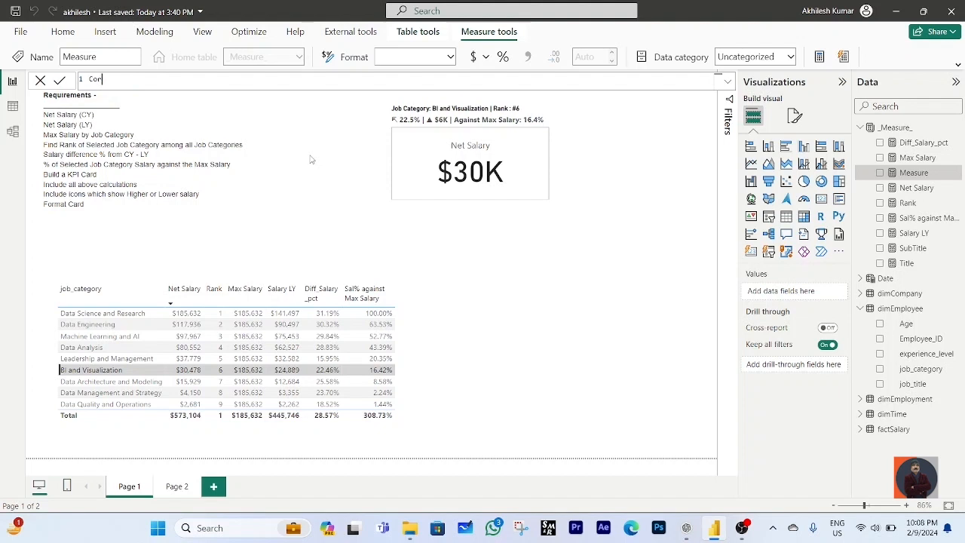
pyautogui.write('or Format =')
pyautogui.hotkey('shift', 'Return')
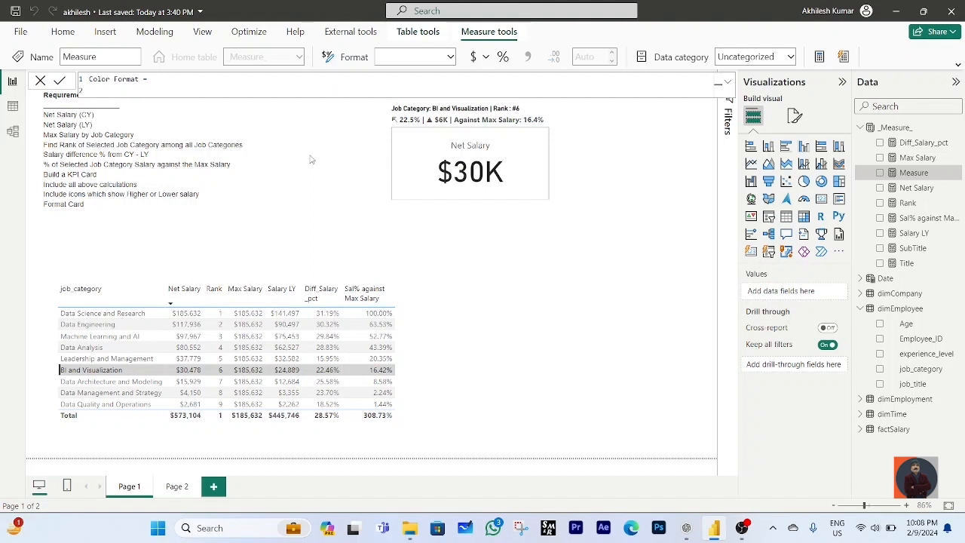
# - Define the variables val1 = [Net Salary] and val2 = [Salary LY] in the Color Format measure
pyautogui.write('var')
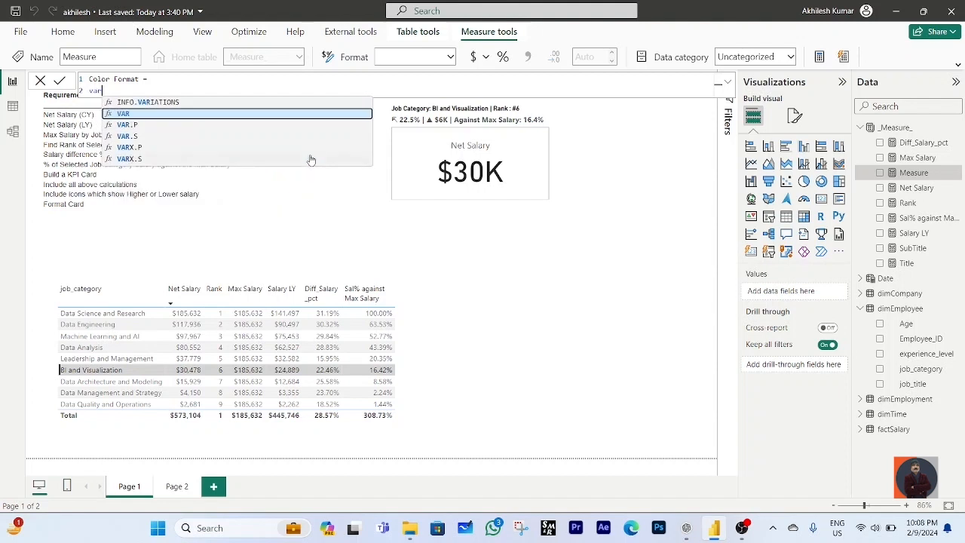
pyautogui.press('Tab')
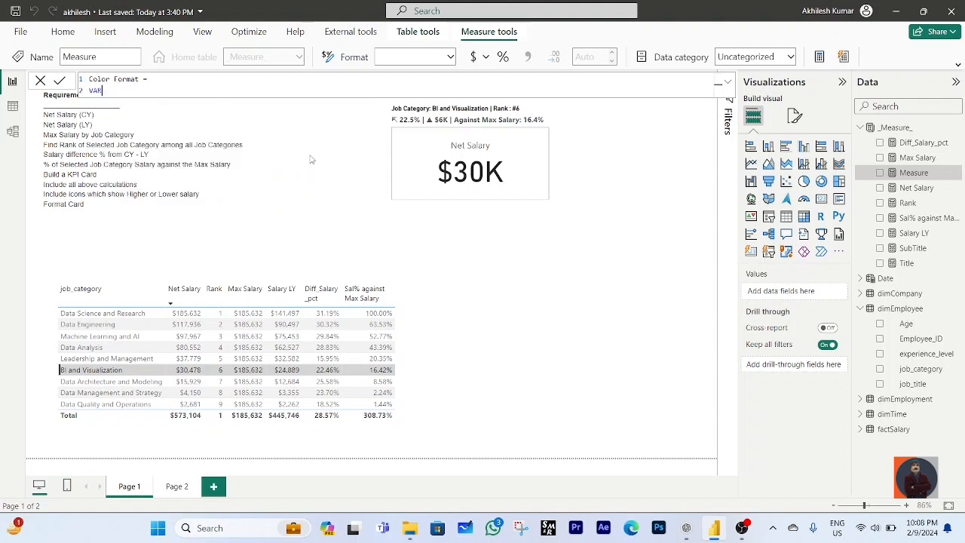
pyautogui.write('val1 = [ne')
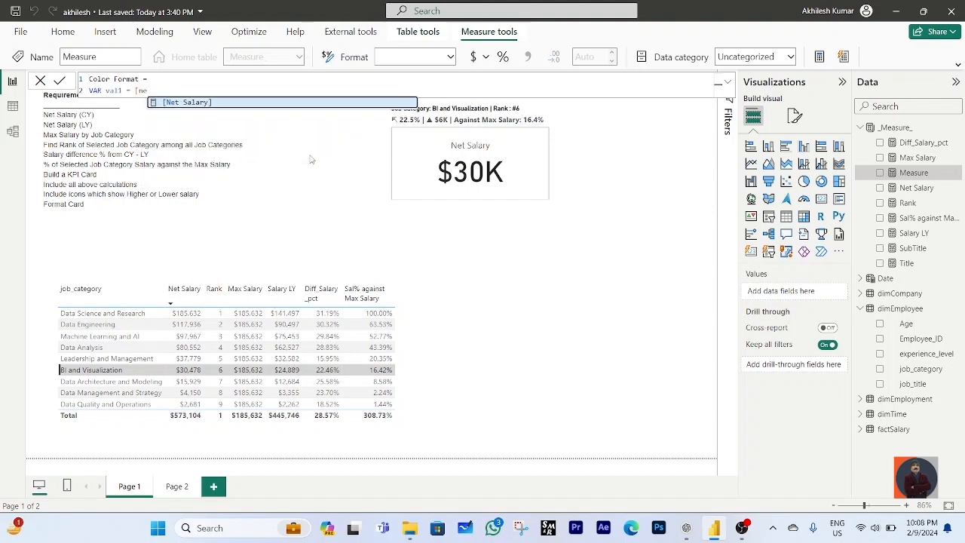
pyautogui.press('Tab')
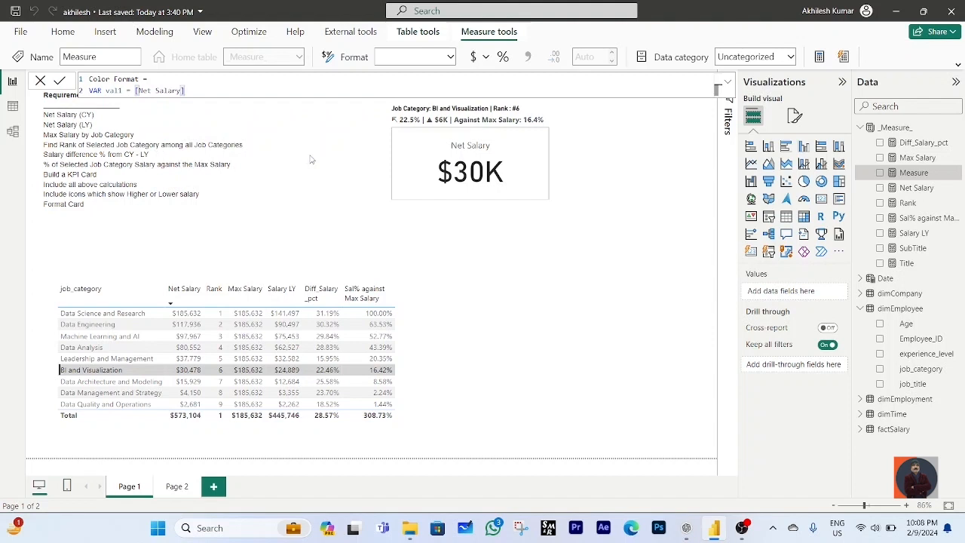
pyautogui.hotkey('shift', 'Return')
pyautogui.write('VAR')
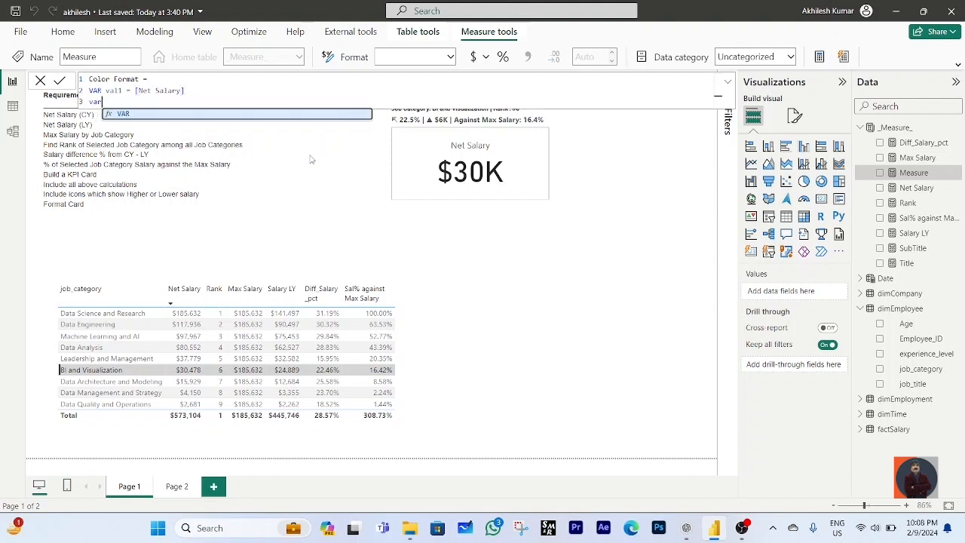
pyautogui.write(' val')
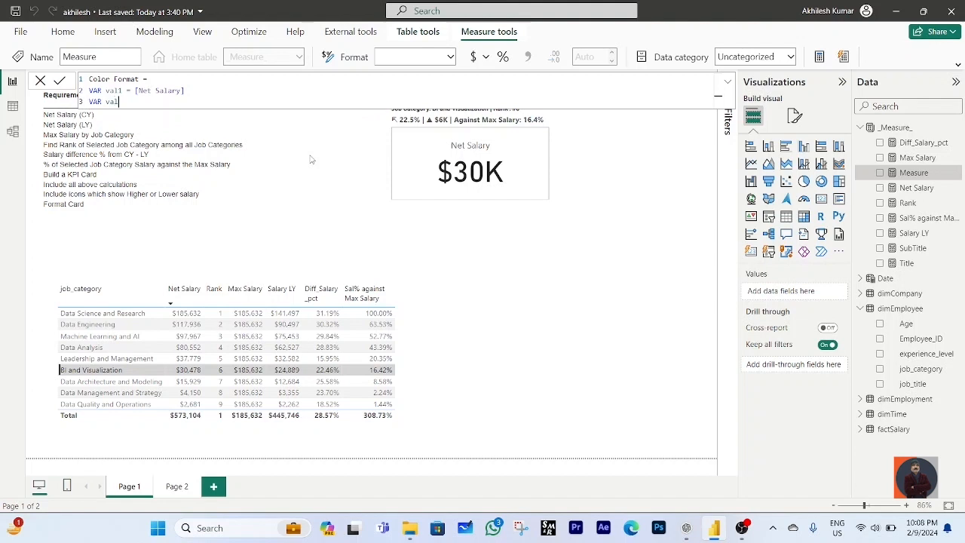
pyautogui.write('2 = ly')
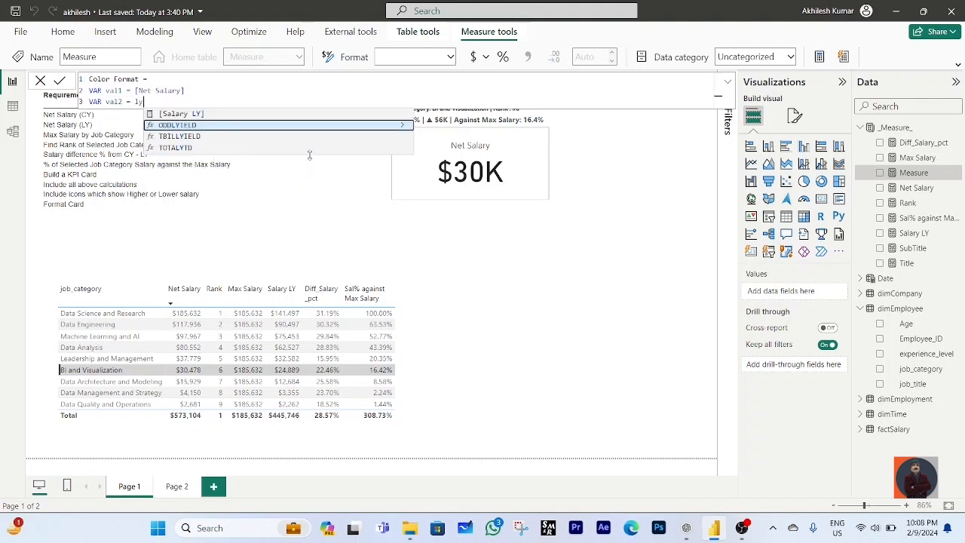
pyautogui.press('Up')
pyautogui.press('Tab')
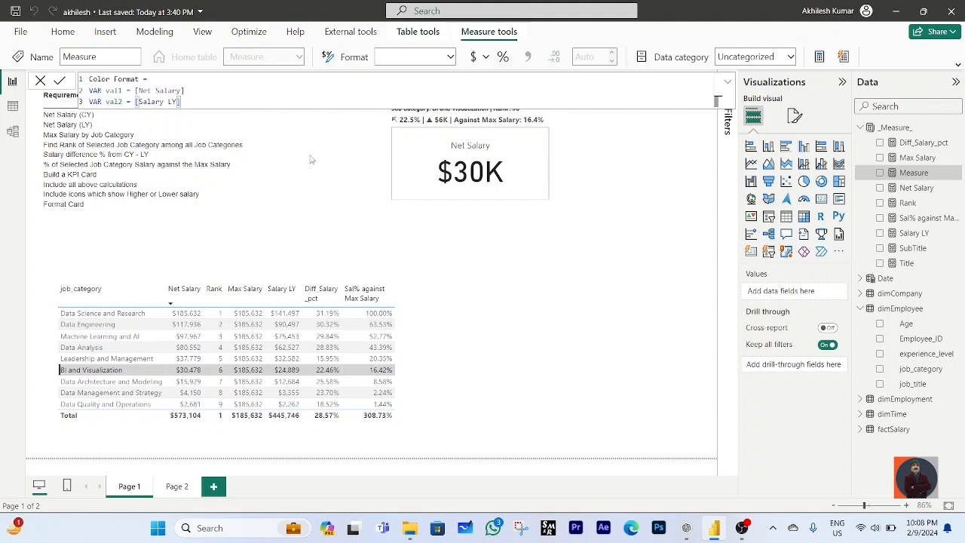
# - Add RETURN to the Color Format measure, followed by the start of a SWITCH function with TRUE() as its expression
pyautogui.hotkey('shift', 'Return')
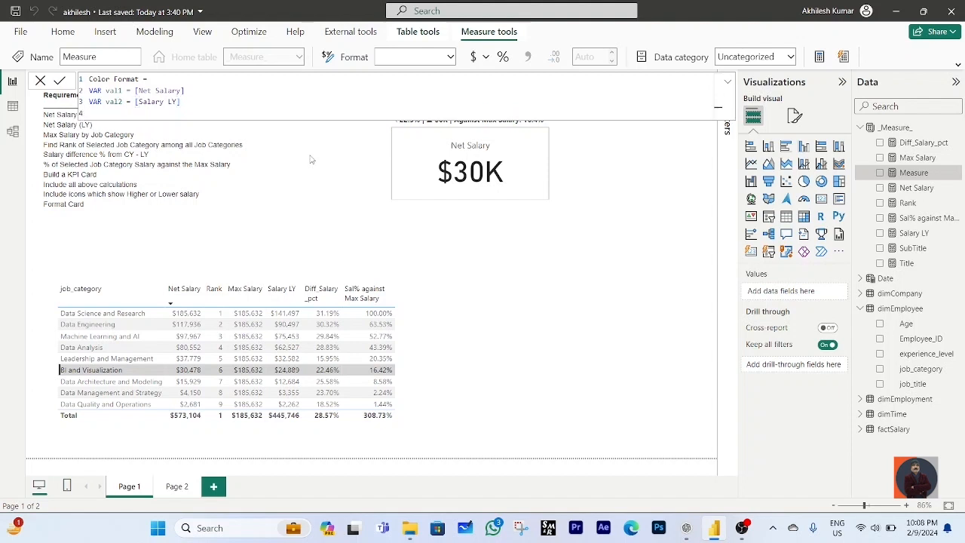
pyautogui.write('re')
pyautogui.press('Tab')
pyautogui.hotkey('shift', 'Return')
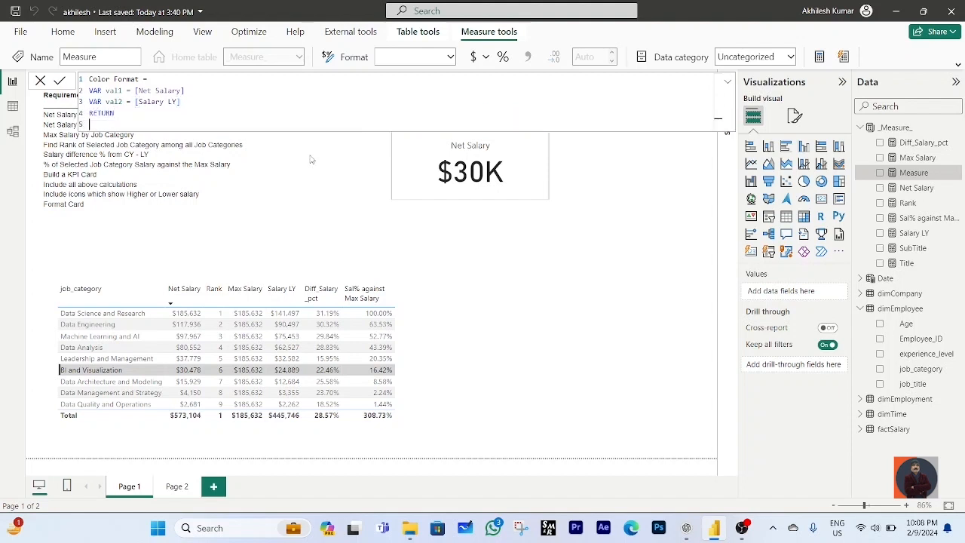
pyautogui.write('swi')
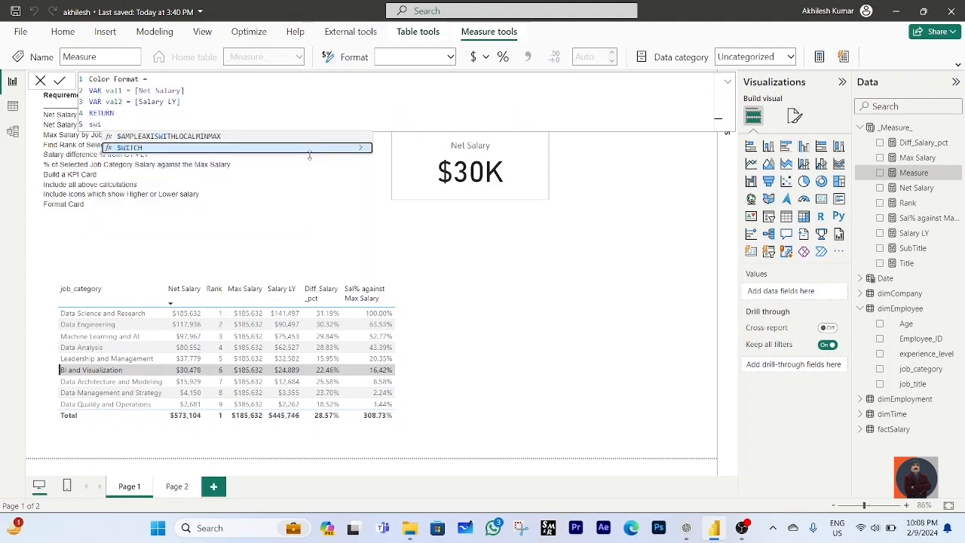
pyautogui.press('Tab')
pyautogui.write('tru')
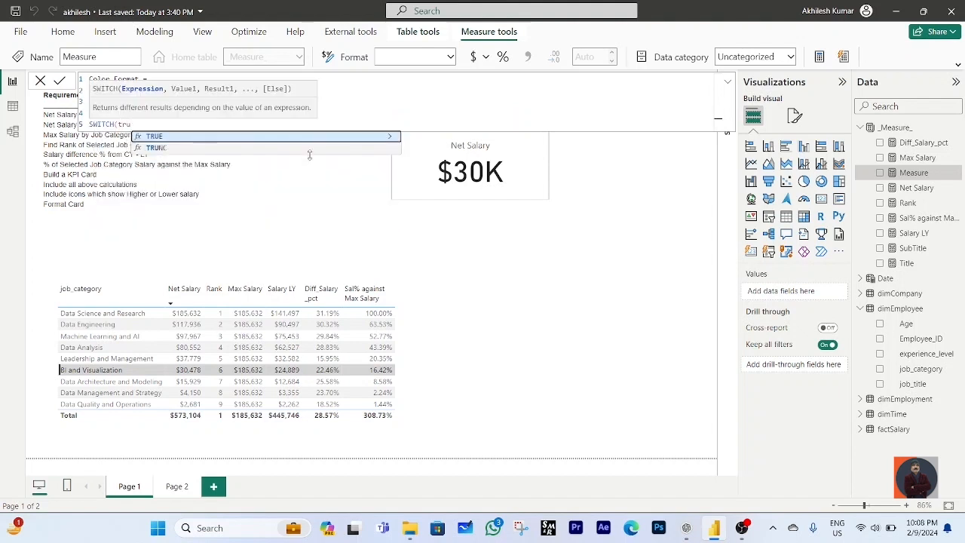
pyautogui.press('Tab')
pyautogui.write('),')
pyautogui.hotkey('shift', 'Return')
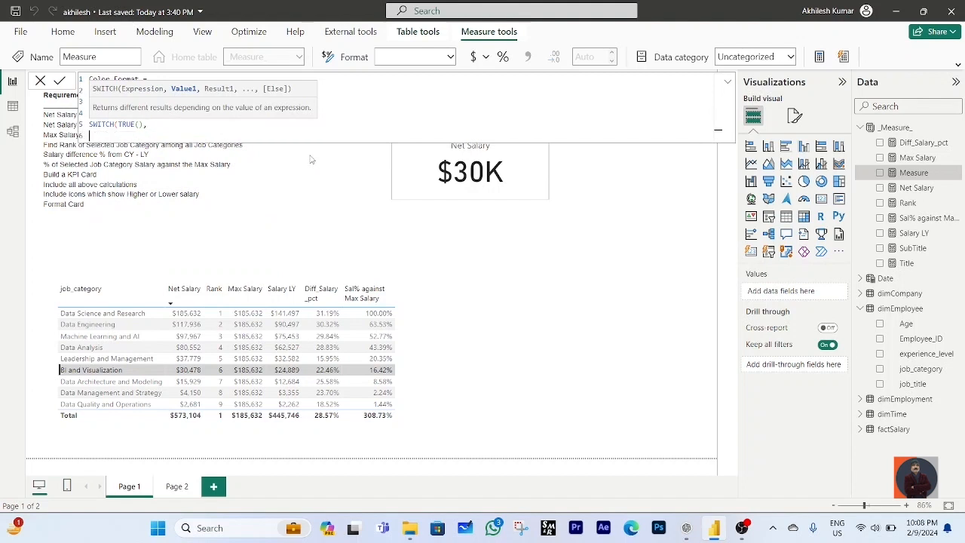
# - Add the SWITCH condition val1 > val2 with the result "Green"
pyautogui.write('val')
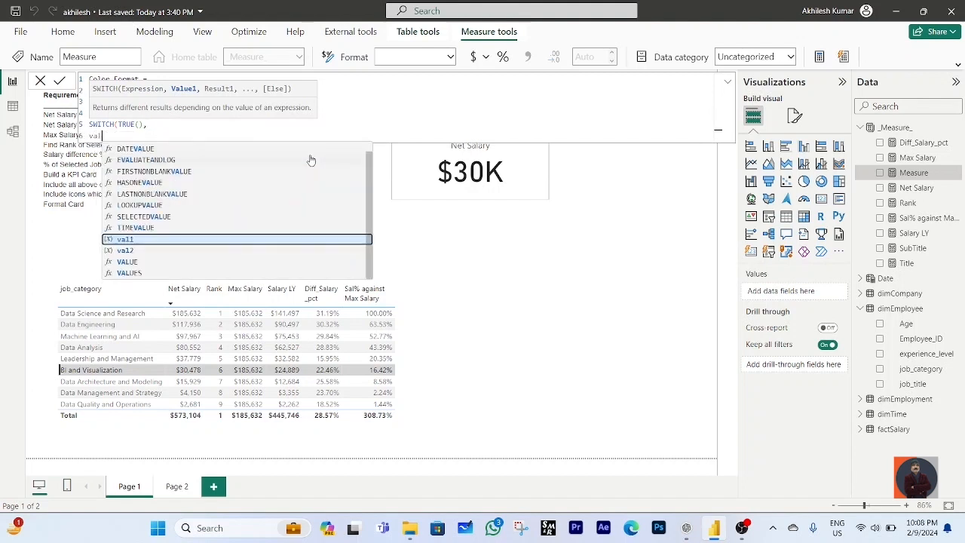
pyautogui.press('Tab')
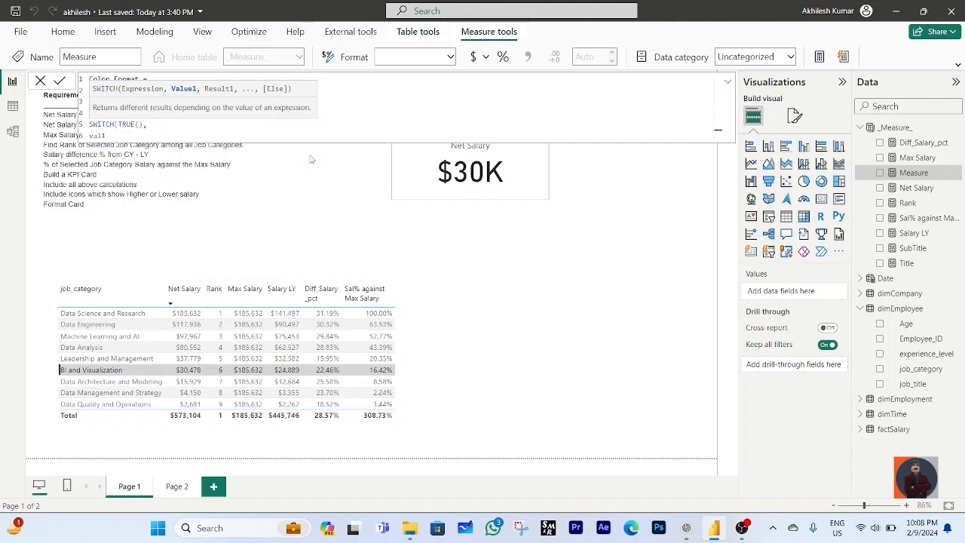
pyautogui.write('> val2')
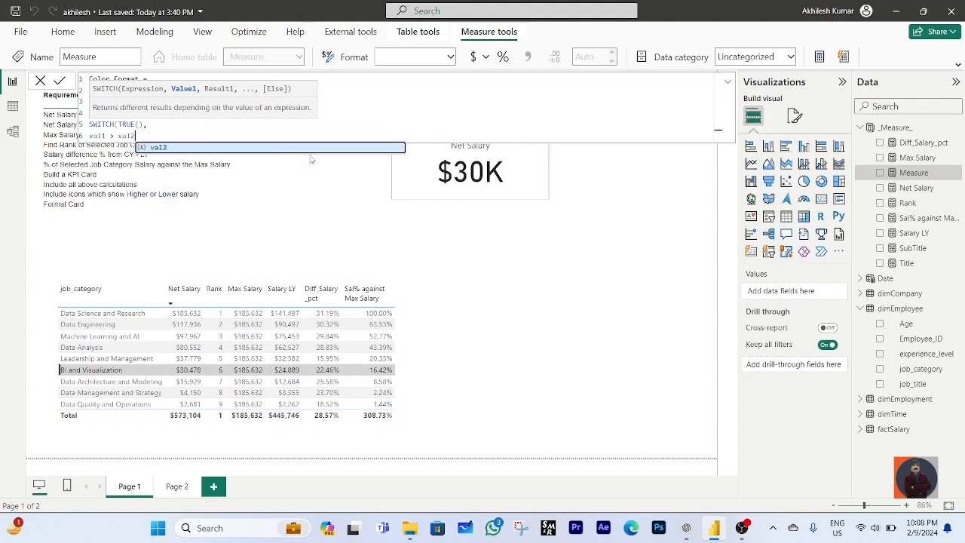
pyautogui.press('Tab')
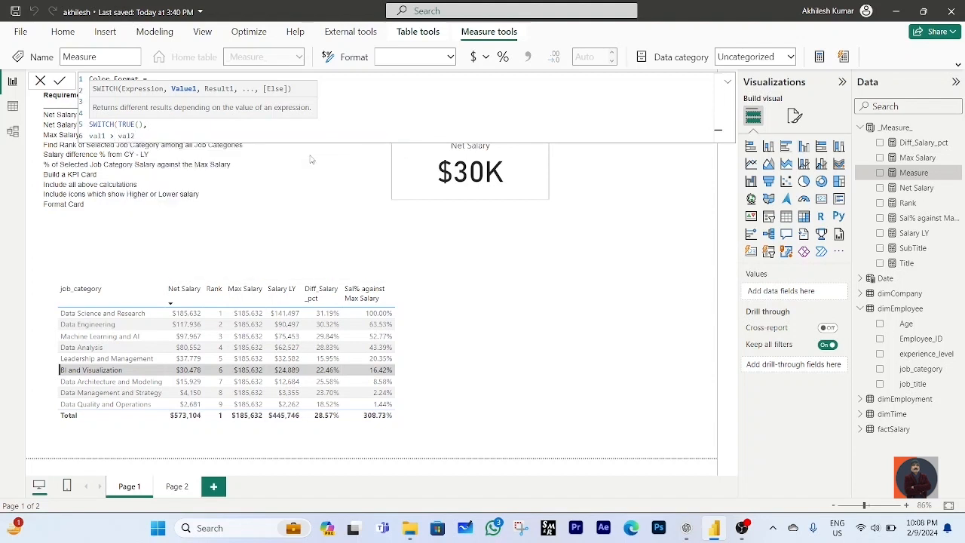
pyautogui.write(', "Green",')
pyautogui.press('Return')
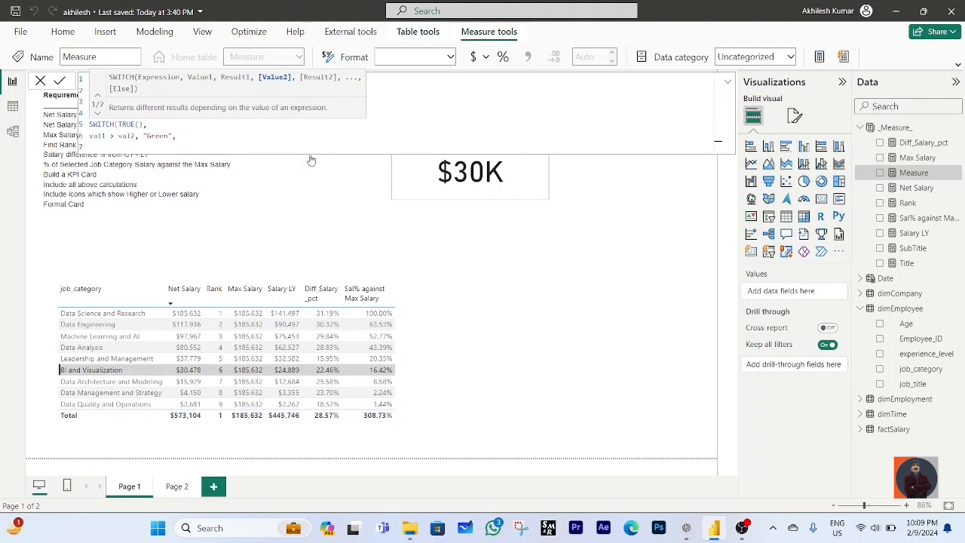
# - Add the SWITCH condition val1 < val2 with the result "Red" and close the function
pyautogui.write('val1')
pyautogui.write('1')
pyautogui.write(' < val2')
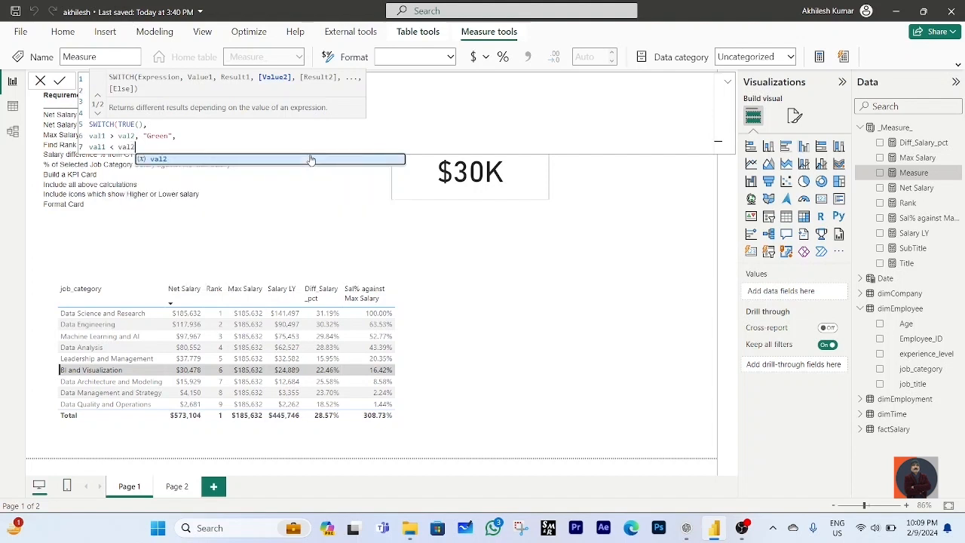
pyautogui.write(', ')
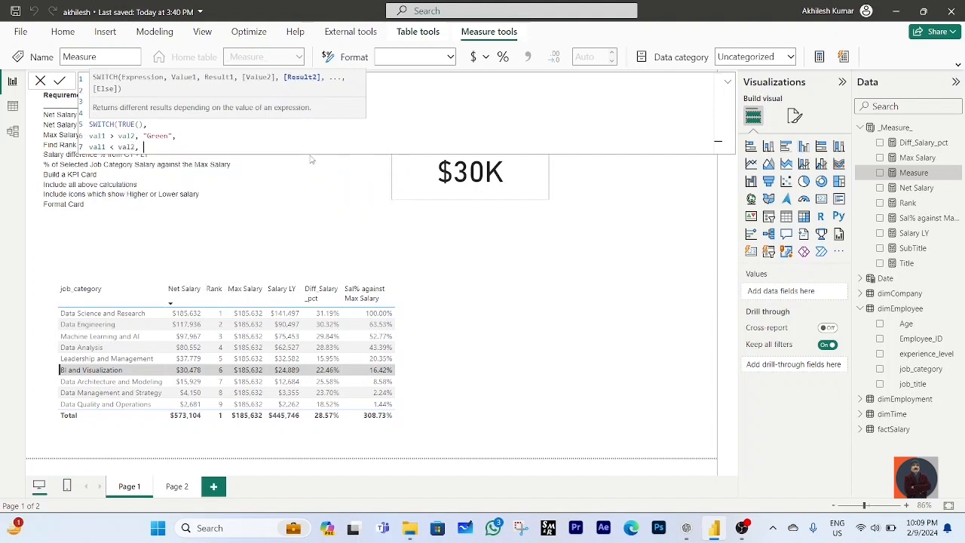
pyautogui.write('"Red")')
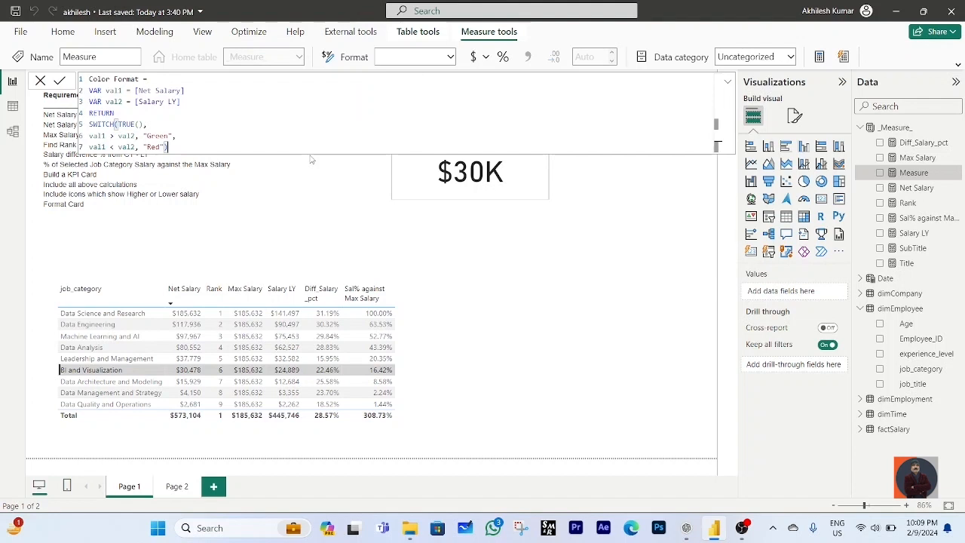
# - Commit the Color Format measure and select the Net Salary card on the report canvas
pyautogui.press('Return')
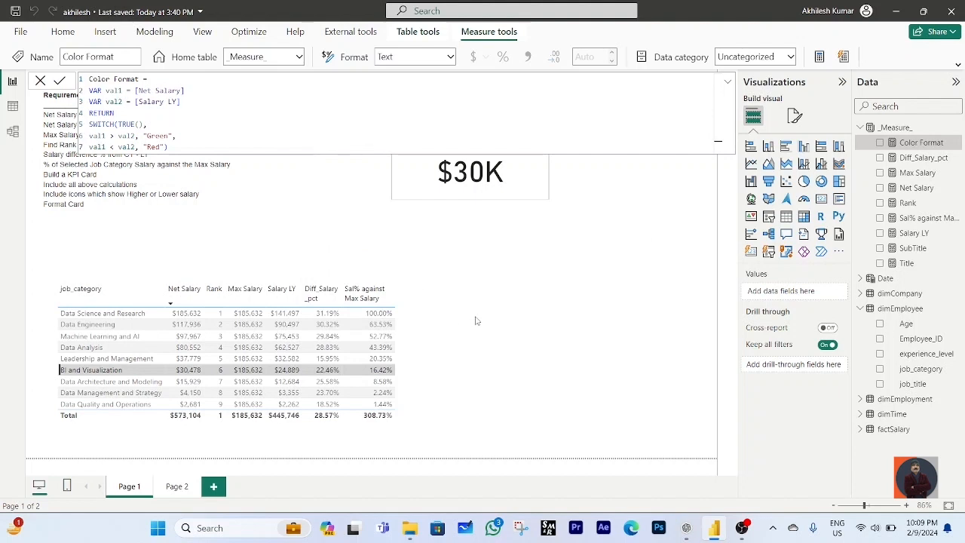
pyautogui.click(522, 303)
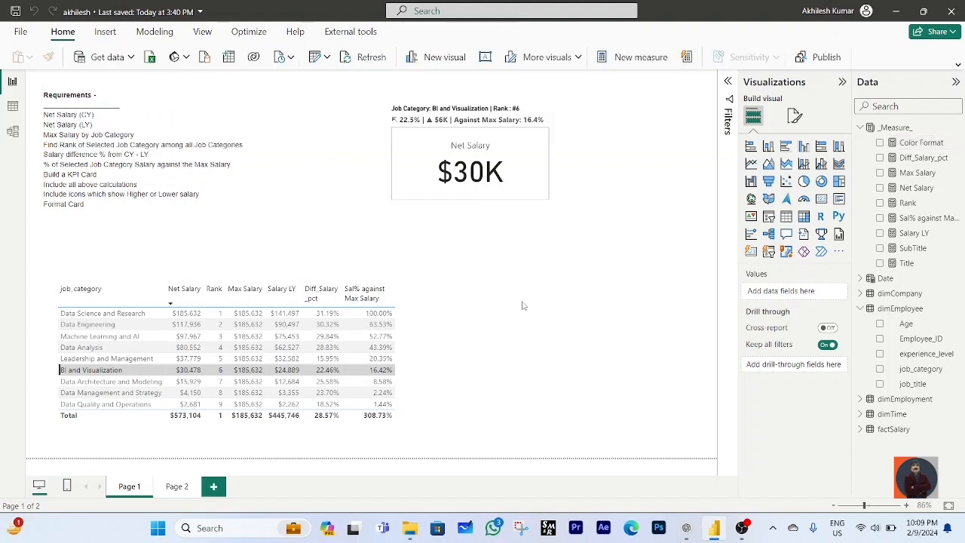
pyautogui.click(548, 201)
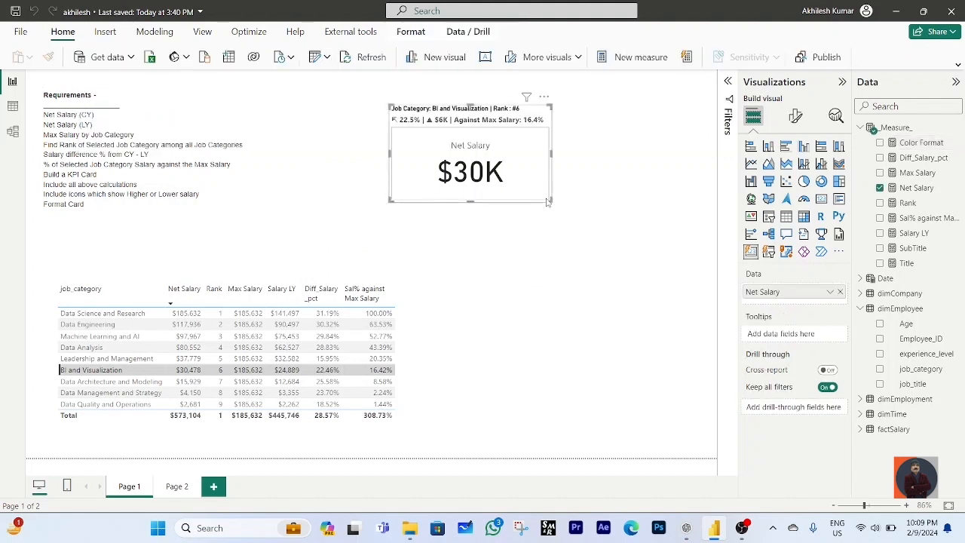
# - Set the card title's text color by field value, based on the Color Format measure
pyautogui.click(796, 118)
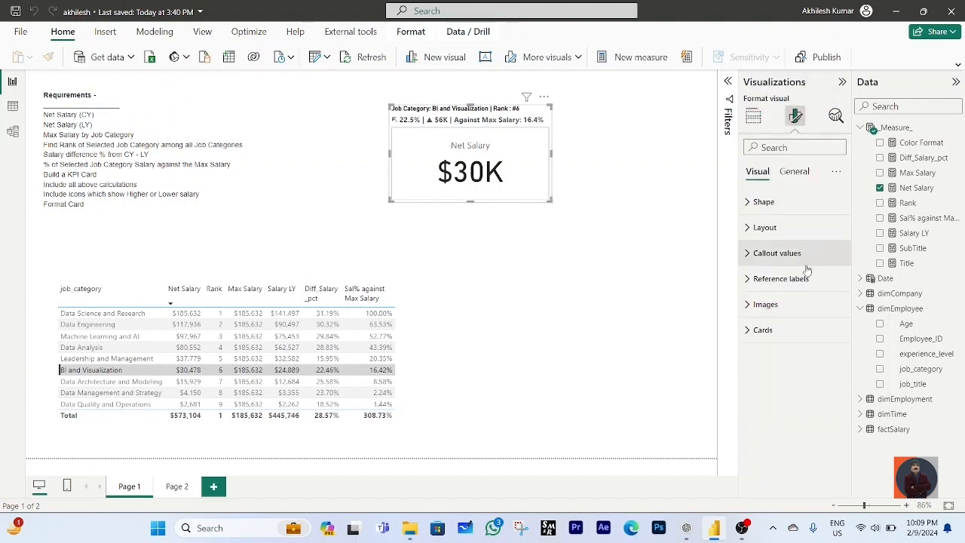
pyautogui.click(792, 172)
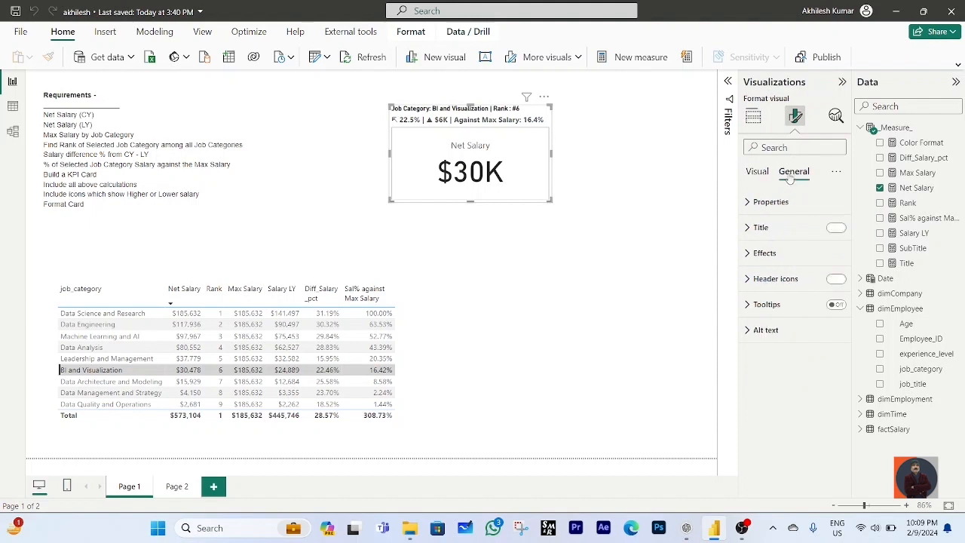
pyautogui.click(752, 227)
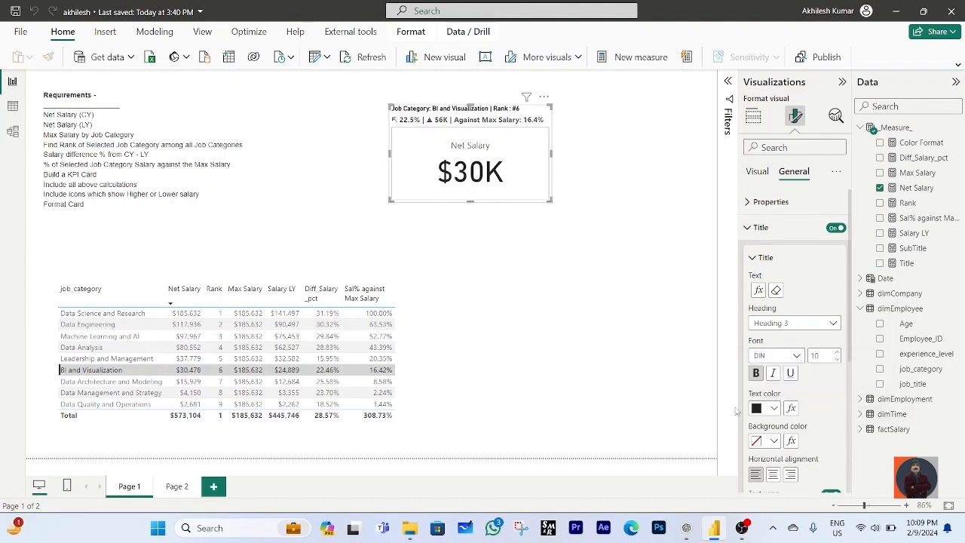
pyautogui.click(791, 409)
pyautogui.click(287, 117)
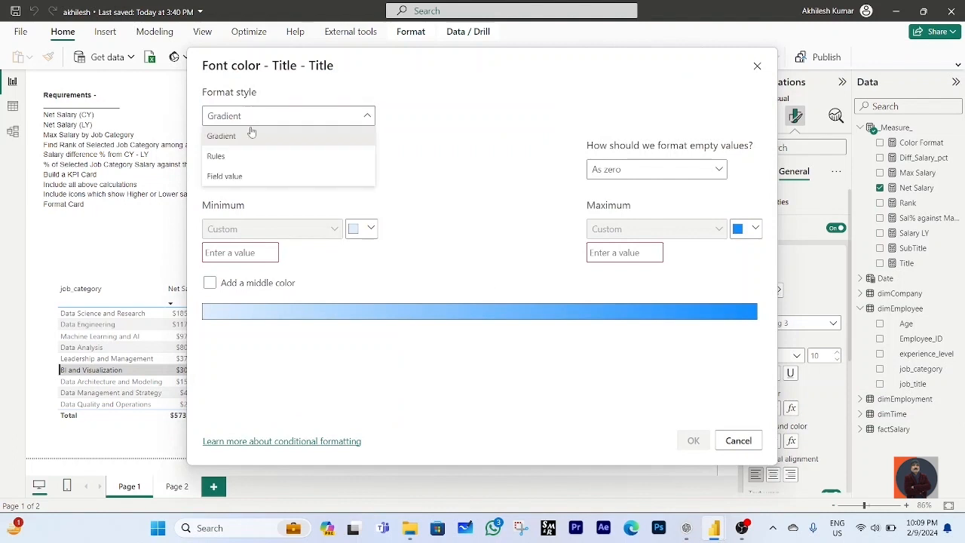
pyautogui.click(236, 179)
pyautogui.click(255, 169)
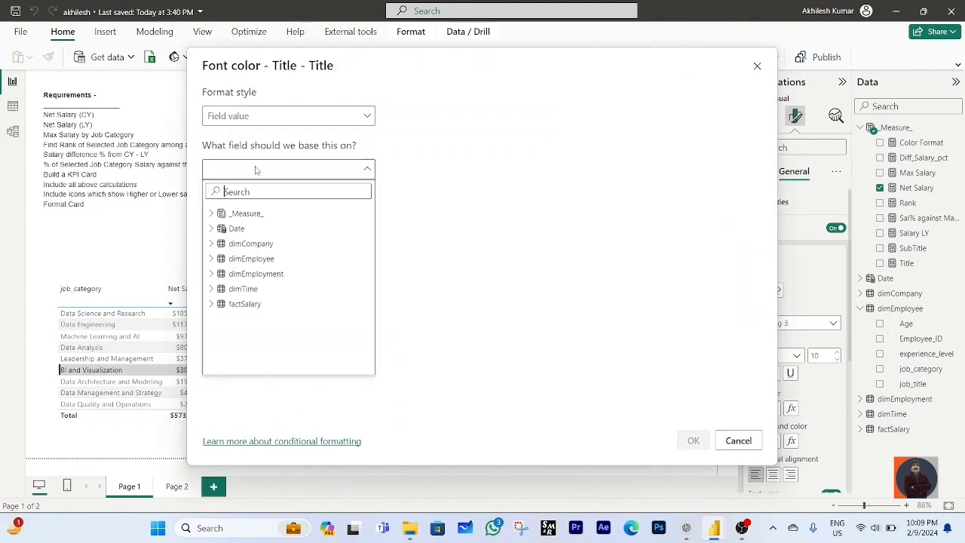
pyautogui.write('col')
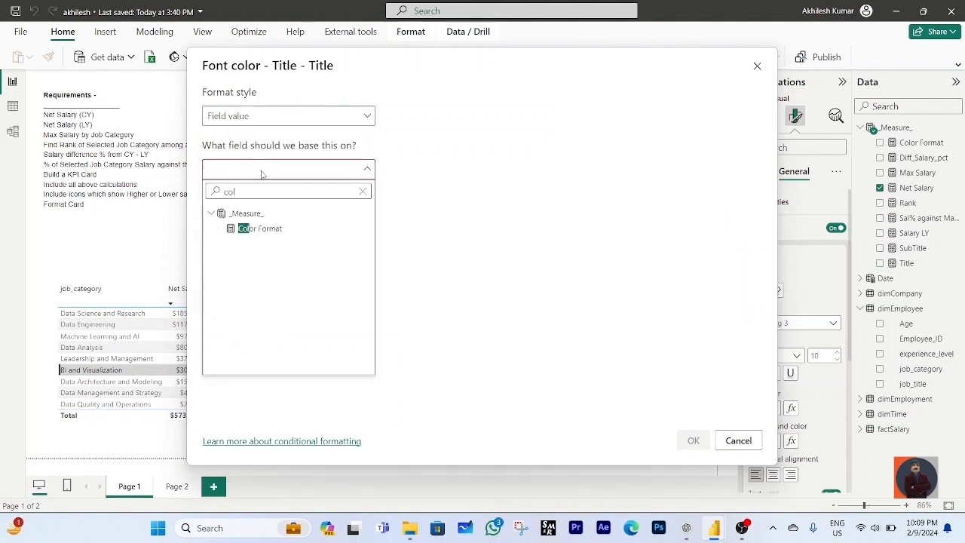
pyautogui.click(270, 231)
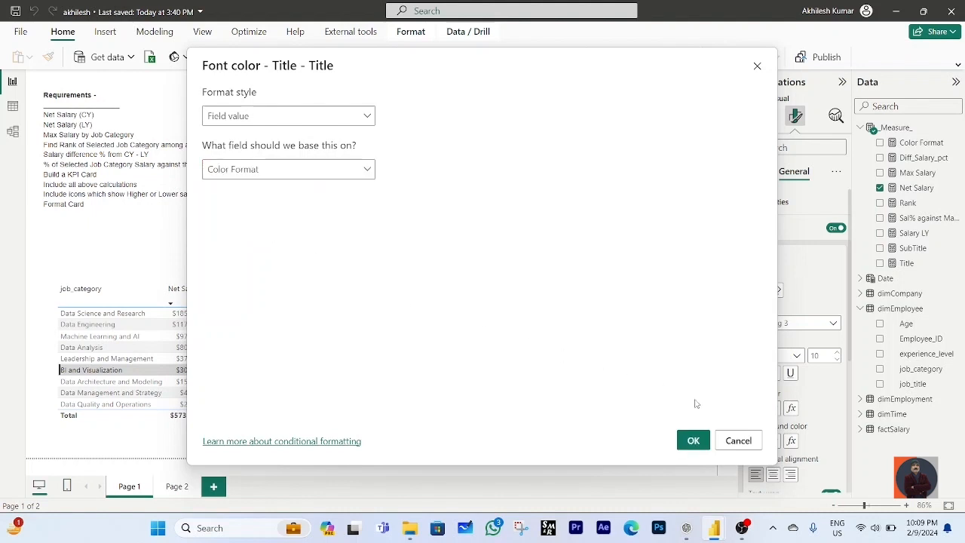
pyautogui.click(694, 440)
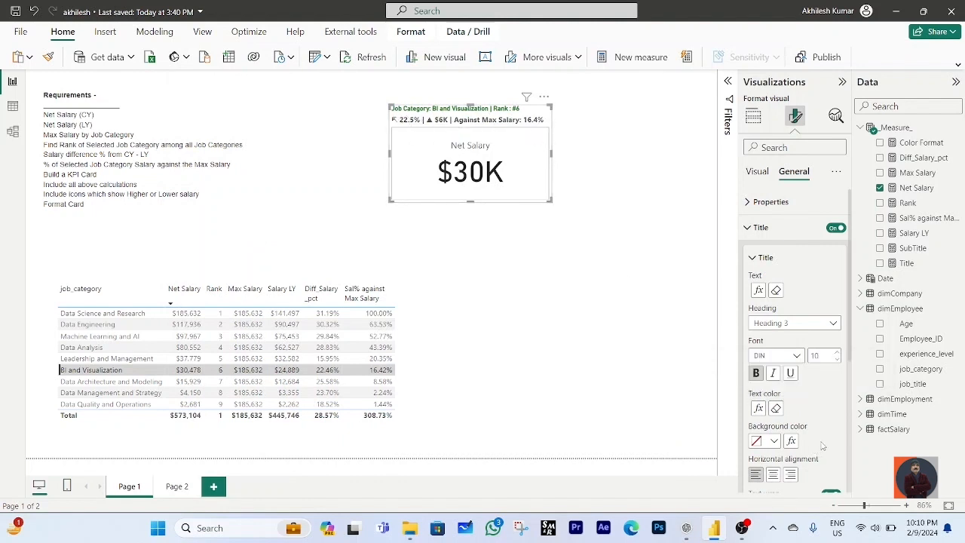
# - Set the card subtitle's text color by field value, based on the Color Format measure
pyautogui.scroll(-2, 822, 446)
pyautogui.click(754, 436)
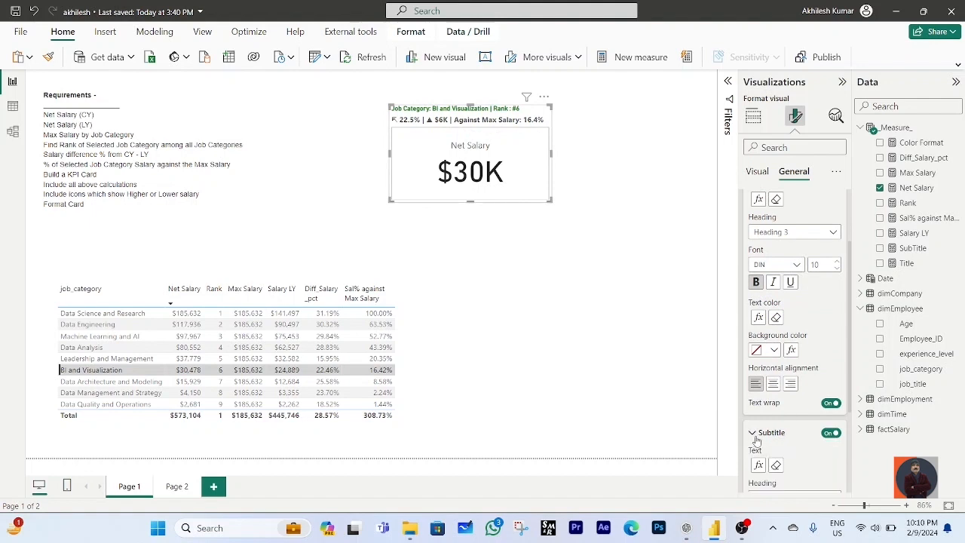
pyautogui.scroll(-1, 768, 439)
pyautogui.scroll(-2, 768, 439)
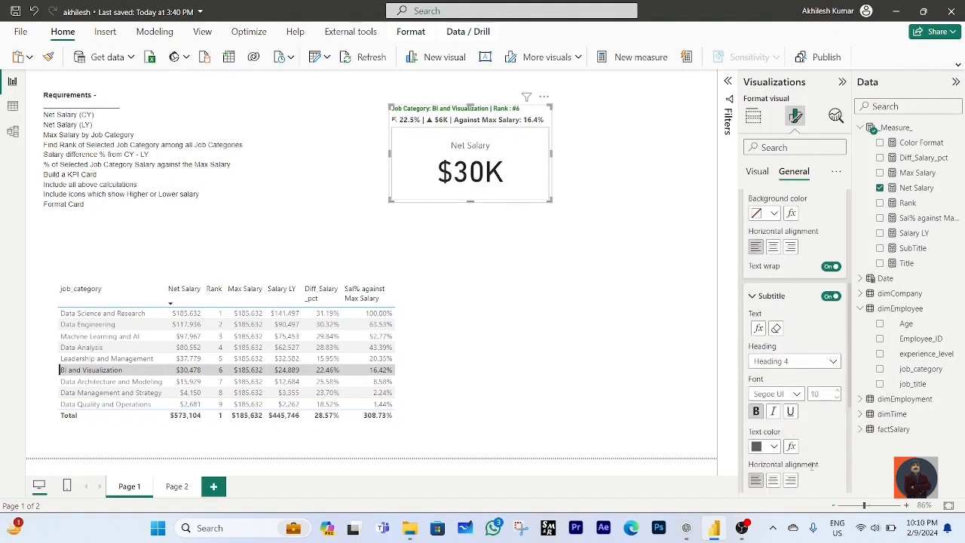
pyautogui.click(791, 446)
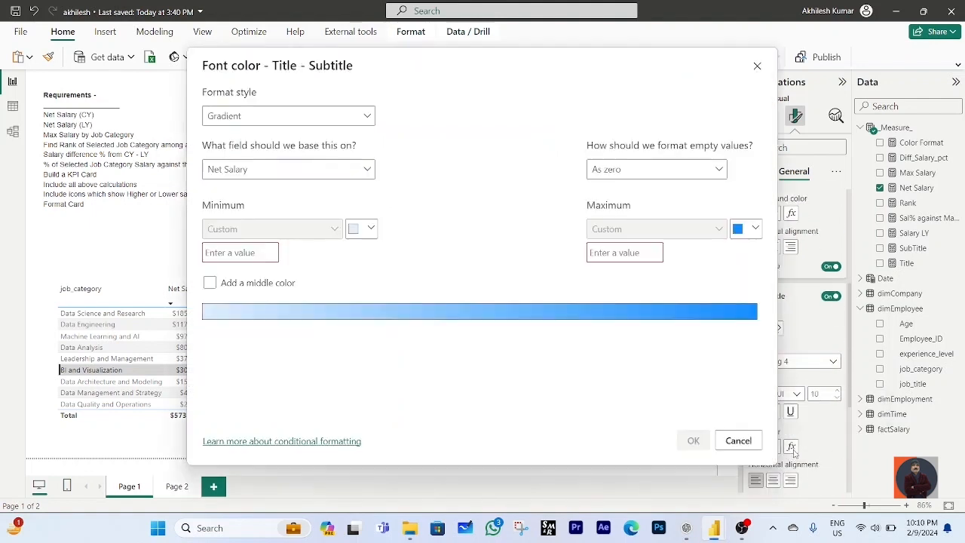
pyautogui.click(273, 119)
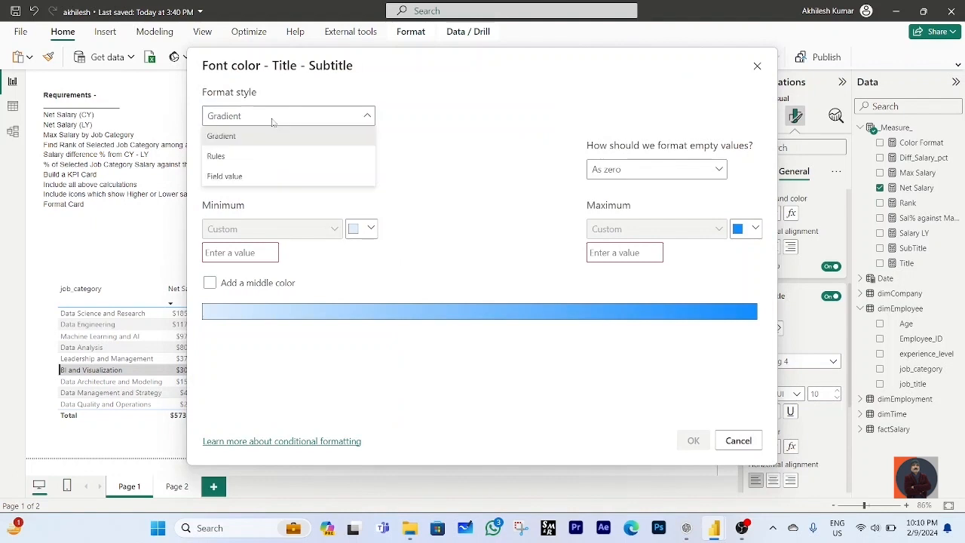
pyautogui.click(242, 177)
pyautogui.click(243, 174)
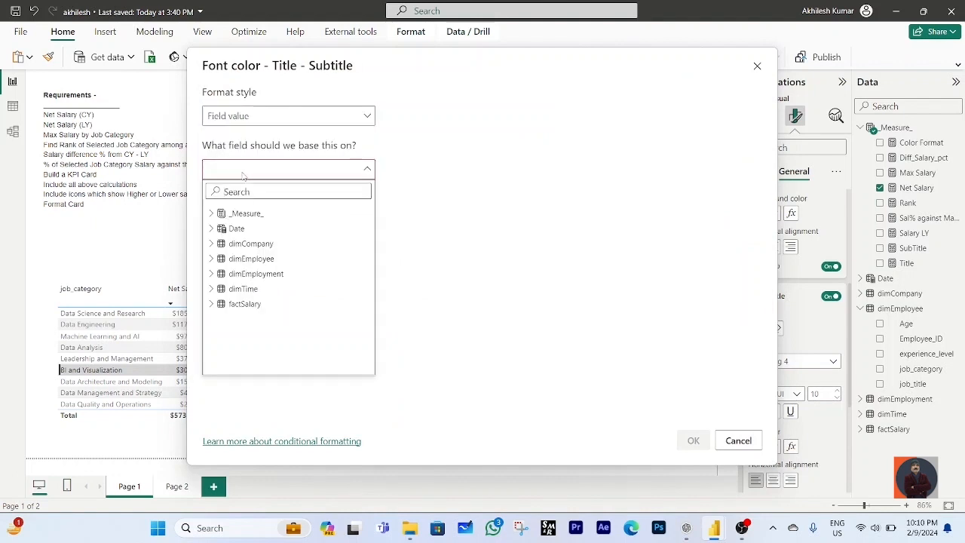
pyautogui.write('colo')
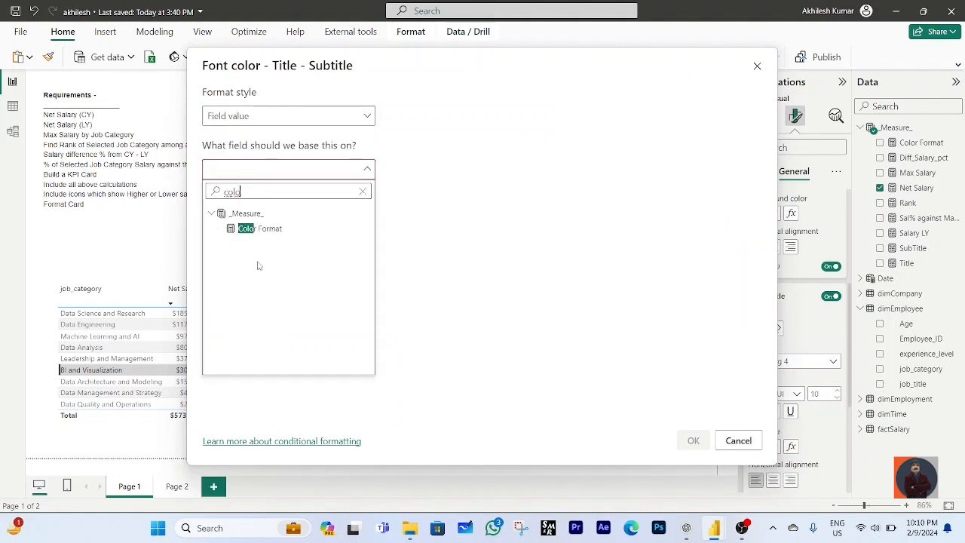
pyautogui.click(249, 229)
pyautogui.click(693, 441)
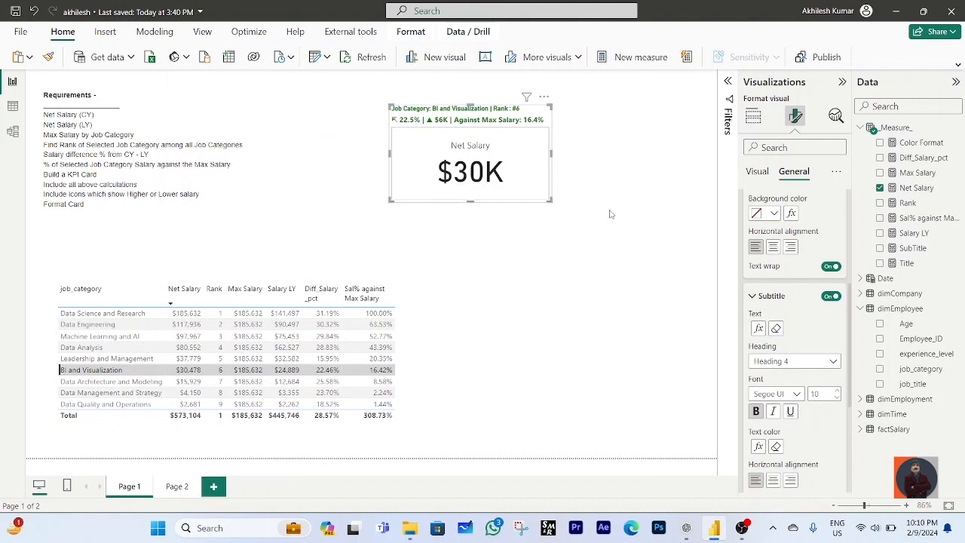
# - Turn on the shadow and glow in the Cards formatting of the Net Salary visual
pyautogui.click(756, 173)
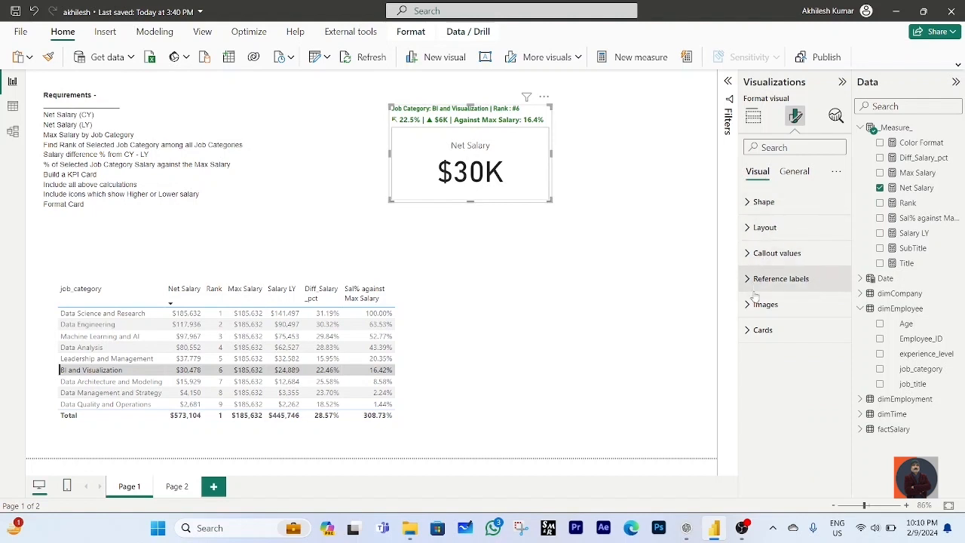
pyautogui.click(755, 331)
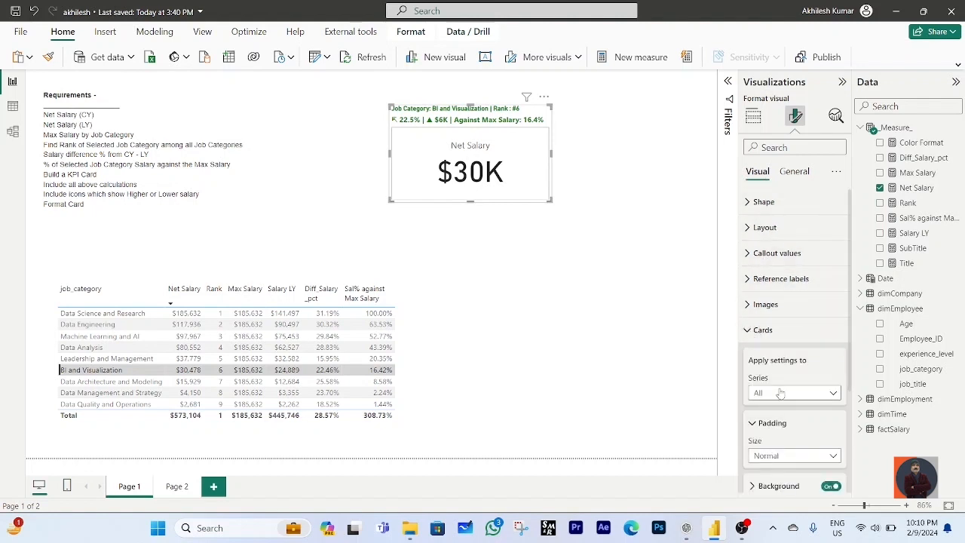
pyautogui.scroll(-2, 793, 431)
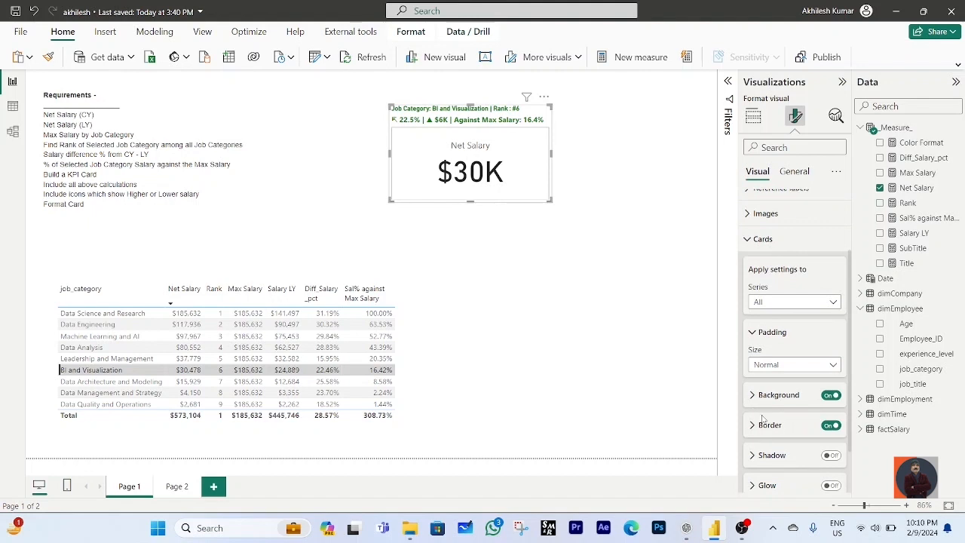
pyautogui.click(832, 457)
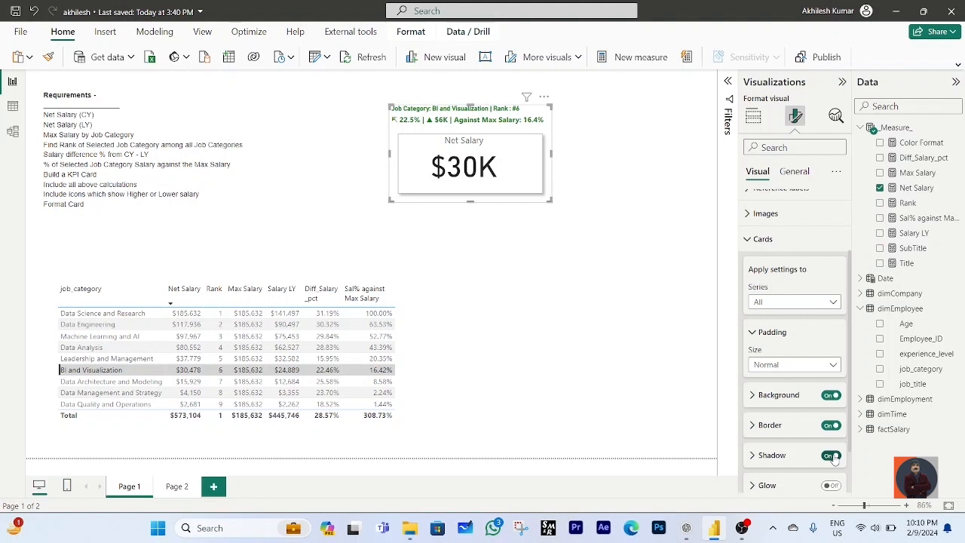
pyautogui.click(832, 485)
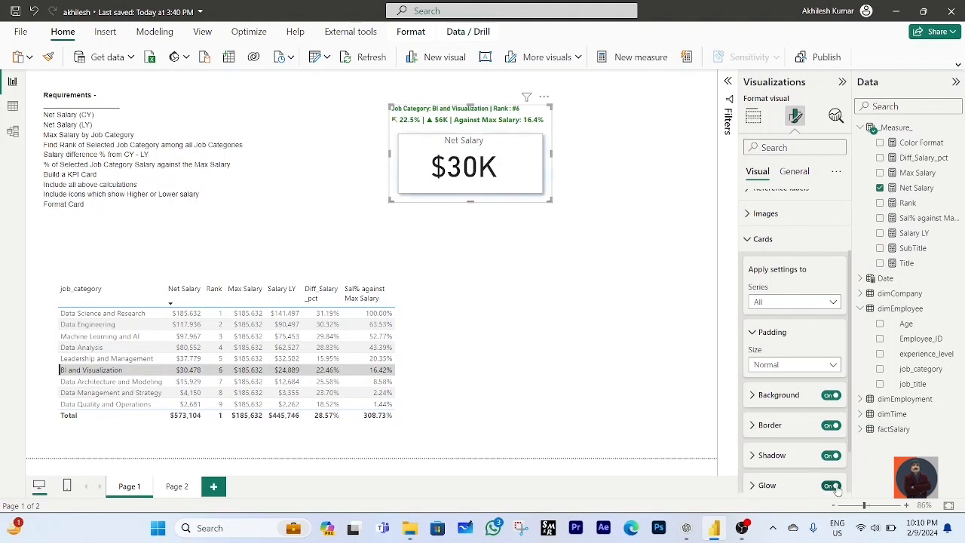
# - Turn off the inner card's background, and switch its border off and back on
pyautogui.click(831, 396)
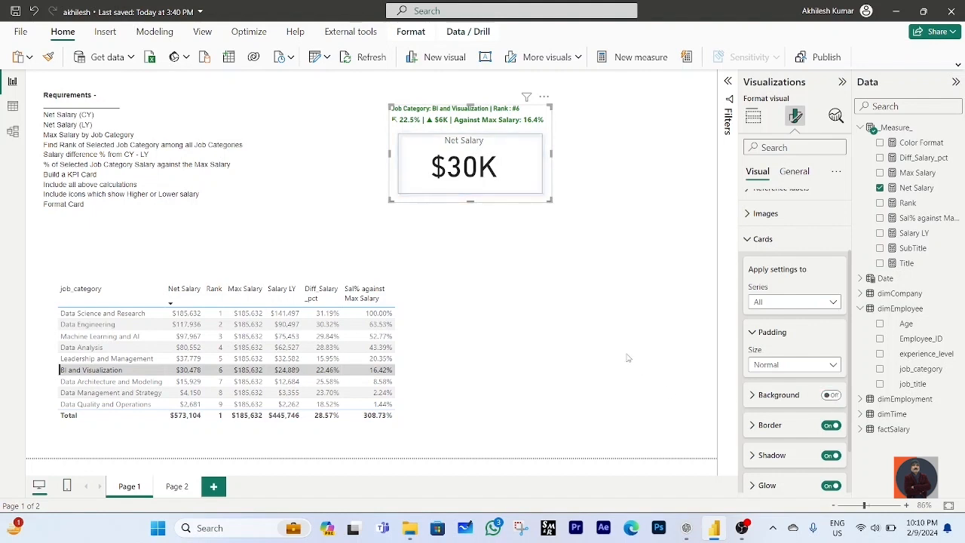
pyautogui.click(831, 426)
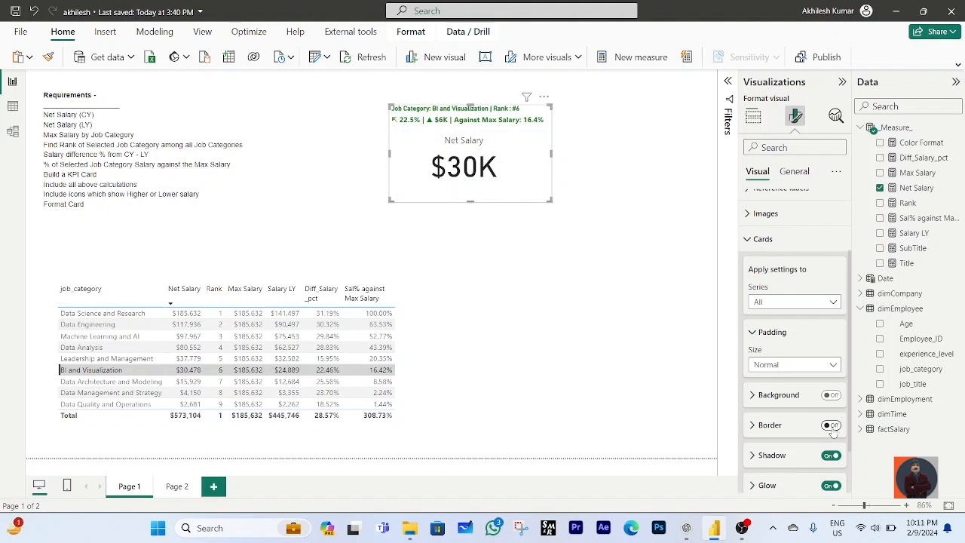
pyautogui.click(833, 427)
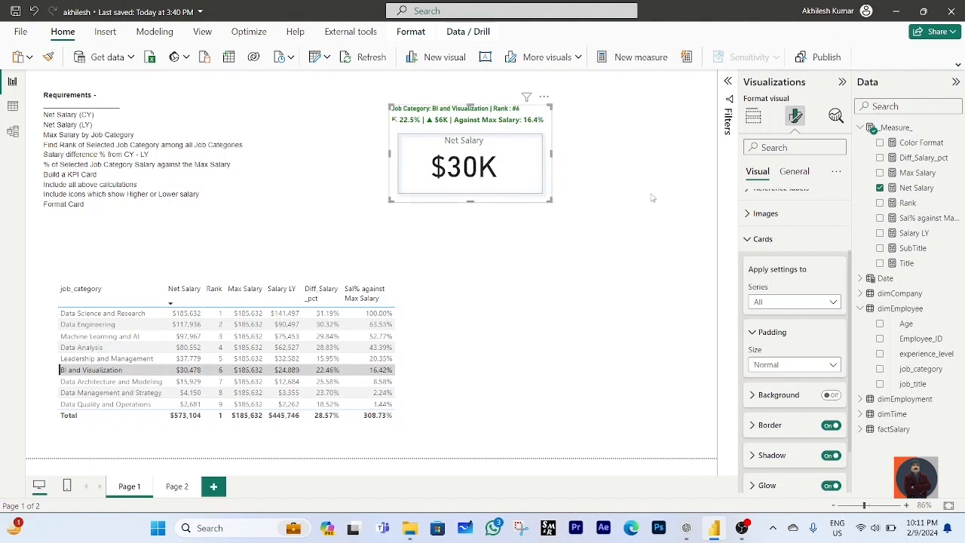
pyautogui.click(593, 254)
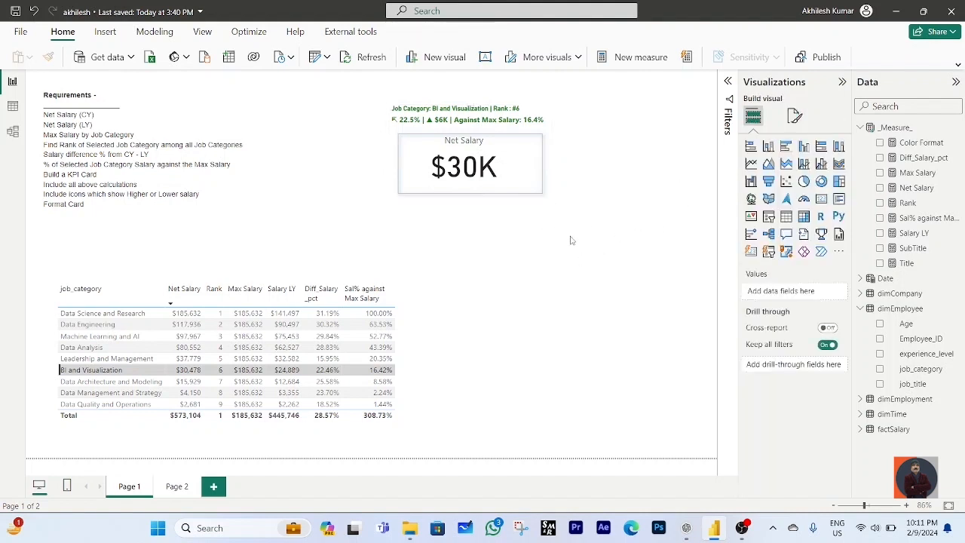
# - Turn on the visual border and shadow effects for the whole Net Salary visual
pyautogui.click(553, 202)
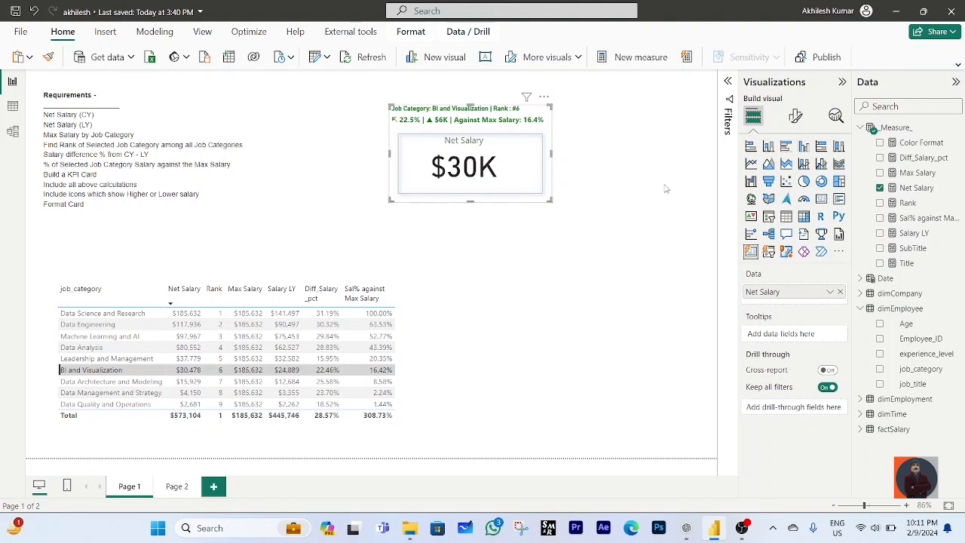
pyautogui.click(795, 120)
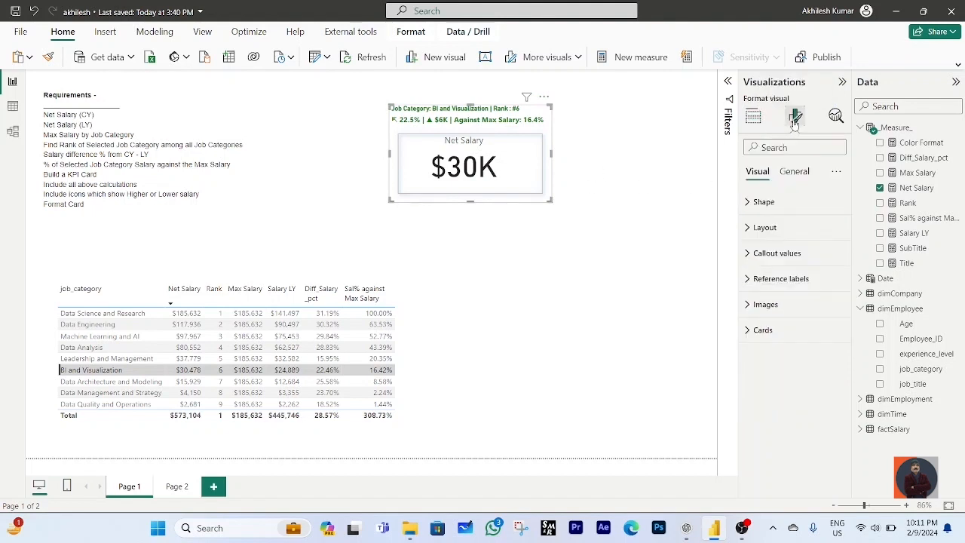
pyautogui.click(794, 172)
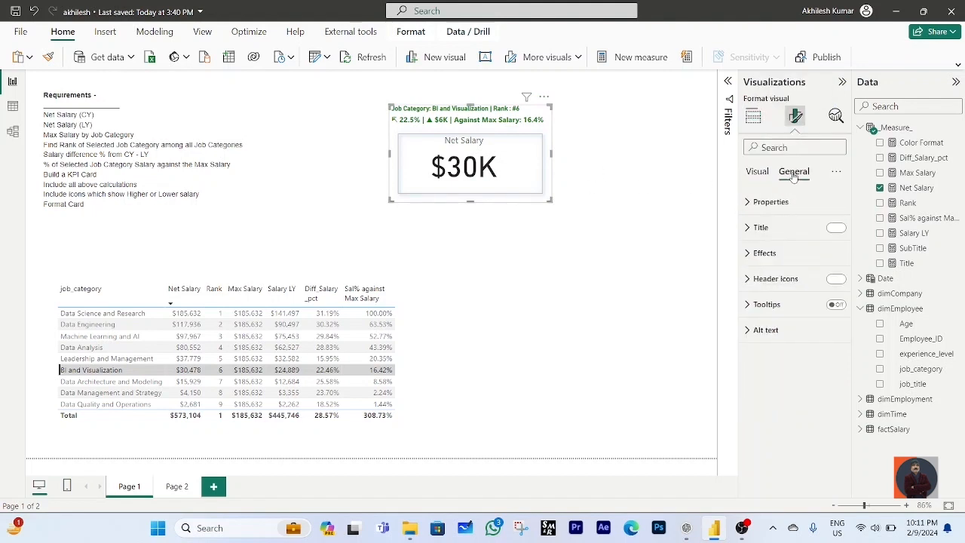
pyautogui.click(750, 254)
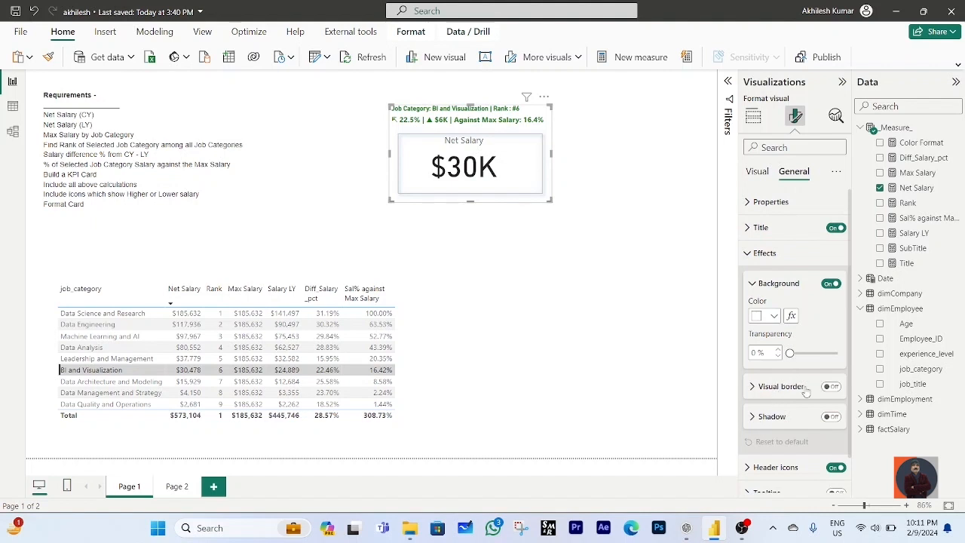
pyautogui.click(833, 388)
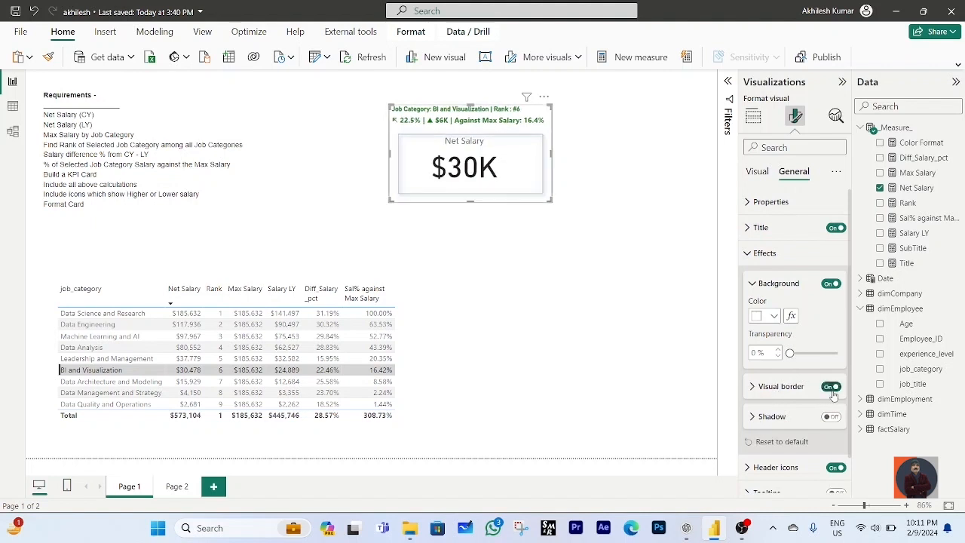
pyautogui.click(833, 418)
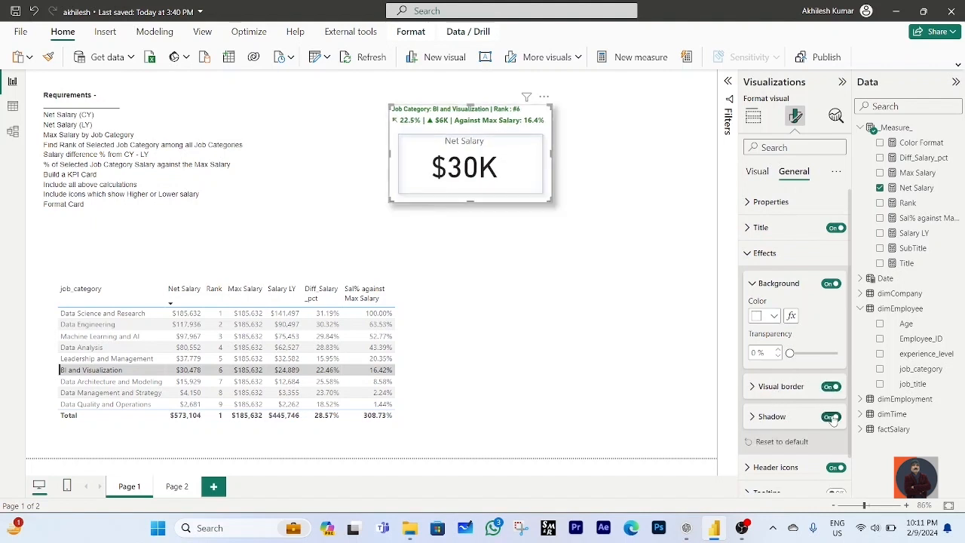
# - Set the visual border's rounded corners to 6 px
pyautogui.click(751, 391)
pyautogui.scroll(-2, 761, 430)
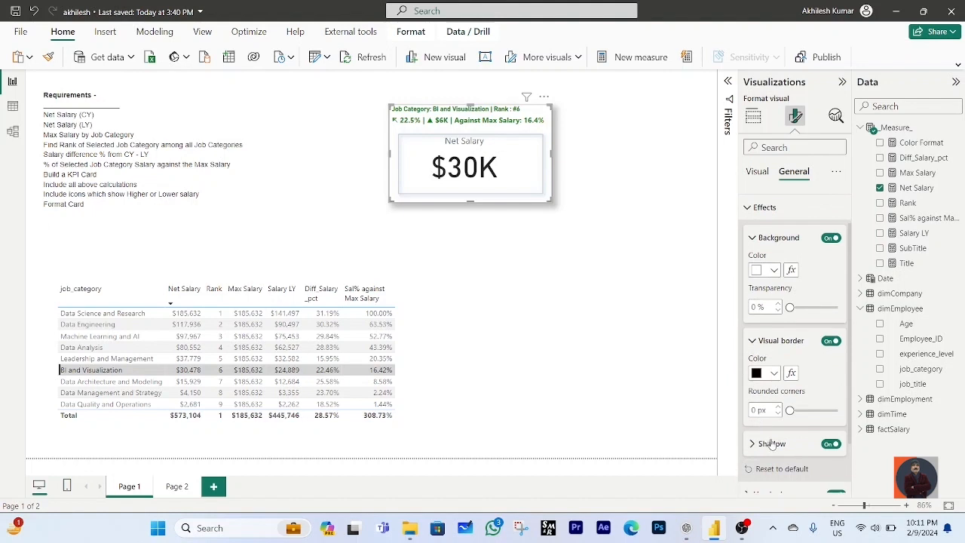
pyautogui.click(790, 411)
pyautogui.moveTo(790, 411); pyautogui.dragTo(799, 411)
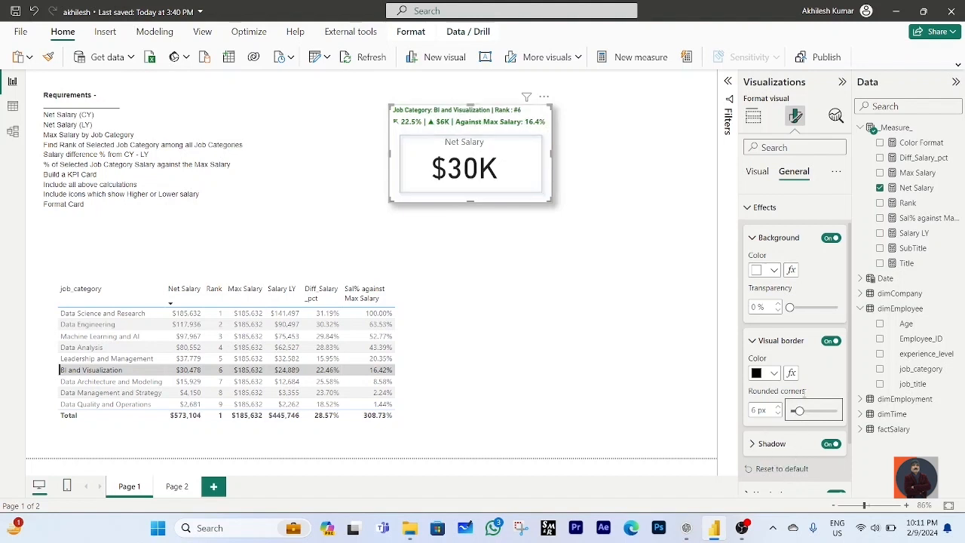
# - Set the Net Salary visual's shadow offset to Inside and its shadow color to blue
pyautogui.click(769, 444)
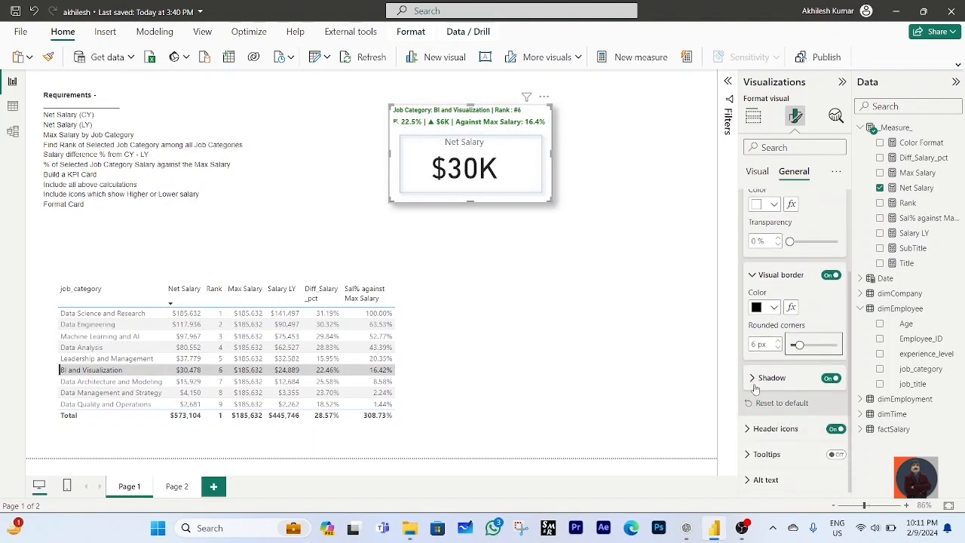
pyautogui.scroll(-1, 782, 402)
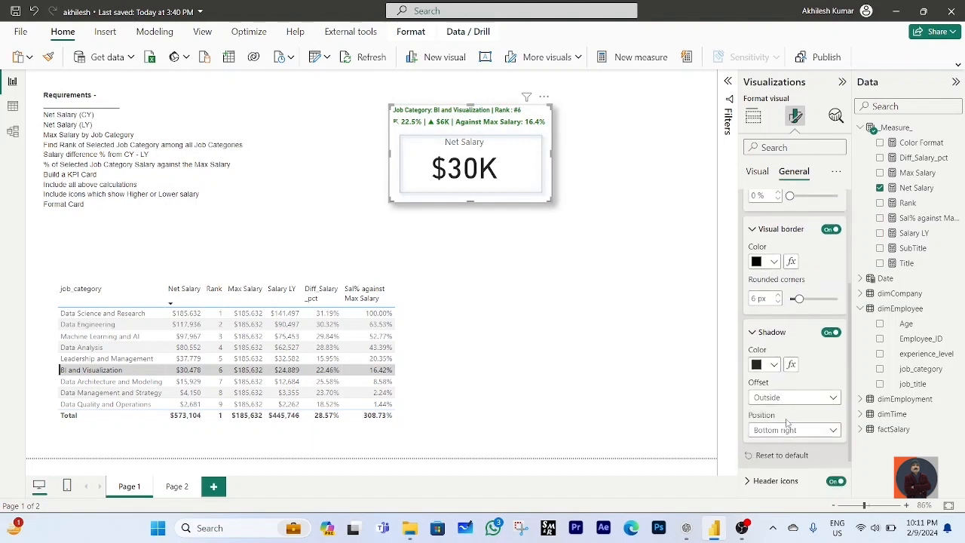
pyautogui.click(831, 399)
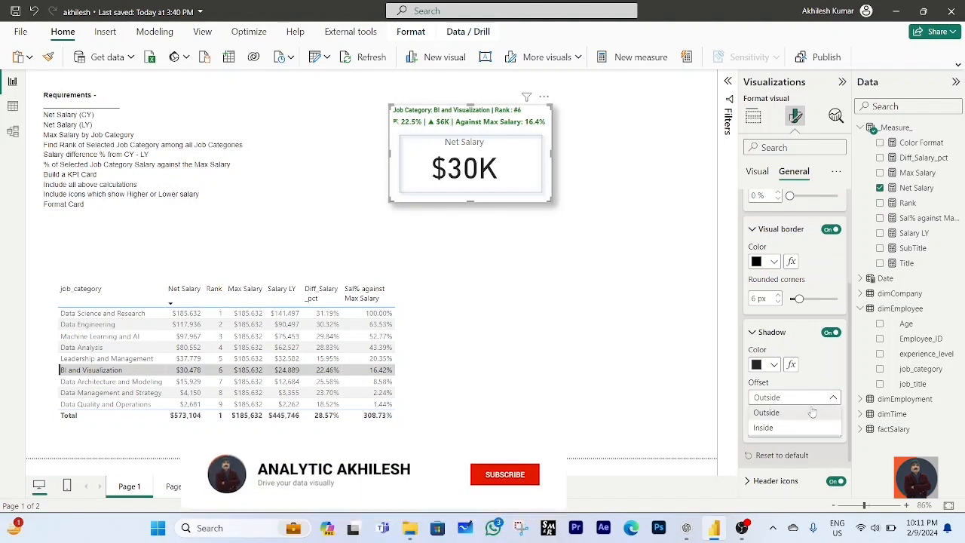
pyautogui.click(777, 427)
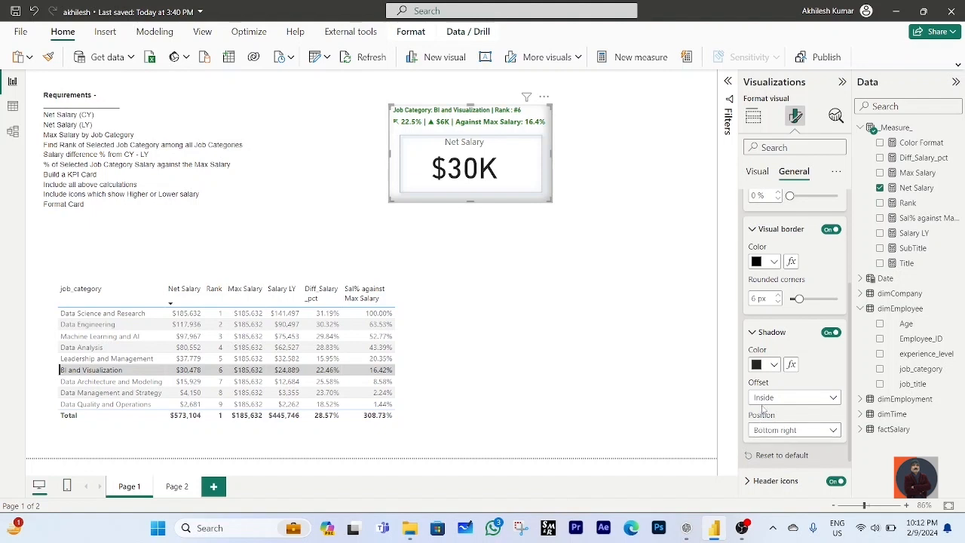
pyautogui.click(774, 366)
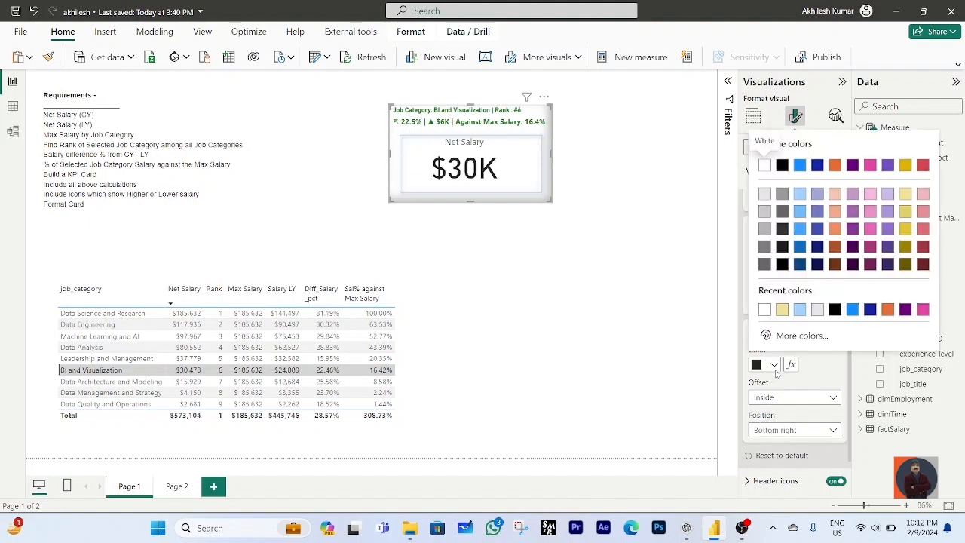
pyautogui.click(852, 315)
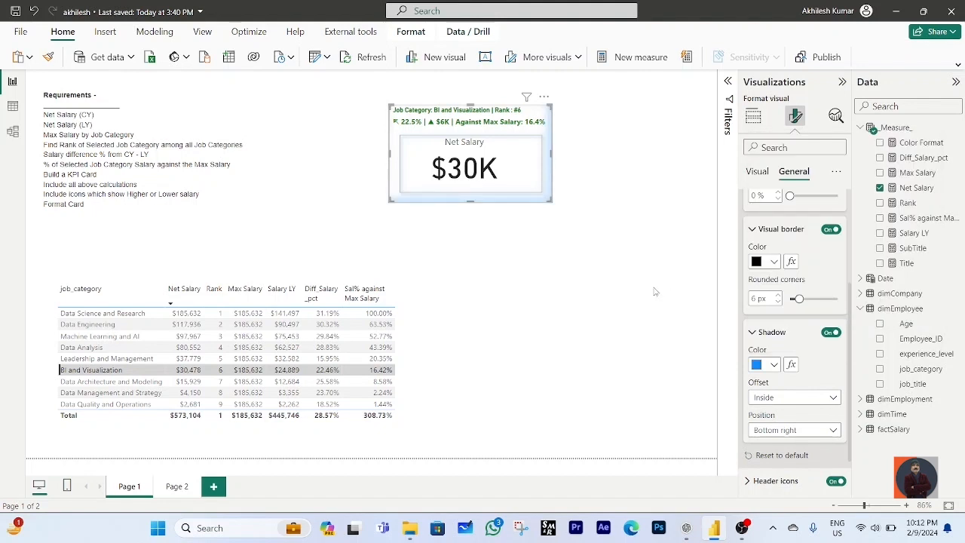
pyautogui.click(619, 255)
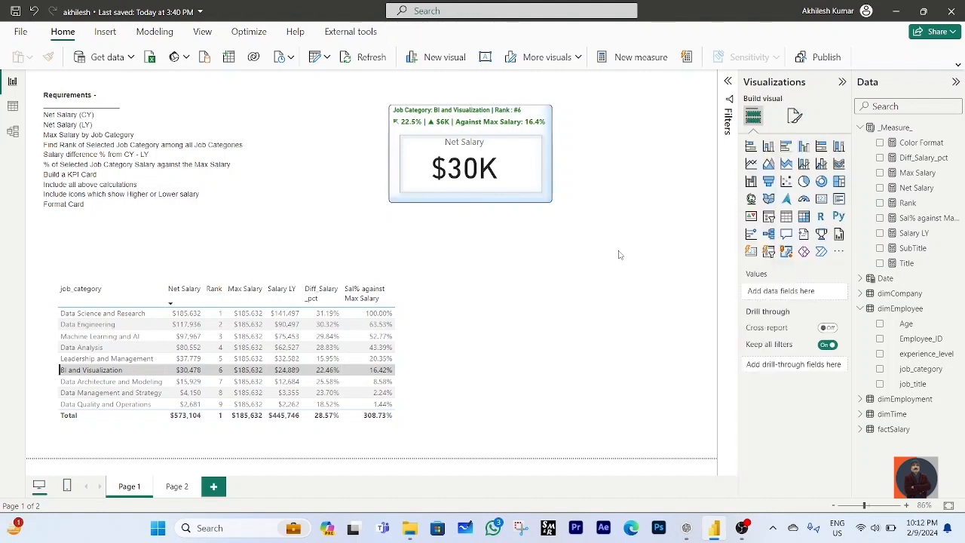
# - Duplicate the Net Salary card and place the copy directly to the right of the original
pyautogui.moveTo(369, 91); pyautogui.dragTo(577, 224)
pyautogui.hotkey('ctrl', 'c')
pyautogui.hotkey('ctrl', 'v')
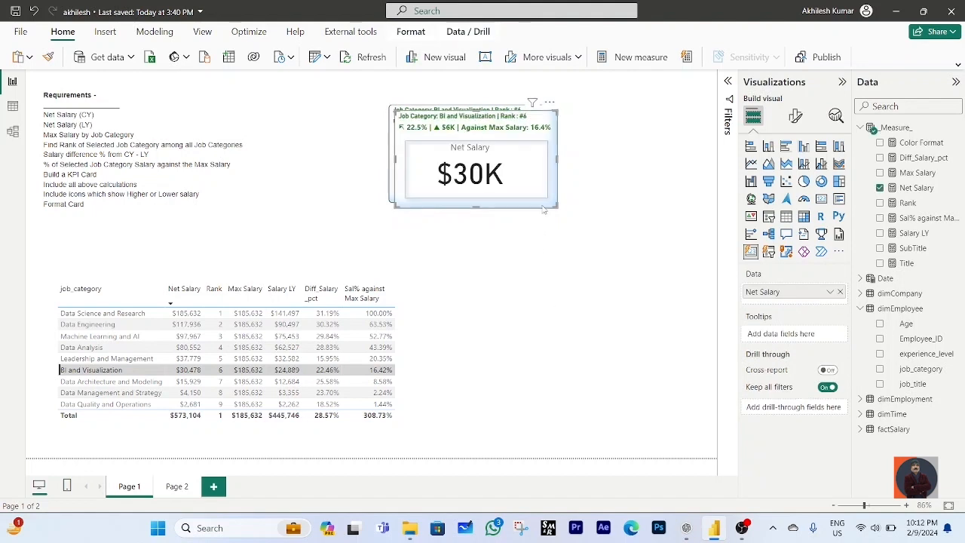
pyautogui.moveTo(543, 202); pyautogui.dragTo(702, 202)
pyautogui.click(540, 252)
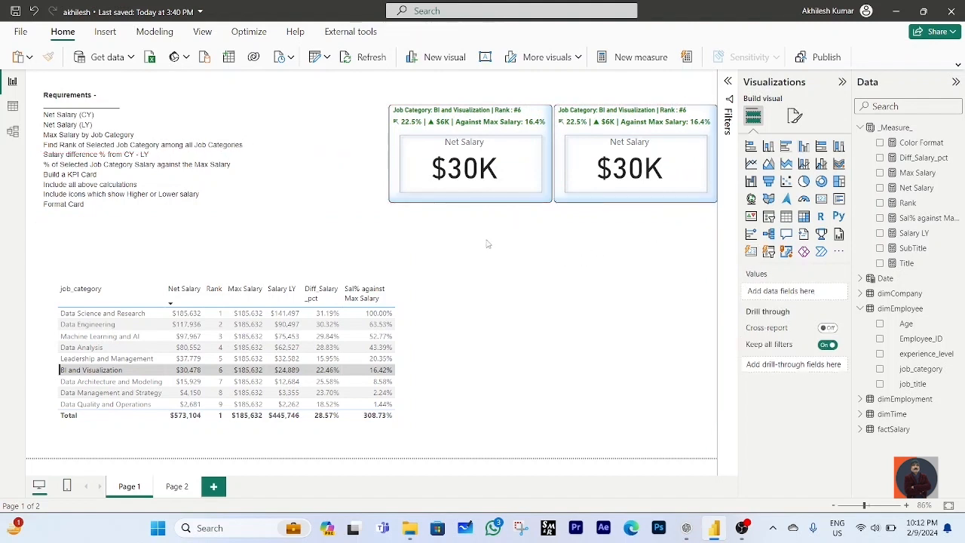
# - Select both Net Salary cards and move them together up and left on the report canvas
pyautogui.moveTo(412, 241); pyautogui.dragTo(721, 83)
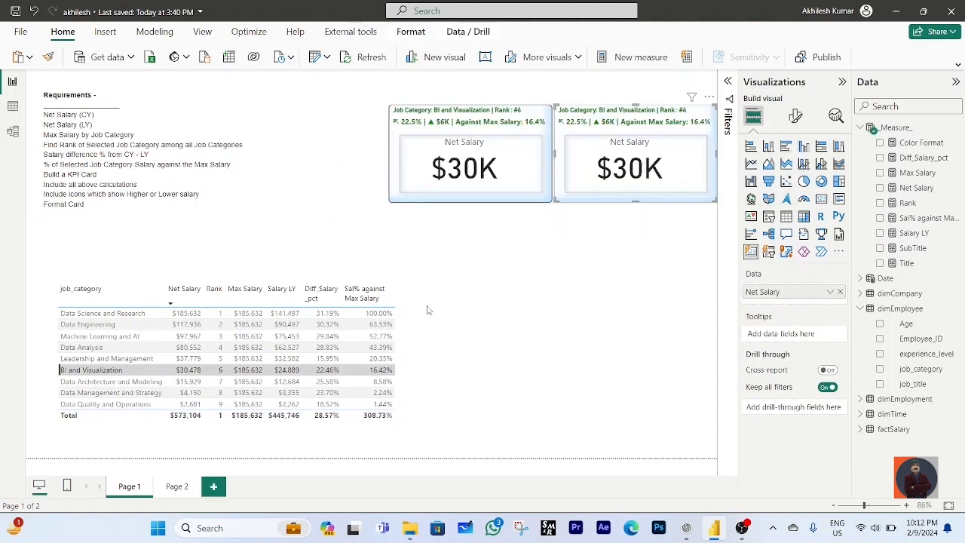
pyautogui.moveTo(332, 239); pyautogui.dragTo(718, 85)
pyautogui.moveTo(533, 138); pyautogui.dragTo(455, 123)
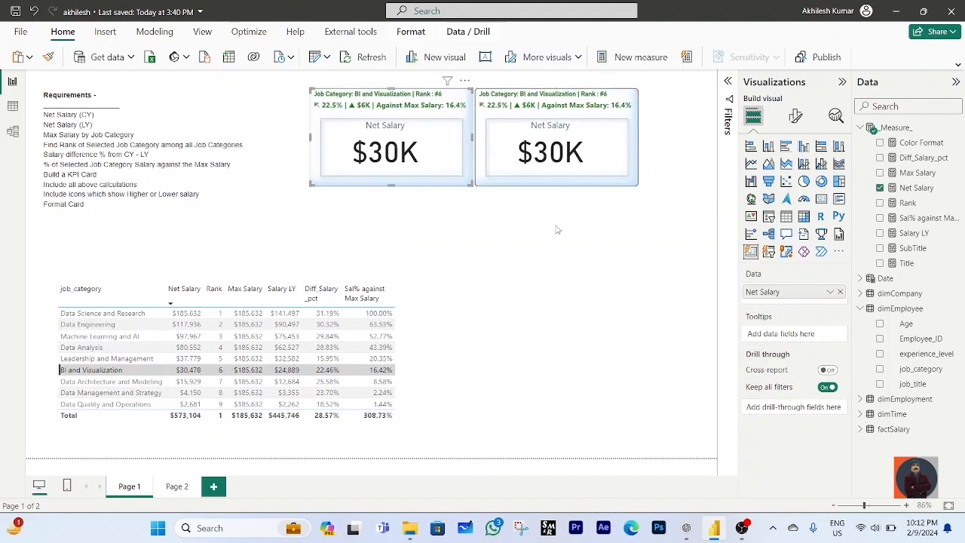
pyautogui.click(558, 229)
# - Remove the conditional title text color from the duplicate card and set the title text to white
pyautogui.click(612, 182)
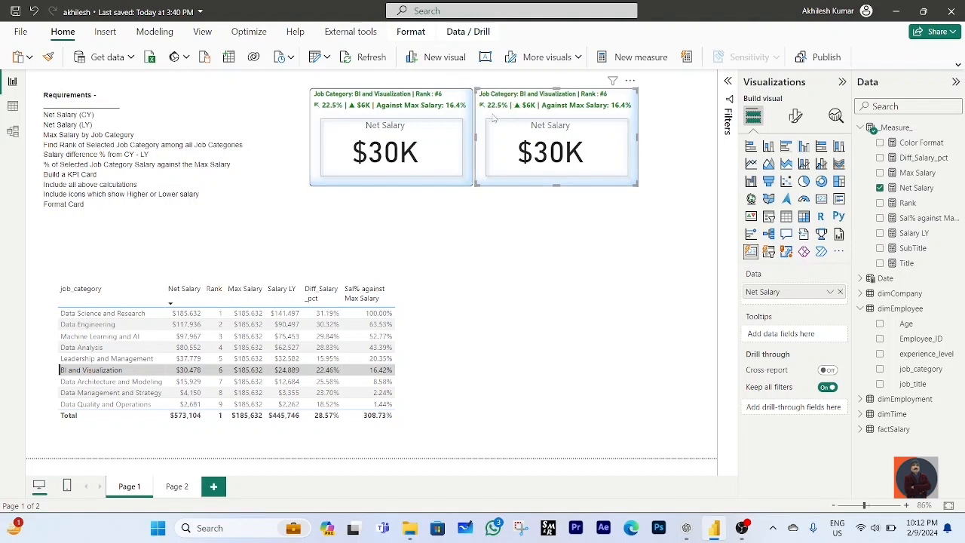
pyautogui.click(797, 118)
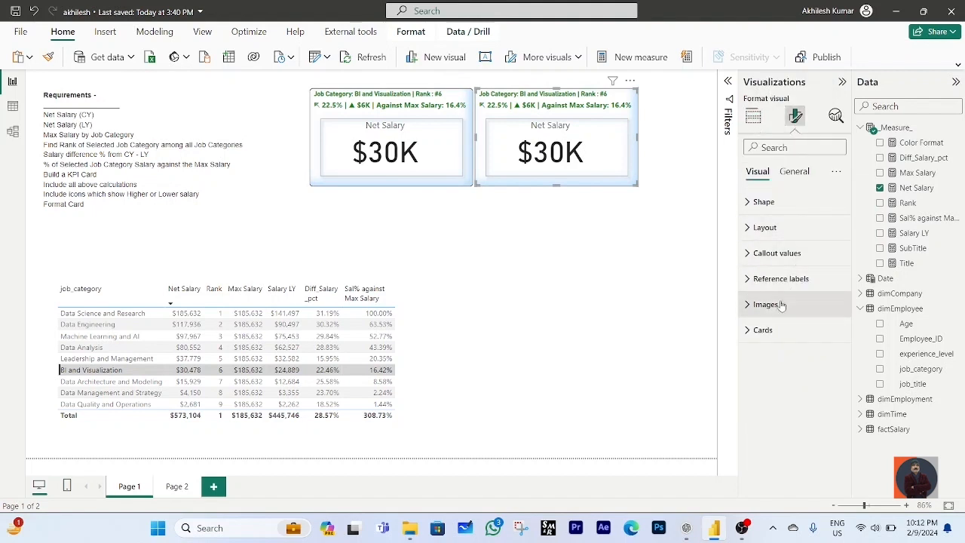
pyautogui.click(793, 173)
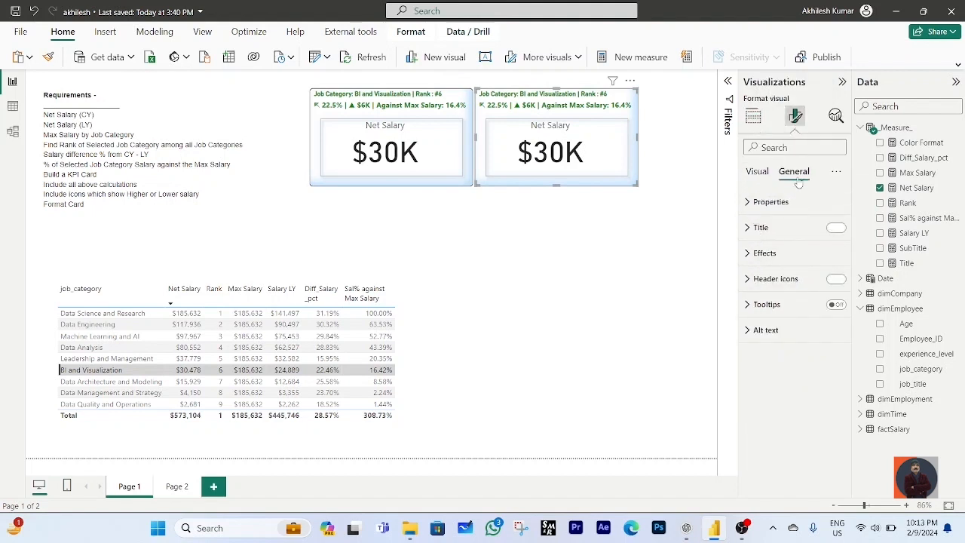
pyautogui.click(744, 229)
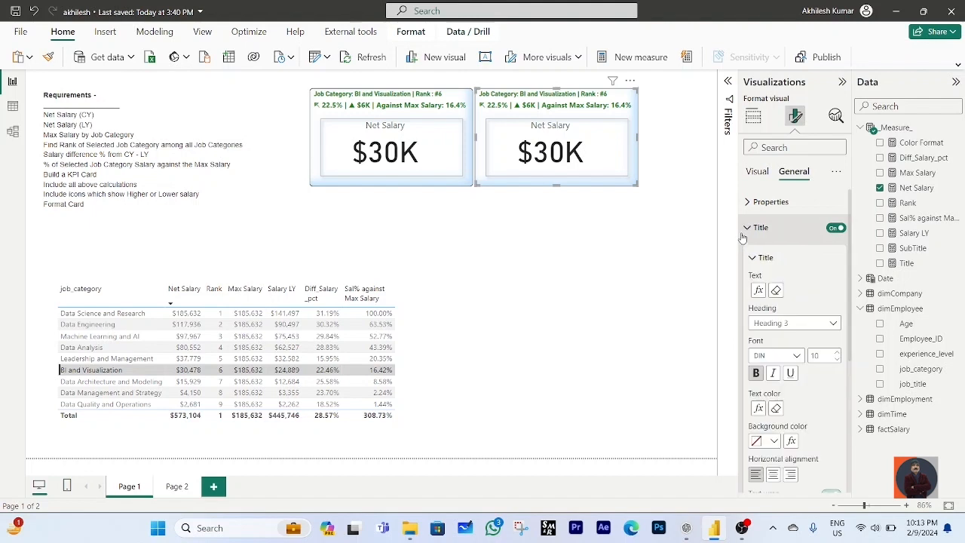
pyautogui.scroll(-1, 805, 393)
pyautogui.scroll(-1, 805, 393)
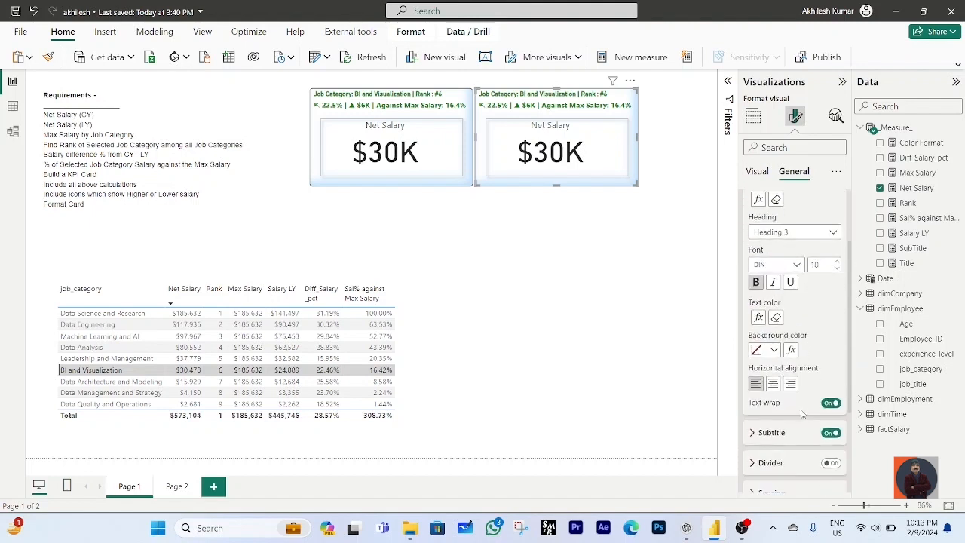
pyautogui.click(777, 320)
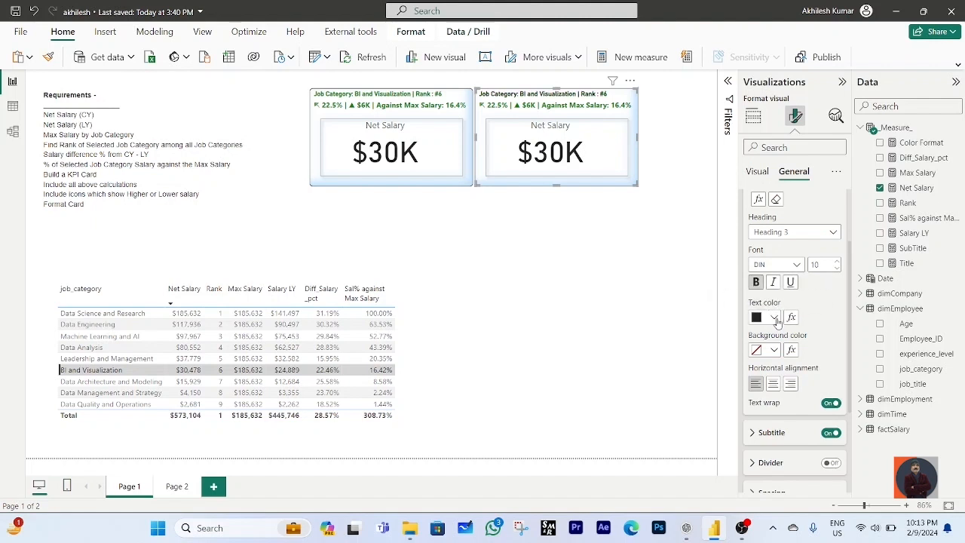
pyautogui.click(775, 319)
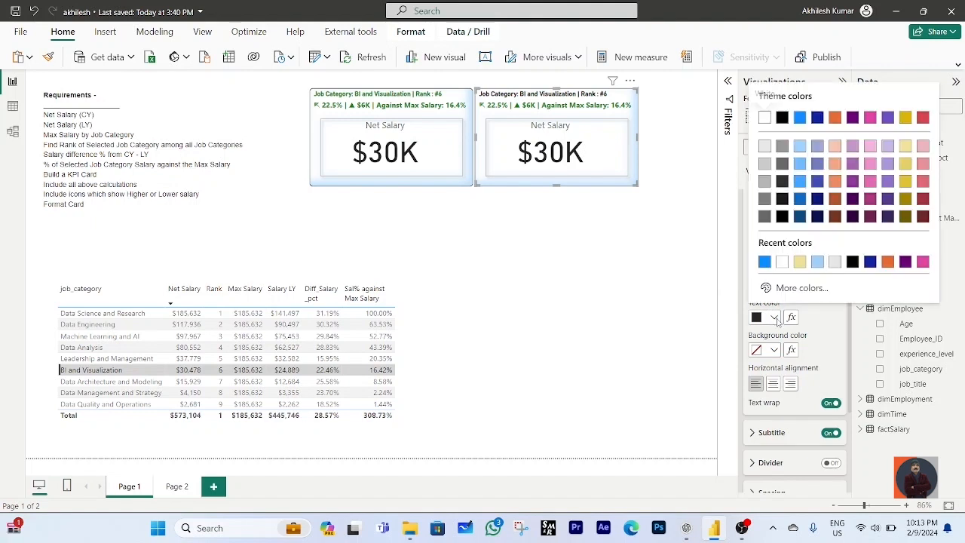
pyautogui.click(782, 262)
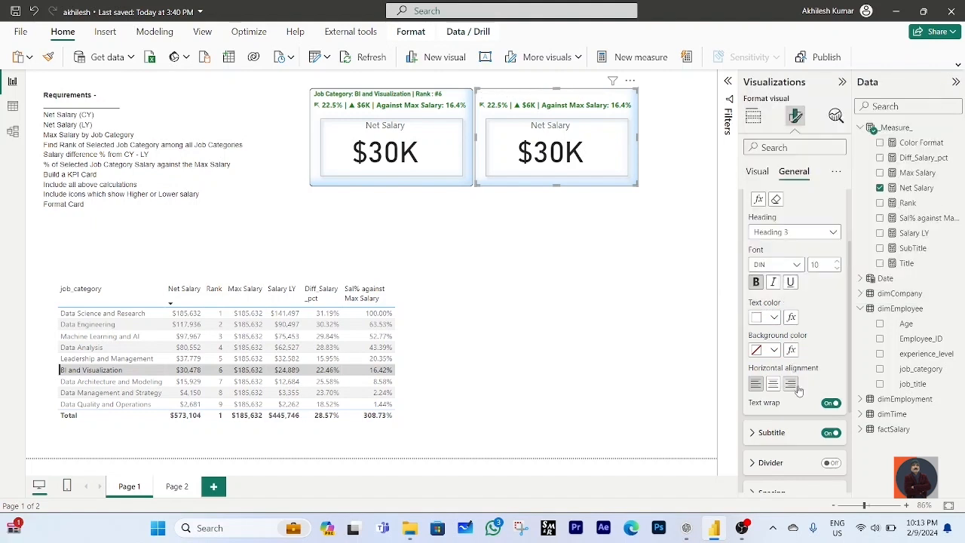
# - Base the duplicate card's title background color on the Color Format measure, using the Field value format style
pyautogui.click(791, 351)
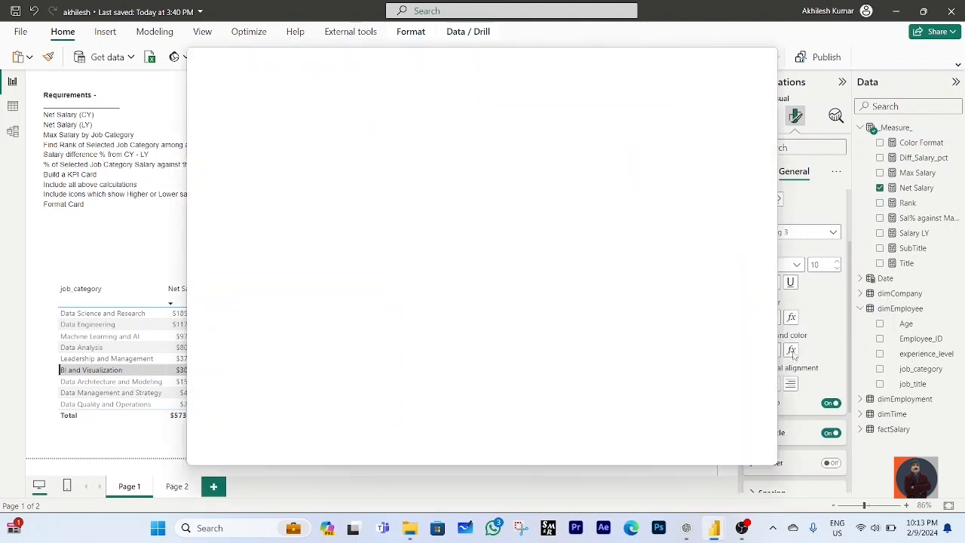
pyautogui.click(305, 117)
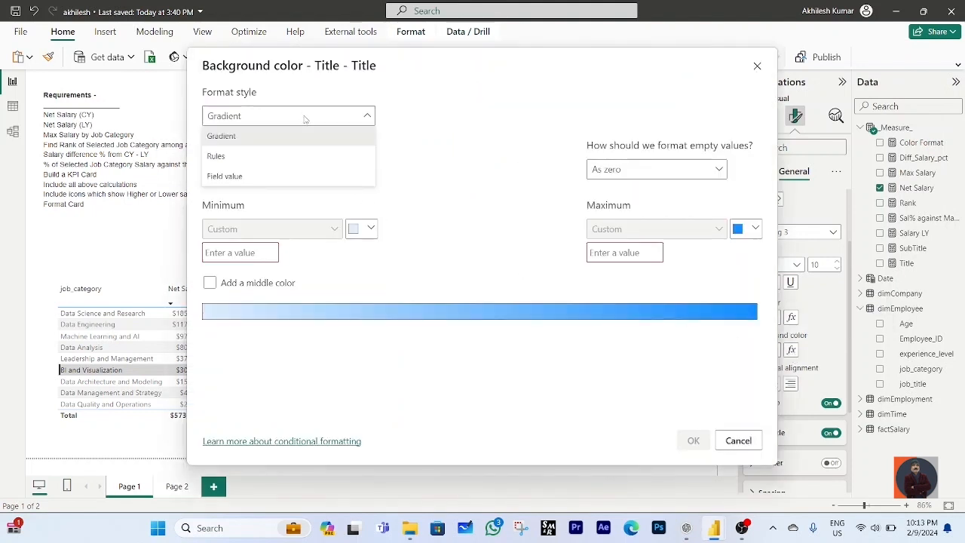
pyautogui.click(248, 173)
pyautogui.click(270, 167)
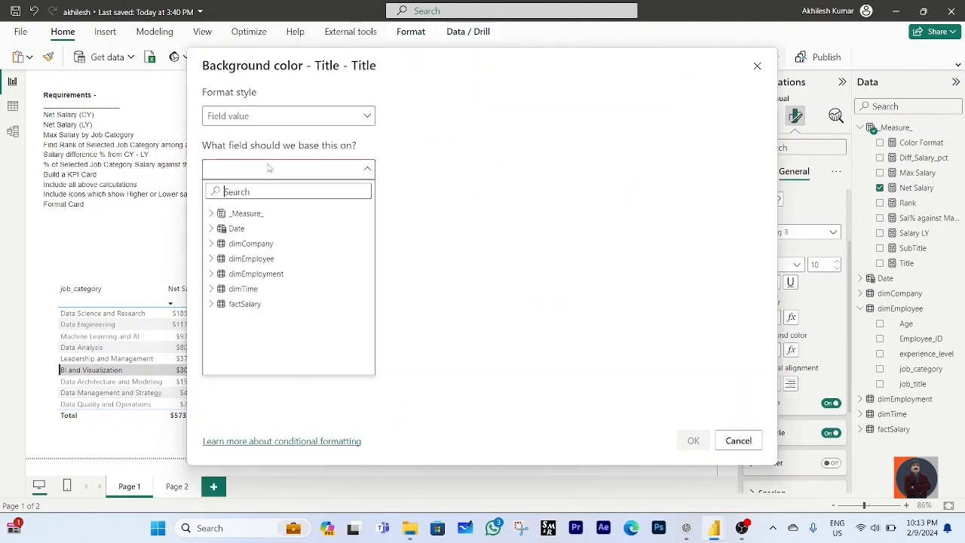
pyautogui.write('co')
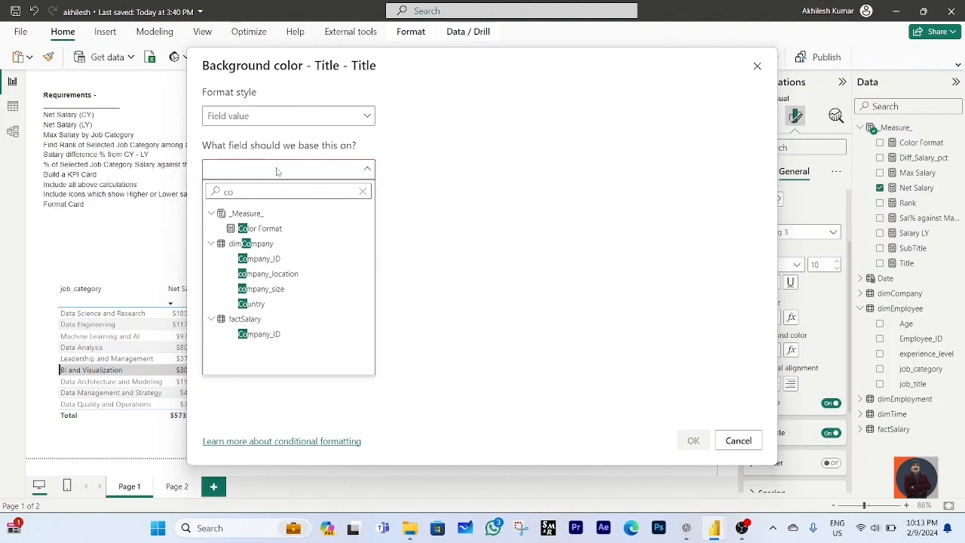
pyautogui.click(249, 230)
pyautogui.click(687, 441)
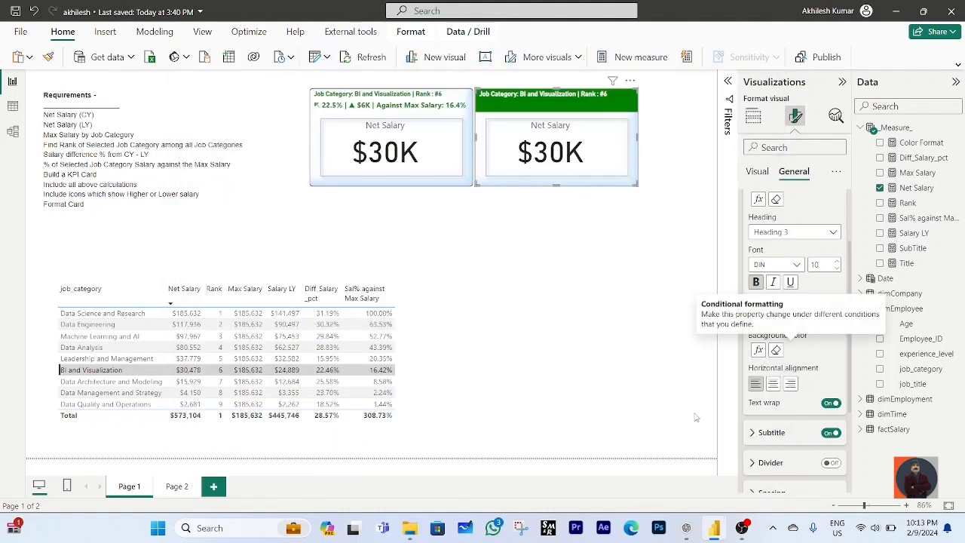
# - Remove the conditional subtitle text color from the duplicate card and set the subtitle text to white
pyautogui.click(754, 435)
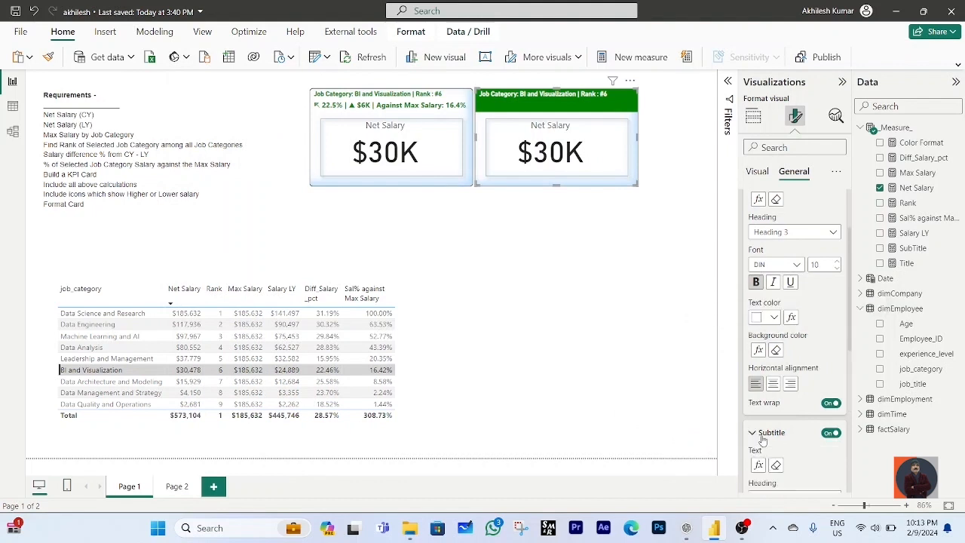
pyautogui.scroll(-3, 775, 445)
pyautogui.scroll(-2, 776, 446)
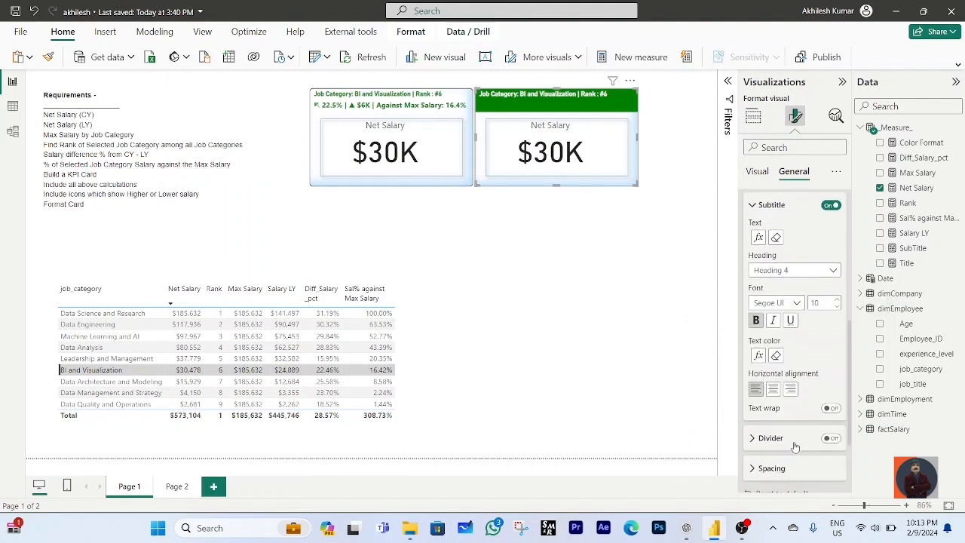
pyautogui.click(776, 357)
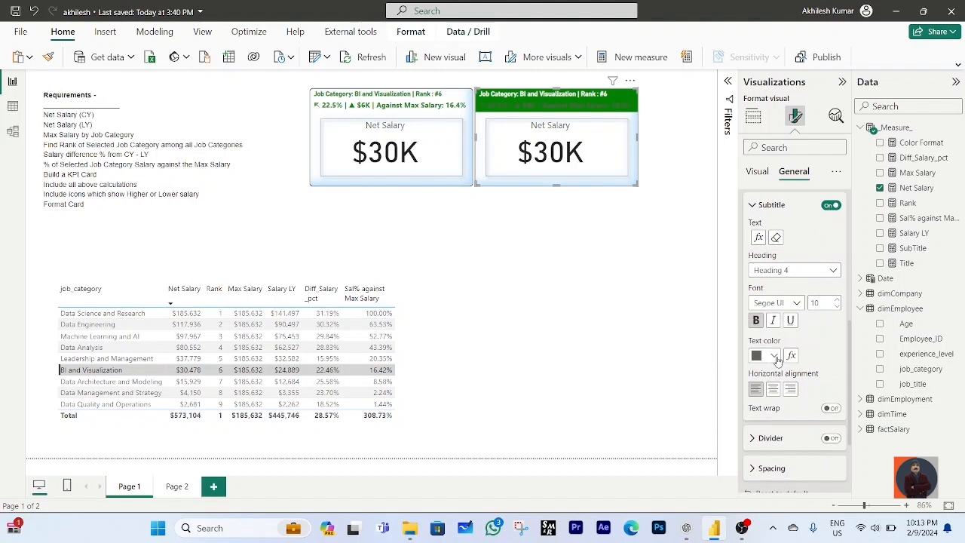
pyautogui.click(777, 358)
pyautogui.click(770, 305)
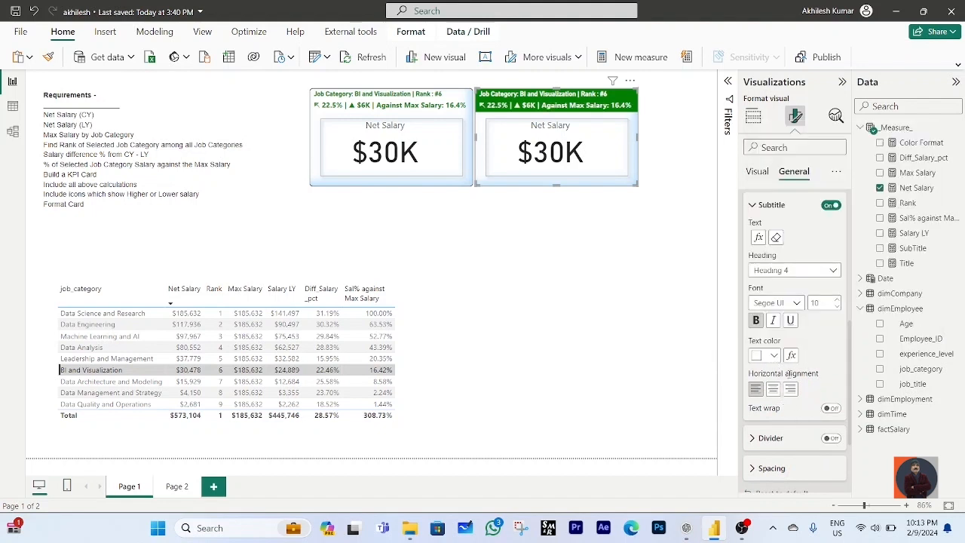
# - Turn on the inner card background for the duplicate Net Salary card
pyautogui.scroll(-3, 792, 373)
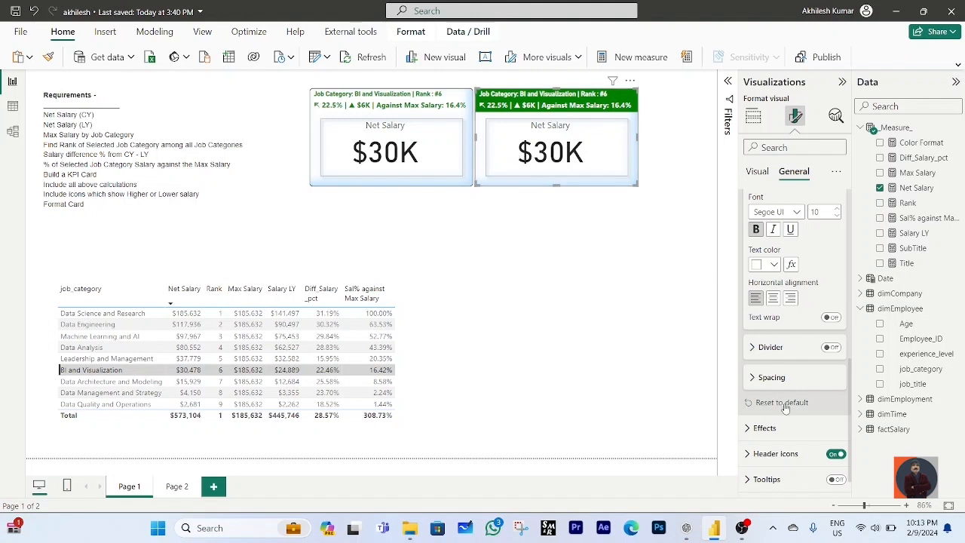
pyautogui.click(758, 173)
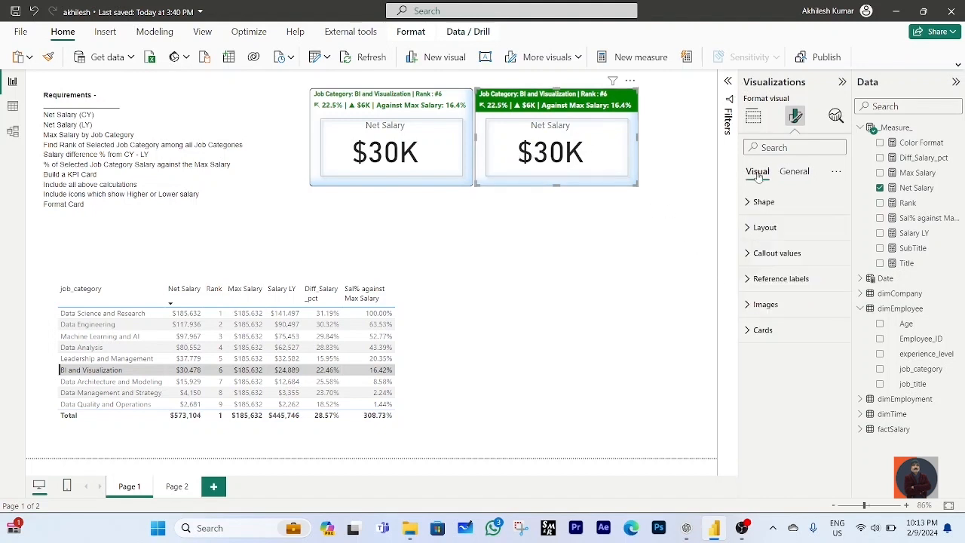
pyautogui.click(751, 332)
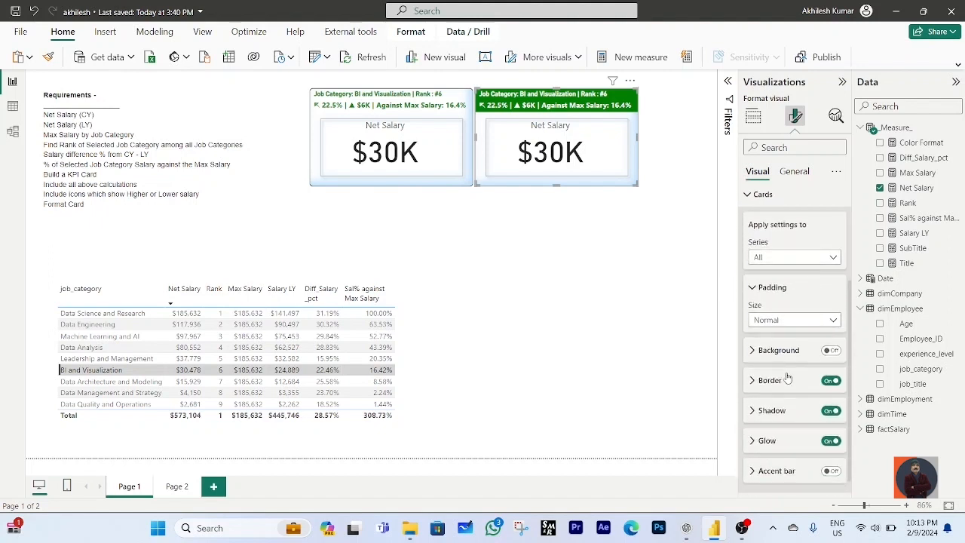
pyautogui.click(754, 349)
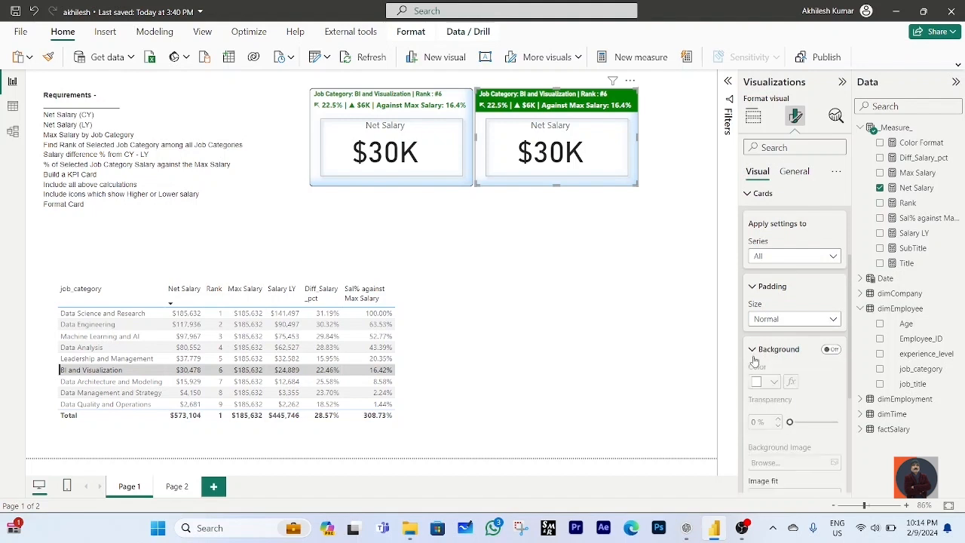
pyautogui.scroll(-2, 763, 366)
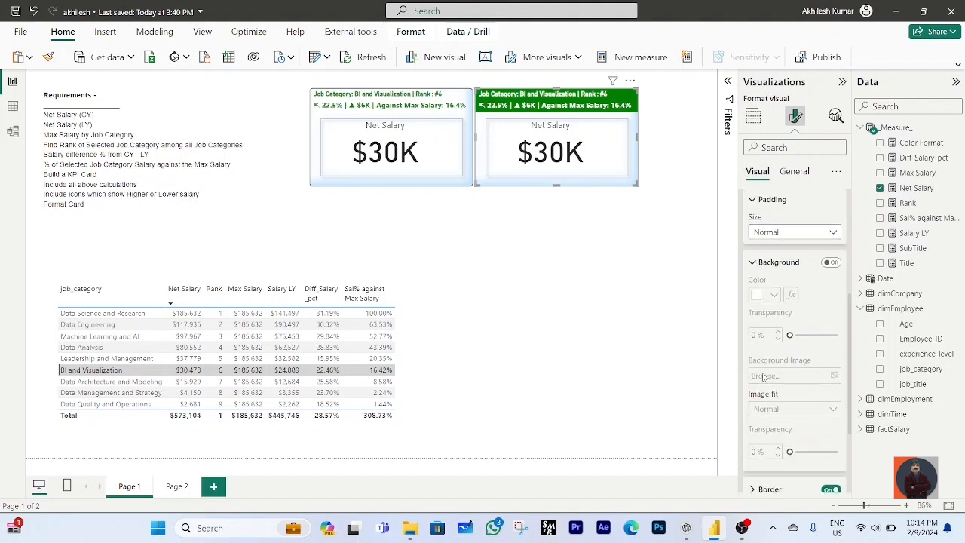
pyautogui.click(831, 258)
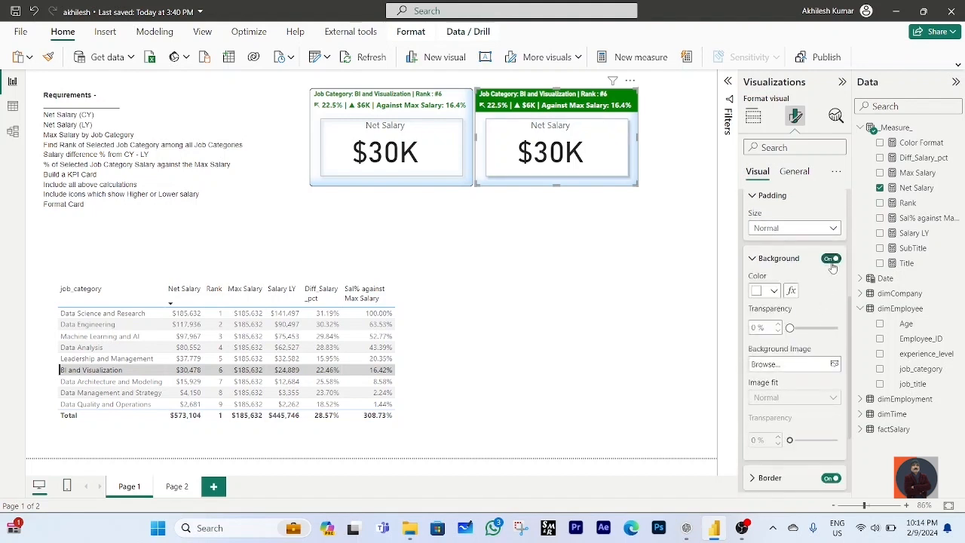
# - Base the duplicate card's inner background color on the Color Format measure, using the Field value format style
pyautogui.click(791, 290)
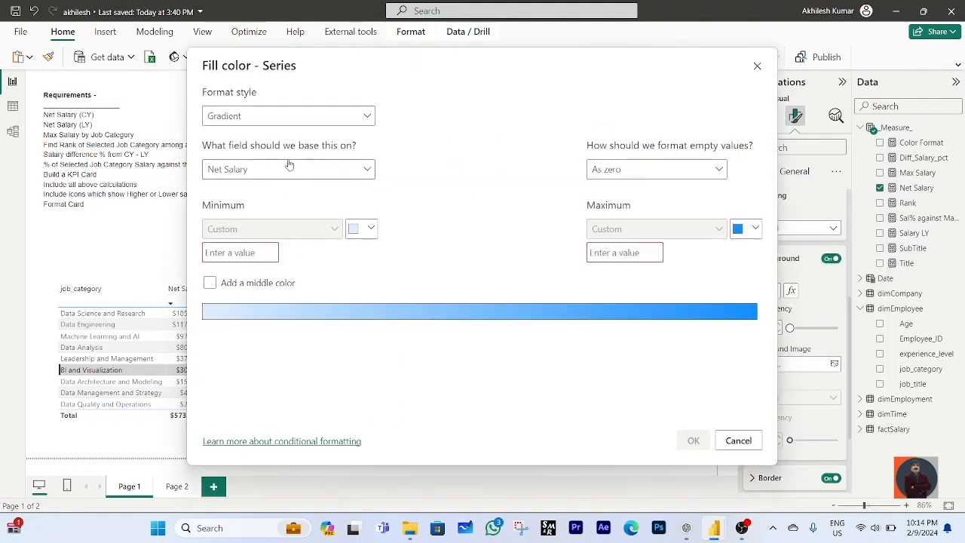
pyautogui.click(287, 121)
pyautogui.click(242, 175)
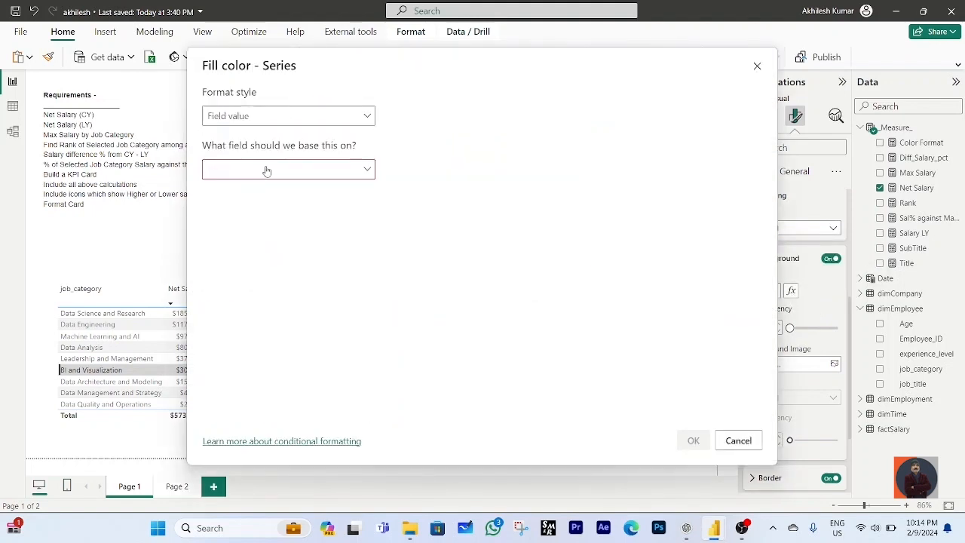
pyautogui.click(267, 169)
pyautogui.write('col')
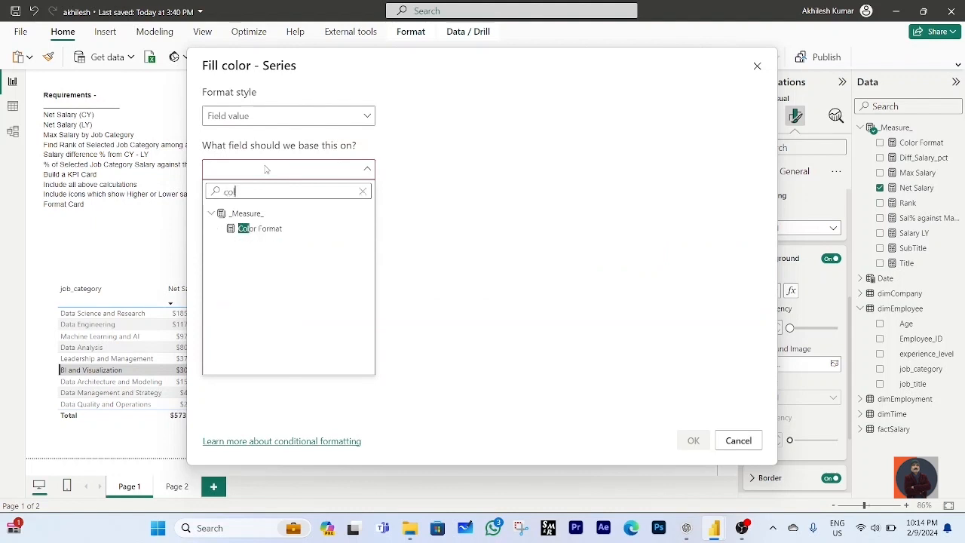
pyautogui.click(260, 228)
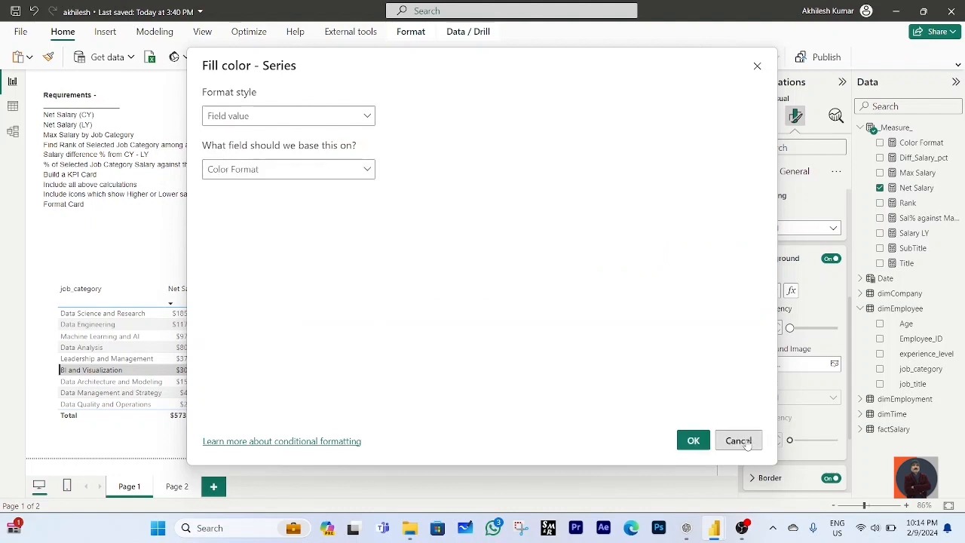
pyautogui.click(692, 440)
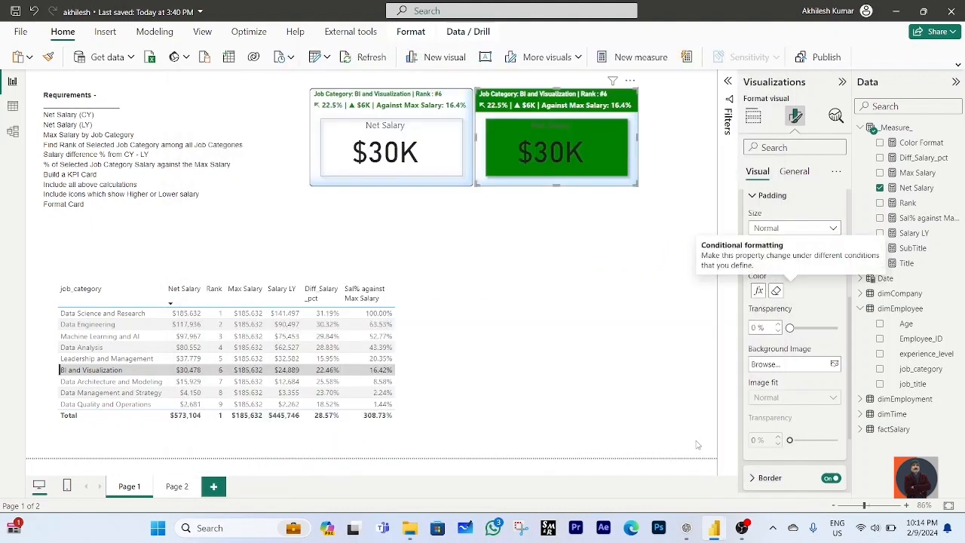
pyautogui.scroll(5, 830, 323)
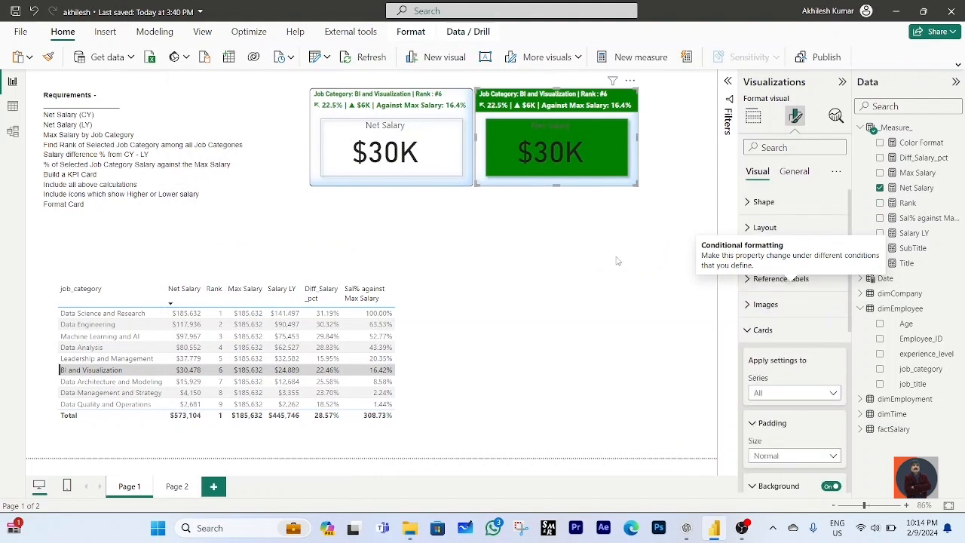
pyautogui.click(671, 270)
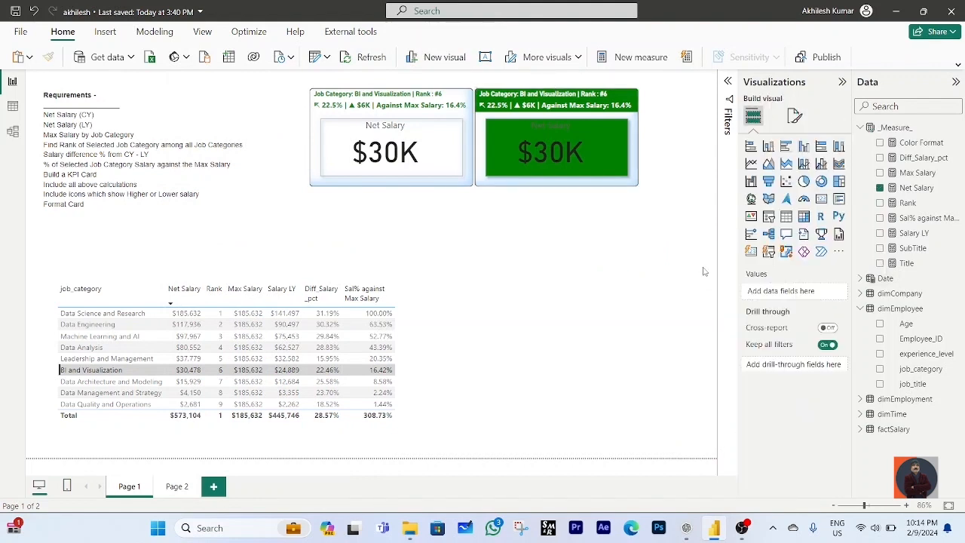
# - Set the callout value color of the duplicate Net Salary card to white
pyautogui.click(633, 178)
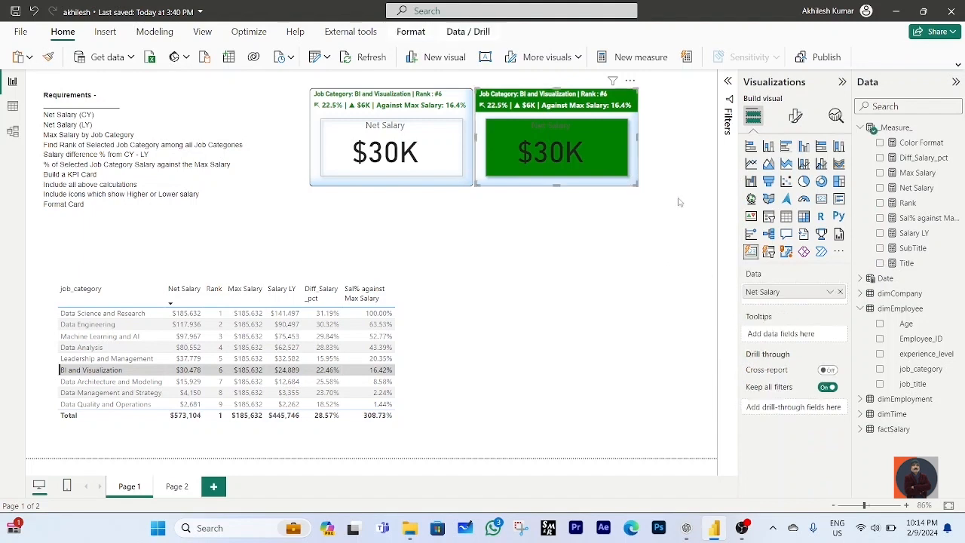
pyautogui.click(797, 118)
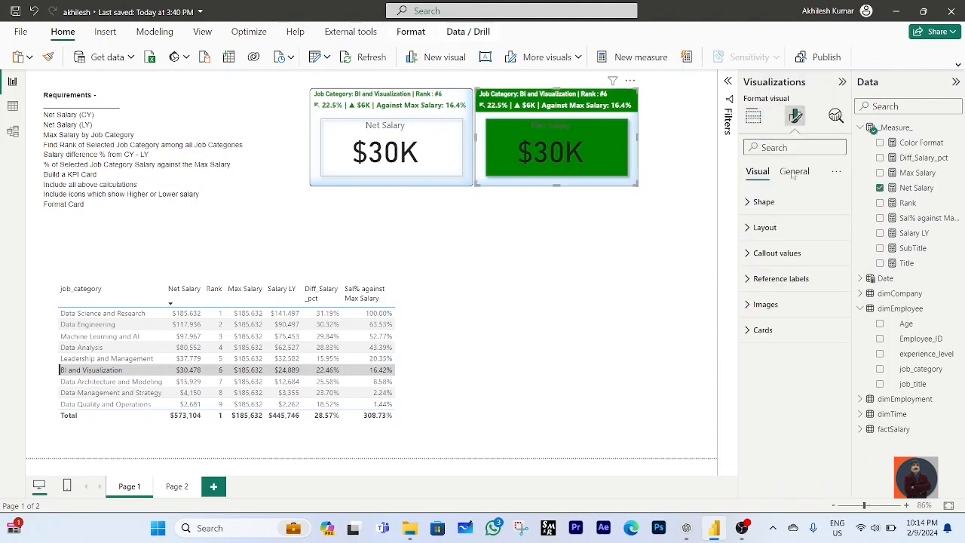
pyautogui.click(773, 254)
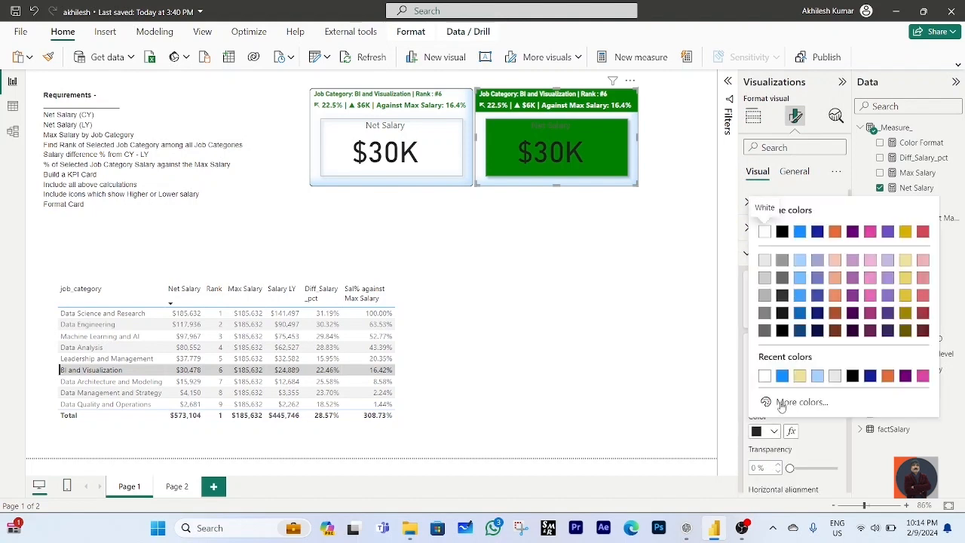
pyautogui.click(765, 376)
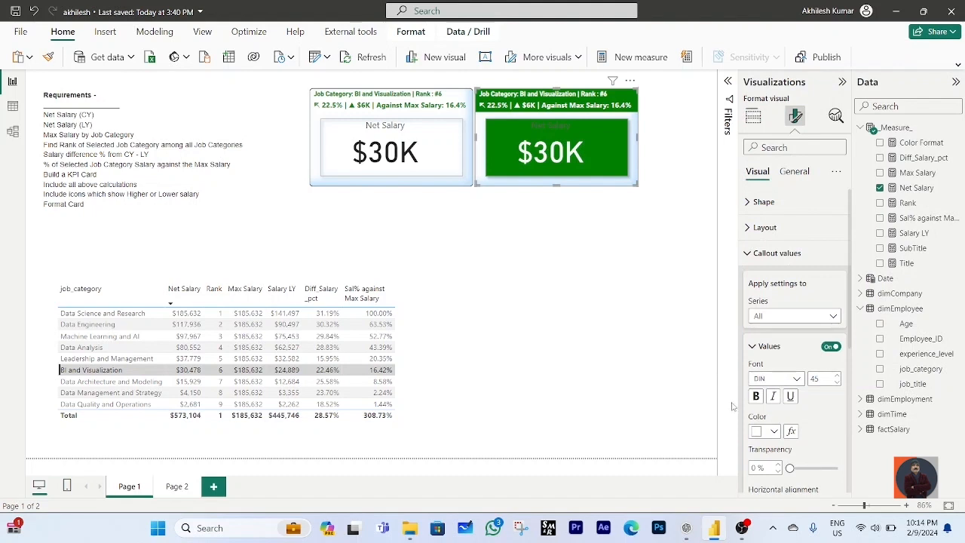
# - Set the callout label color of the duplicate Net Salary card to white
pyautogui.scroll(-7, 807, 428)
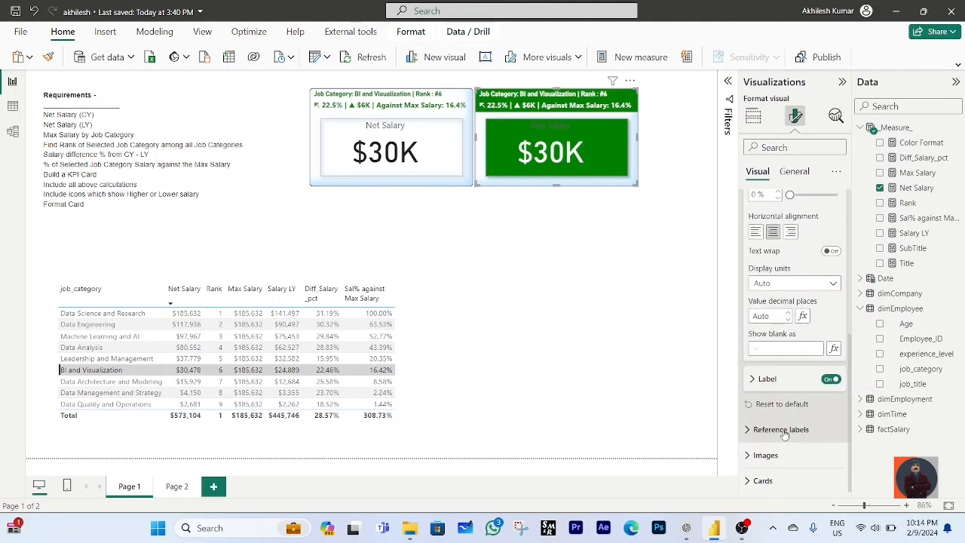
pyautogui.click(754, 384)
pyautogui.scroll(-3, 769, 422)
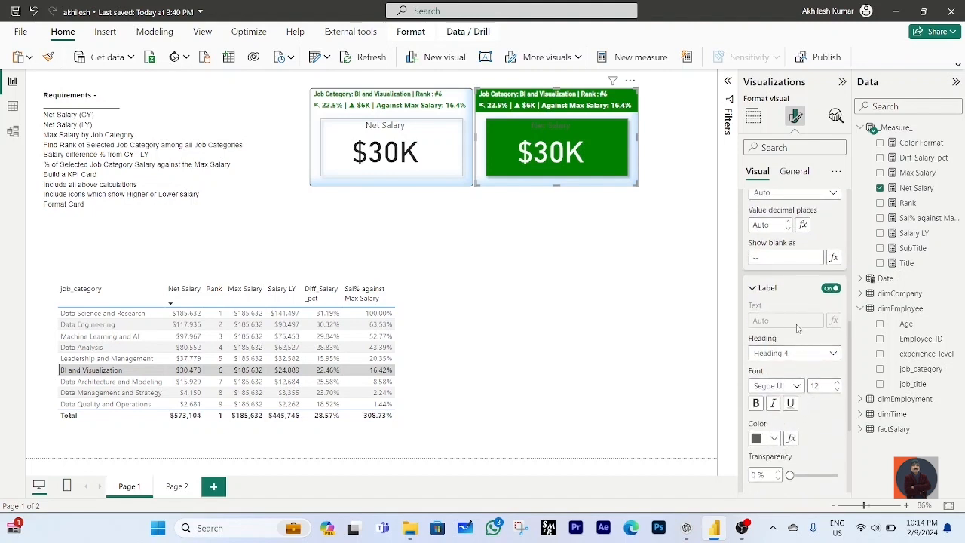
pyautogui.scroll(-1, 807, 407)
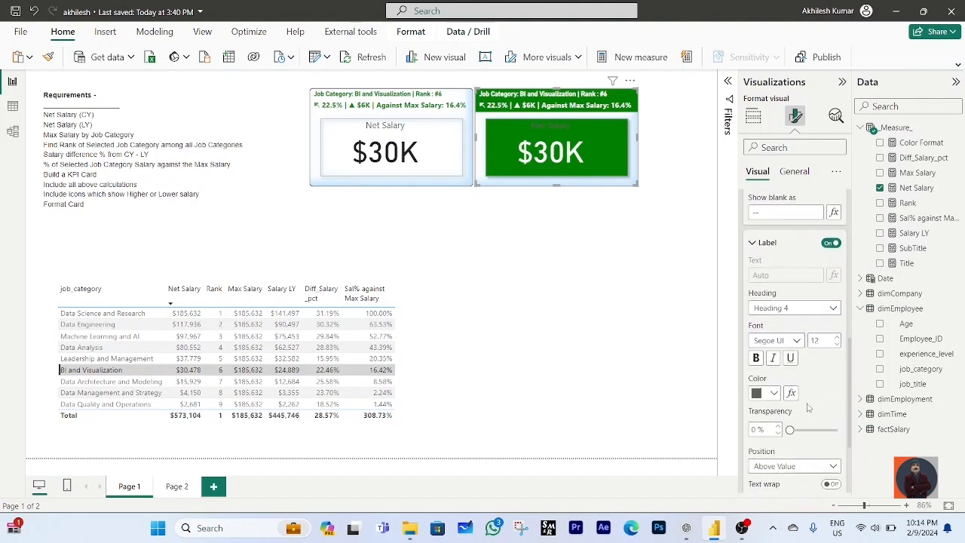
pyautogui.scroll(-1, 810, 409)
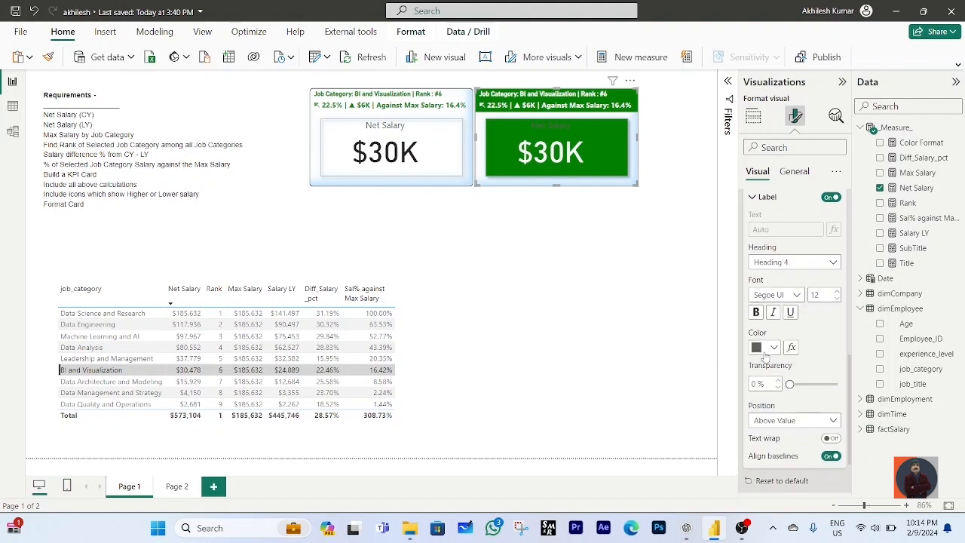
pyautogui.click(775, 350)
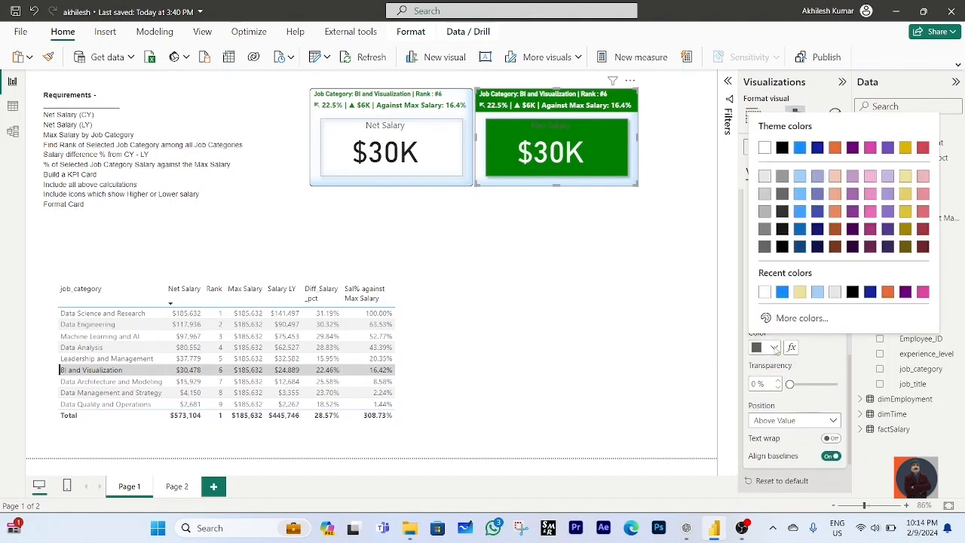
pyautogui.click(766, 290)
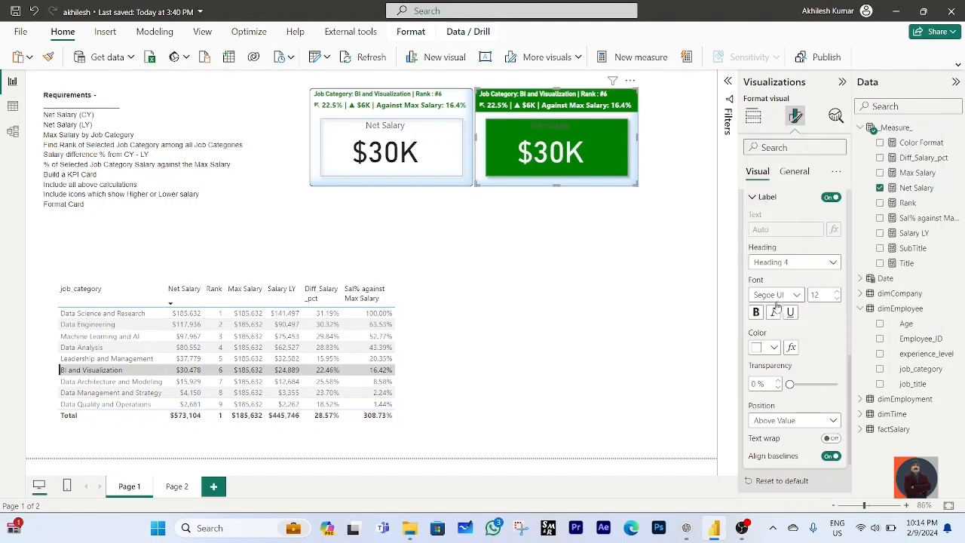
# - Select Data Engineering and Data Architecture and Modeling in turn in the job category table to check how both cards respond
pyautogui.click(651, 288)
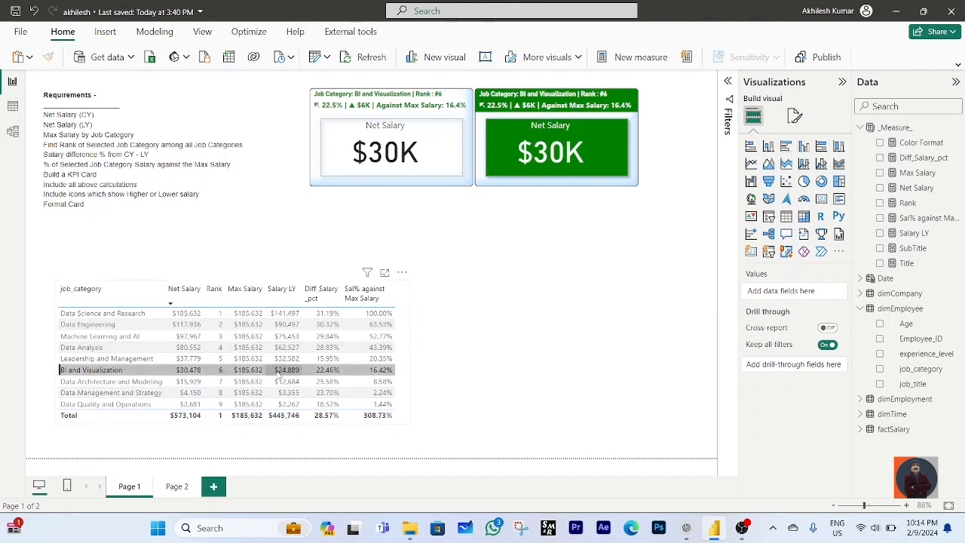
pyautogui.click(101, 329)
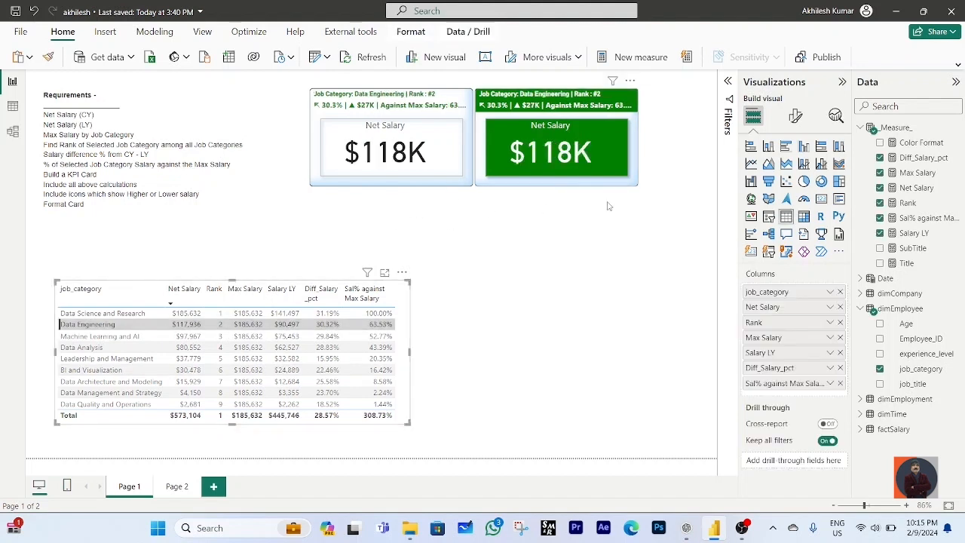
pyautogui.click(125, 383)
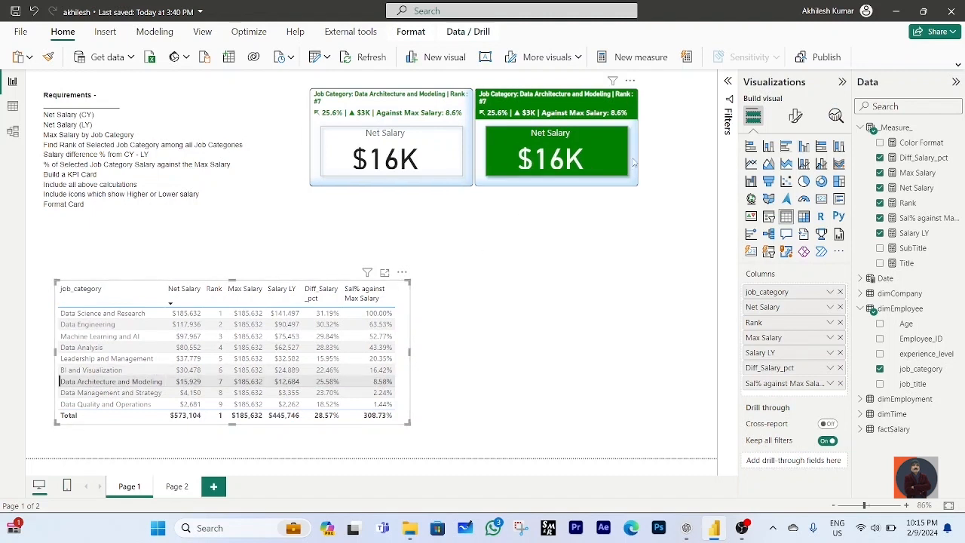
# - Widen both Net Salary cards outward until the Data Architecture and Modeling title fits on one line
pyautogui.click(311, 155)
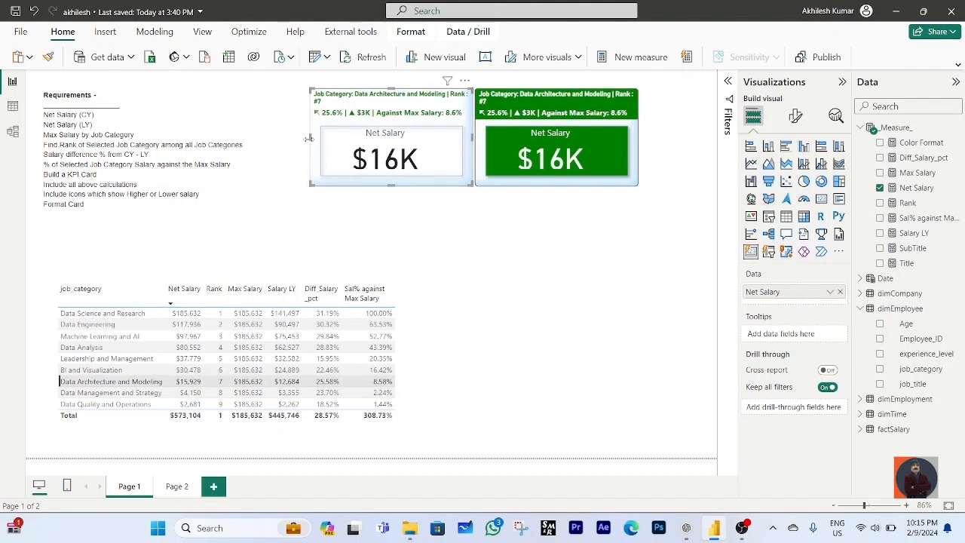
pyautogui.moveTo(309, 143); pyautogui.dragTo(291, 137)
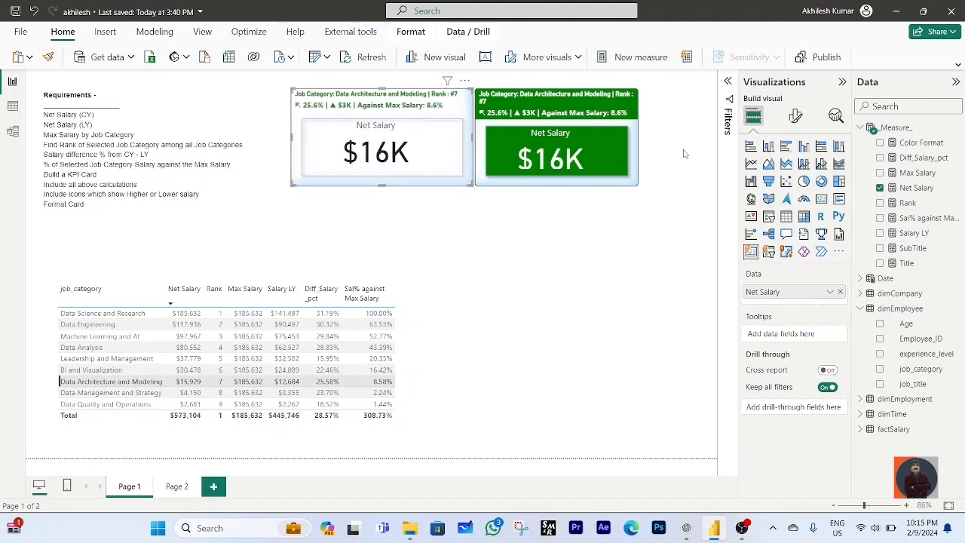
pyautogui.click(639, 168)
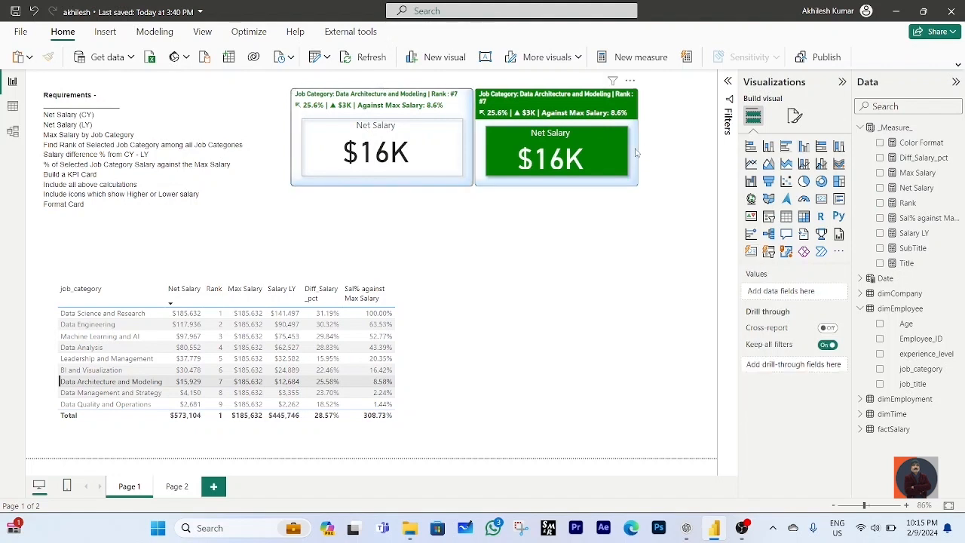
pyautogui.click(636, 151)
pyautogui.moveTo(641, 142); pyautogui.dragTo(647, 142)
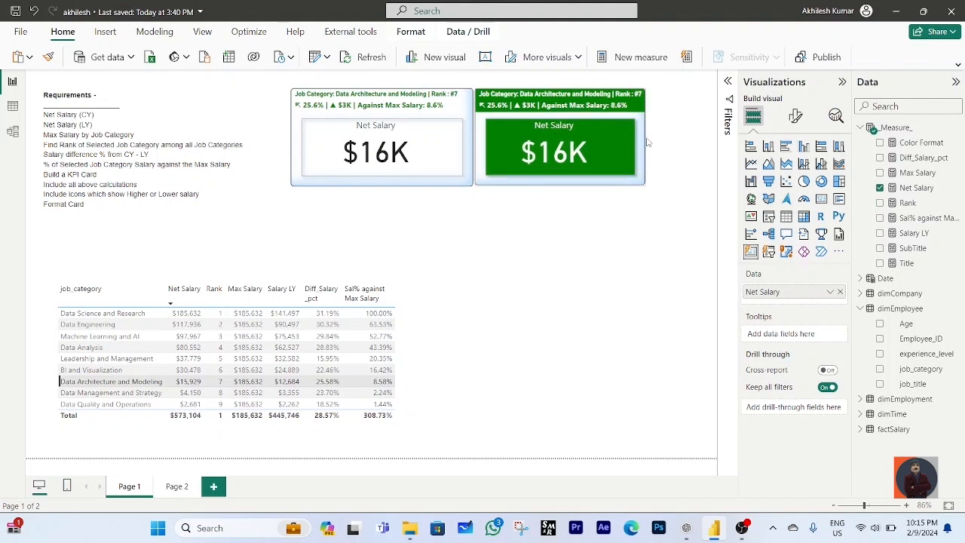
pyautogui.moveTo(647, 142); pyautogui.dragTo(653, 143)
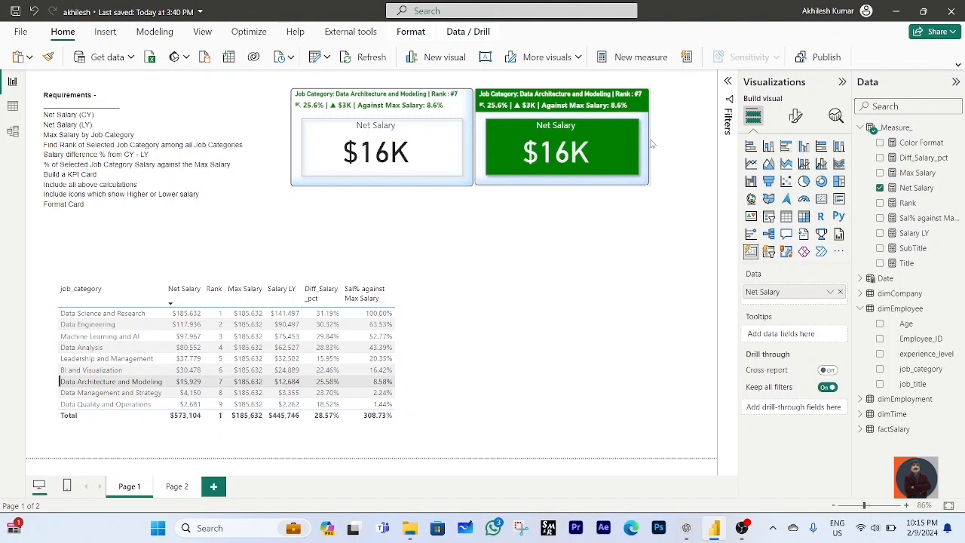
pyautogui.click(566, 239)
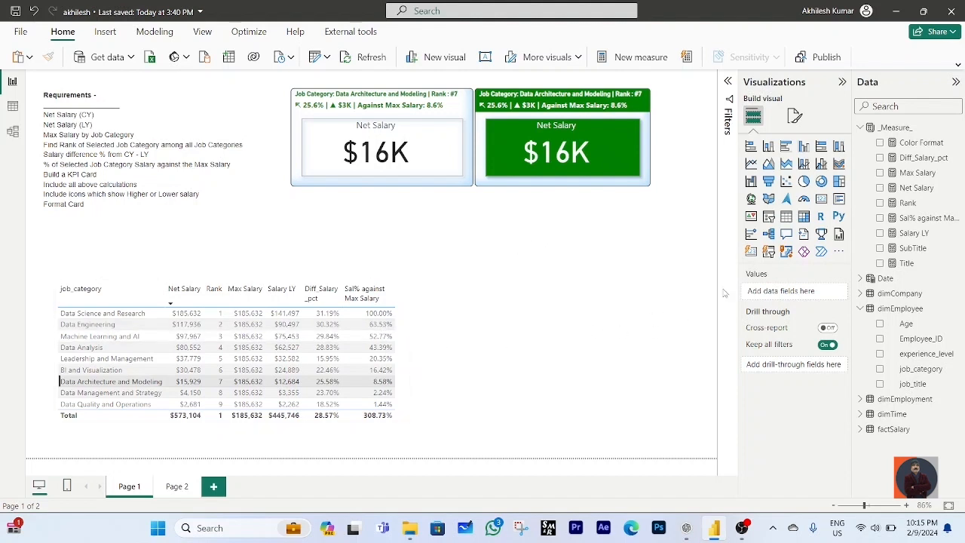
# - Add an empty slicer below the cards, narrow it to about half its width, and move it down and to the right
pyautogui.click(769, 217)
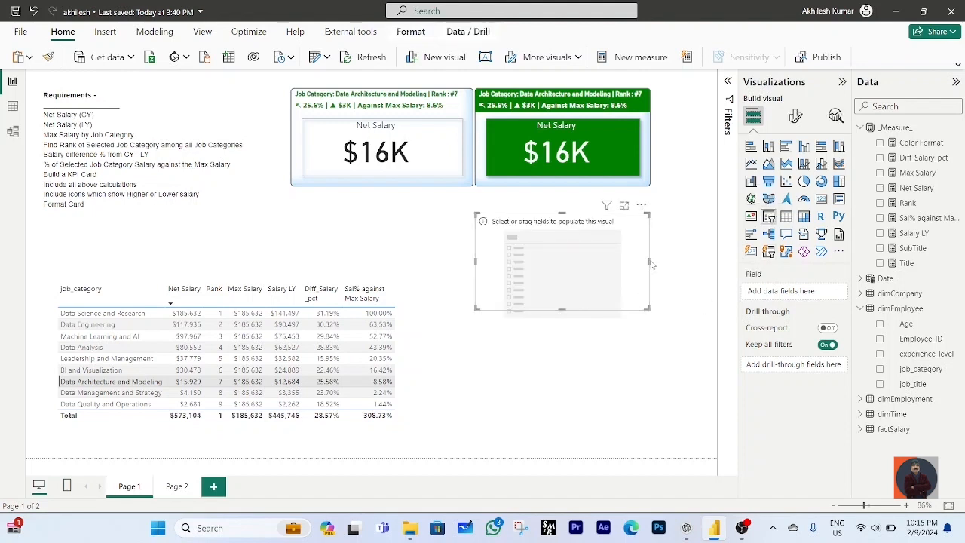
pyautogui.moveTo(650, 261); pyautogui.dragTo(563, 271)
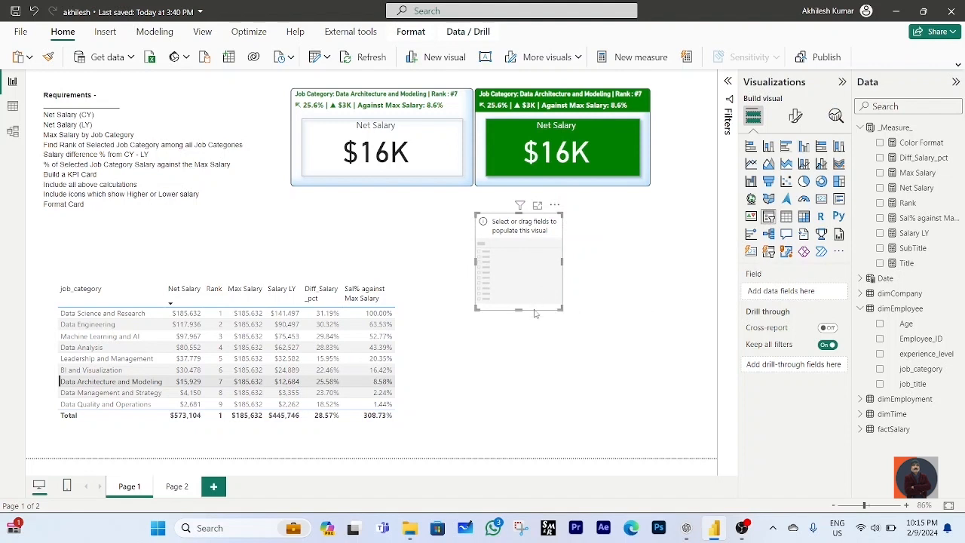
pyautogui.moveTo(536, 307); pyautogui.dragTo(612, 359)
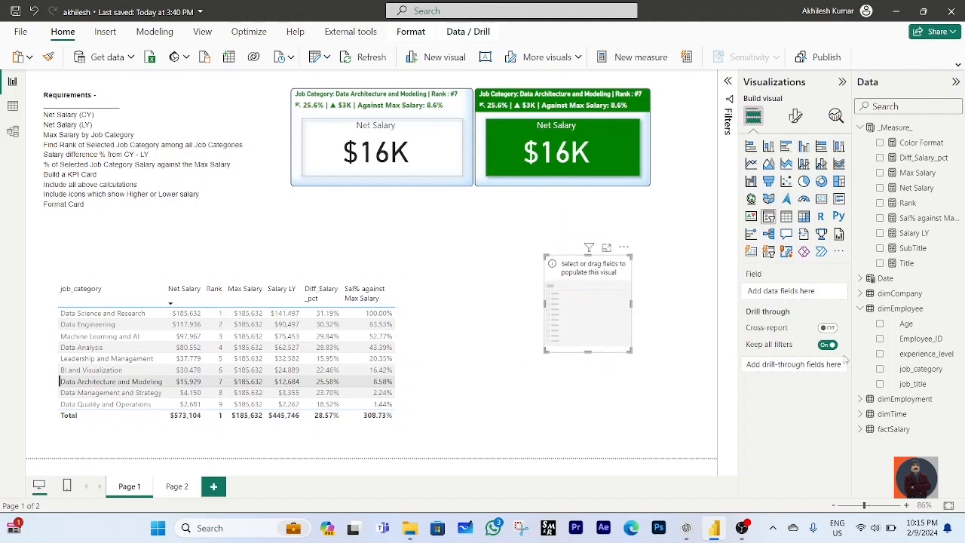
# - Fill the empty slicer with Month_Year from the Date table, make it taller and slightly narrower, and move it to the page's right edge
pyautogui.click(861, 279)
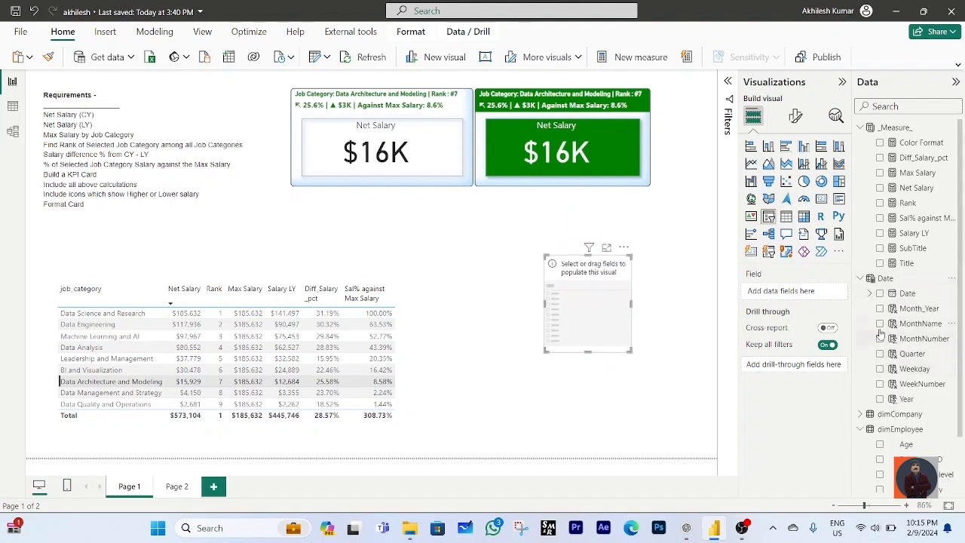
pyautogui.click(881, 308)
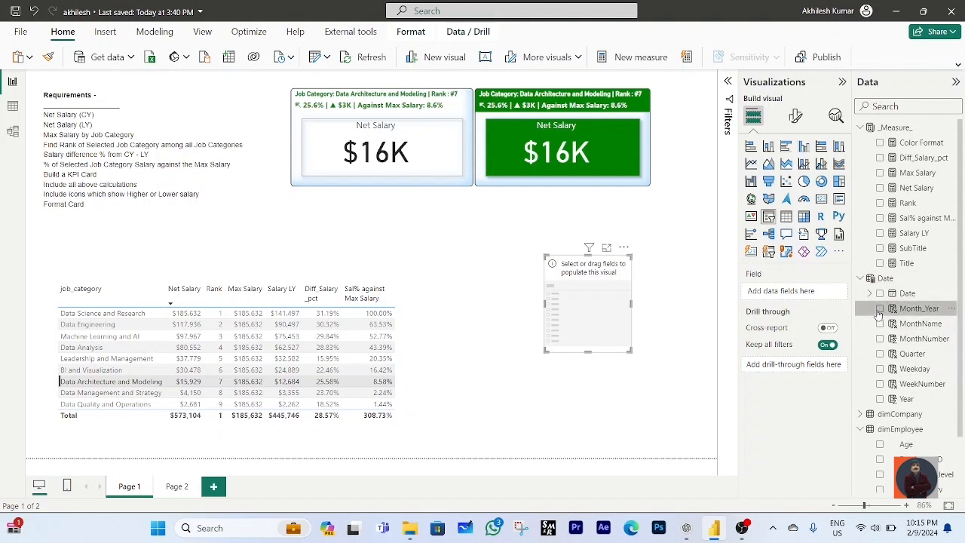
pyautogui.moveTo(631, 351); pyautogui.dragTo(620, 449)
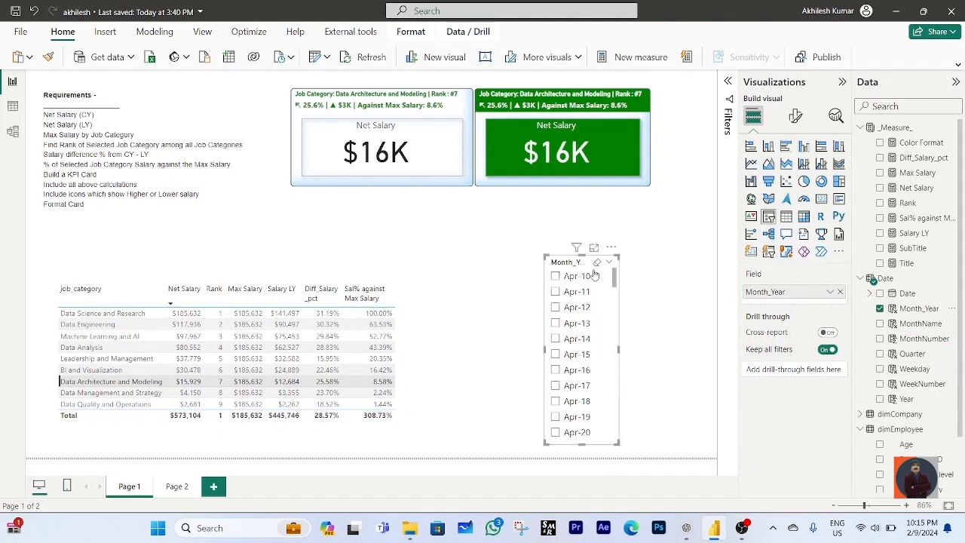
pyautogui.moveTo(595, 262); pyautogui.dragTo(689, 237)
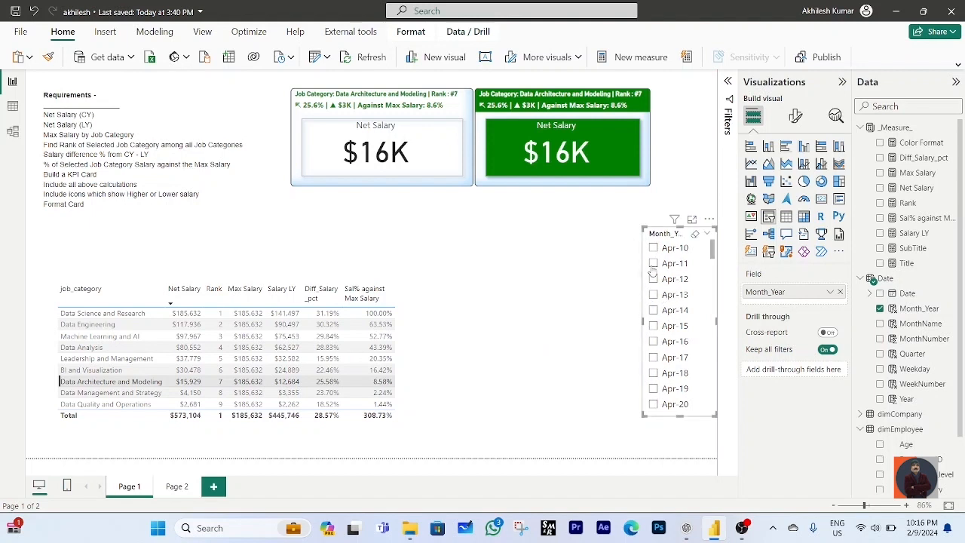
# - Filter the page to Apr-11 and to Apr-15 in turn with the Month_Year slicer to check how both Net Salary cards respond
pyautogui.click(653, 265)
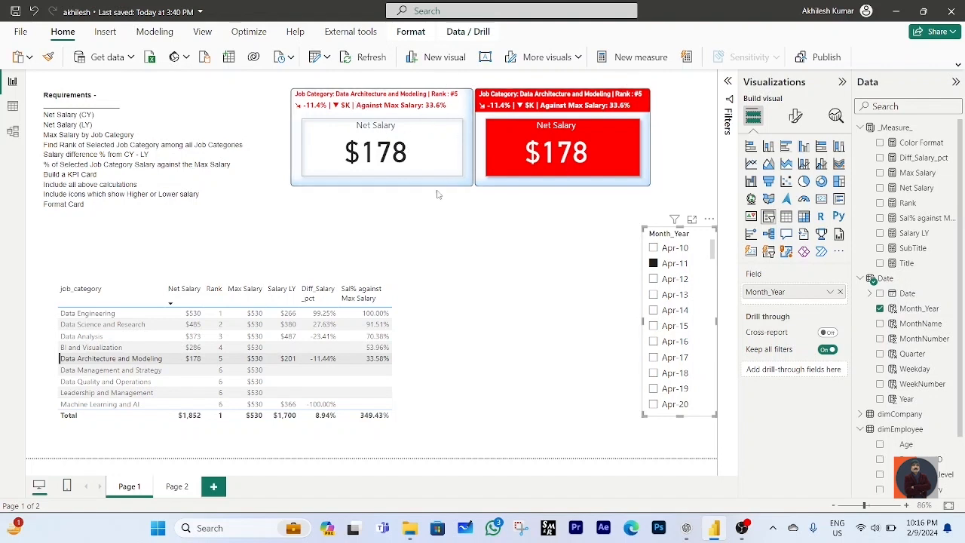
pyautogui.click(654, 326)
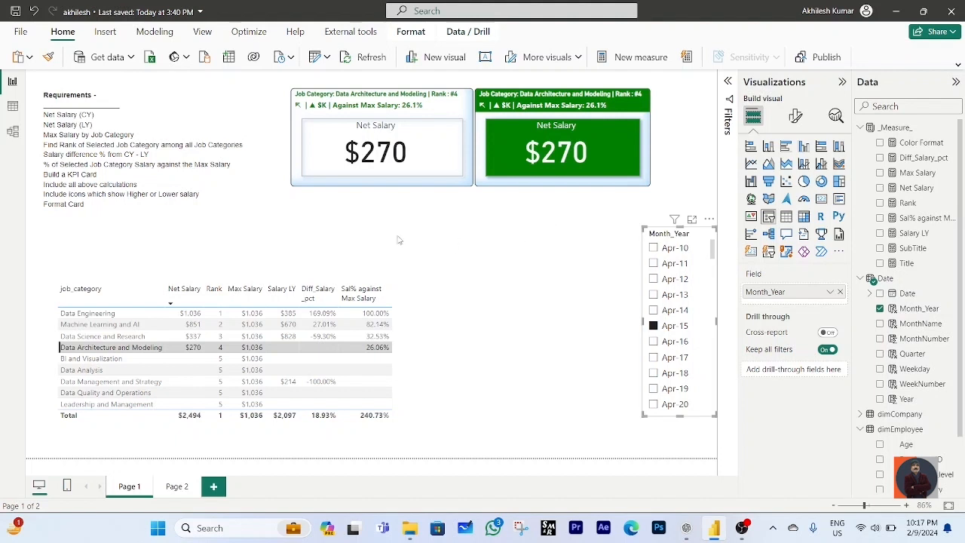
pyautogui.click(506, 245)
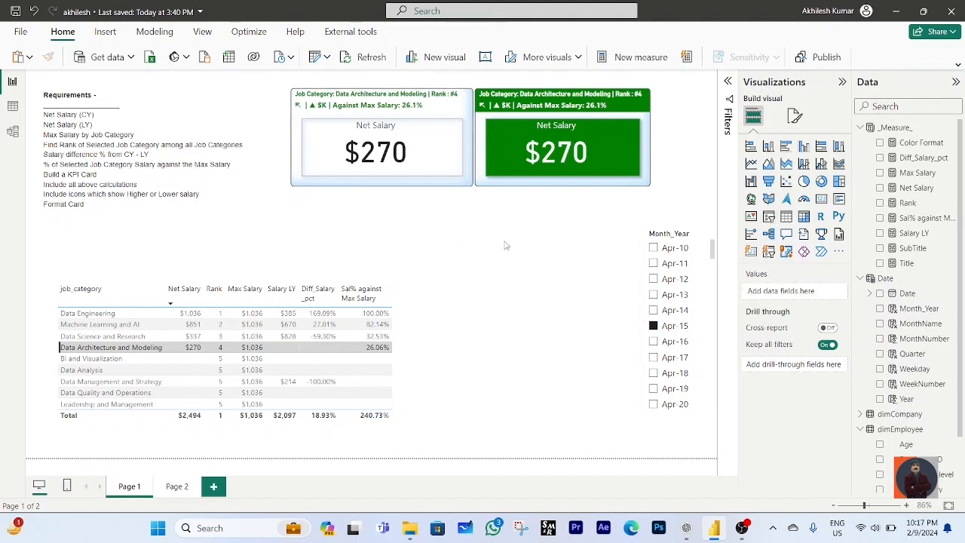